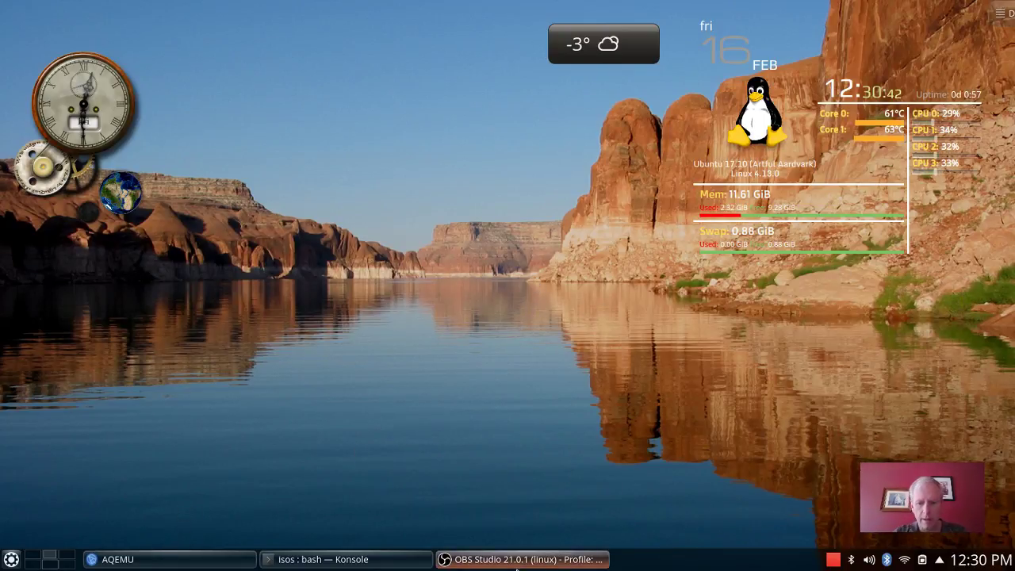
Restore the OBS Studio window from its taskbar entry.
mouse_move(516, 568)
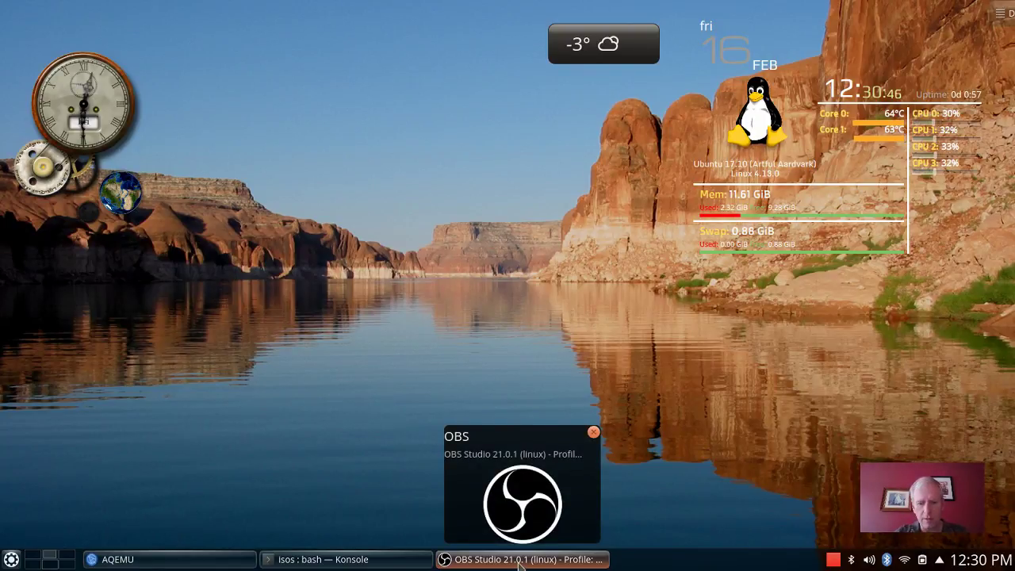
click(519, 562)
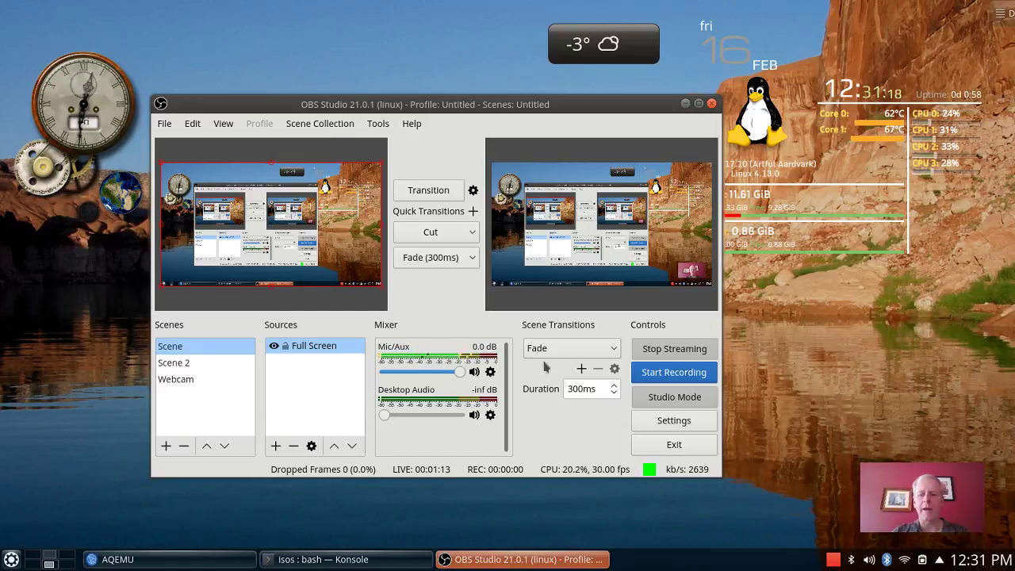
Transition the full-screen Scene live without the webcam, then minimize OBS Studio.
click(190, 353)
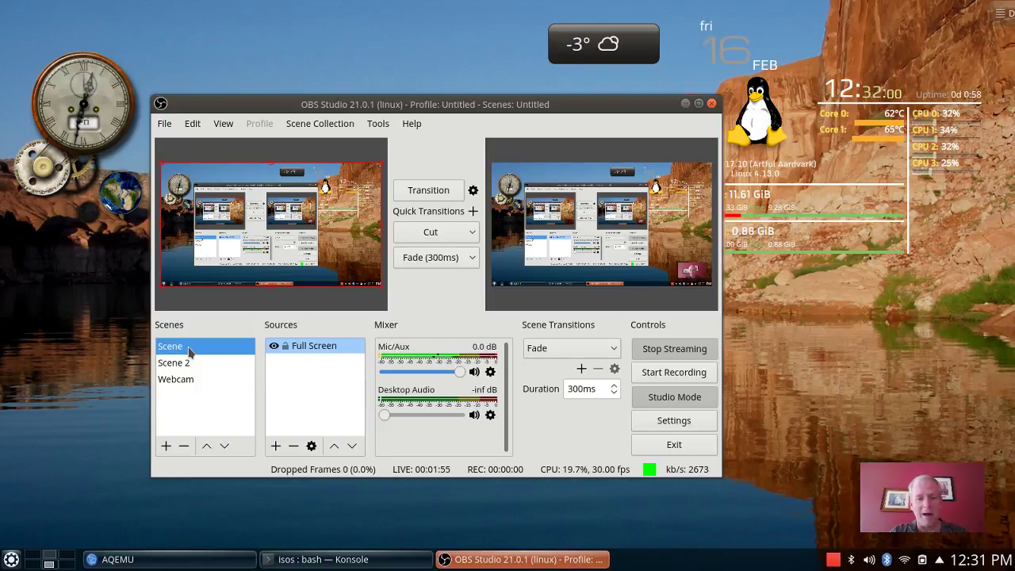
click(417, 192)
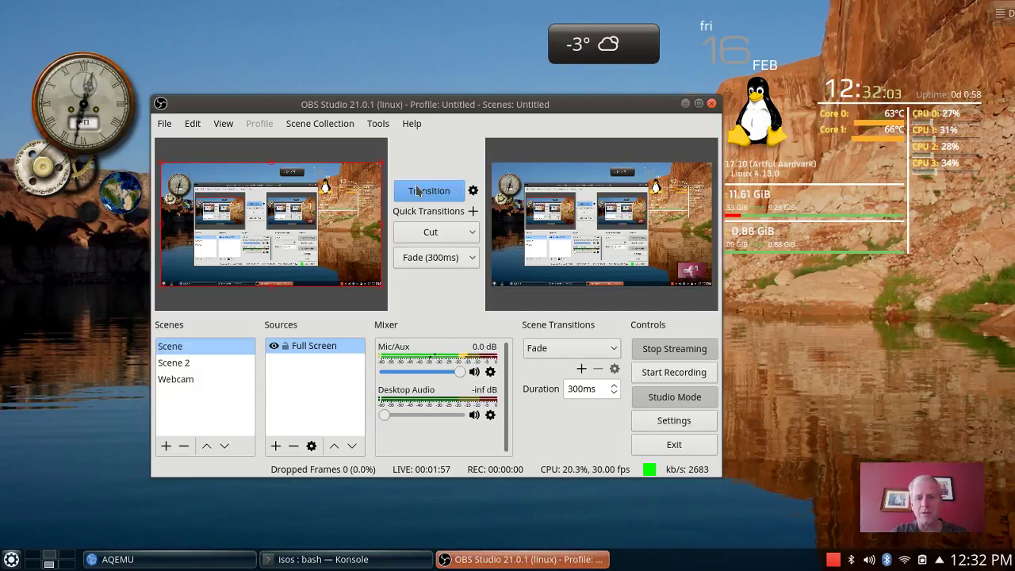
click(686, 104)
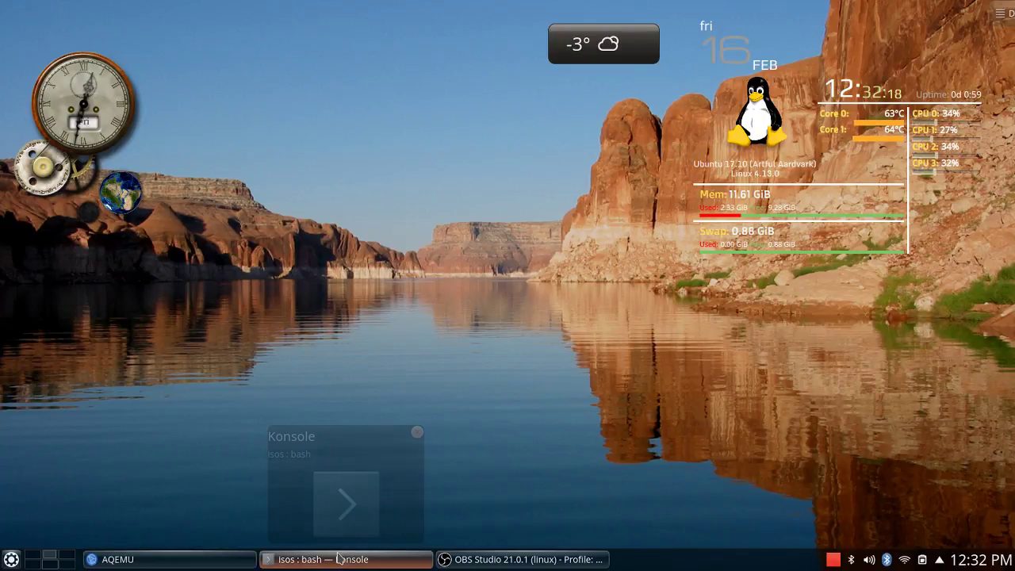
Bring up AQEMU, nudge its window into place, and switch to the browser's virtual desktop.
click(183, 564)
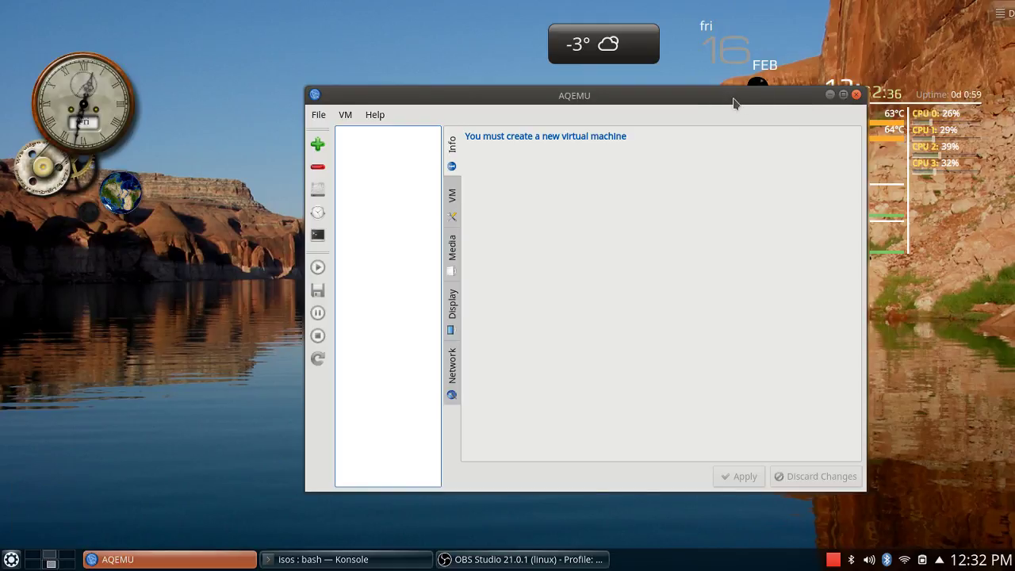
drag(727, 101, 599, 106)
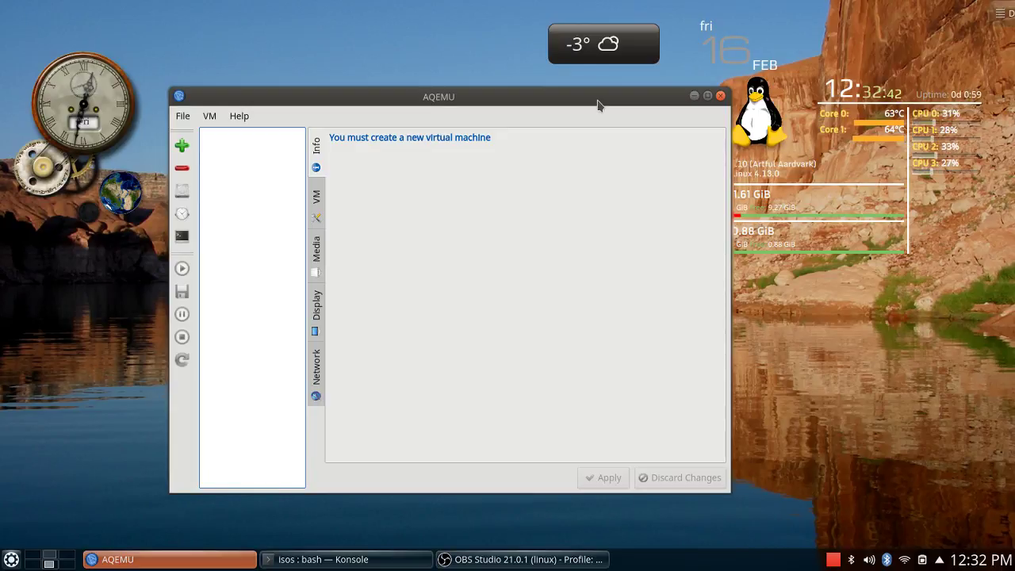
drag(599, 104, 642, 116)
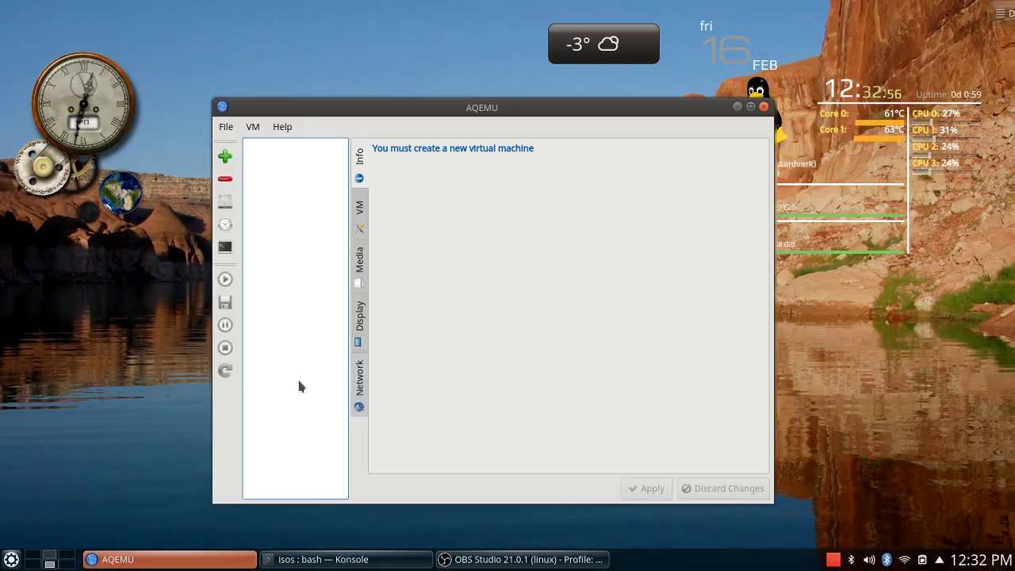
click(49, 555)
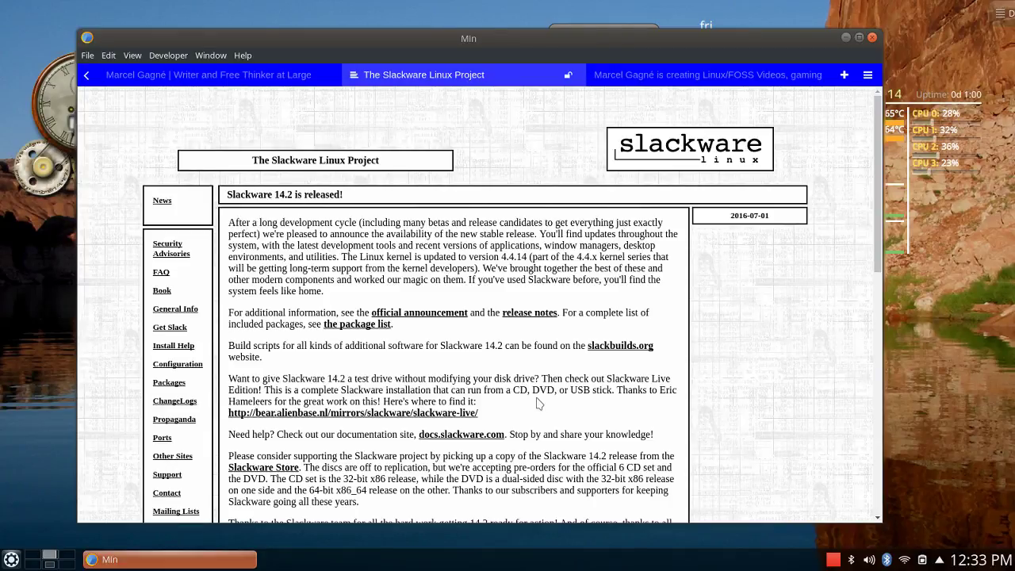
Open Min's minbrowser/min GitHub page from Help and scroll through the README and back.
click(244, 54)
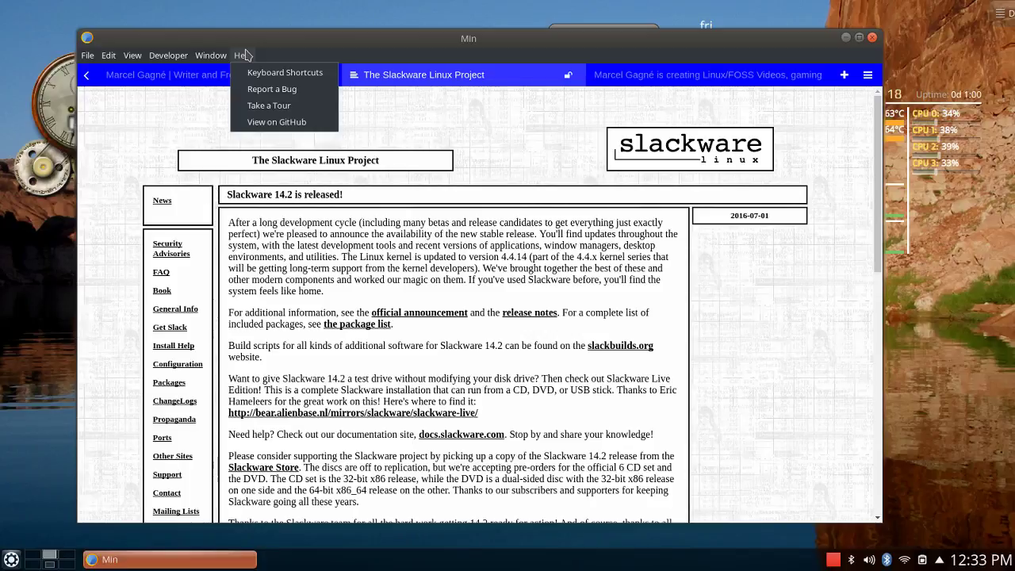
click(291, 123)
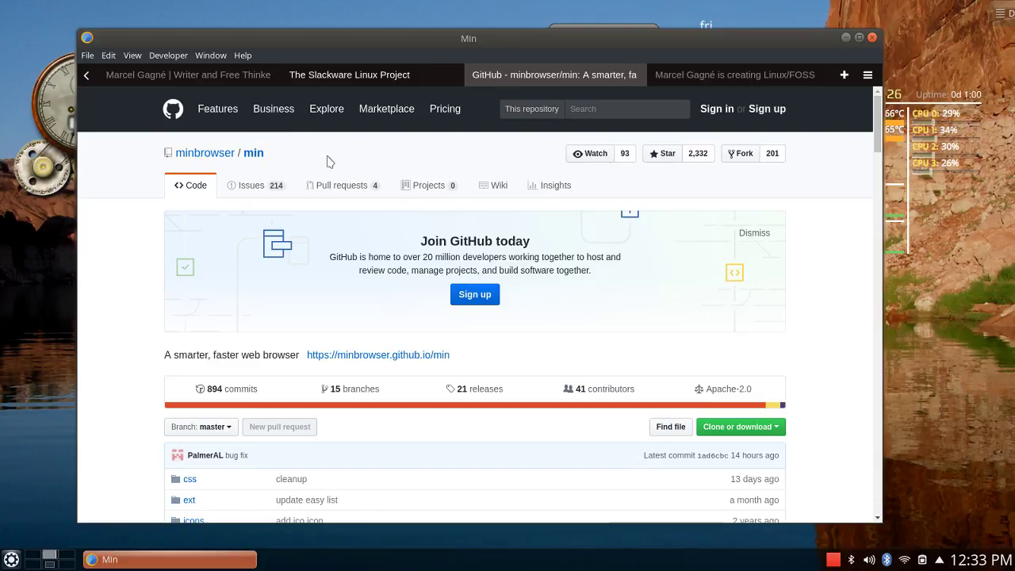
scroll(564, 271, down, 12)
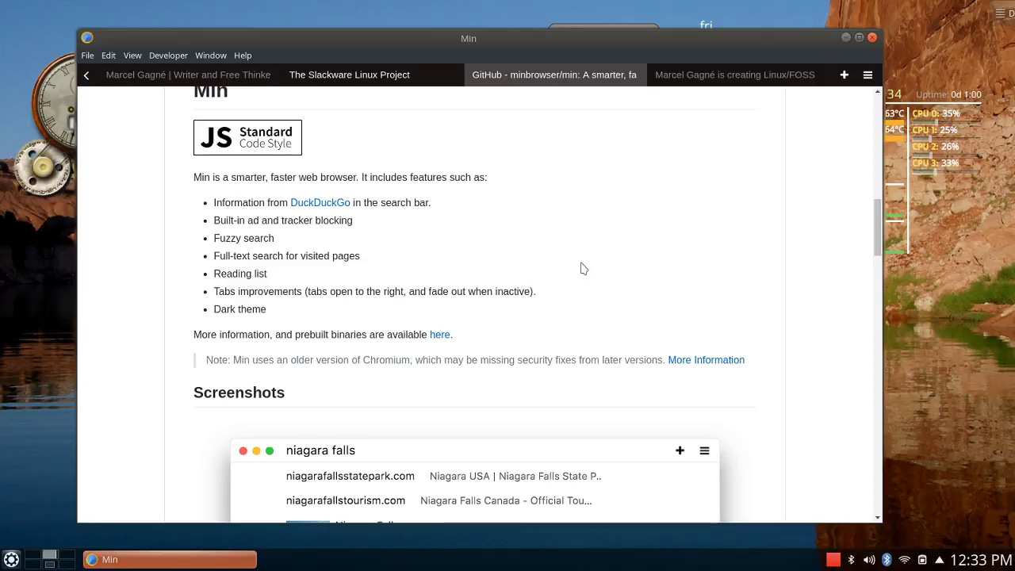
scroll(581, 268, down, 3)
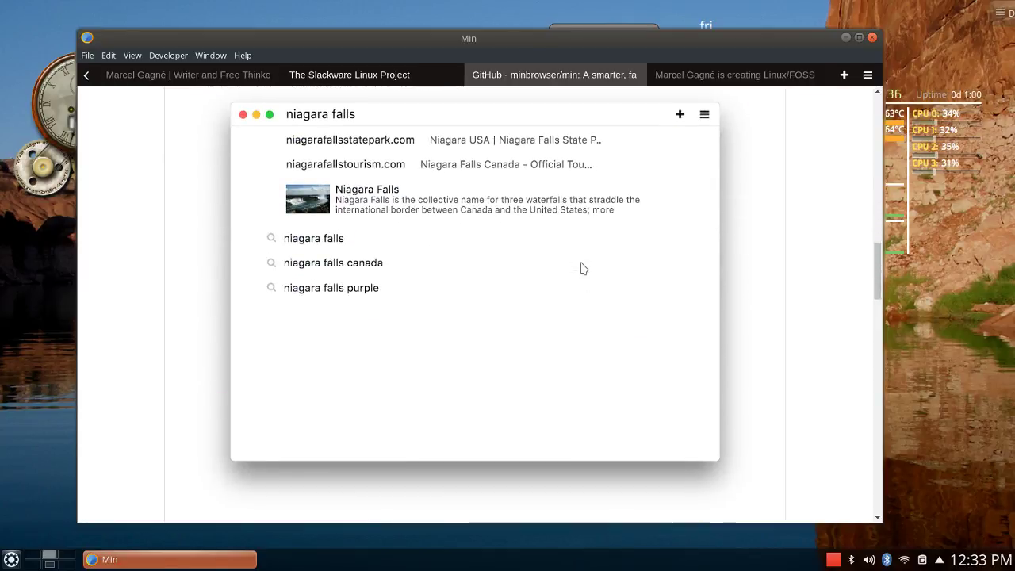
scroll(581, 268, up, 12)
scroll(582, 269, up, 4)
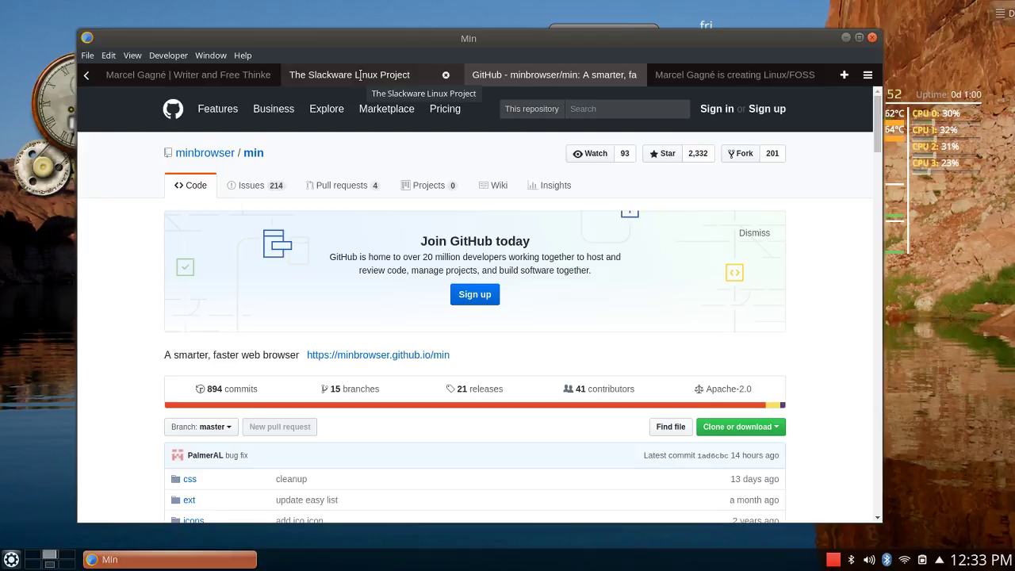
Switch to The Slackware Linux Project tab and minimize Min.
click(359, 75)
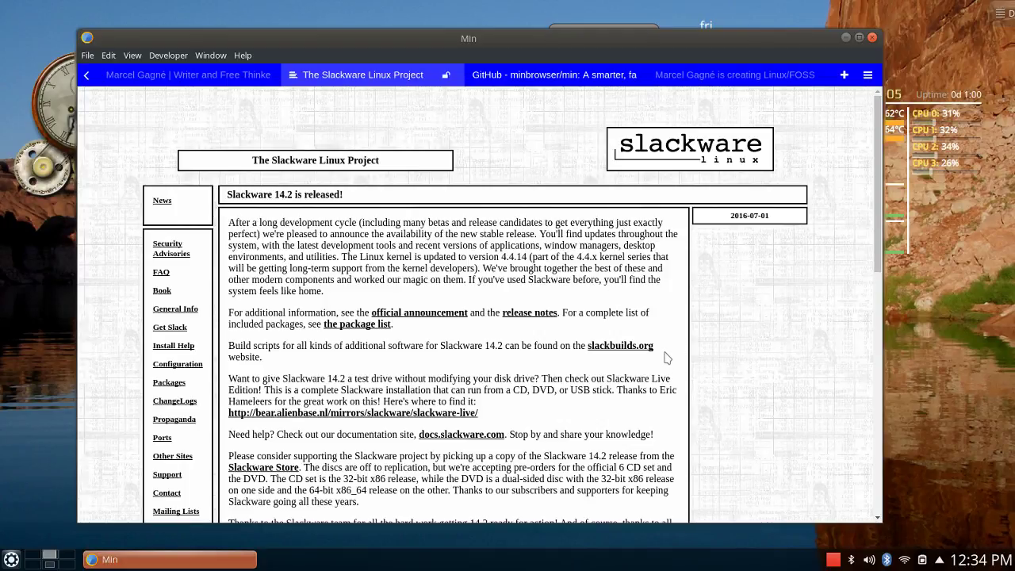
click(847, 38)
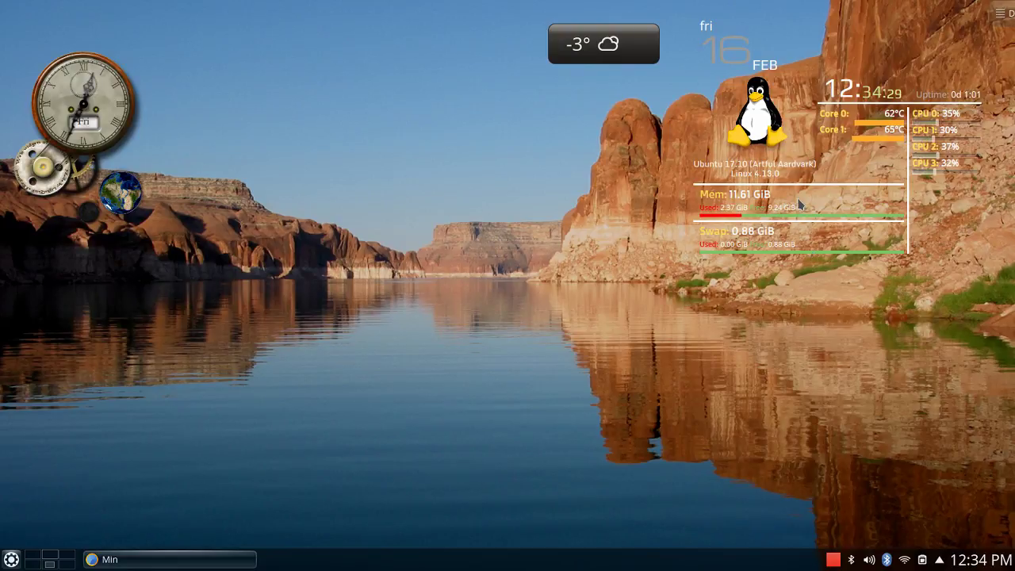
Launch a terminal from the application launcher and run htop.
mouse_move(221, 563)
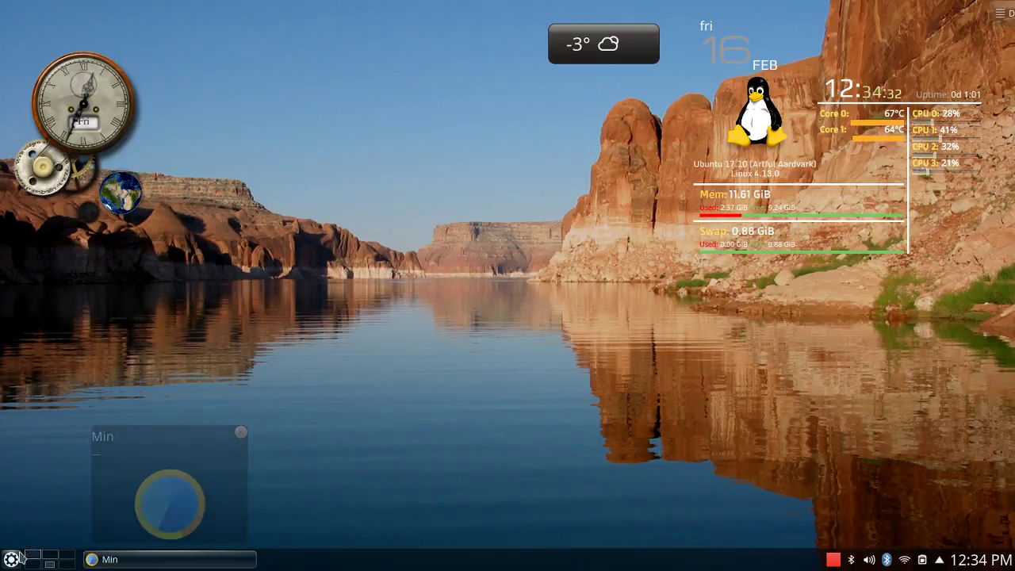
click(11, 559)
click(88, 226)
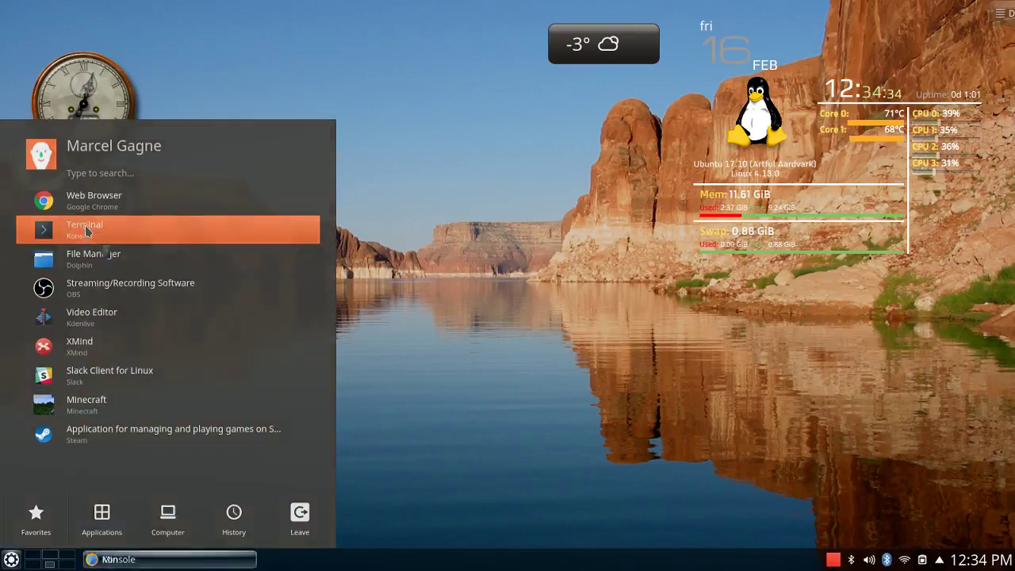
text(htop)
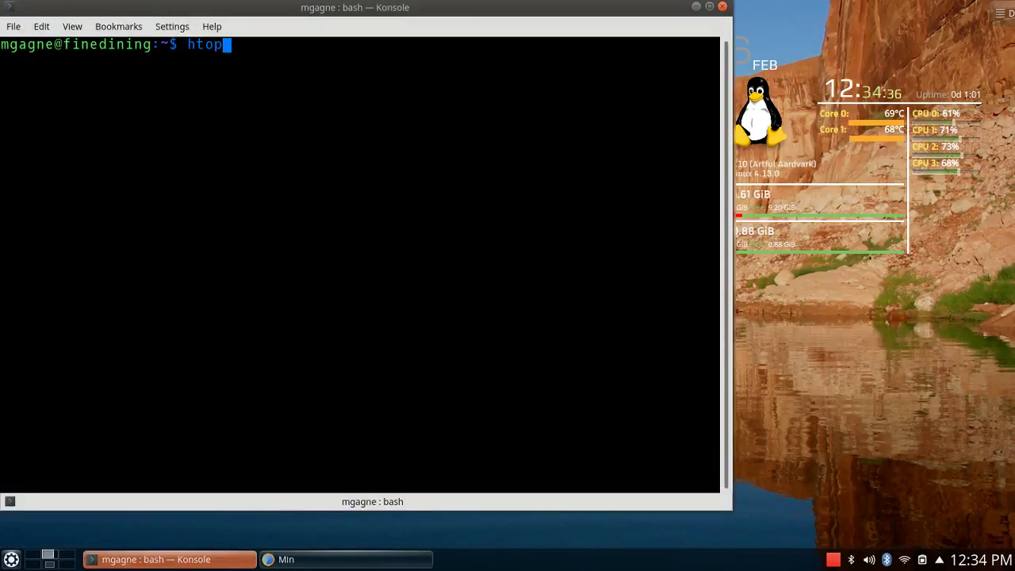
key(Return)
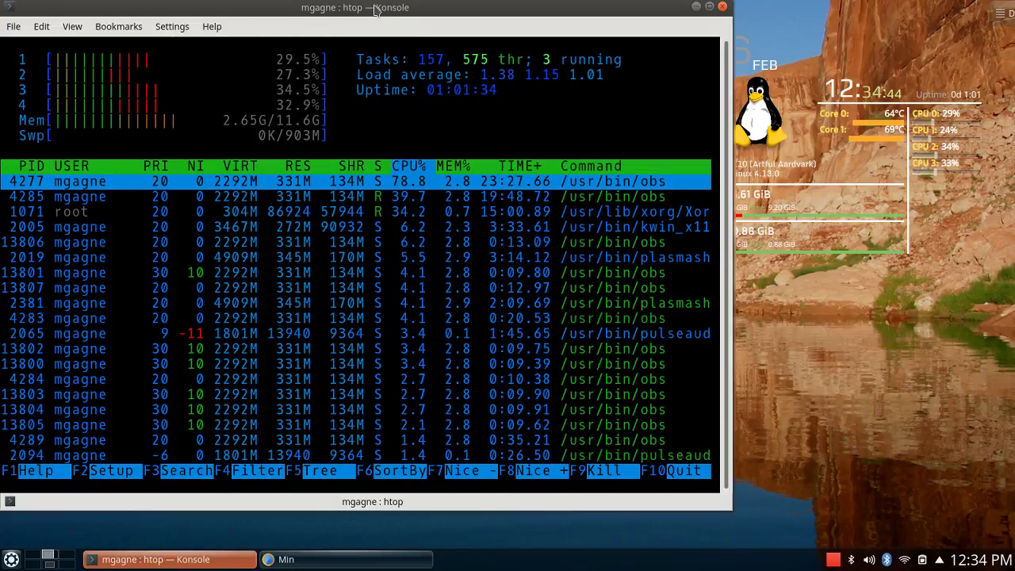
Move the htop terminal down and right, then minimize it to the taskbar.
drag(375, 7, 446, 28)
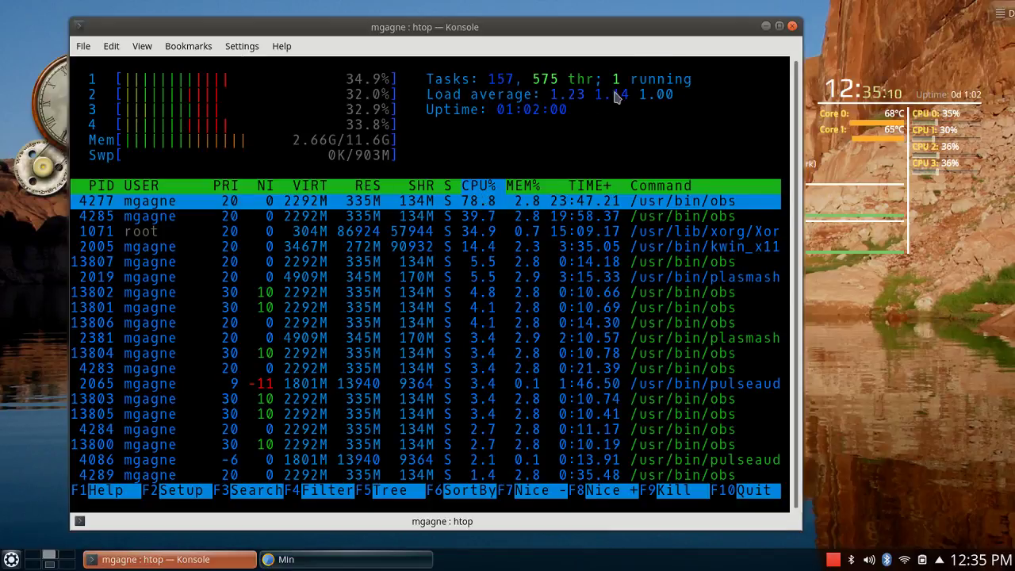
click(767, 27)
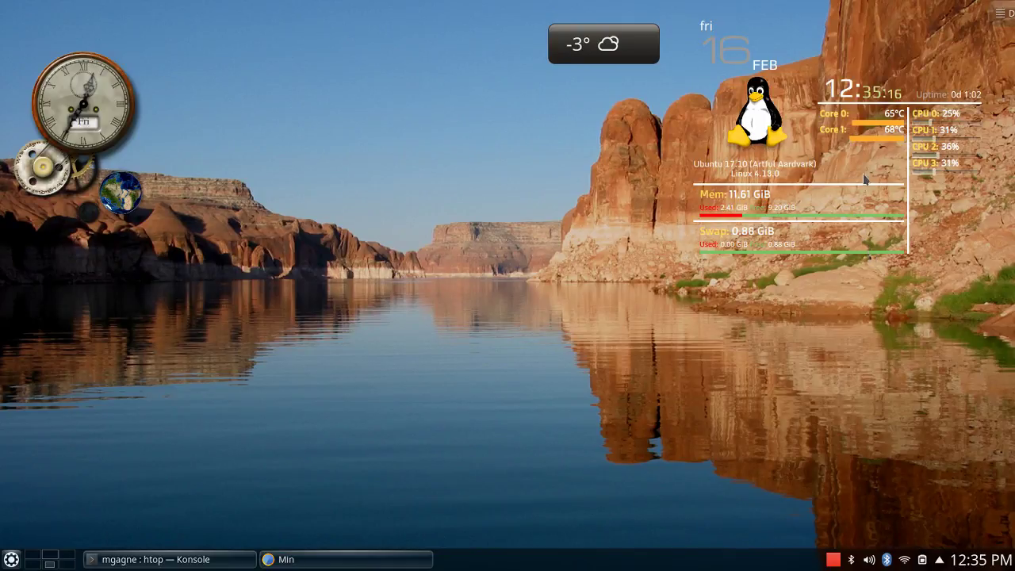
click(151, 559)
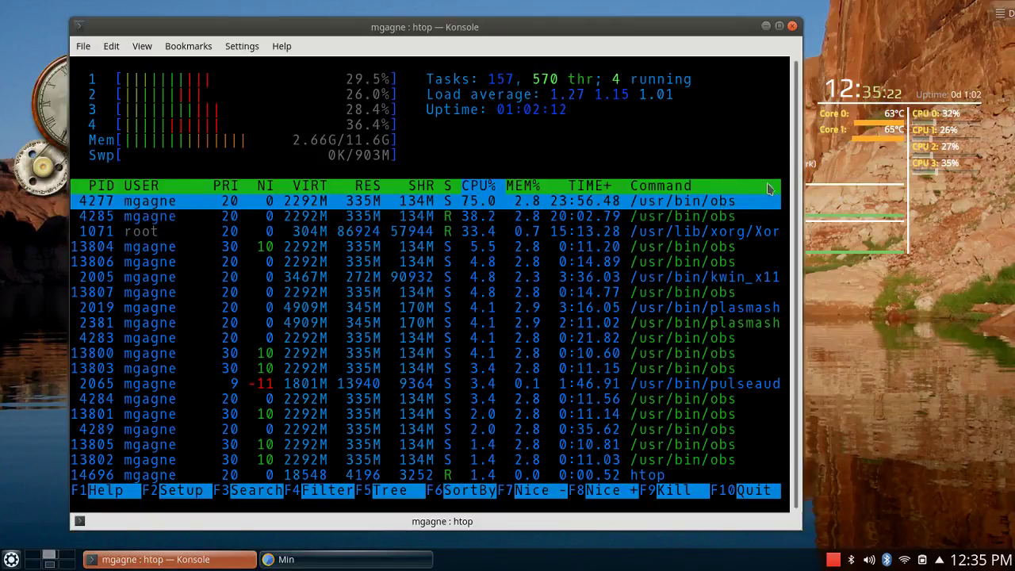
click(765, 25)
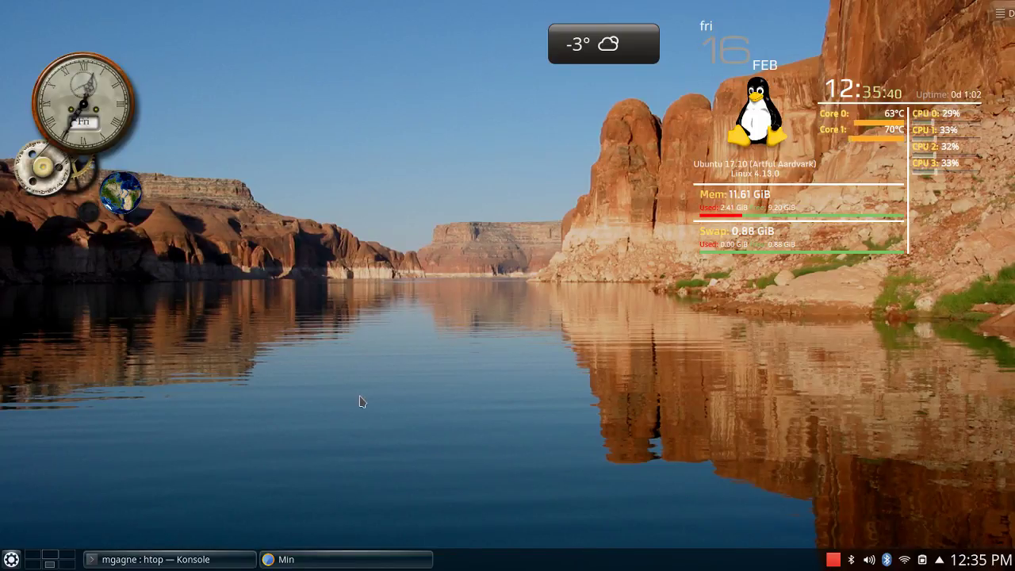
Restore Min and flip between the GitHub and Slackware tabs, ending on the 14.2 announcement.
click(403, 559)
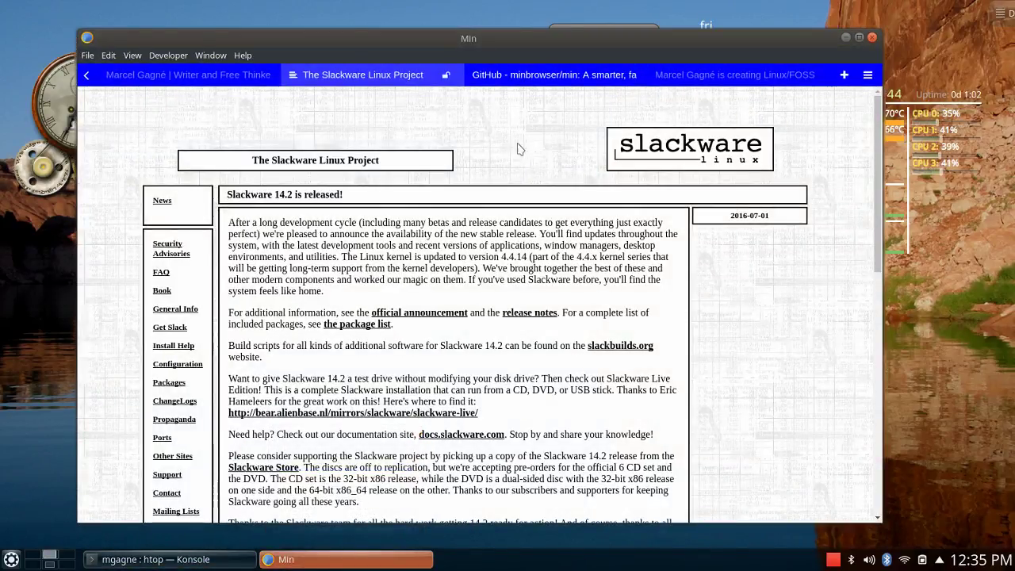
click(568, 74)
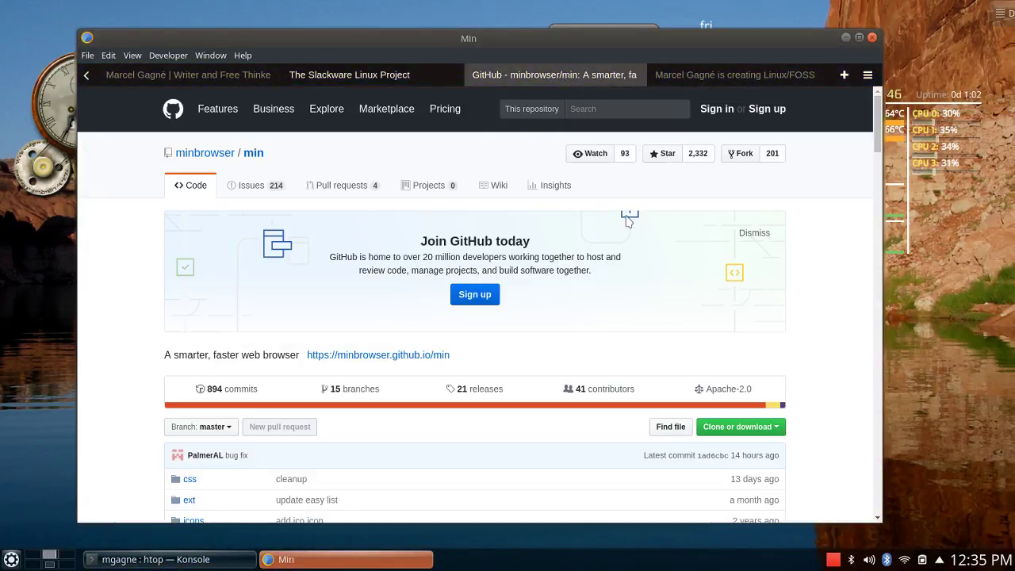
click(376, 74)
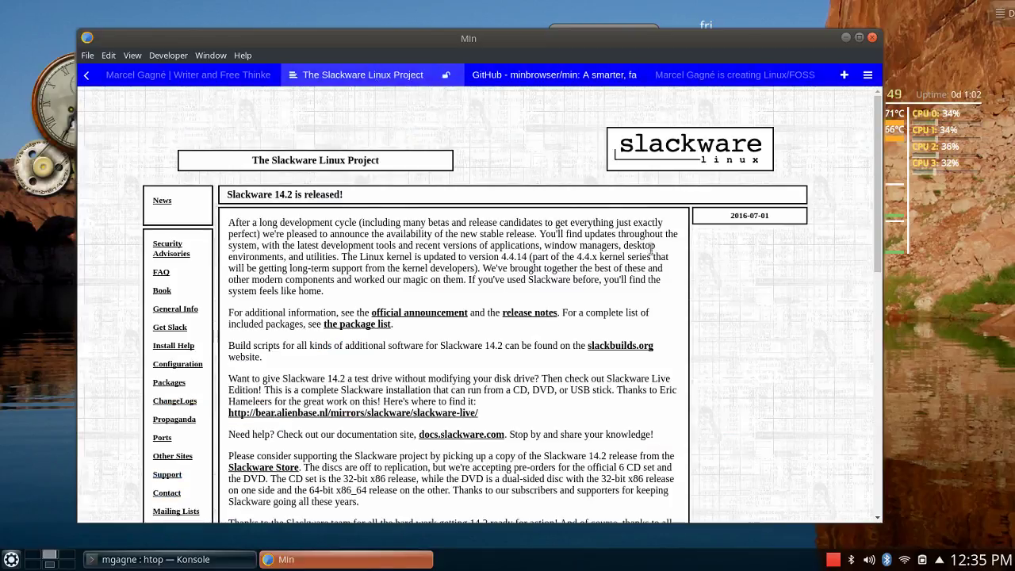
click(533, 74)
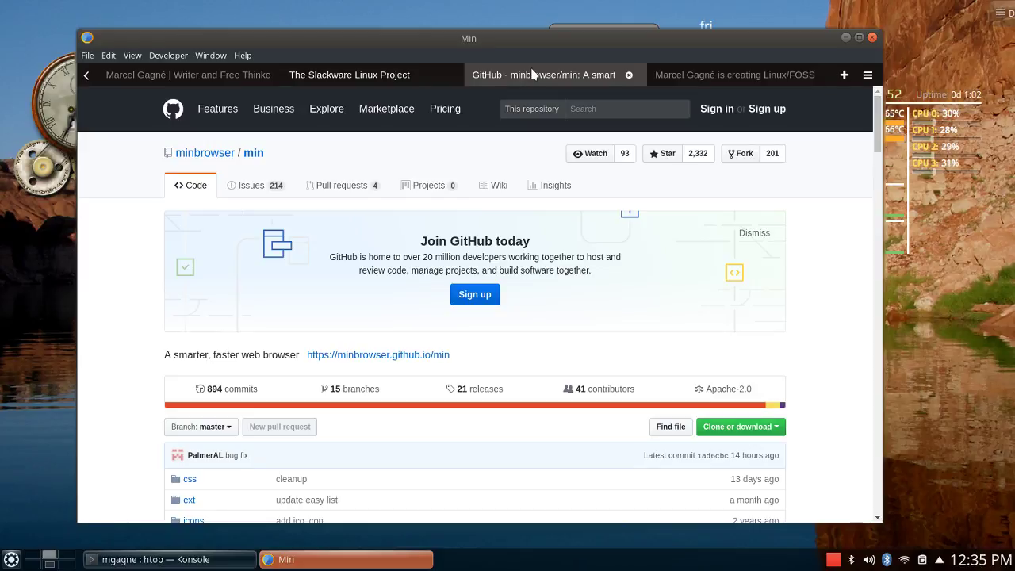
click(373, 73)
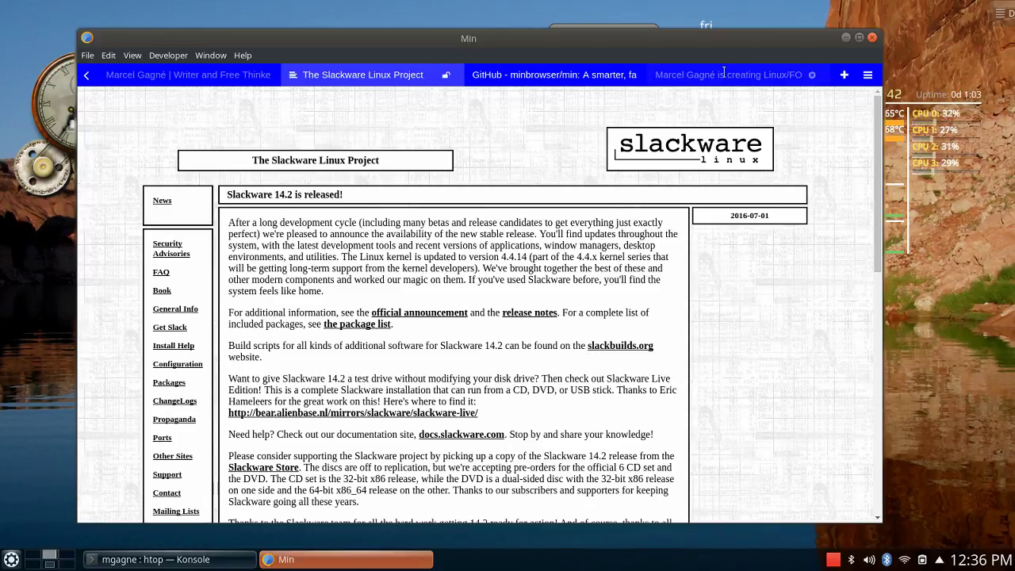
Search 'wikipedia slackware' in a new tab, then highlight and clear the origins sentence.
click(837, 76)
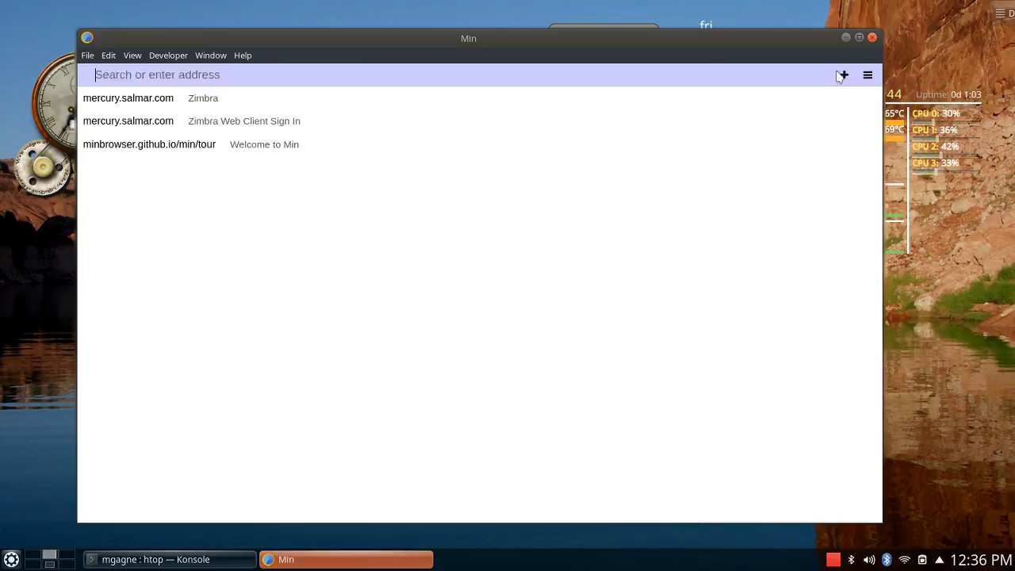
text(wiki)
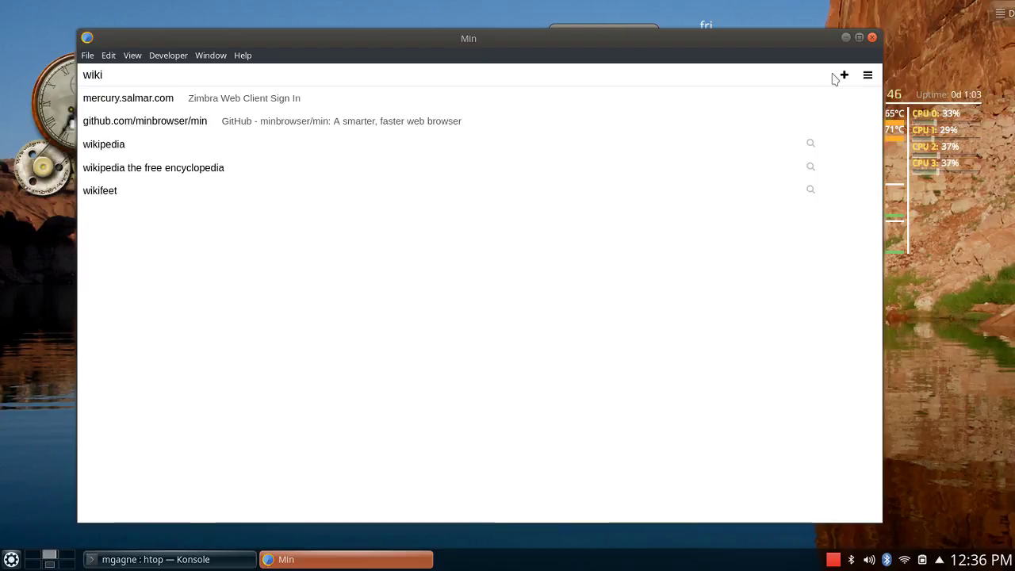
text(pedia )
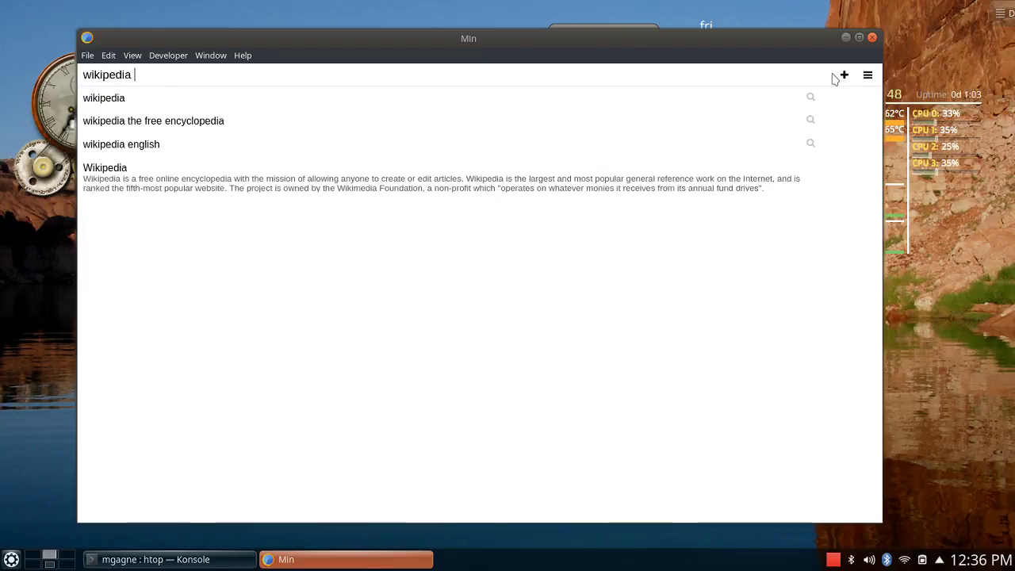
text(slackware)
key(Return)
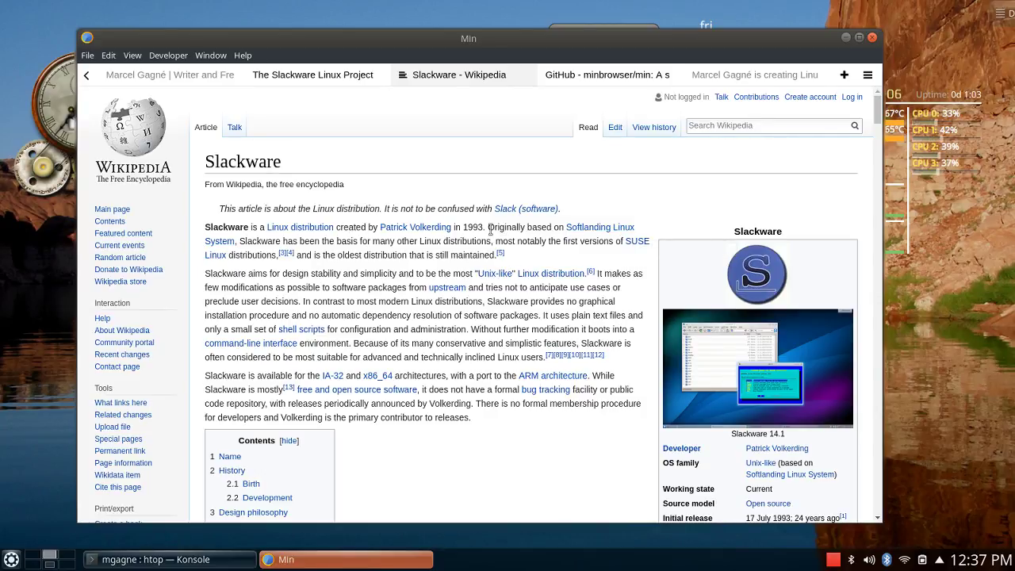
drag(488, 227, 527, 257)
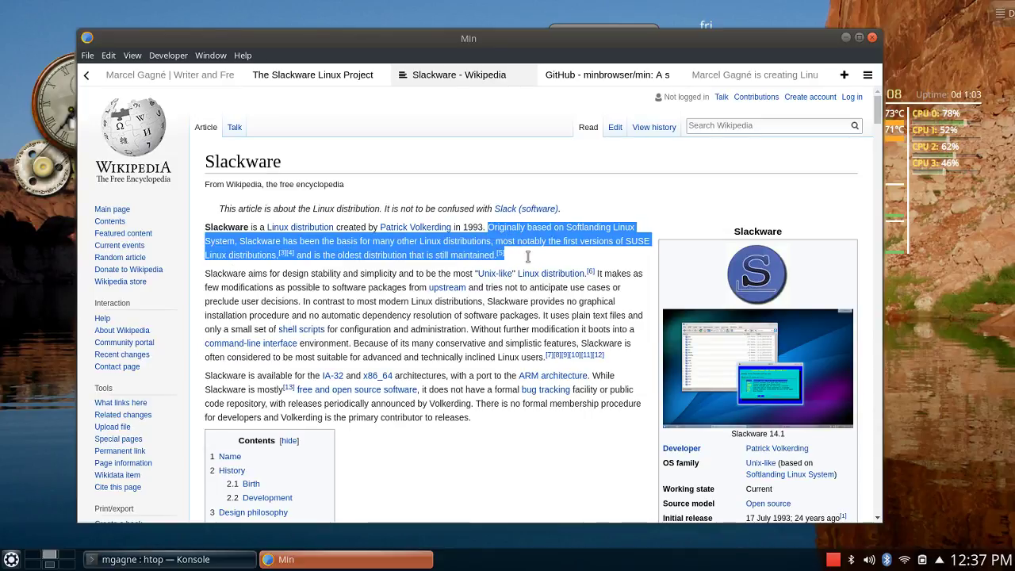
click(612, 191)
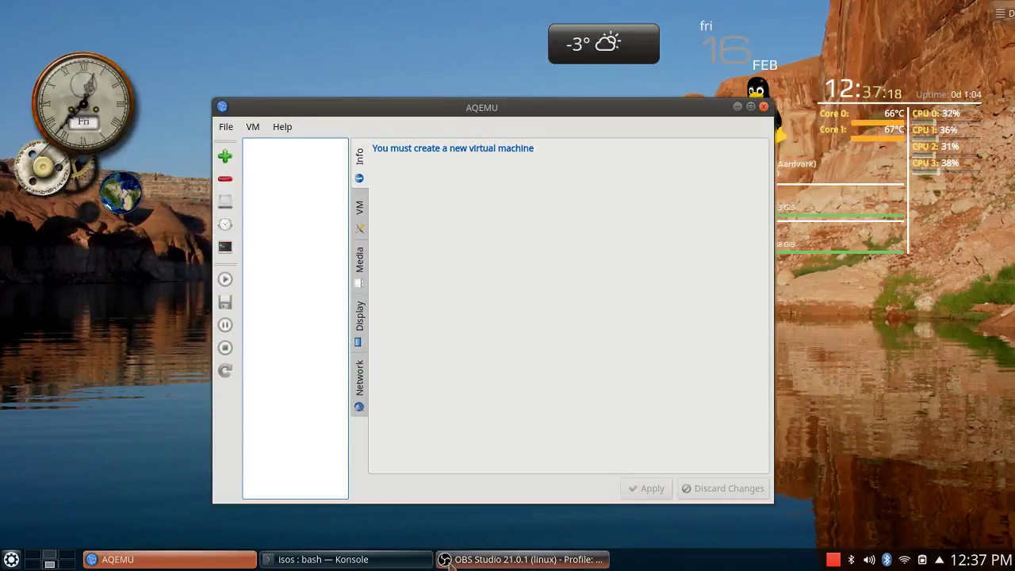
Run ls in Konsole to list the three ISOs, minimize it, and switch to the browser desktop.
click(369, 559)
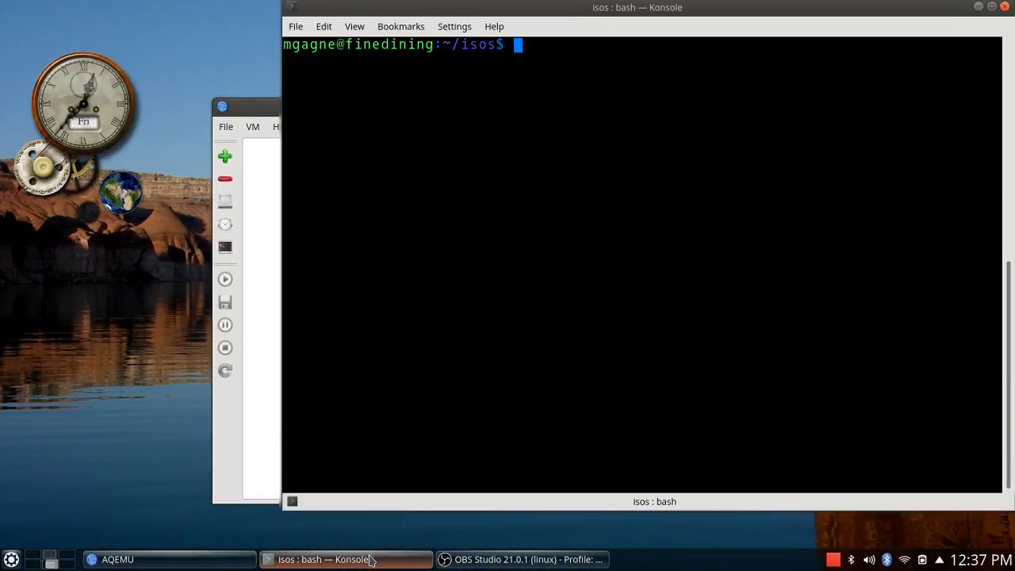
text(ls)
key(Return)
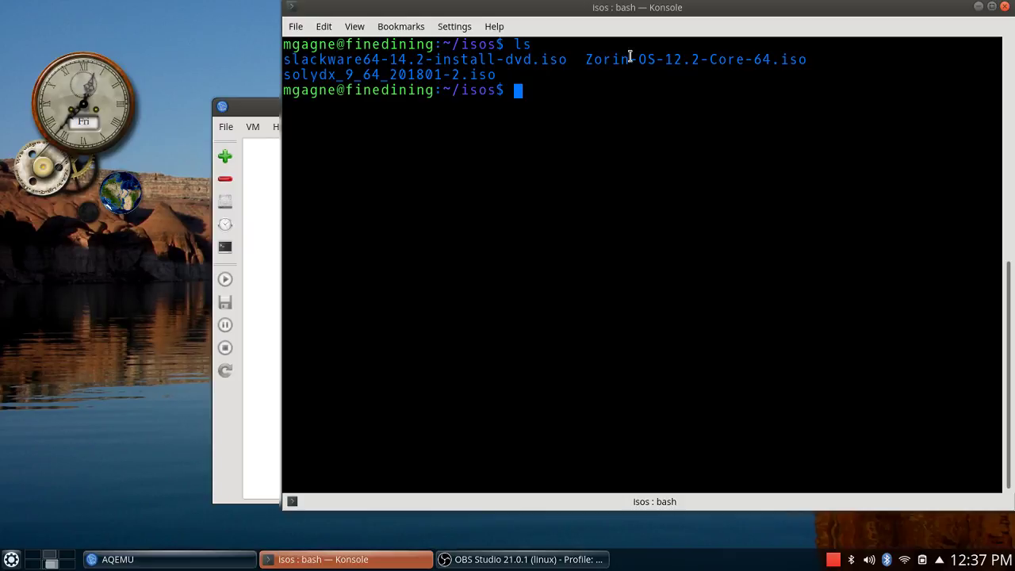
click(979, 7)
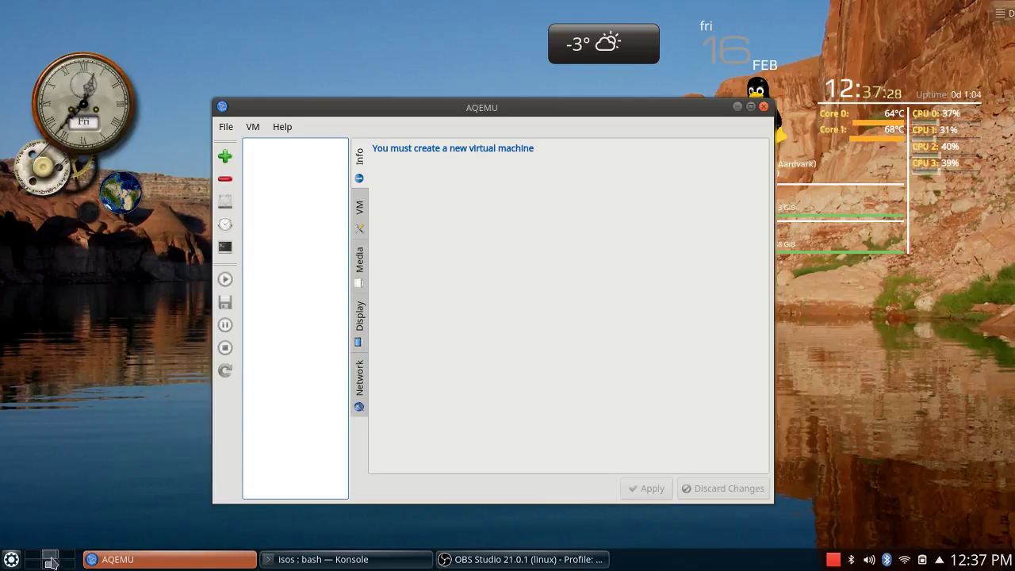
click(47, 560)
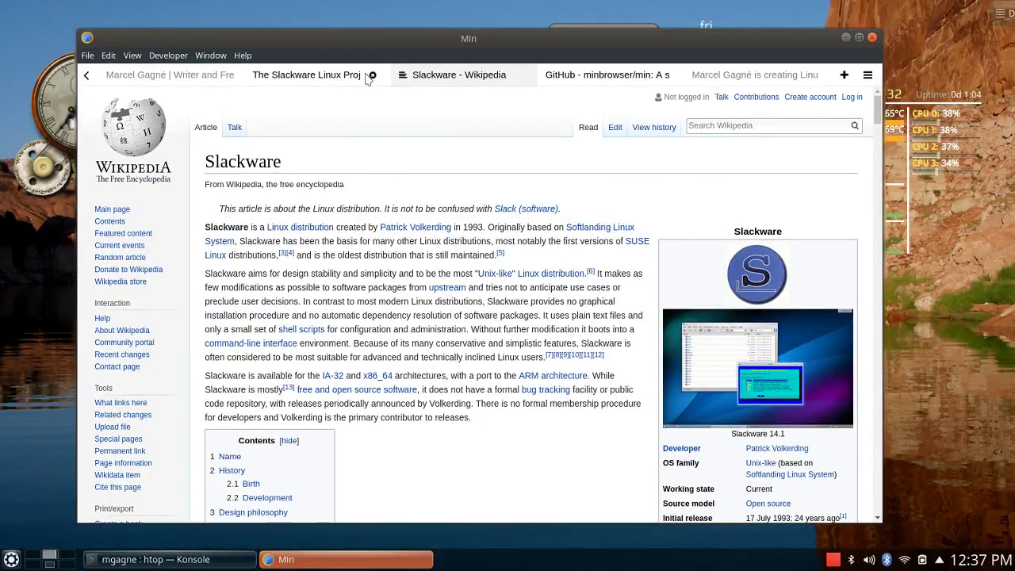
Open the Get Slack page on the Slackware tab, then switch back to the AQEMU desktop.
click(324, 74)
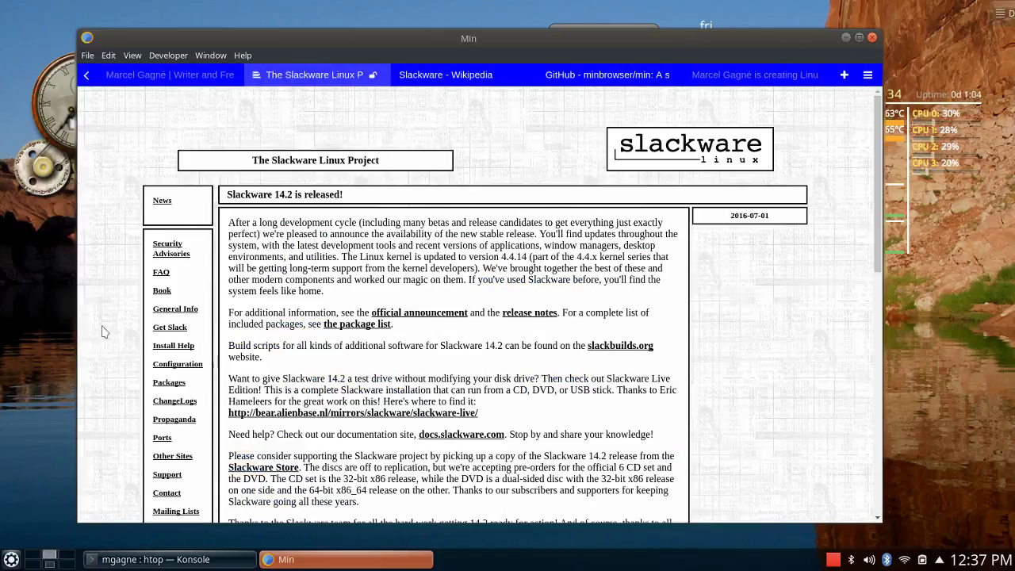
click(168, 327)
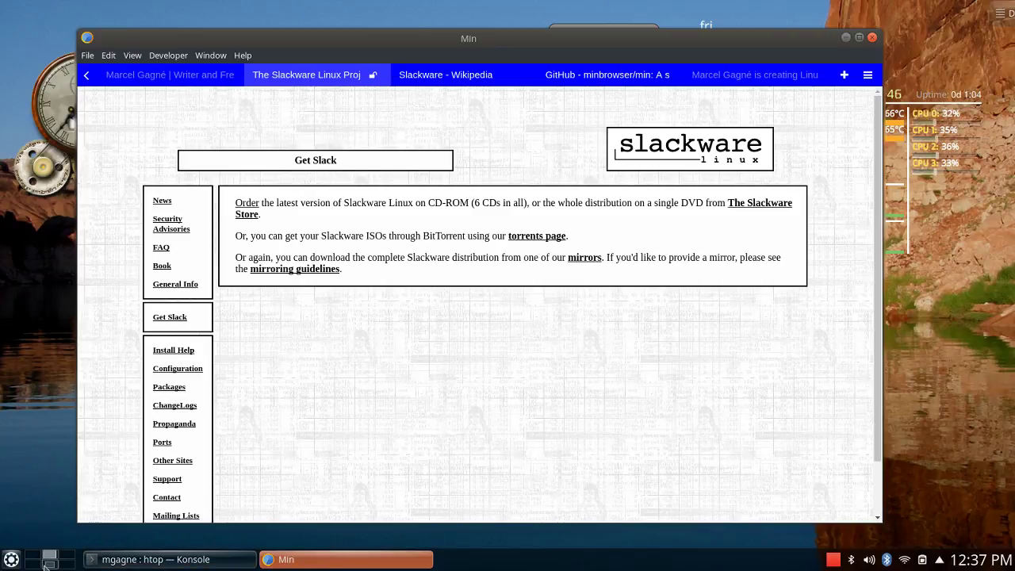
click(45, 565)
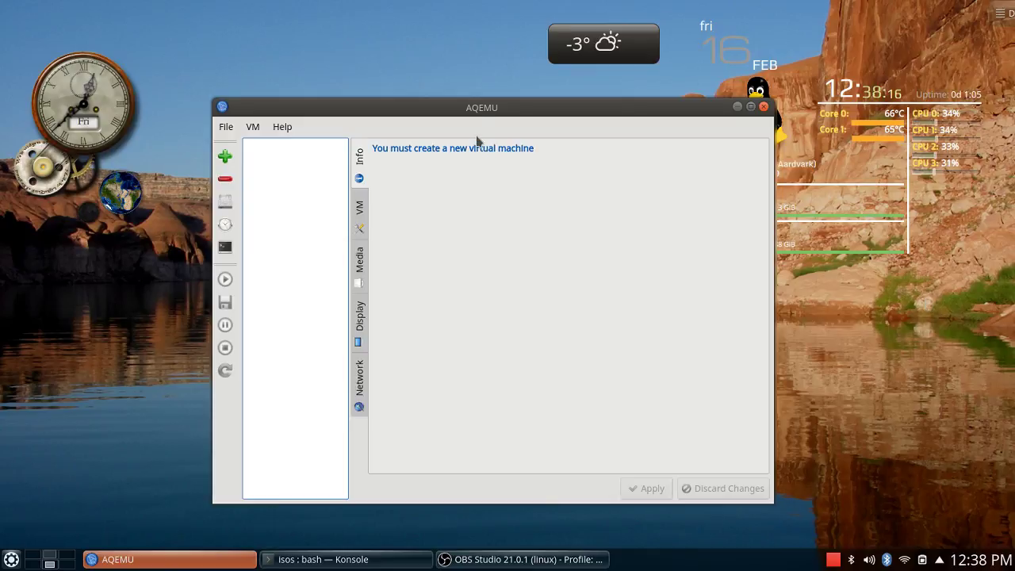
Launch AQEMU's New Virtual Machine Wizard, then bring Konsole back in front.
click(226, 158)
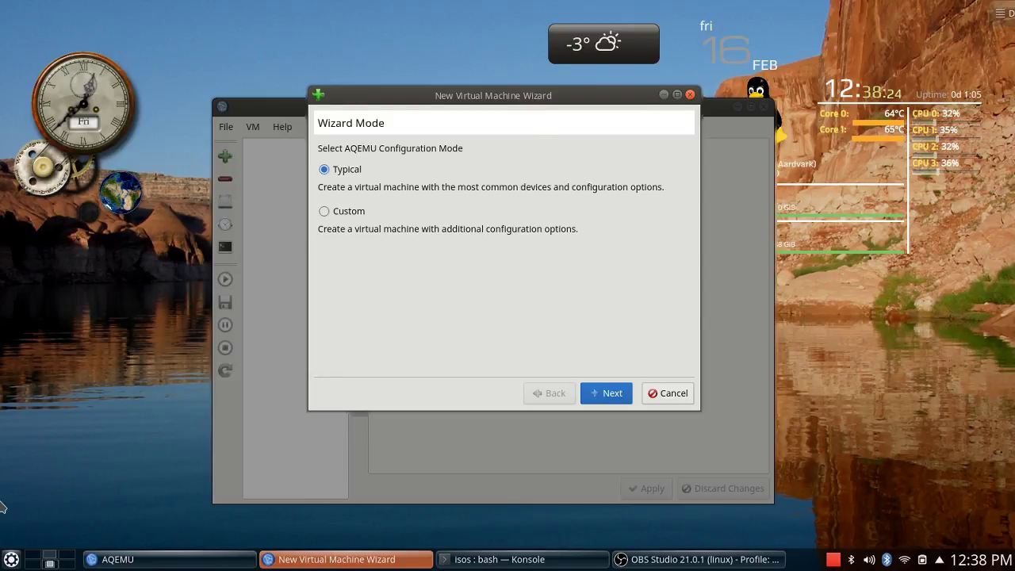
click(544, 562)
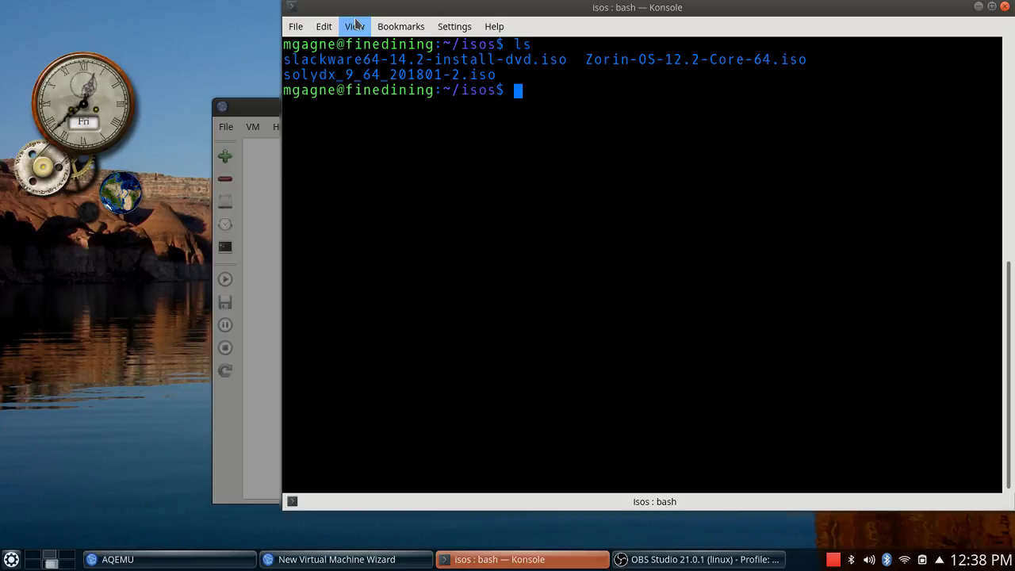
List all qemu- commands via Tab completion and highlight qemu-system-x86_64.
text(qemu-)
key(Tab)
key(Tab)
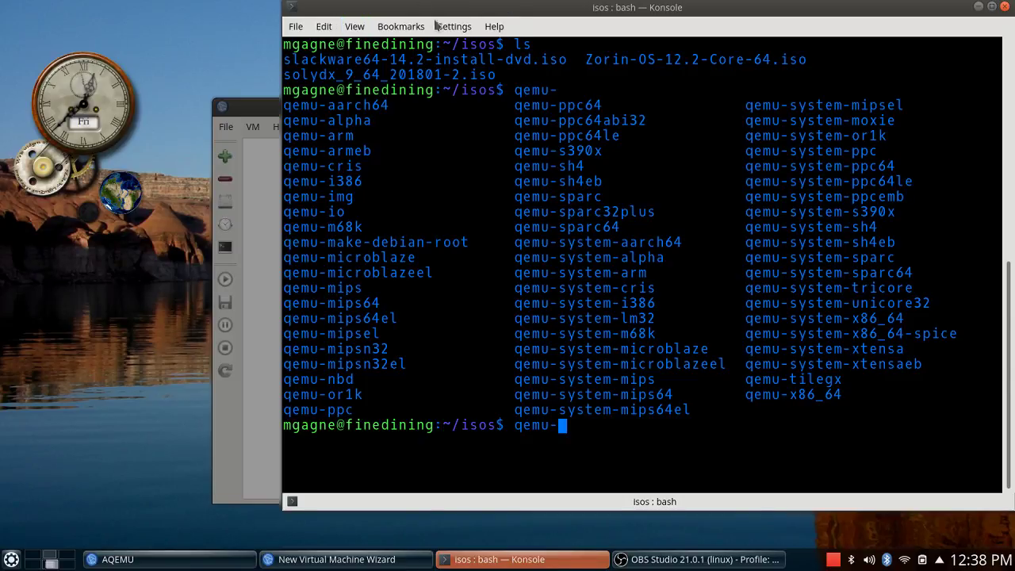
drag(747, 318, 906, 320)
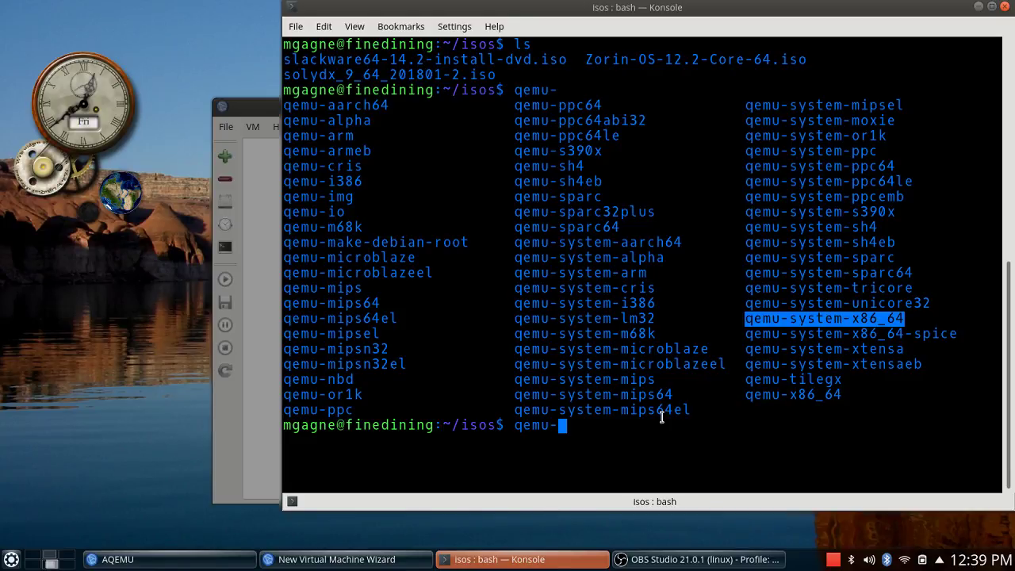
Begin the wizard in Typical mode with the Linux 2.6 template and KVM acceleration.
click(979, 6)
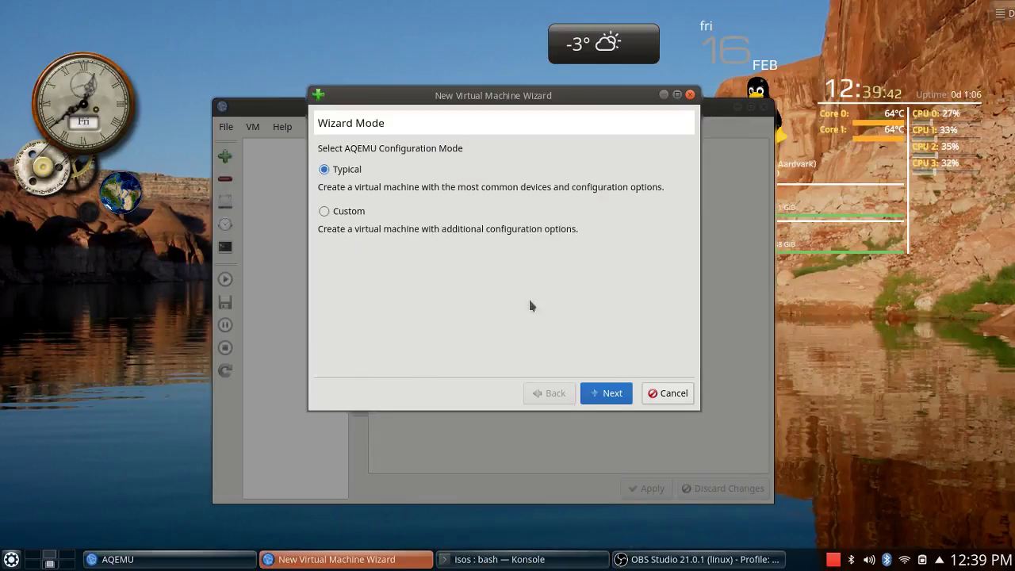
click(617, 391)
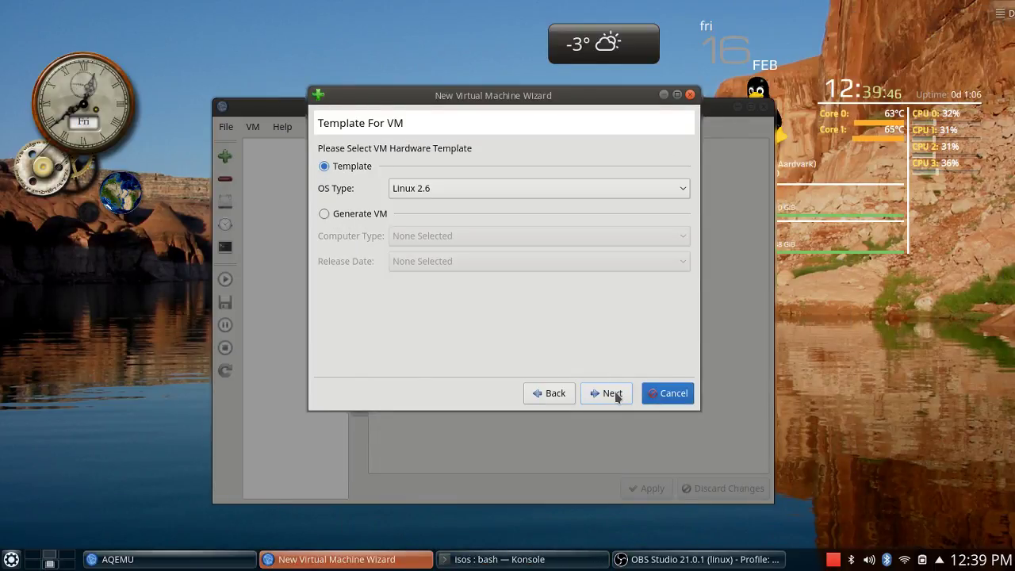
click(618, 396)
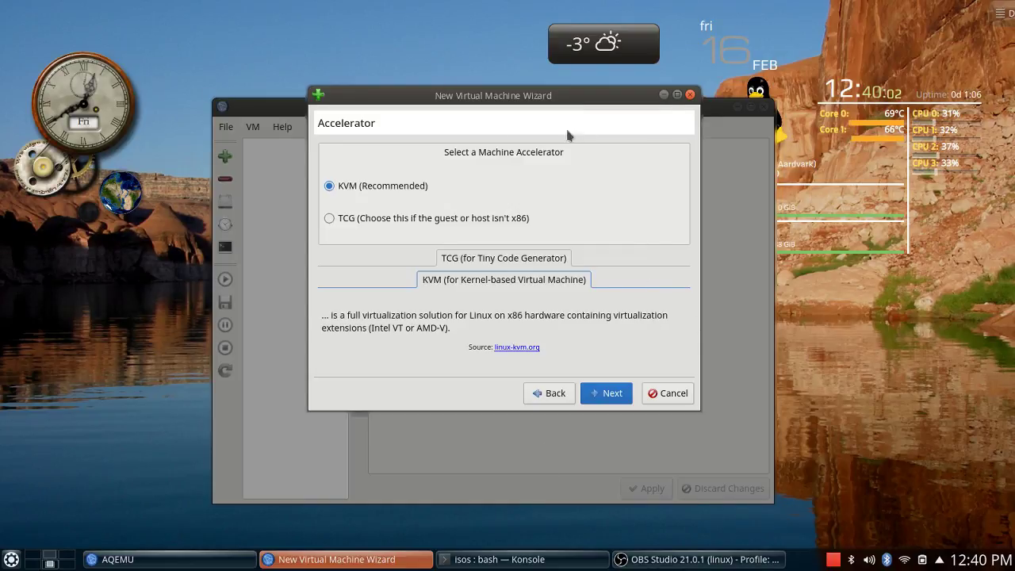
click(609, 393)
Name the VM SlackWare, keep the 20.0 GB disk and user-mode networking, and finish.
drag(371, 198, 158, 176)
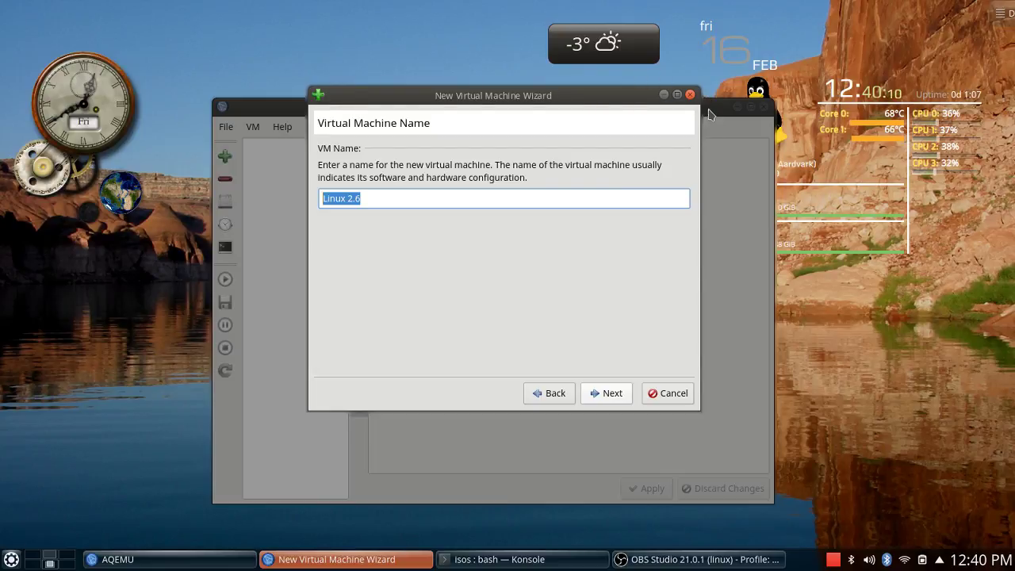
drag(709, 109, 439, 92)
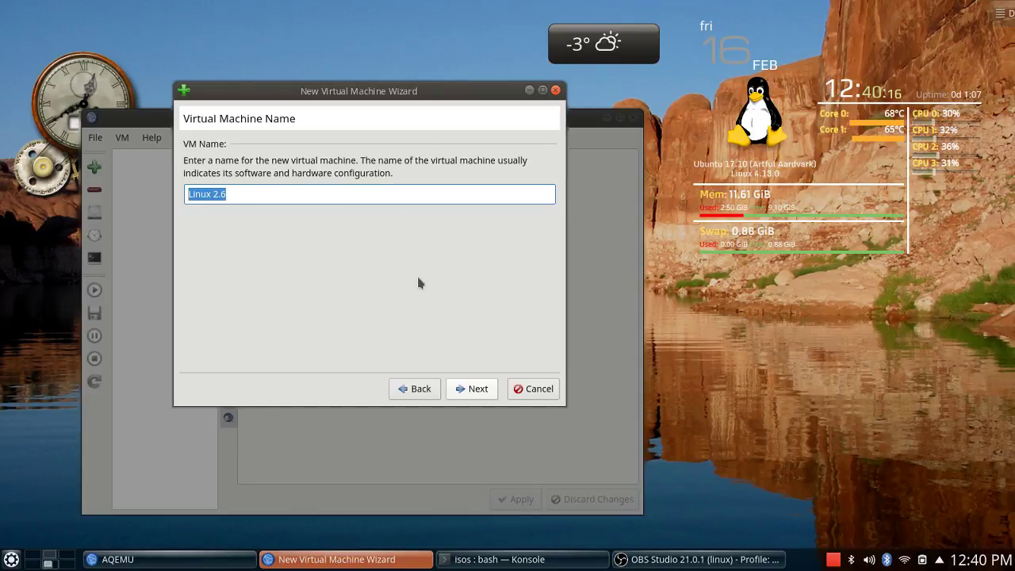
text(Slac)
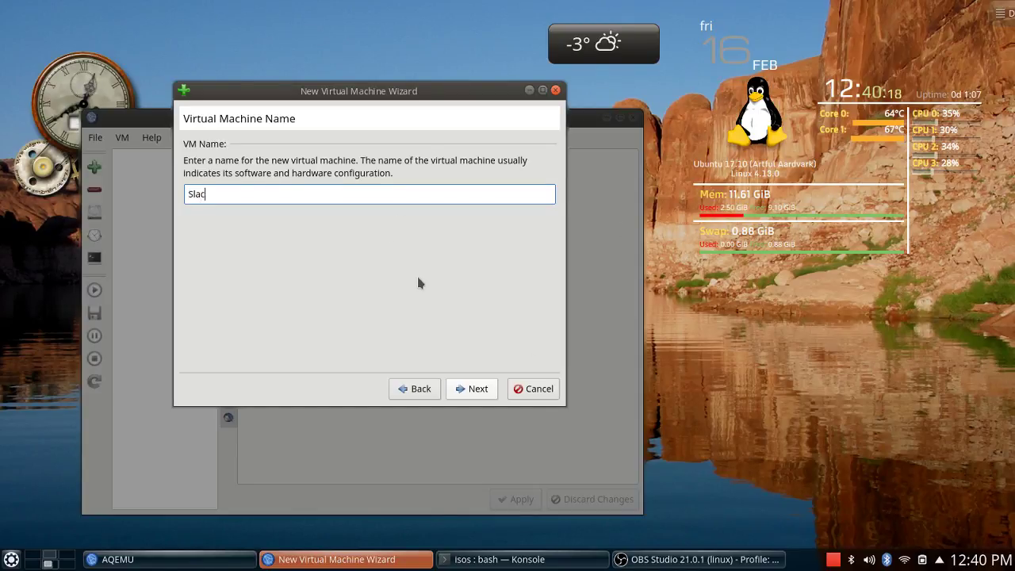
text(kWare)
click(477, 389)
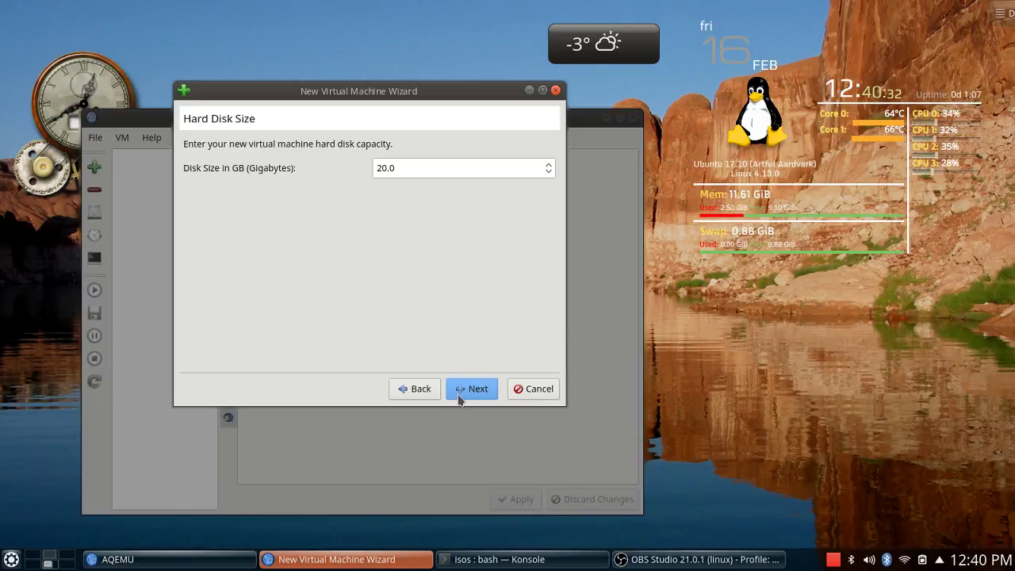
click(460, 397)
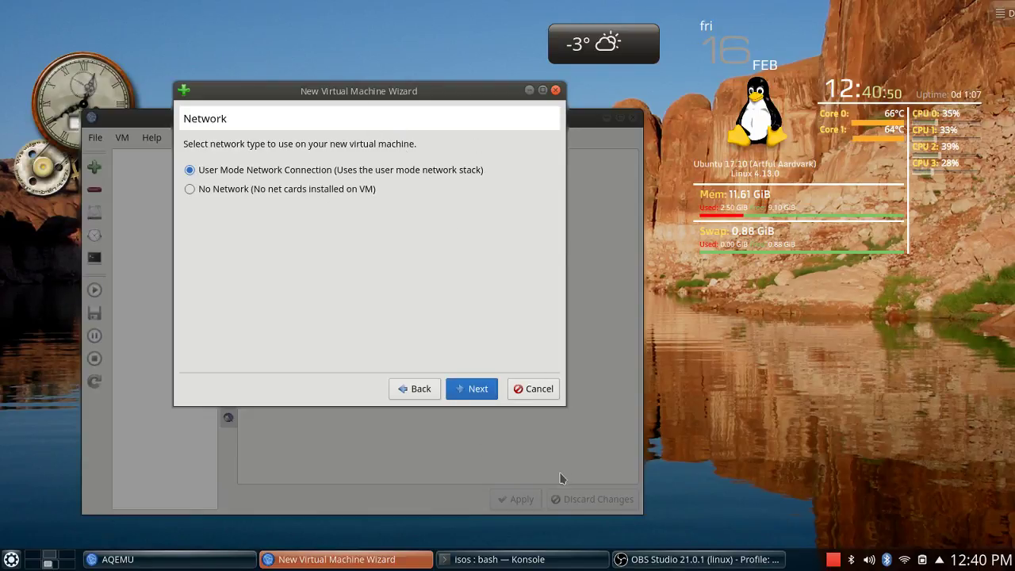
click(479, 391)
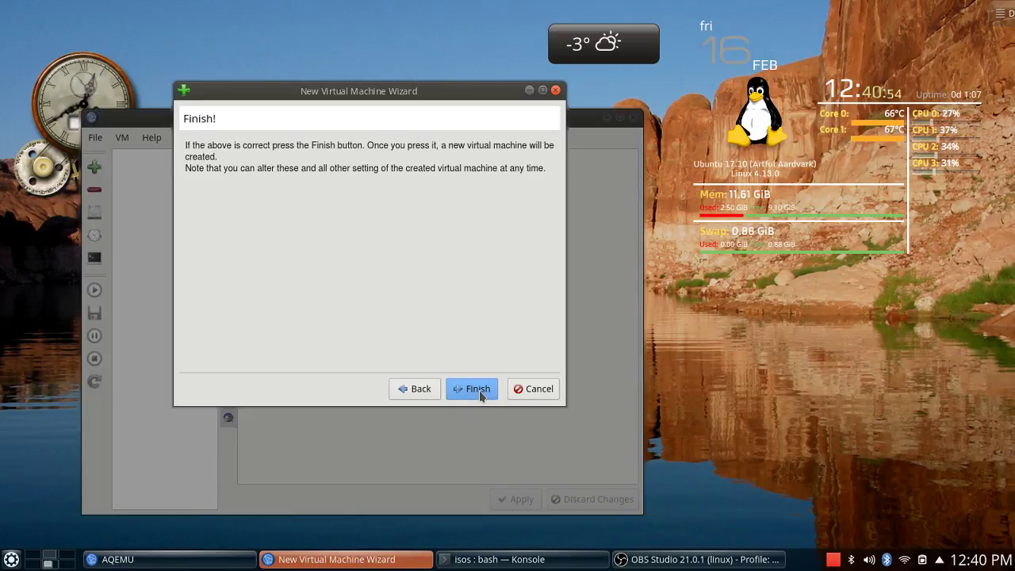
click(480, 389)
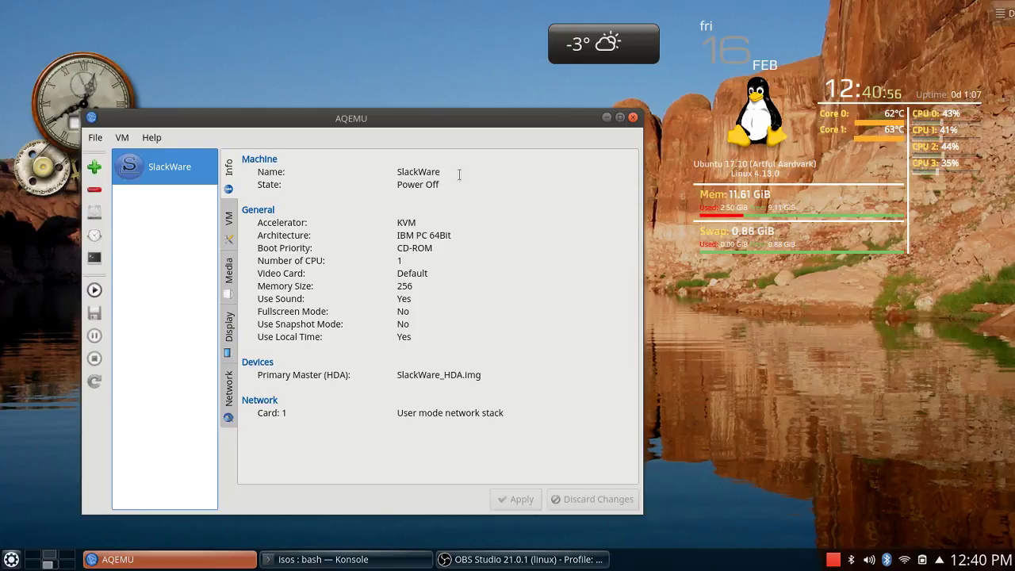
Show SlackWare's editable VM settings, then raise the terminal over AQEMU.
drag(476, 117, 536, 71)
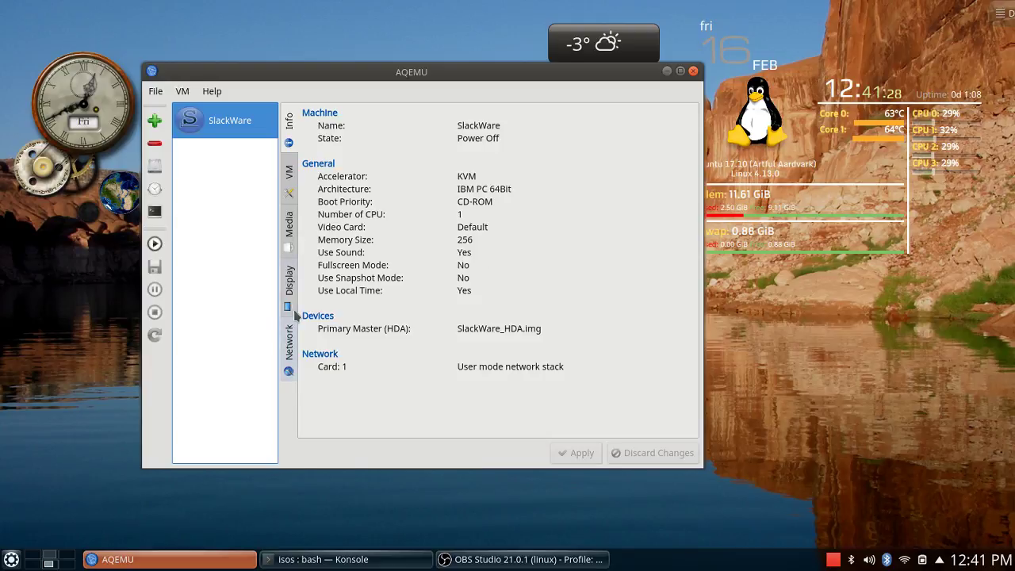
click(289, 173)
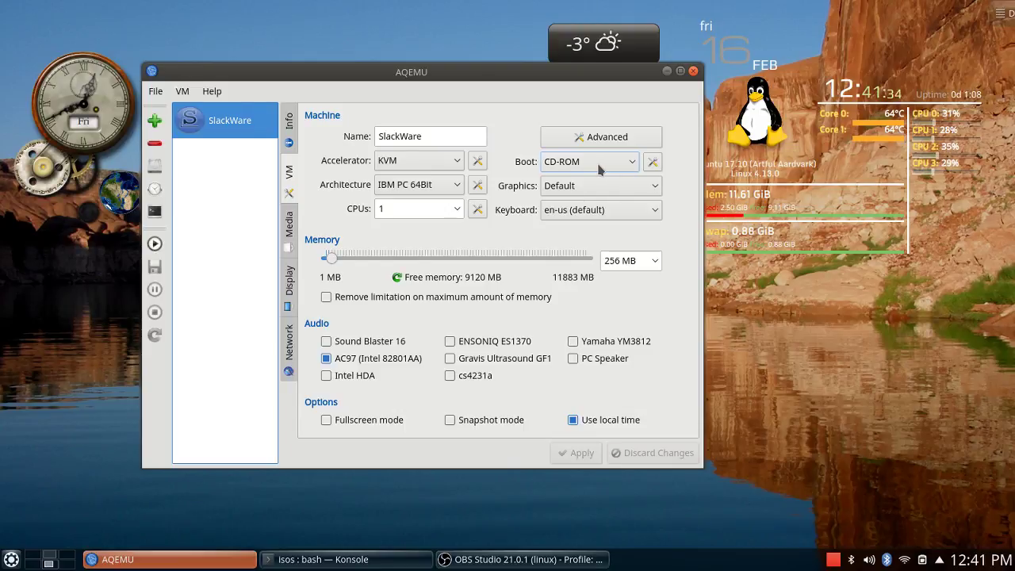
click(349, 559)
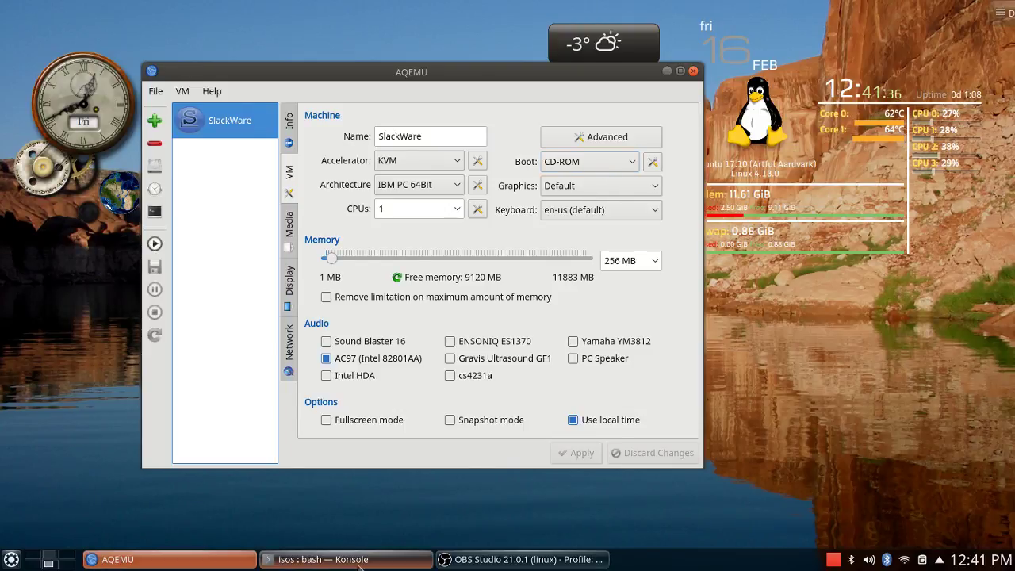
Run ls in the isos folder, select slackware64-14.2-install-dvd.iso, and minimize Konsole.
key(BackSpace)
key(BackSpace)
key(BackSpace)
key(BackSpace)
key(BackSpace)
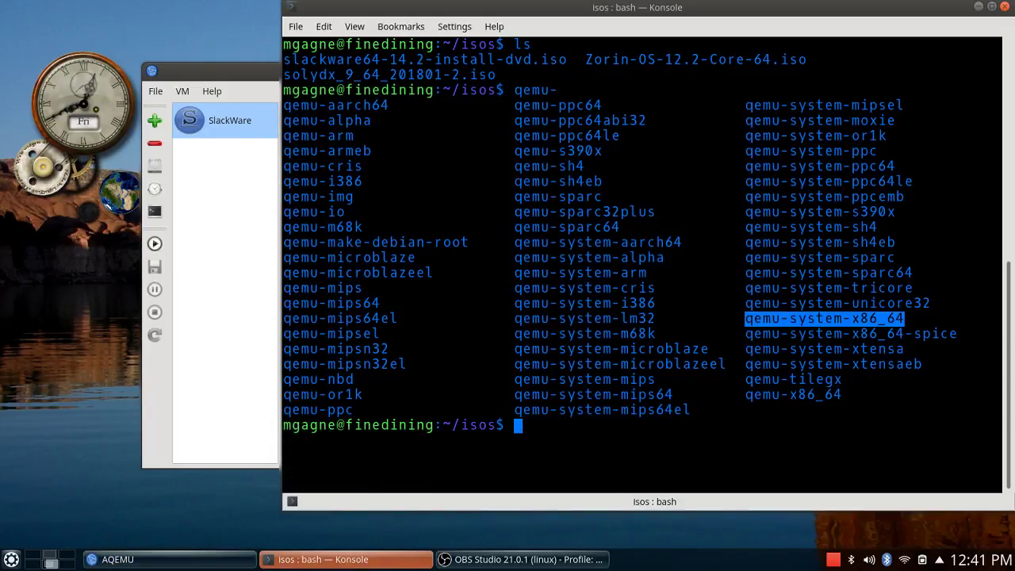
text(ls)
key(Return)
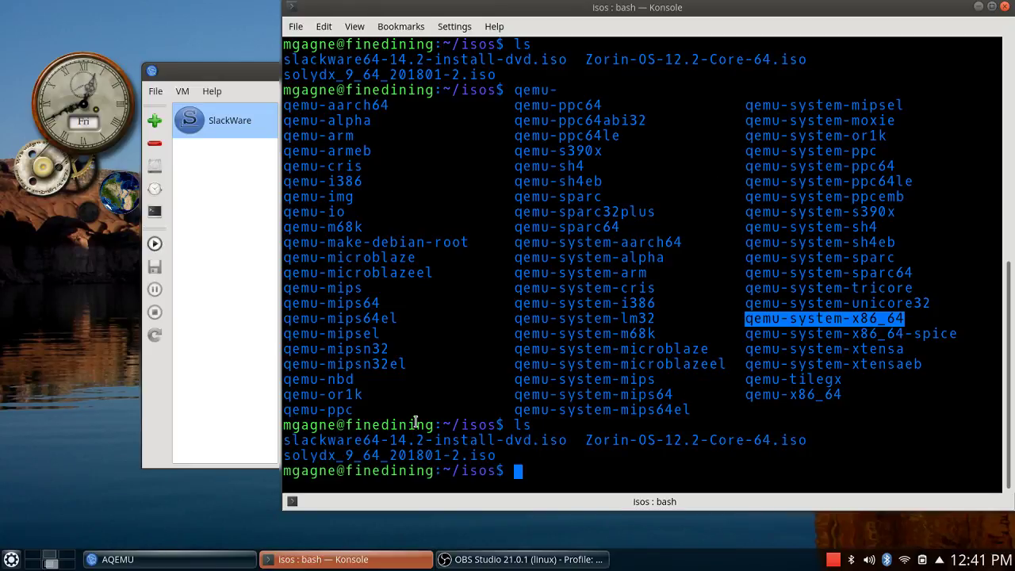
drag(285, 439, 565, 440)
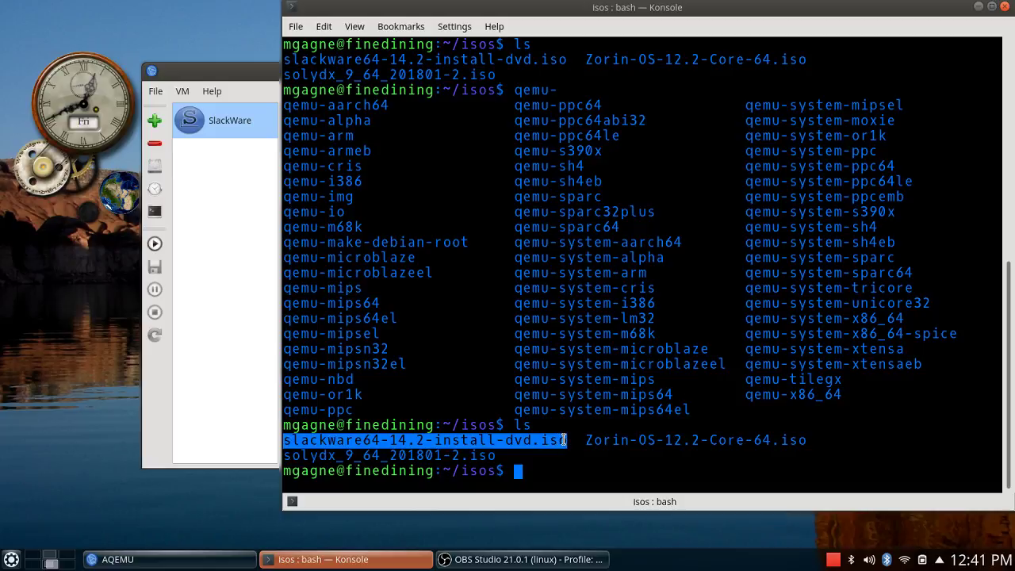
click(979, 7)
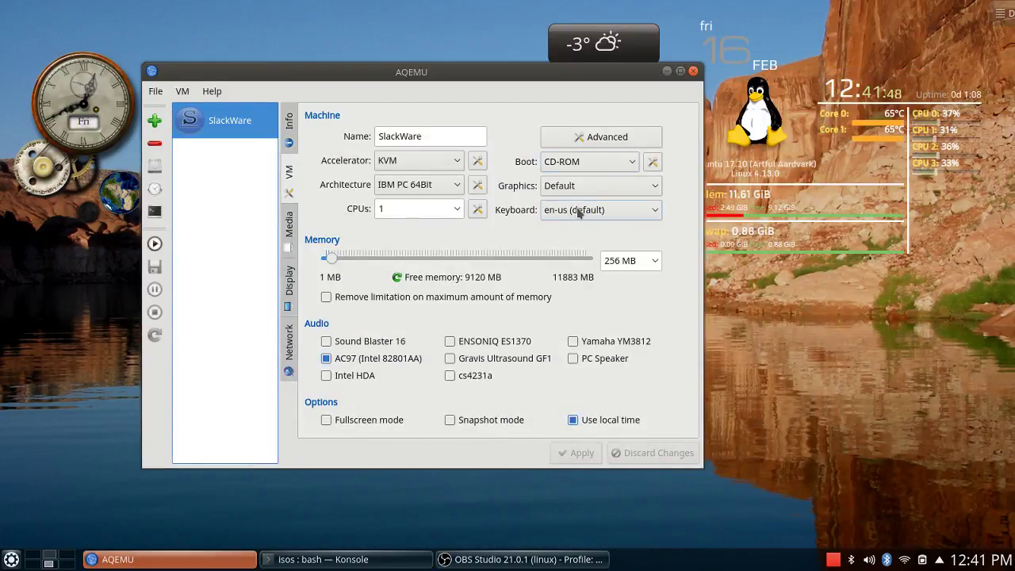
Set the VM memory to 2 GB and graphics to qxl, and apply.
click(657, 265)
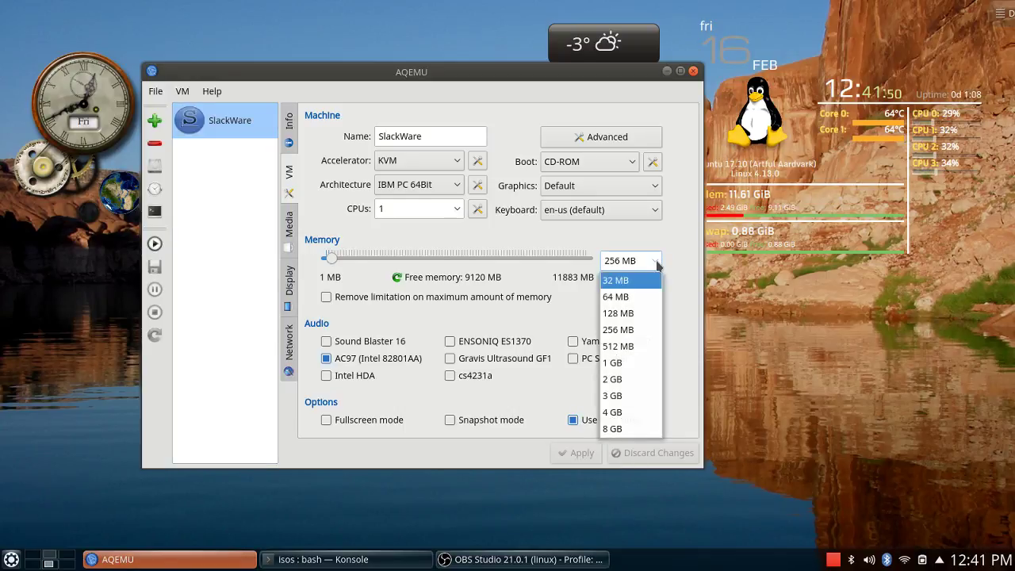
click(633, 378)
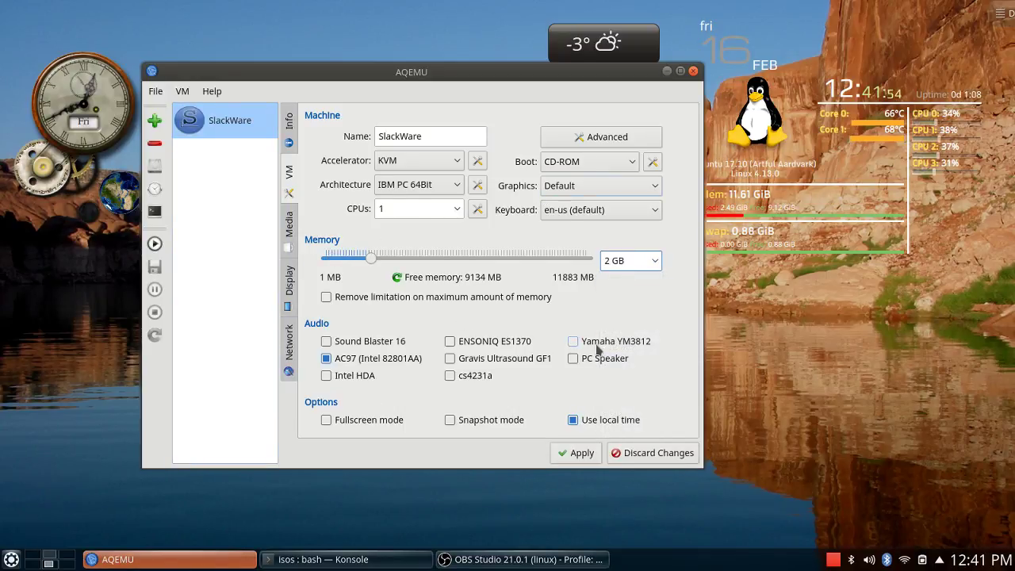
click(385, 361)
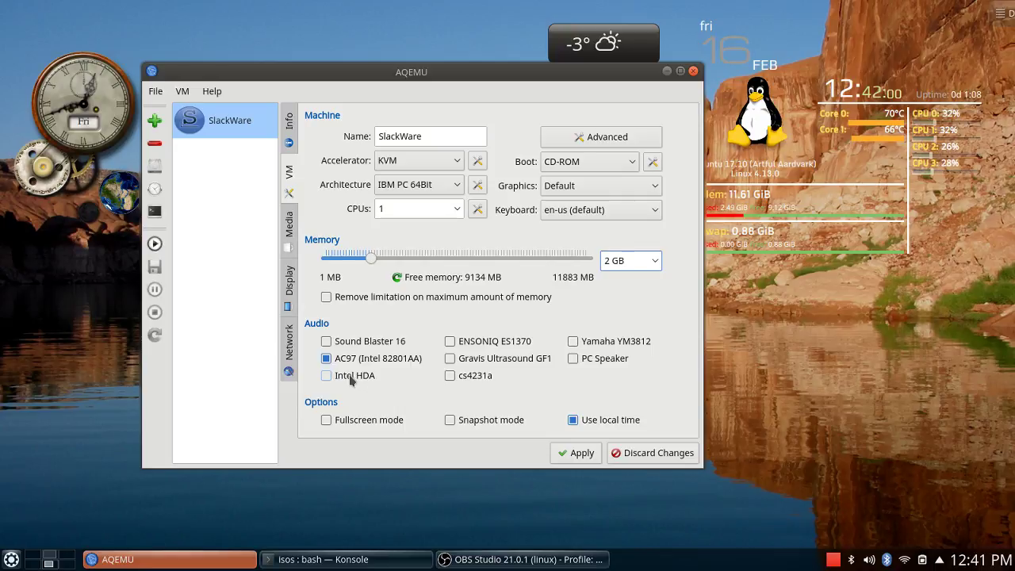
click(583, 189)
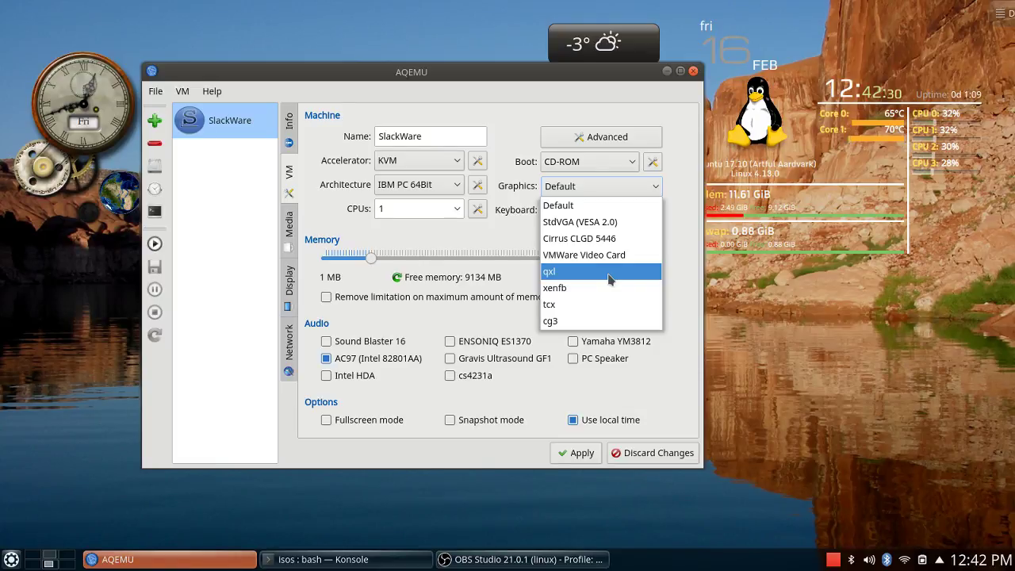
click(609, 274)
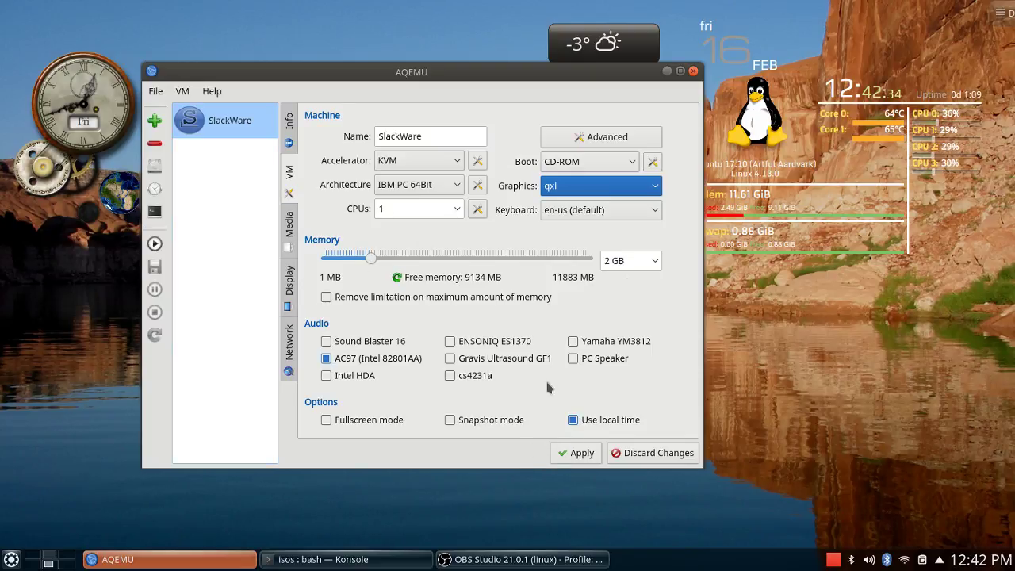
click(581, 455)
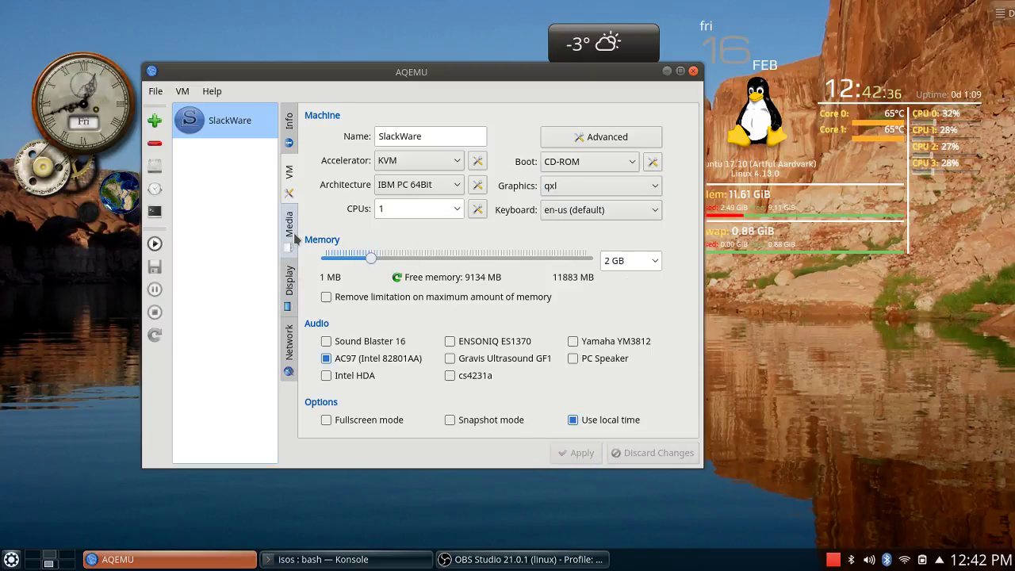
Give the SlackWare VM 2 CPUs and apply the change.
click(458, 210)
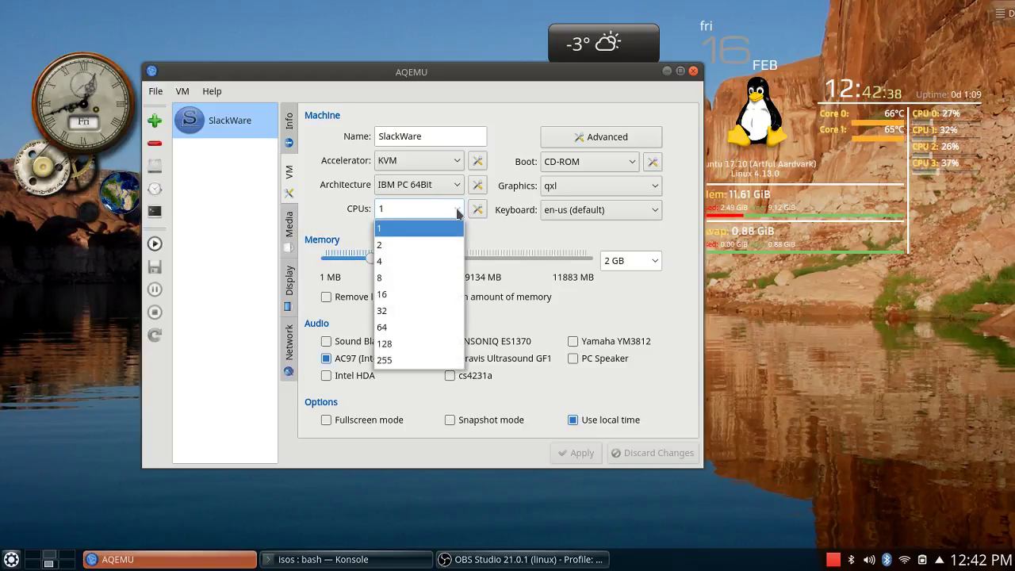
click(449, 244)
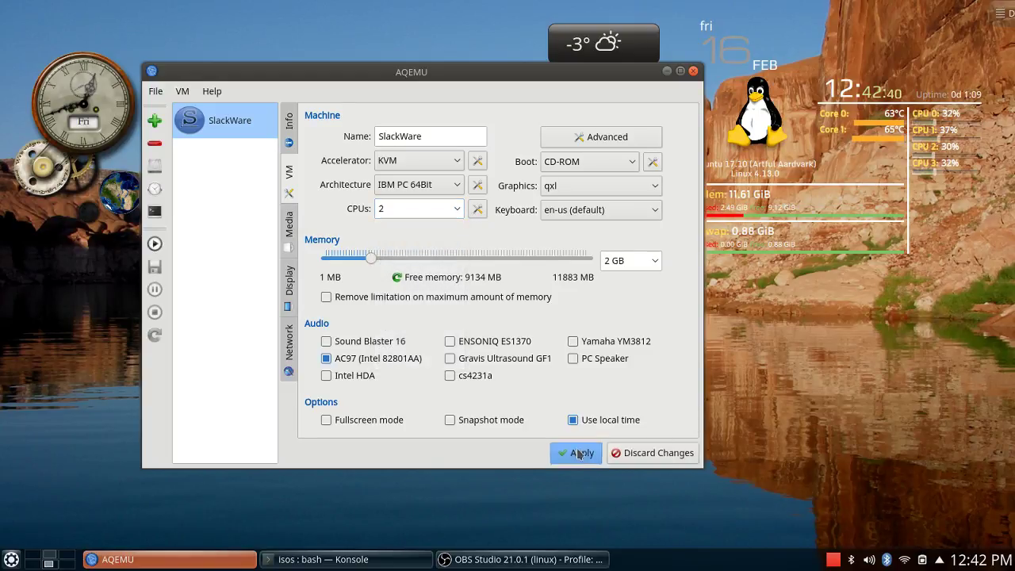
click(579, 453)
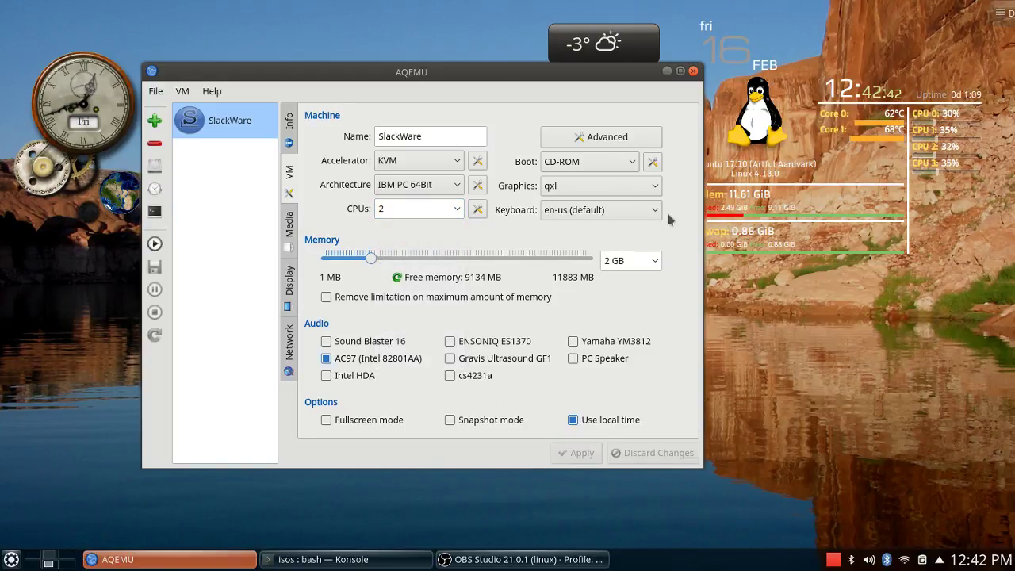
click(290, 229)
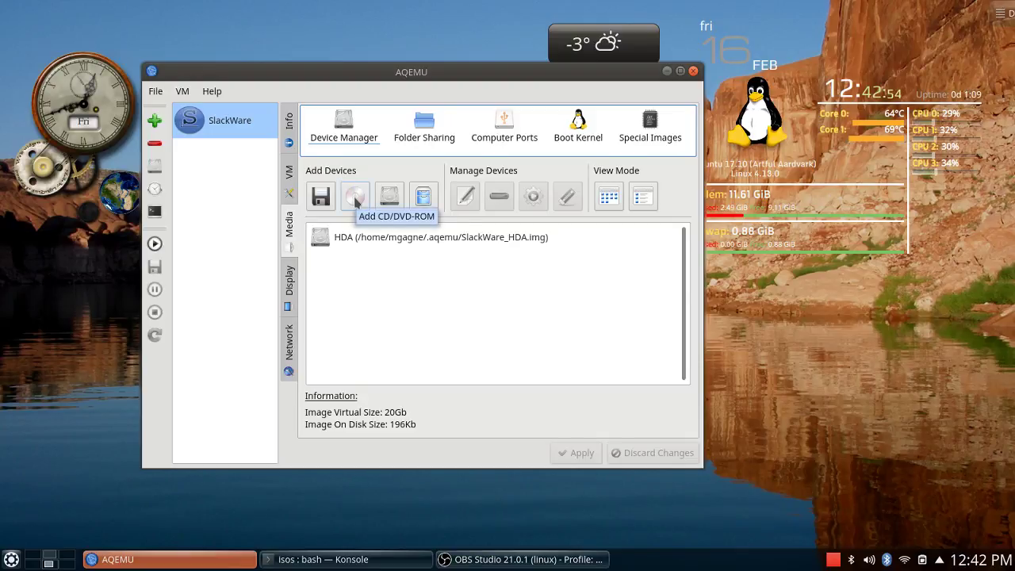
Attach isos/slackware64-14.2-install-dvd.iso as the CD-ROM, apply, and start the SlackWare VM.
click(355, 199)
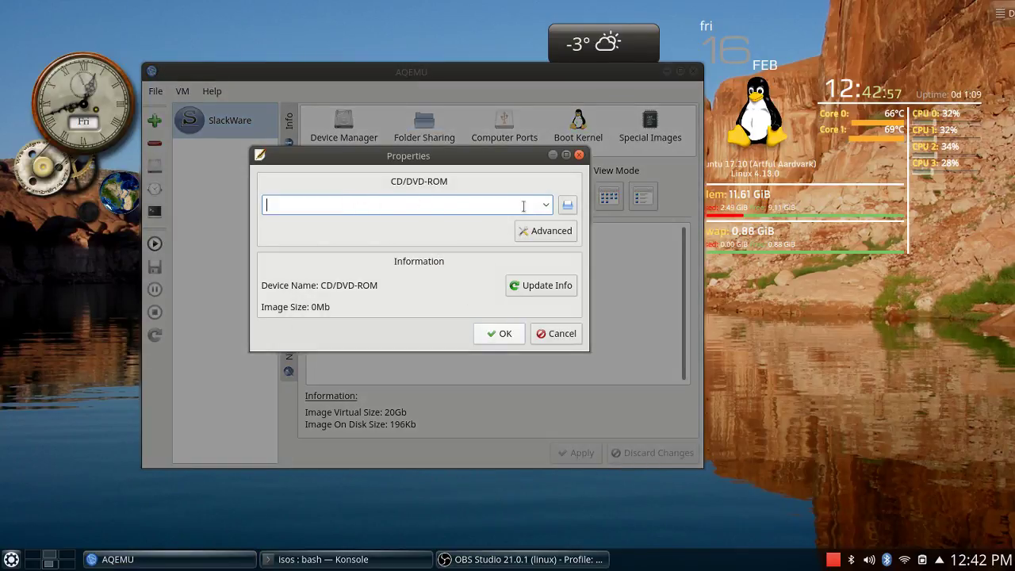
click(569, 206)
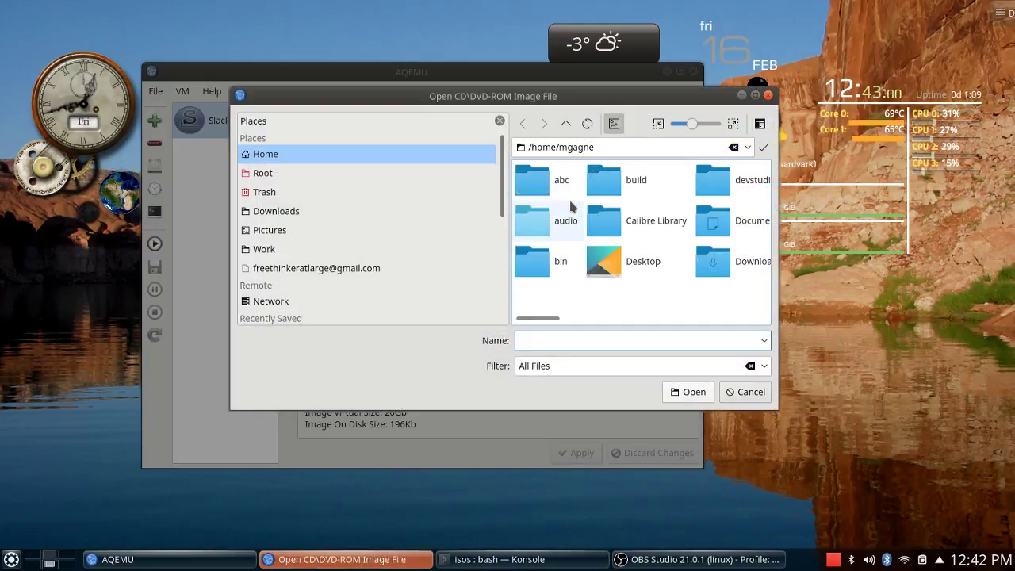
click(714, 319)
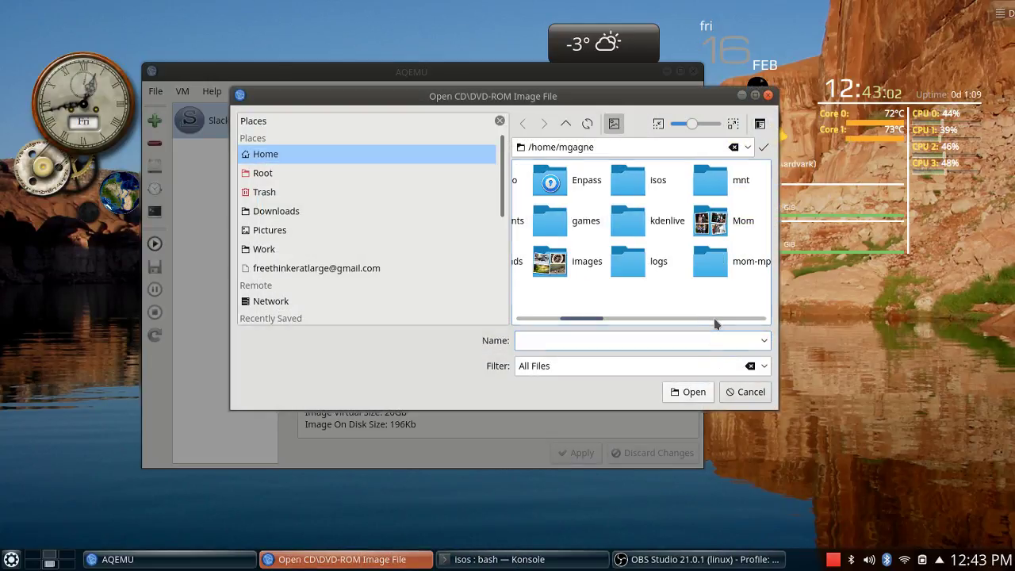
click(654, 182)
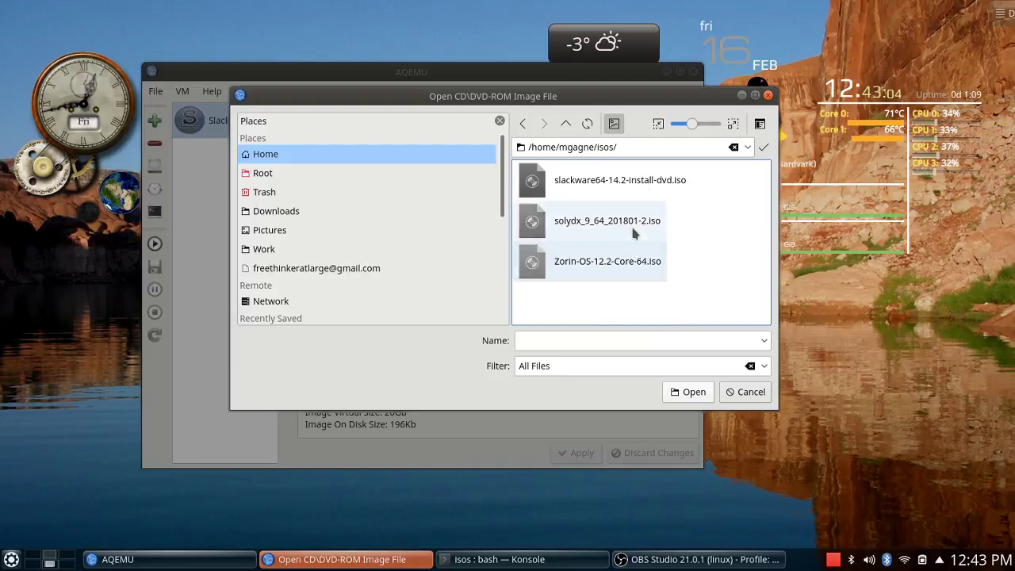
double_click(642, 181)
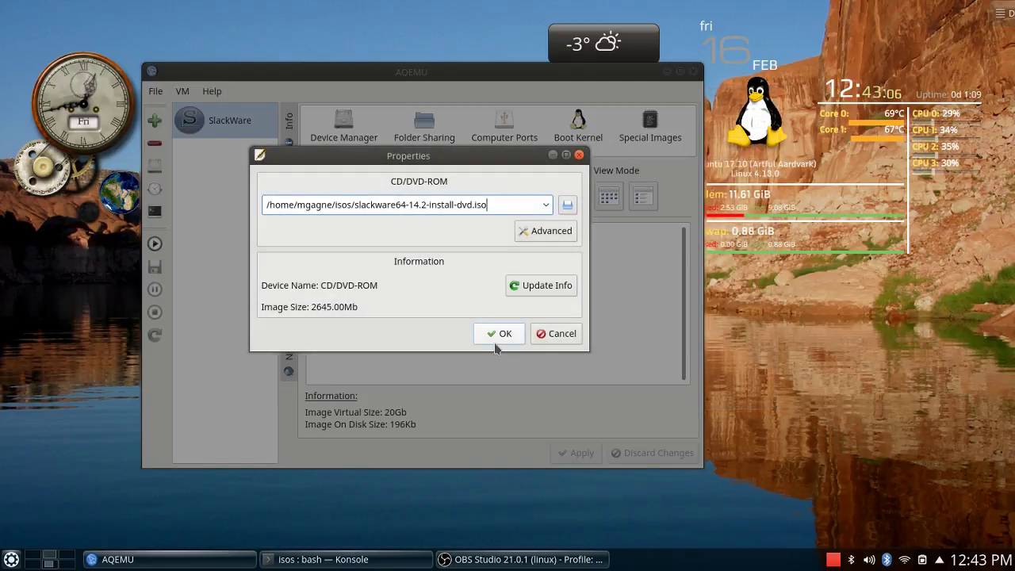
click(494, 339)
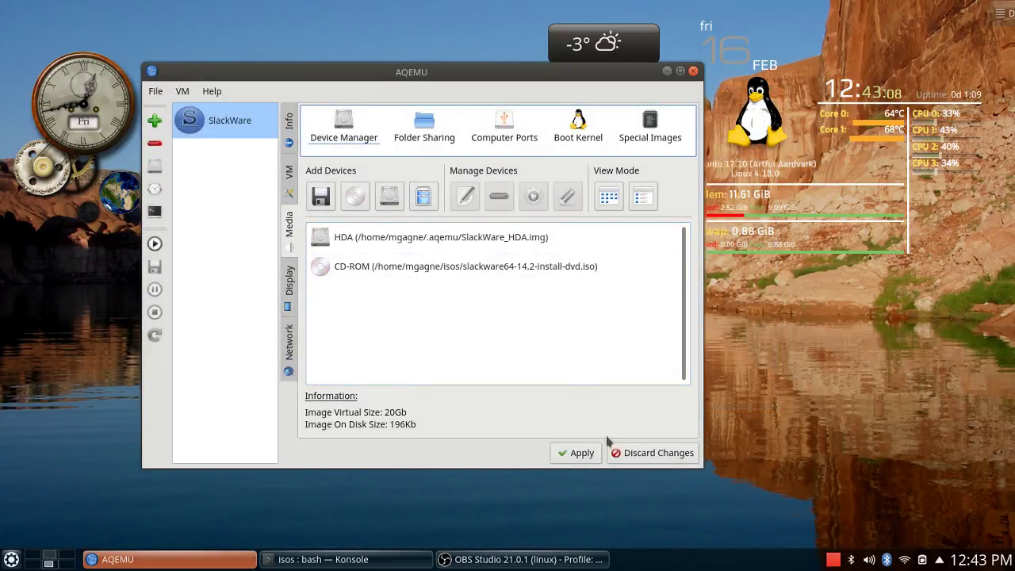
click(580, 454)
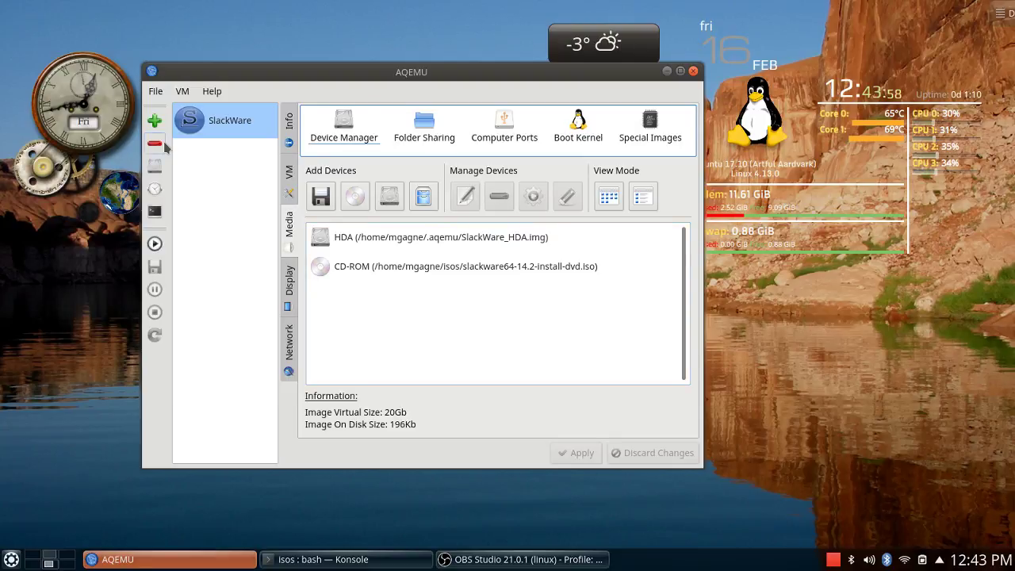
click(155, 244)
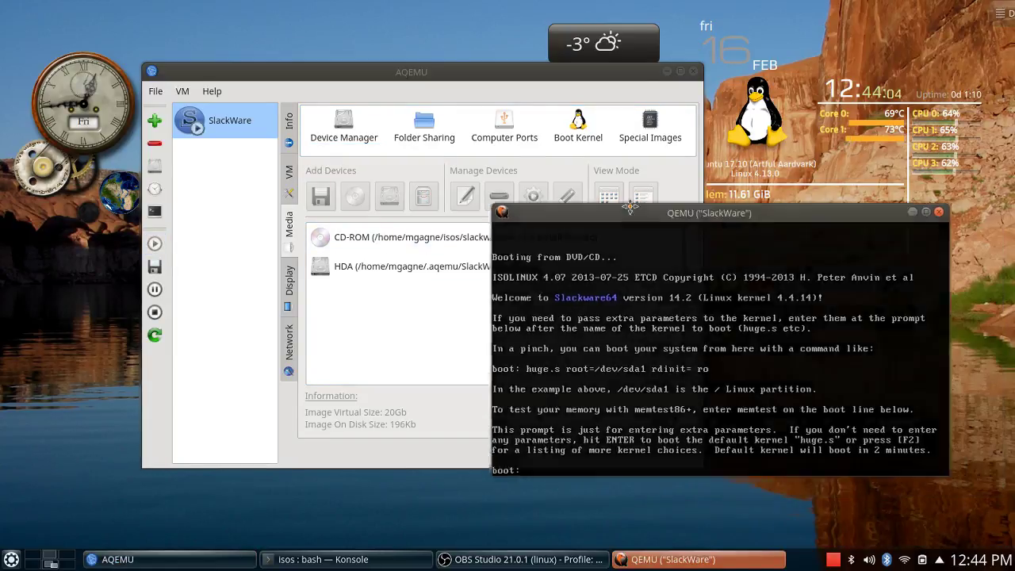
Move the QEMU console window to the top-left and enlarge it.
drag(725, 247, 279, 82)
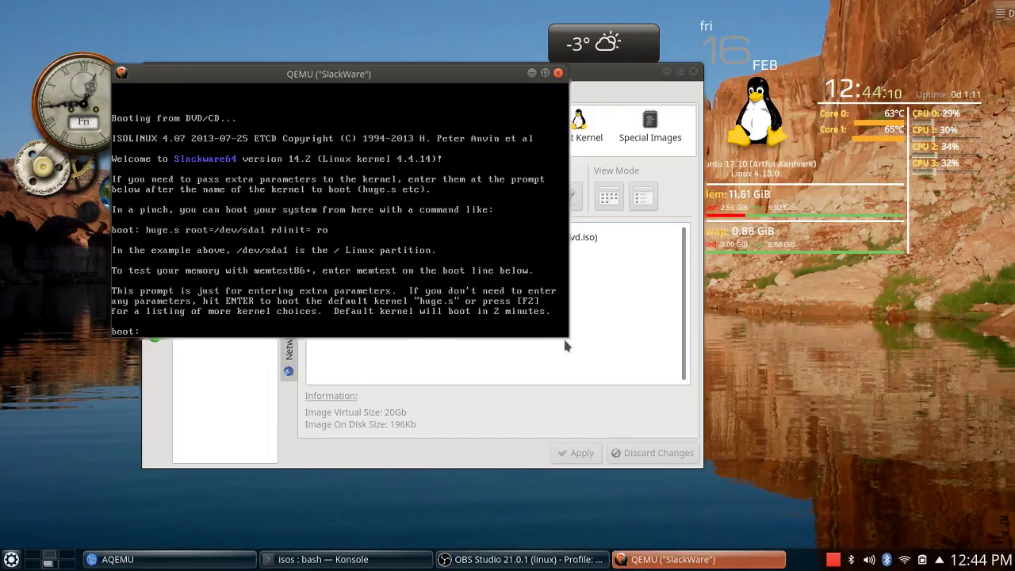
drag(566, 338, 702, 543)
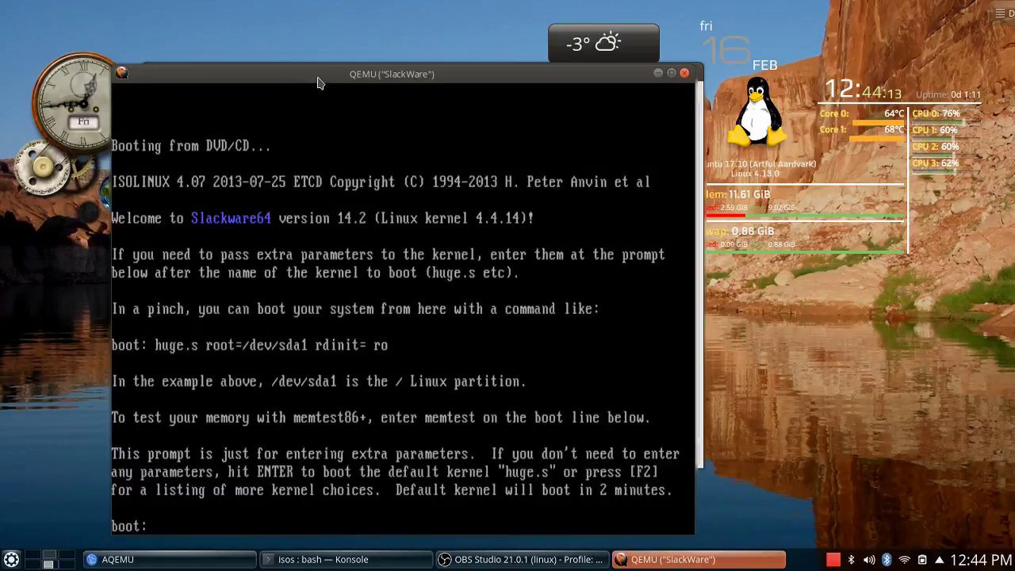
drag(320, 82, 239, 45)
drag(616, 498, 741, 527)
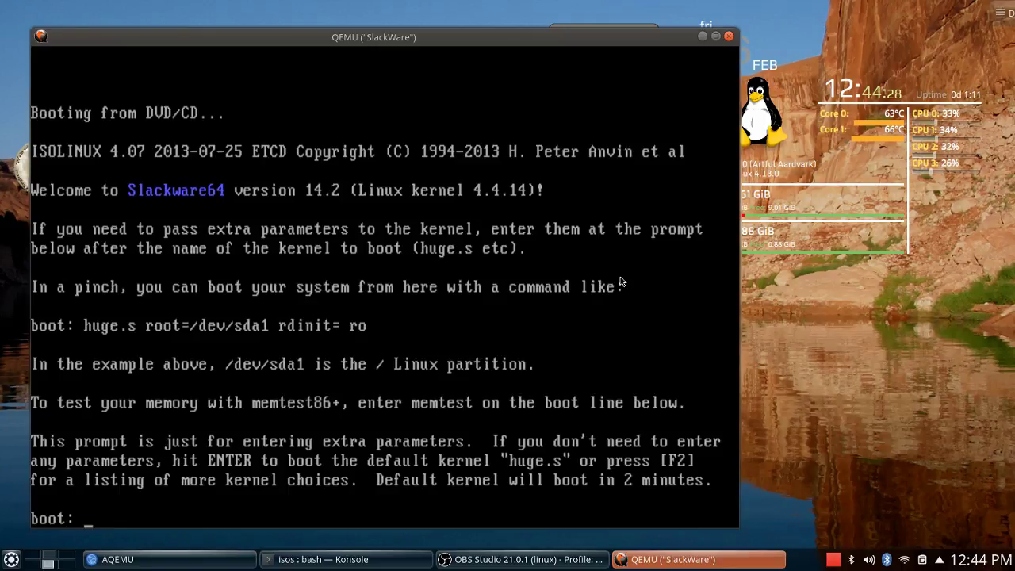
drag(414, 44, 413, 34)
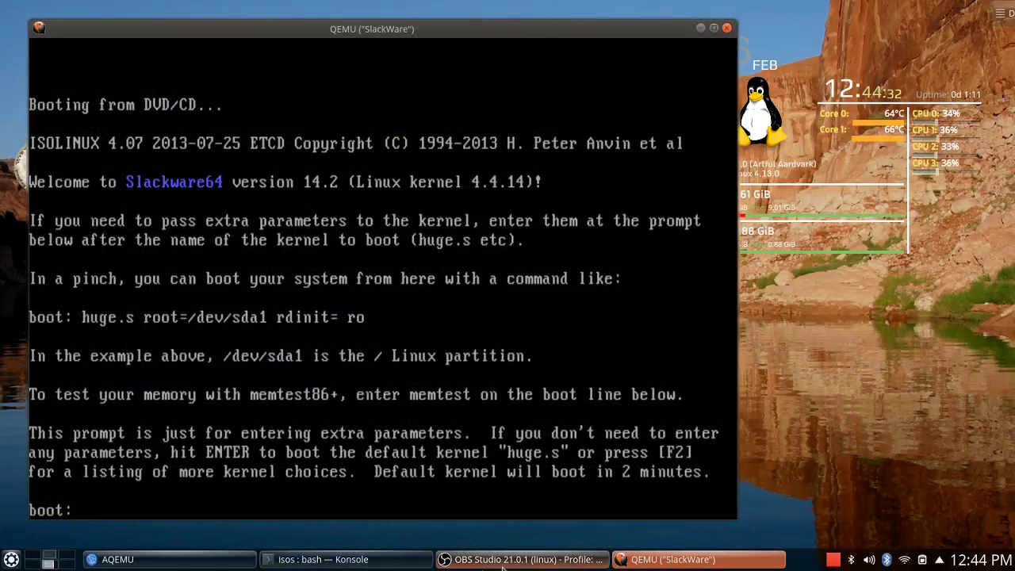
Reposition AQEMU, enlarge the VM window further, and boot the default huge.s kernel.
mouse_move(354, 565)
click(210, 563)
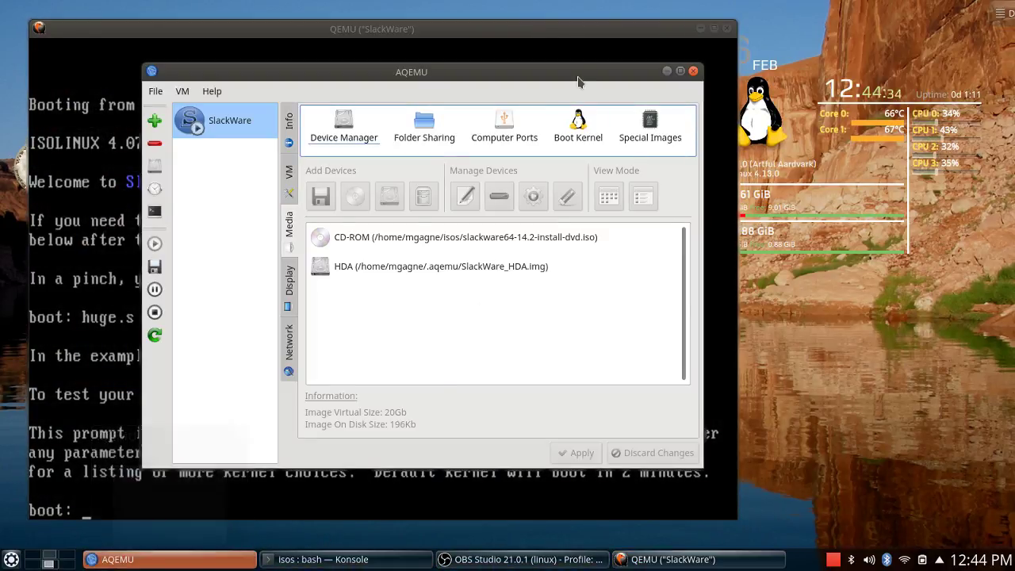
drag(576, 70, 779, 94)
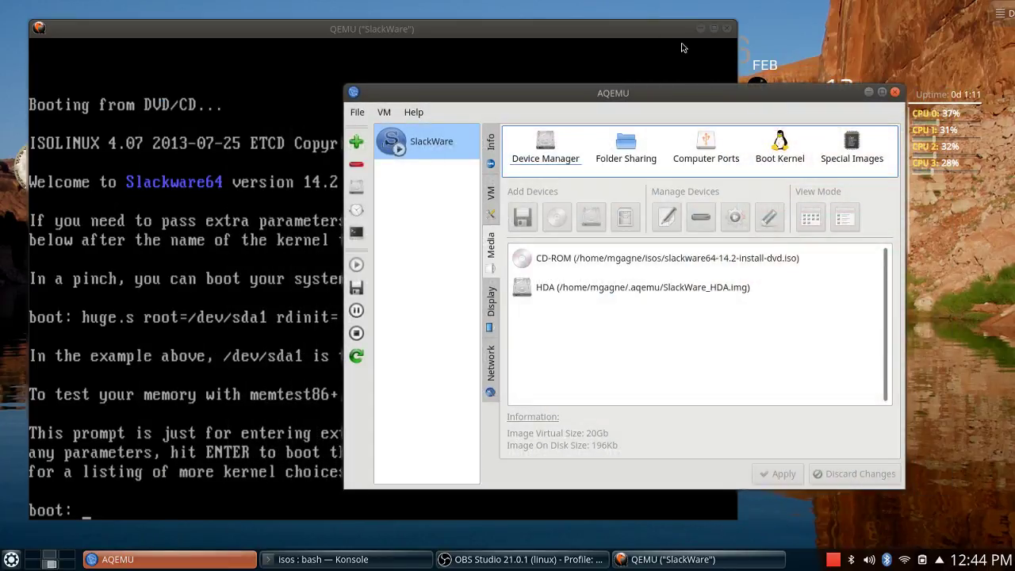
click(647, 36)
drag(647, 36, 629, 28)
drag(719, 512, 869, 546)
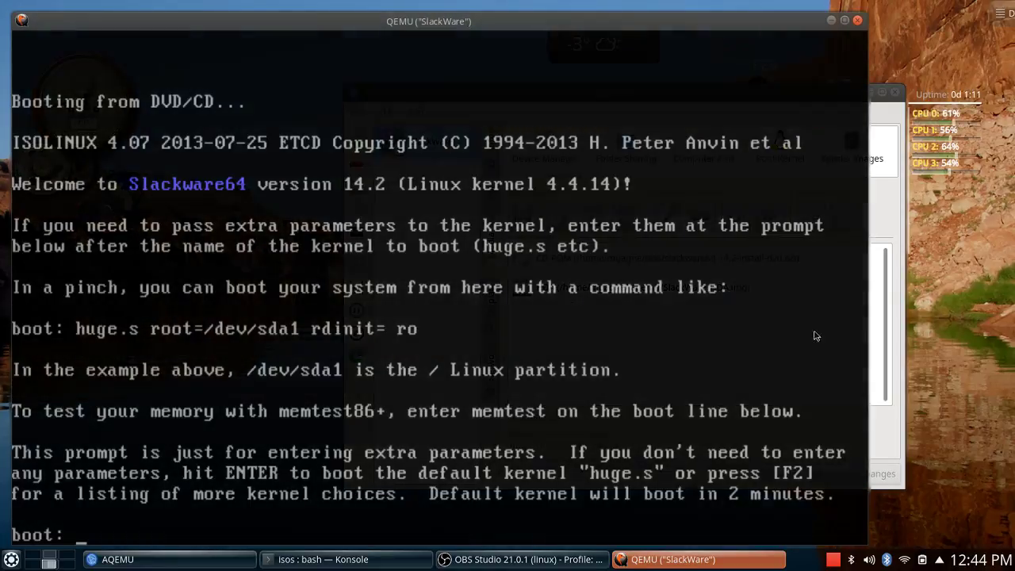
drag(348, 19, 346, 7)
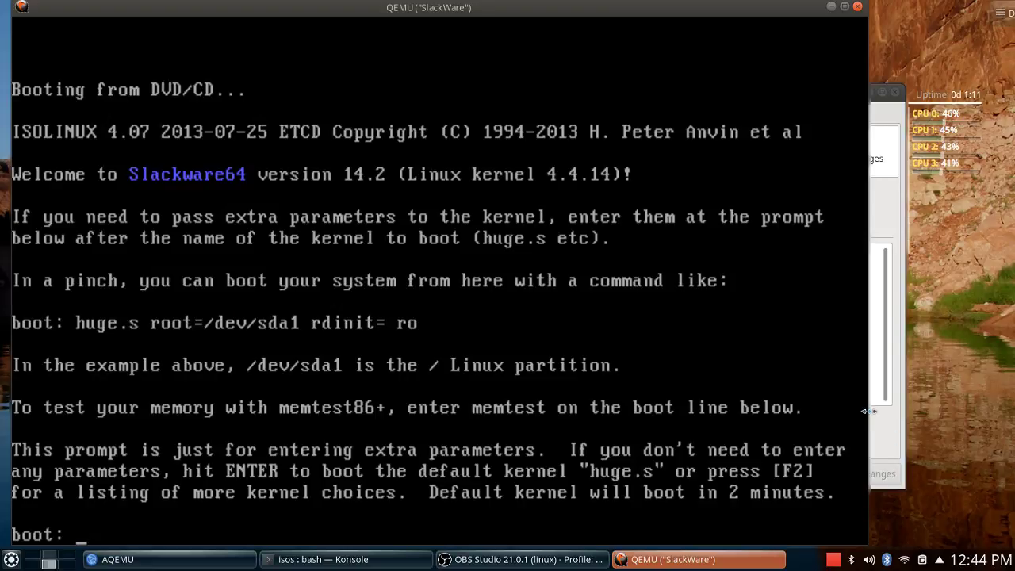
key(Return)
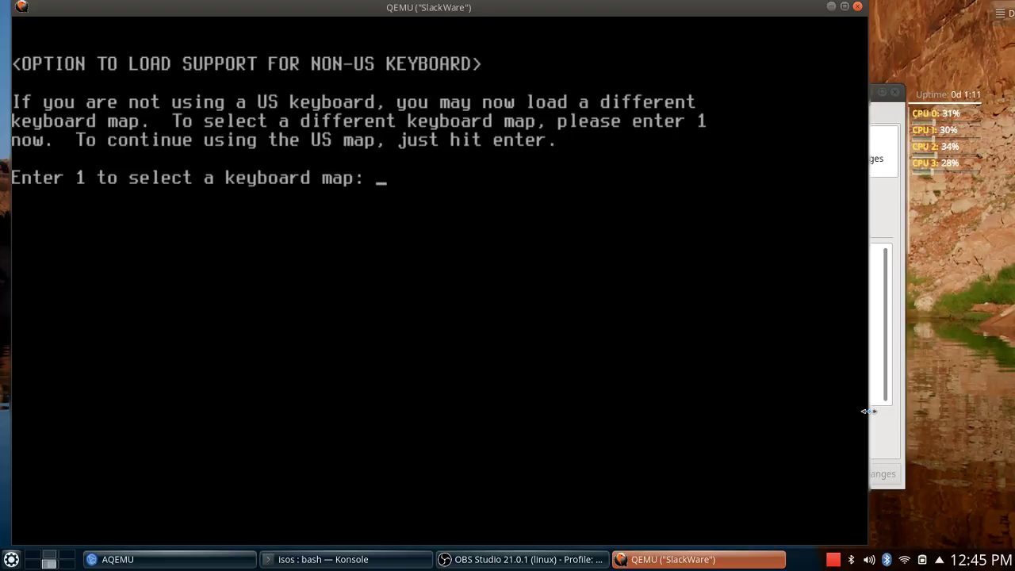
Keep the US keyboard map and log into the installer as root.
key(Return)
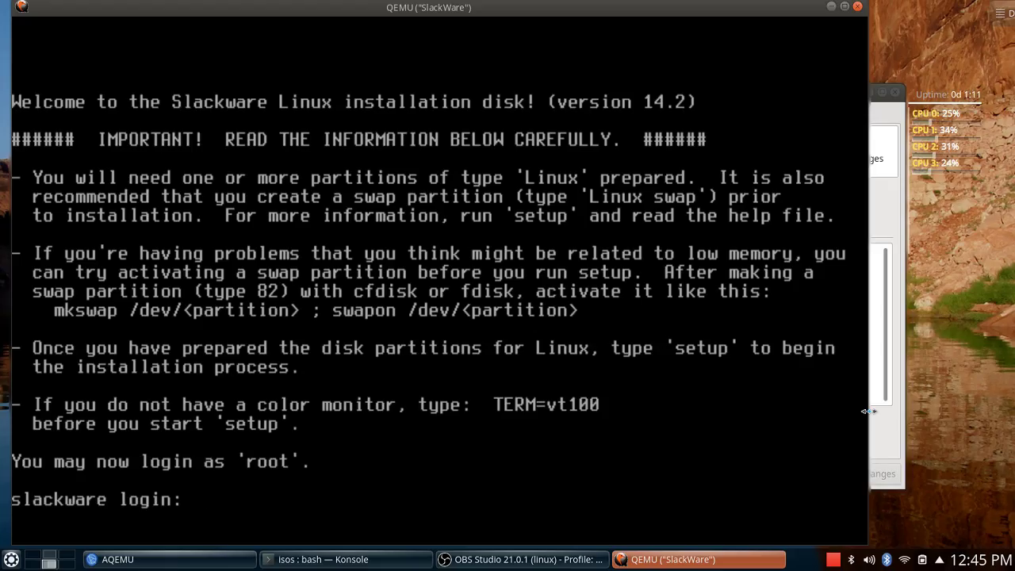
text(root)
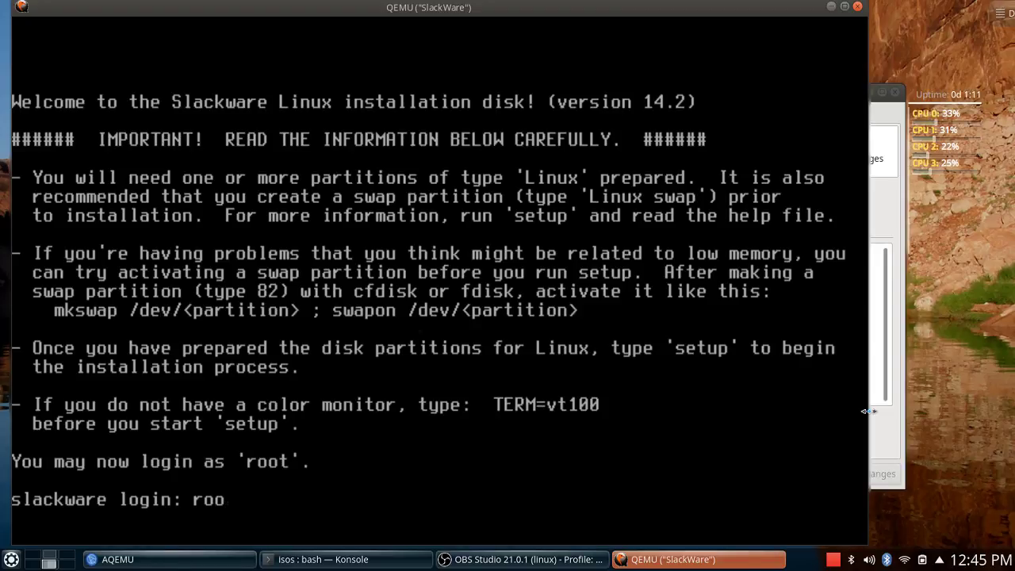
key(Return)
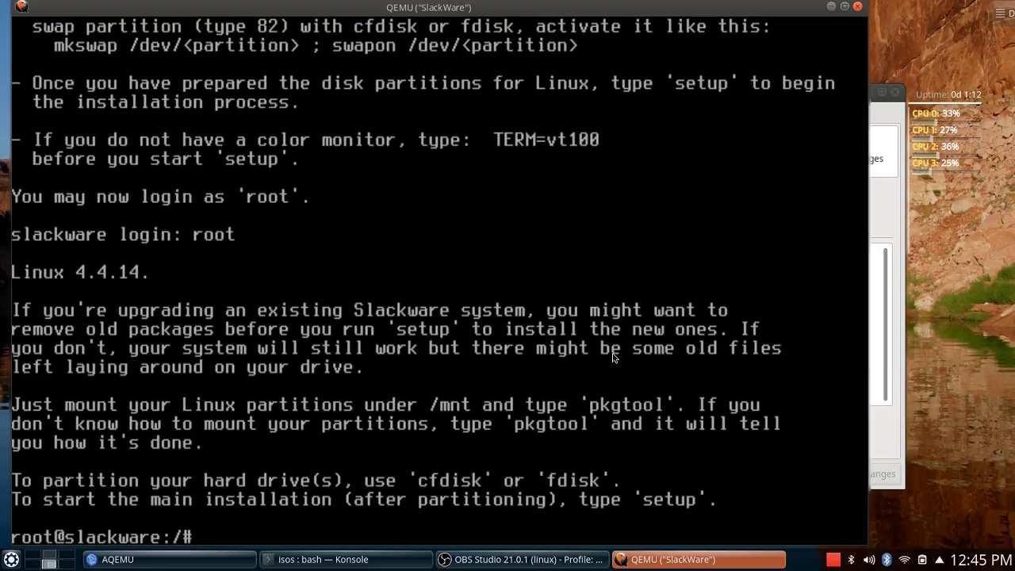
Run setup, dismiss the no-partitions warning, view help, exit, and clear the screen.
text(setup)
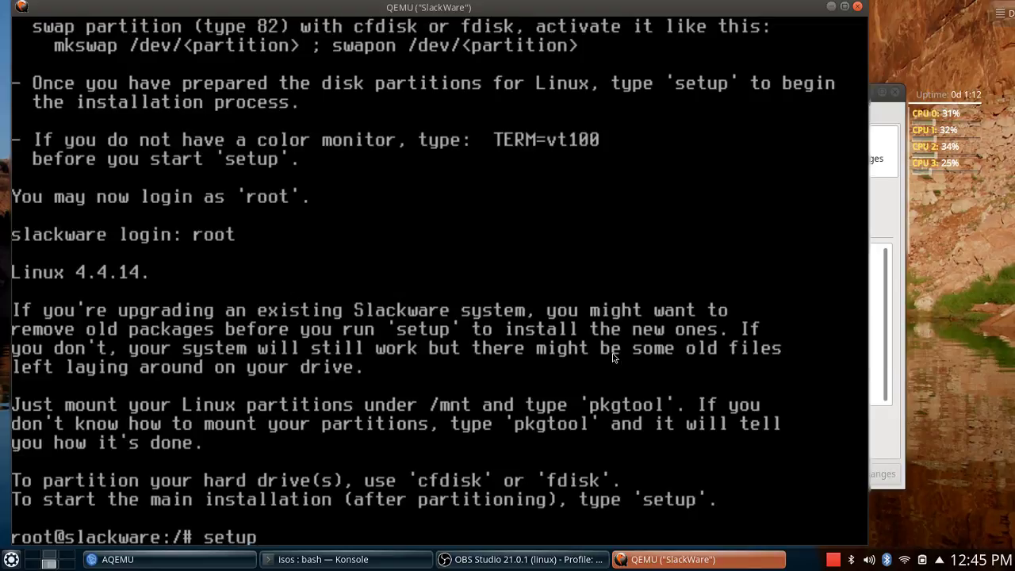
key(Return)
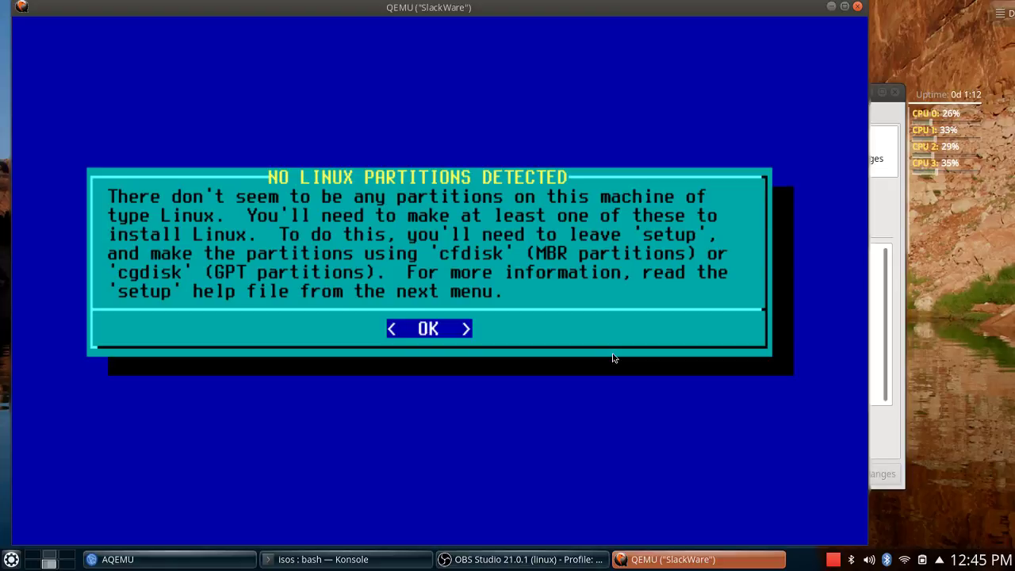
key(Return)
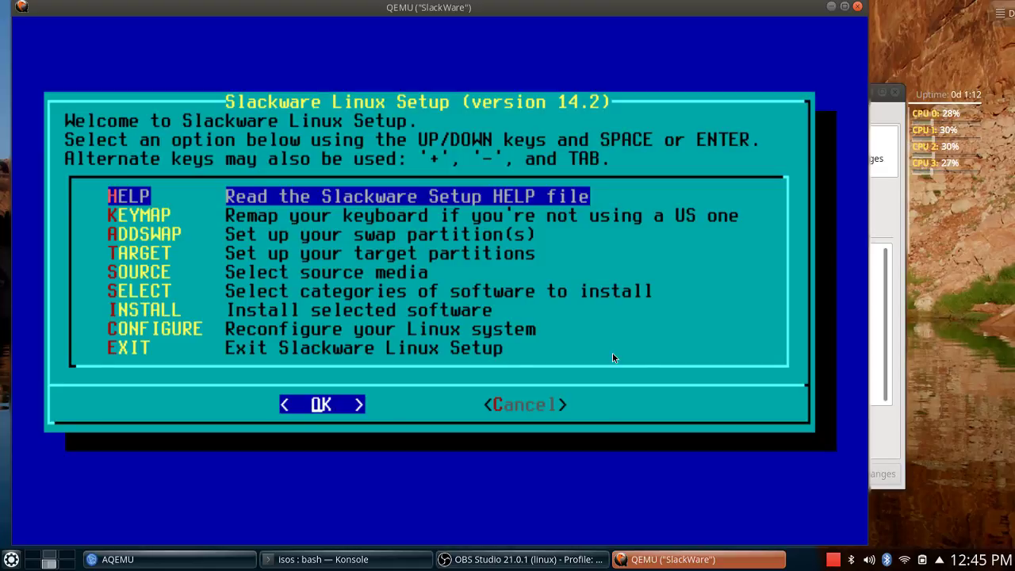
key(Return)
key(Return)
key(Tab)
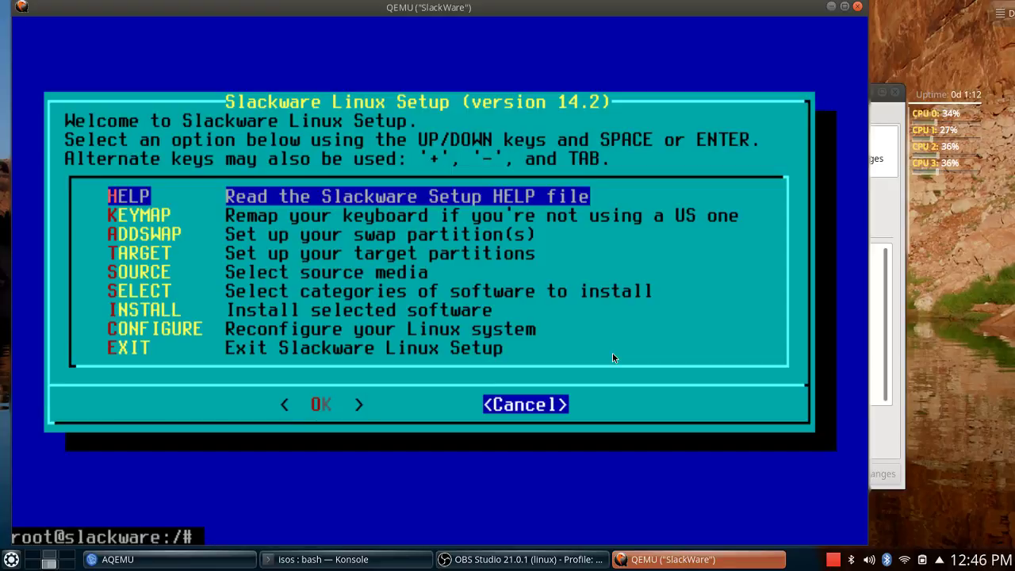
text(clear)
key(Return)
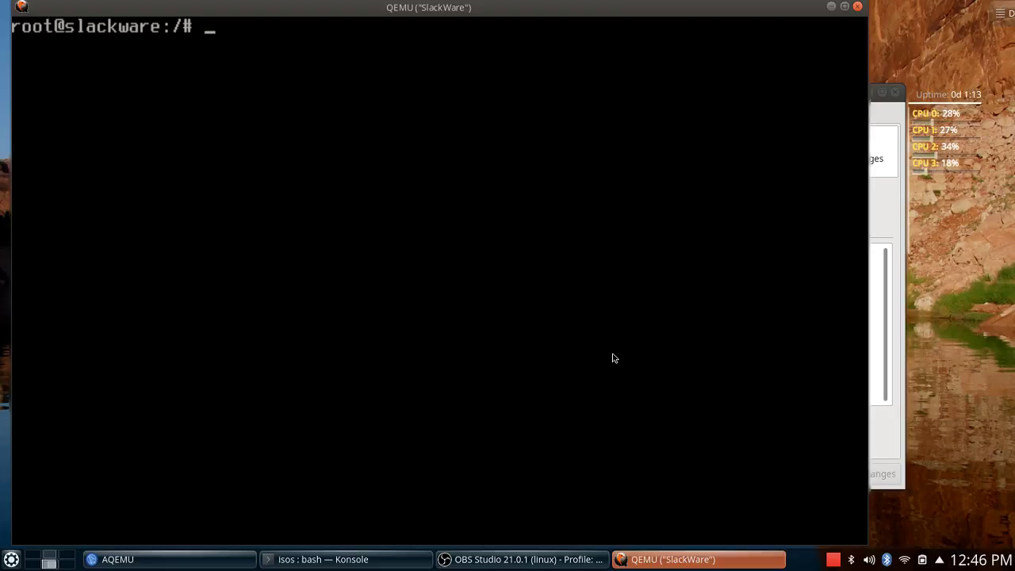
Run fdisk and list disks, confirming /dev/sda is 20 GiB with no partitions.
text(fdsi)
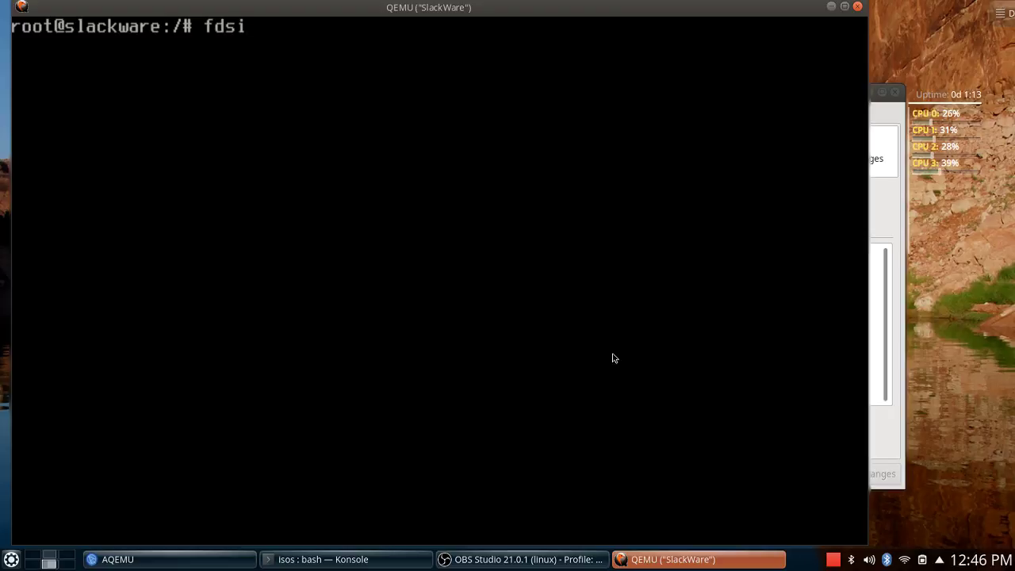
key(BackSpace)
key(BackSpace)
text(isk)
key(Return)
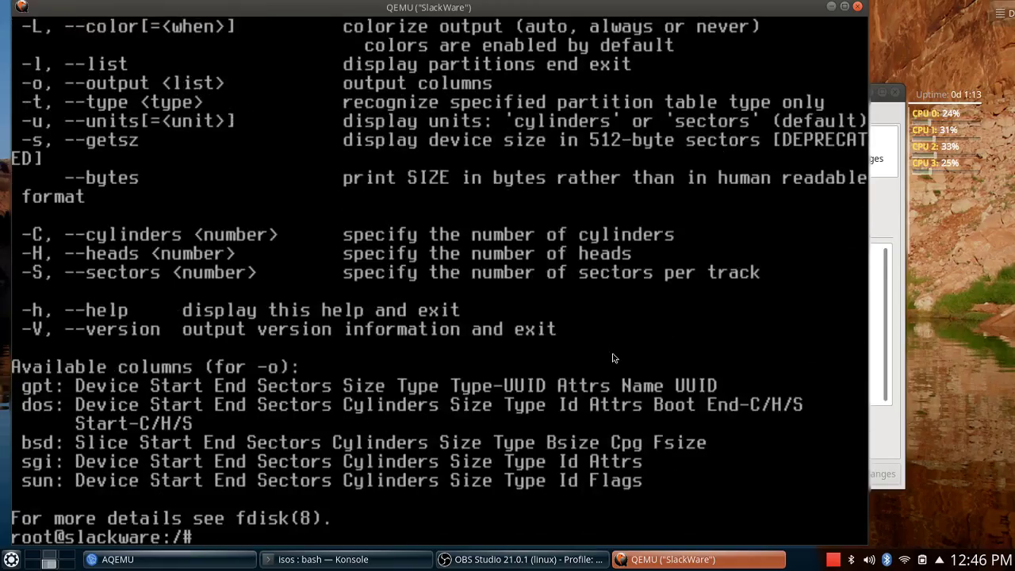
text(fdisk )
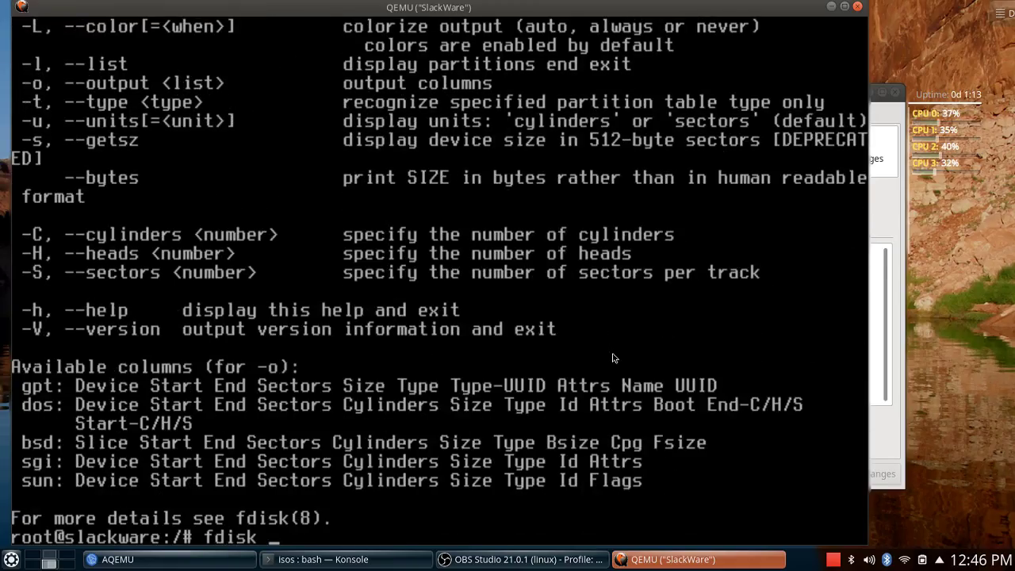
text(-l)
key(Return)
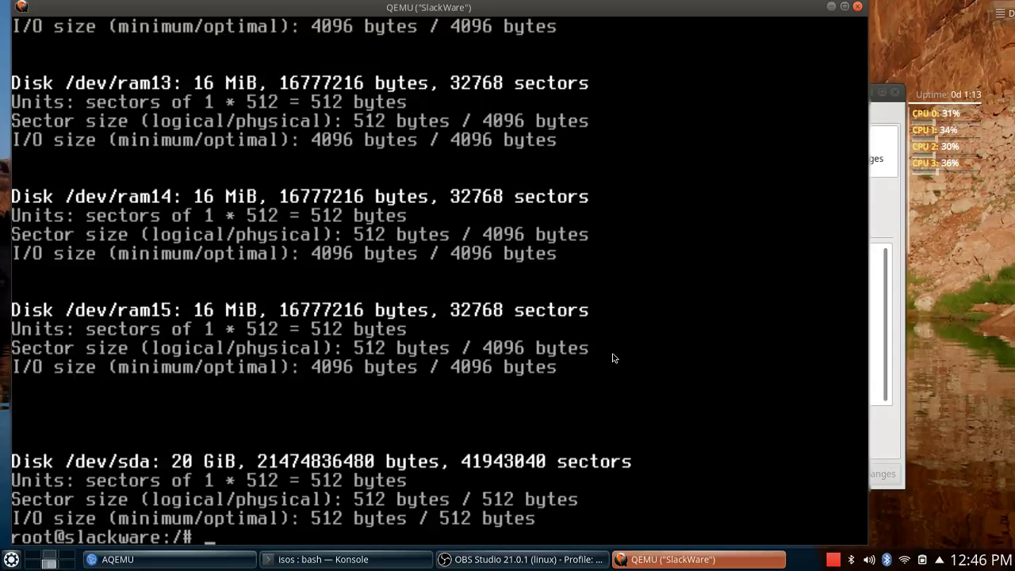
text(clear)
key(Return)
text(f)
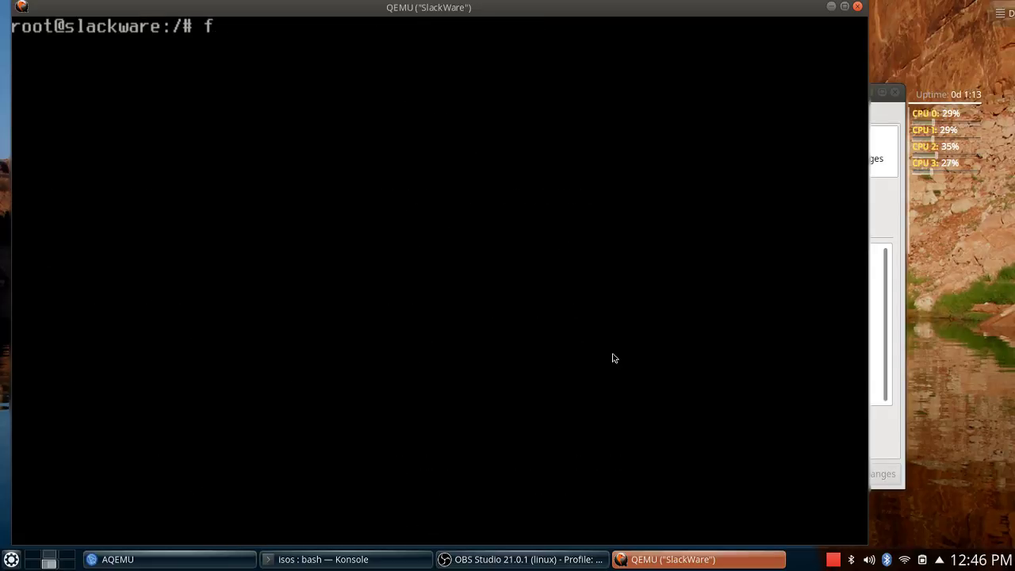
text(disk -l /dev/sda)
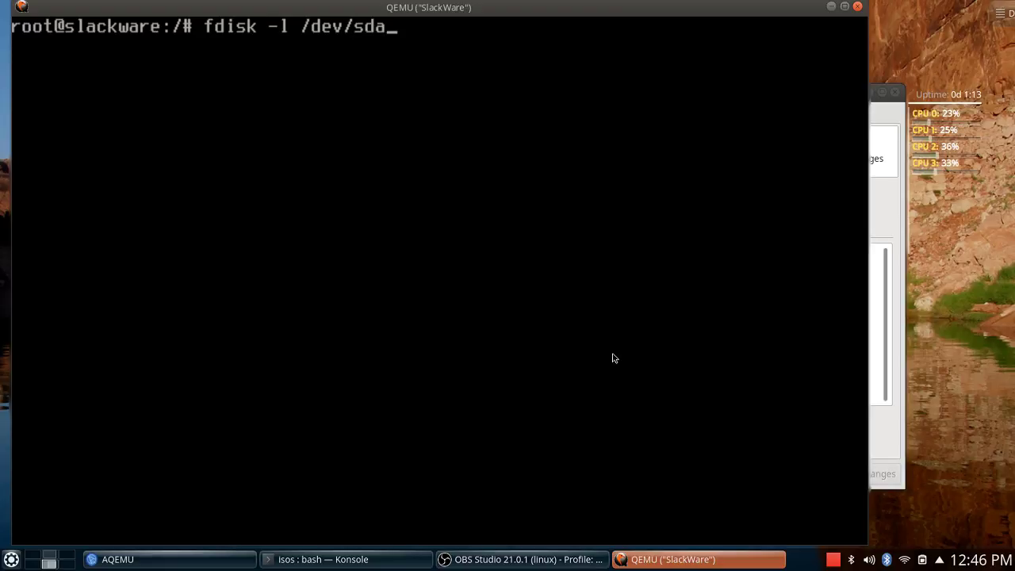
key(Return)
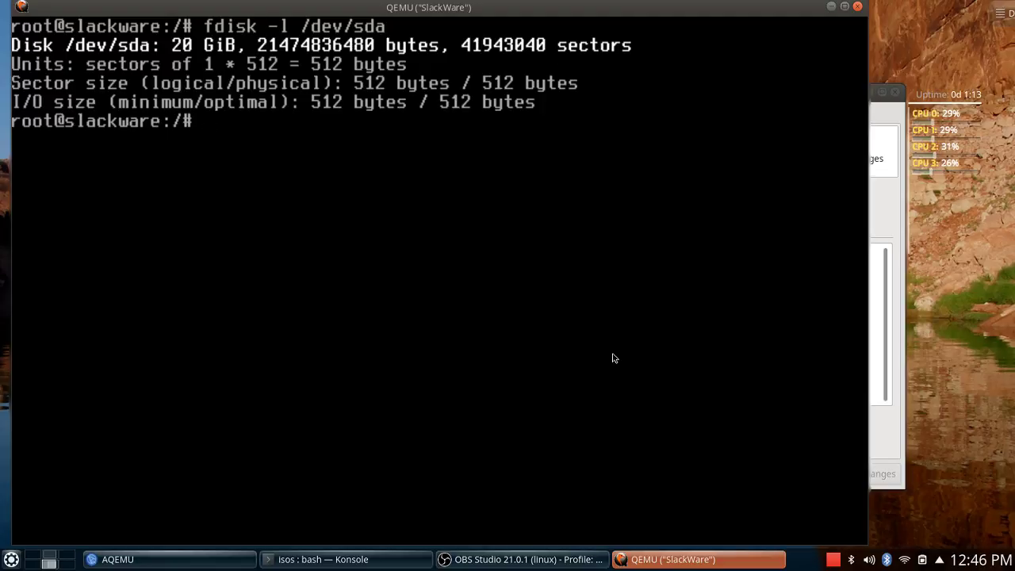
Open /dev/sda in fdisk's interactive editor with a new DOS disklabel.
key(Up)
key(Left)
key(Left)
key(Left)
key(Left)
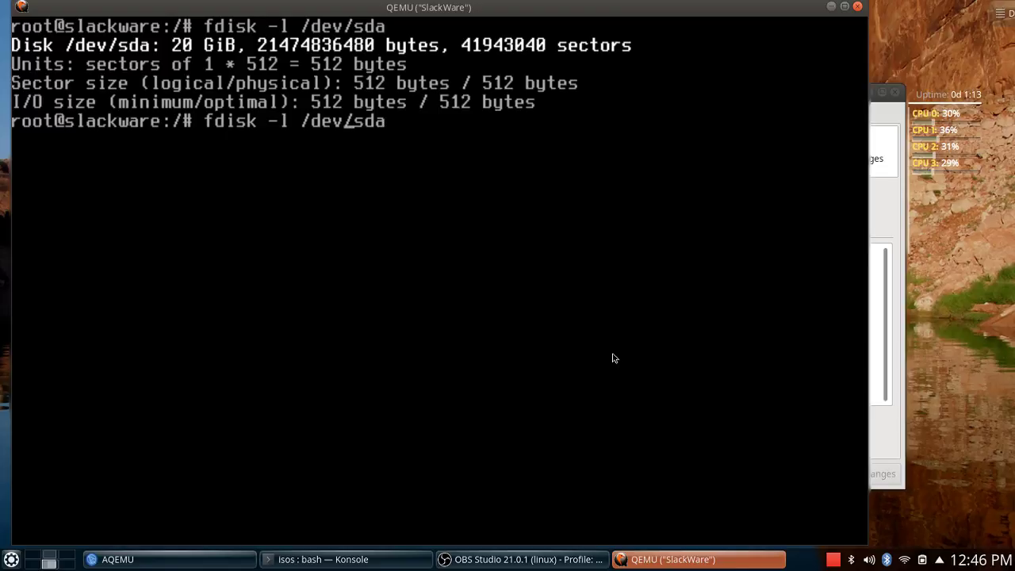
key(Left)
key(Left)
key(BackSpace)
key(BackSpace)
key(BackSpace)
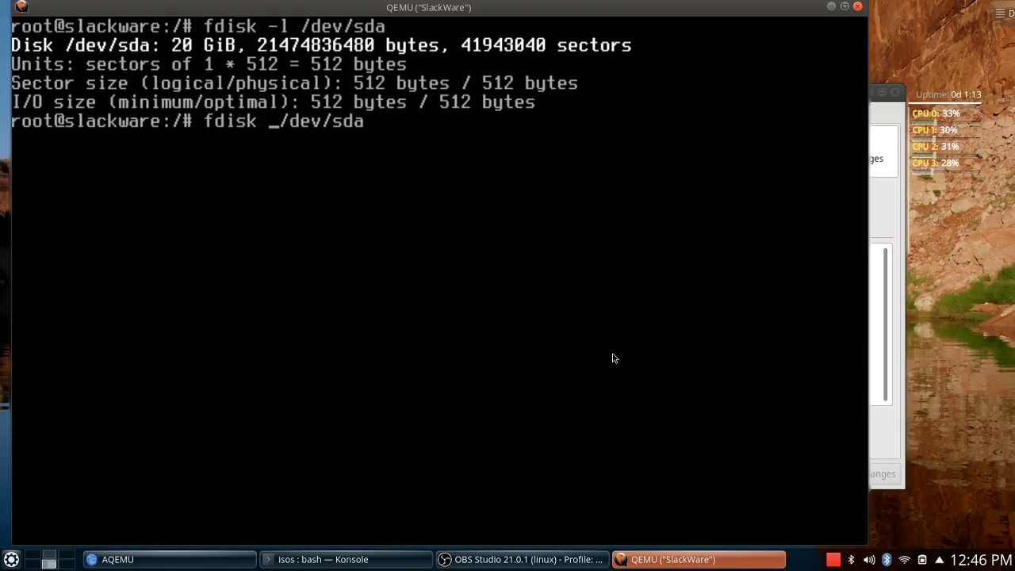
key(Return)
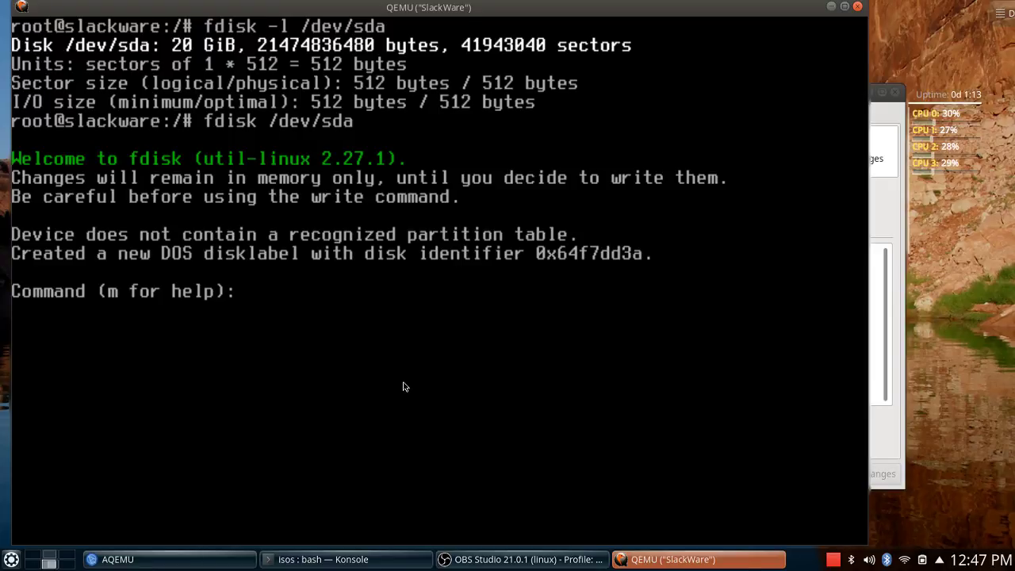
Print the empty table, then add primary partition 1 on /dev/sda sized +512M.
text(p)
key(Return)
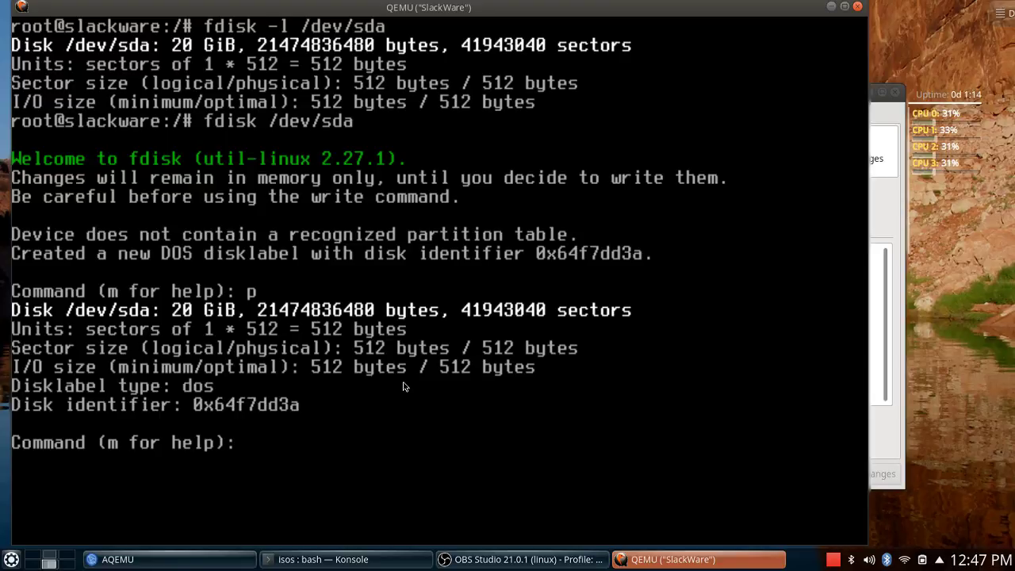
text(n)
key(Return)
text(p)
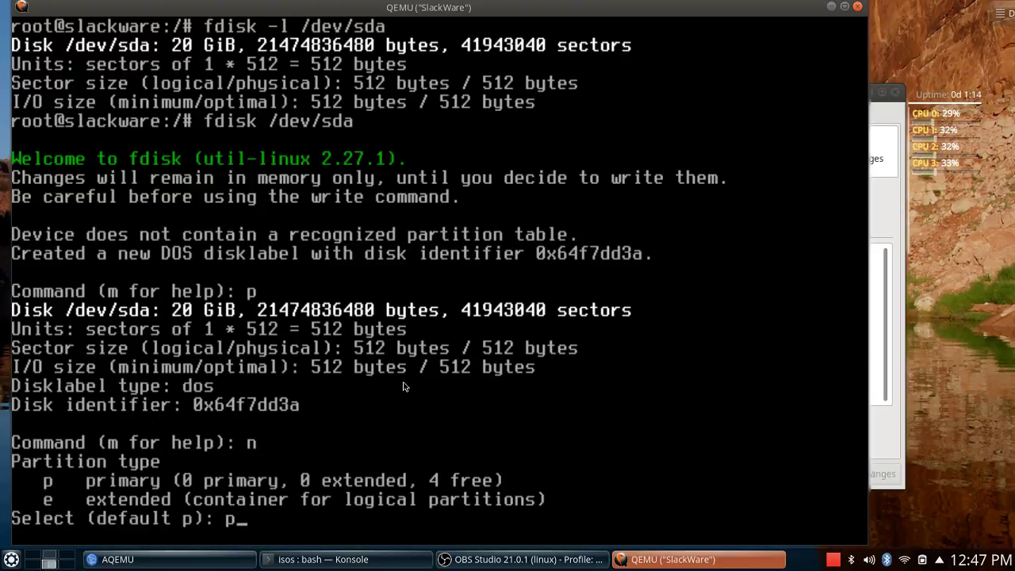
key(Return)
key(Return)
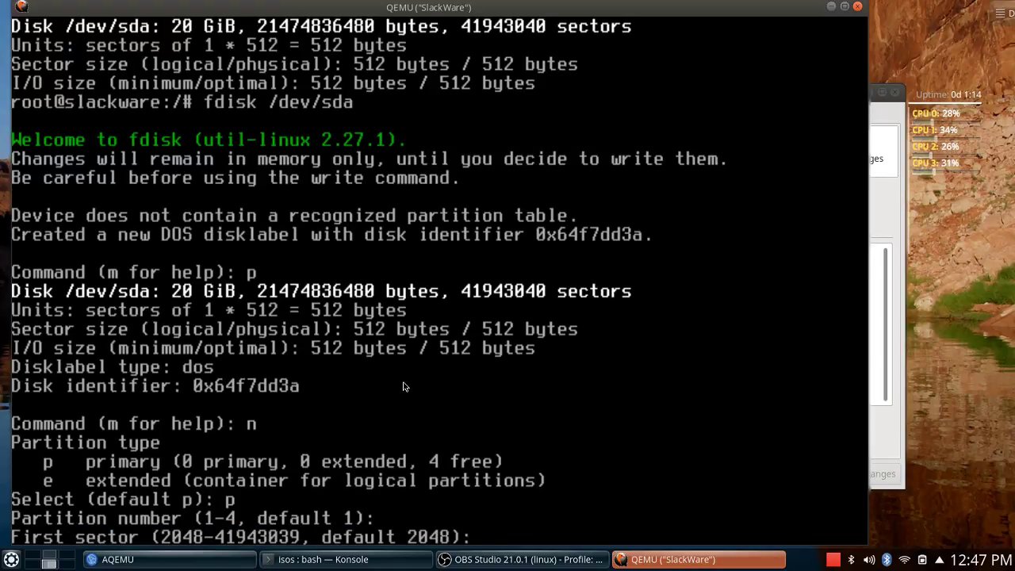
key(Return)
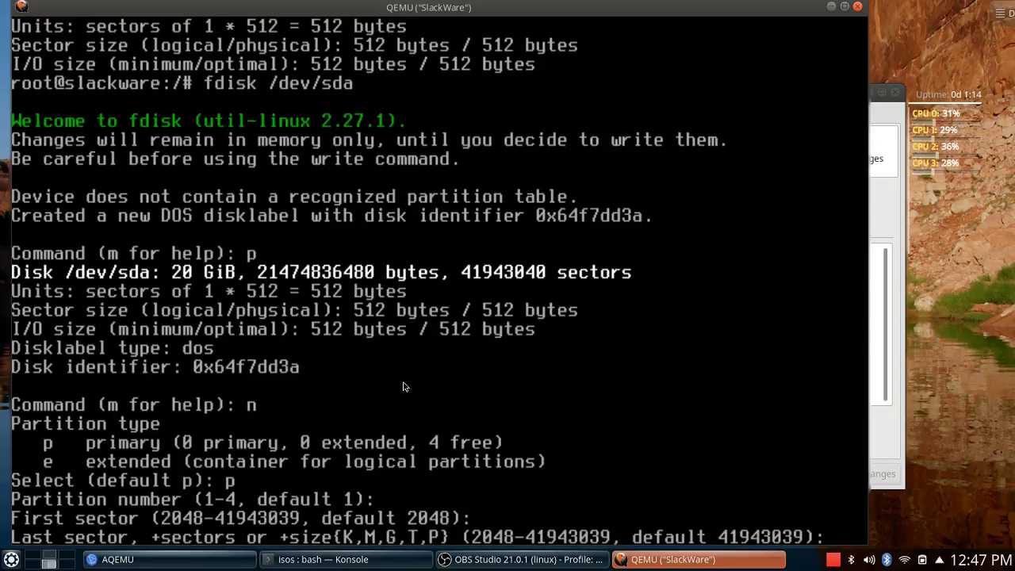
text(+512)
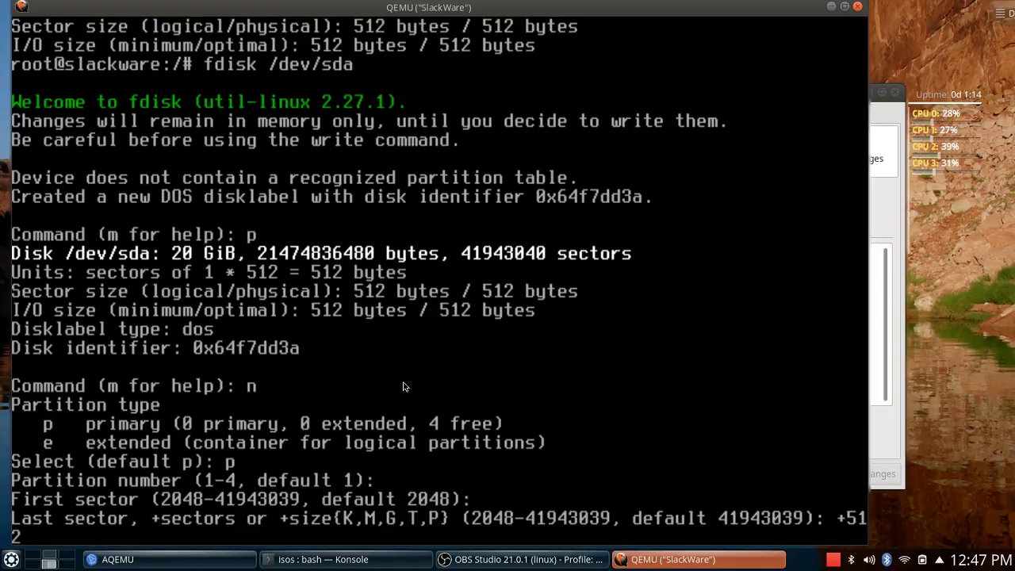
text(M)
key(Return)
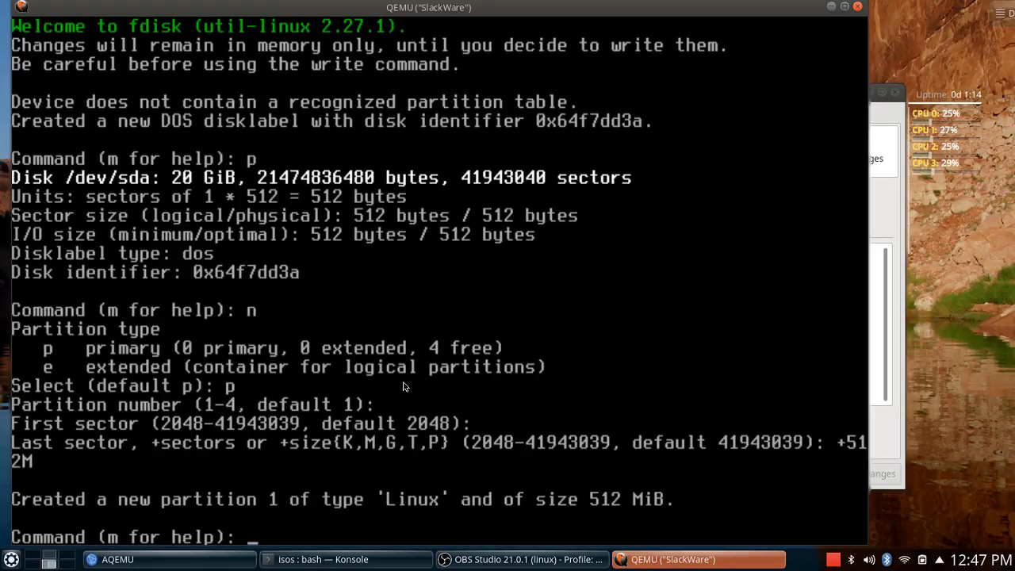
Print the partition table showing the new sda1.
text(t)
key(BackSpace)
text(p)
key(Return)
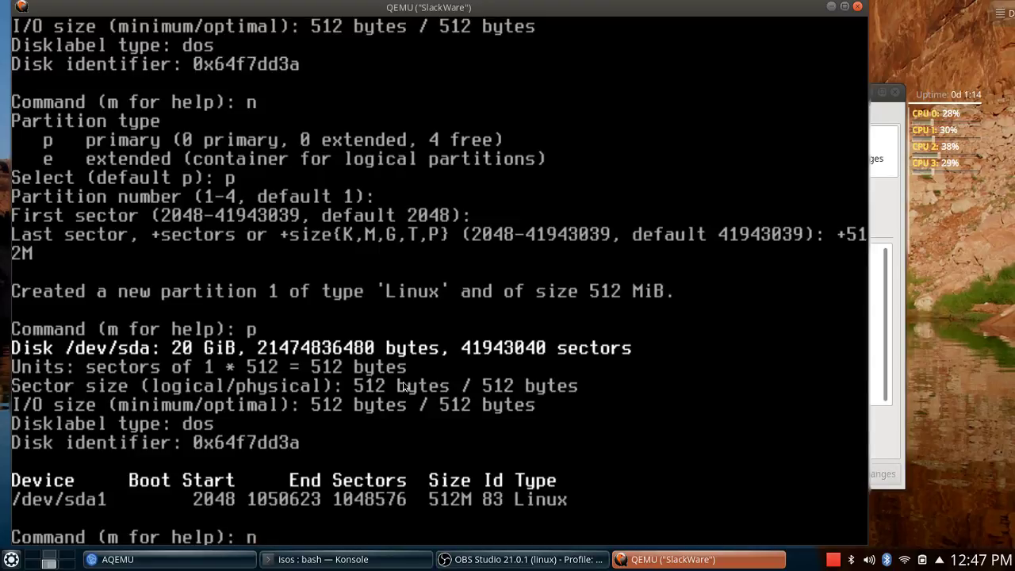
Add primary partition 2 with default number and sectors, filling the remaining 19.5 GiB.
key(Return)
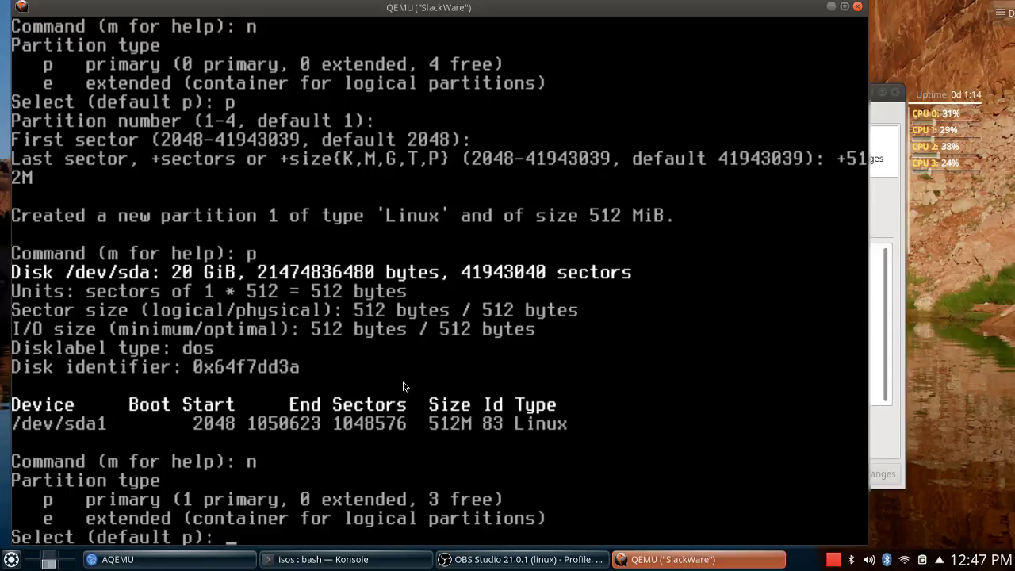
text(p)
key(Return)
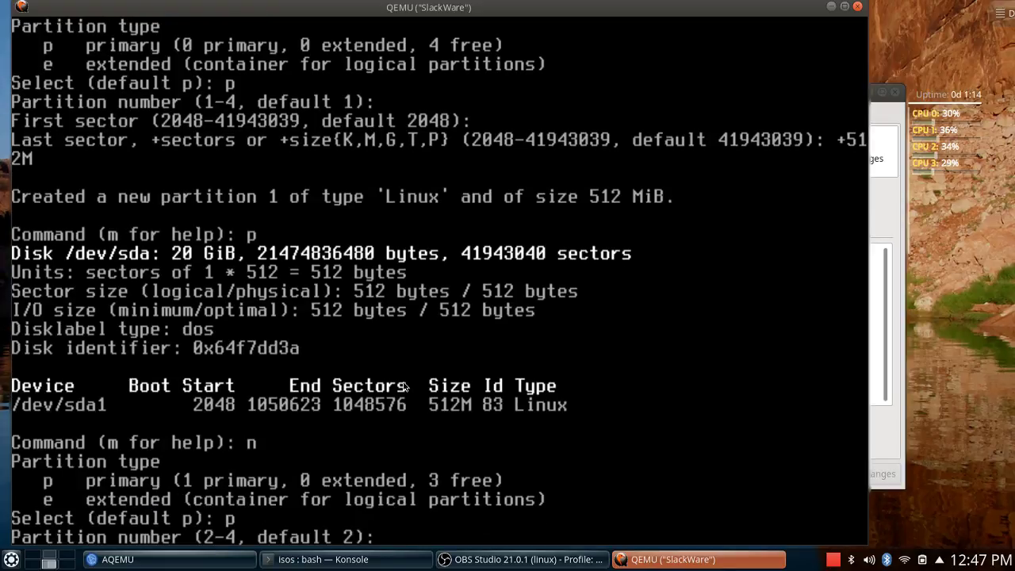
key(Return)
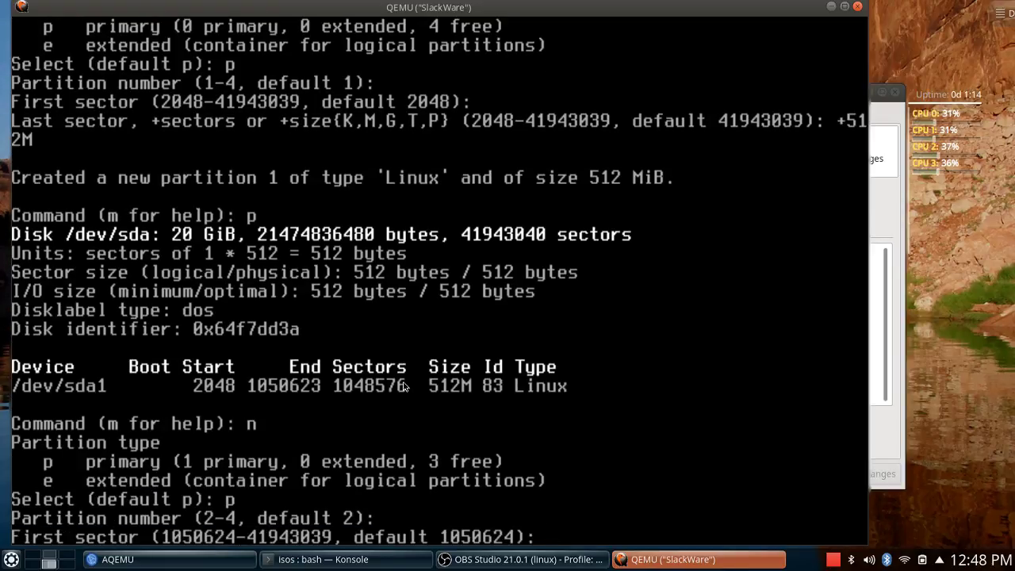
key(Return)
key(Return)
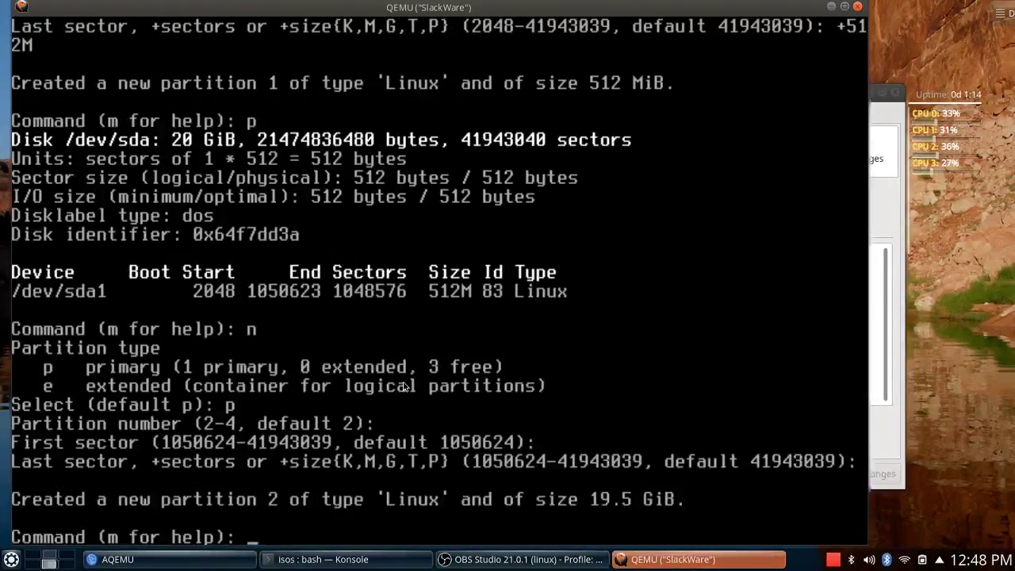
text(p)
key(Return)
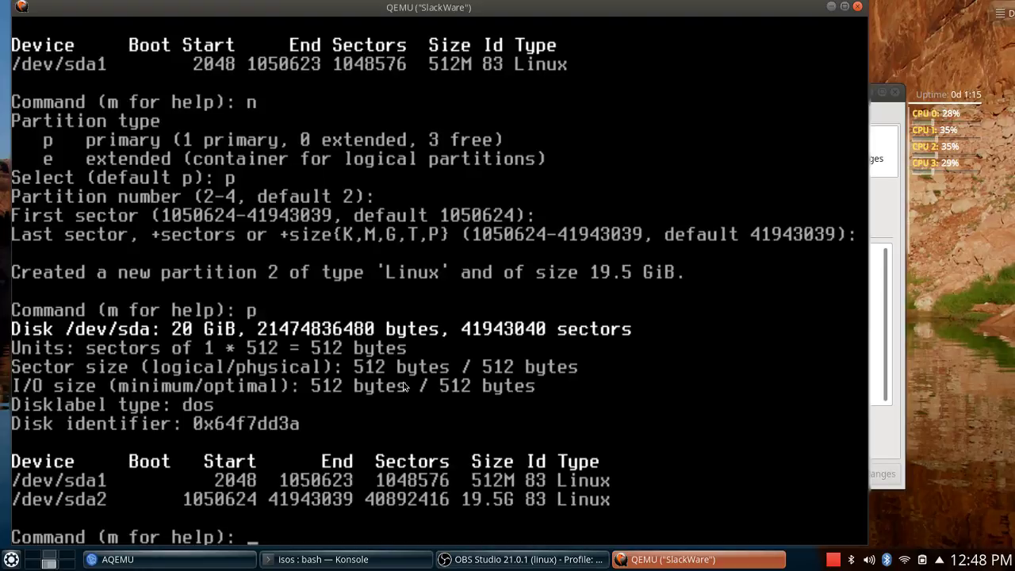
key(Return)
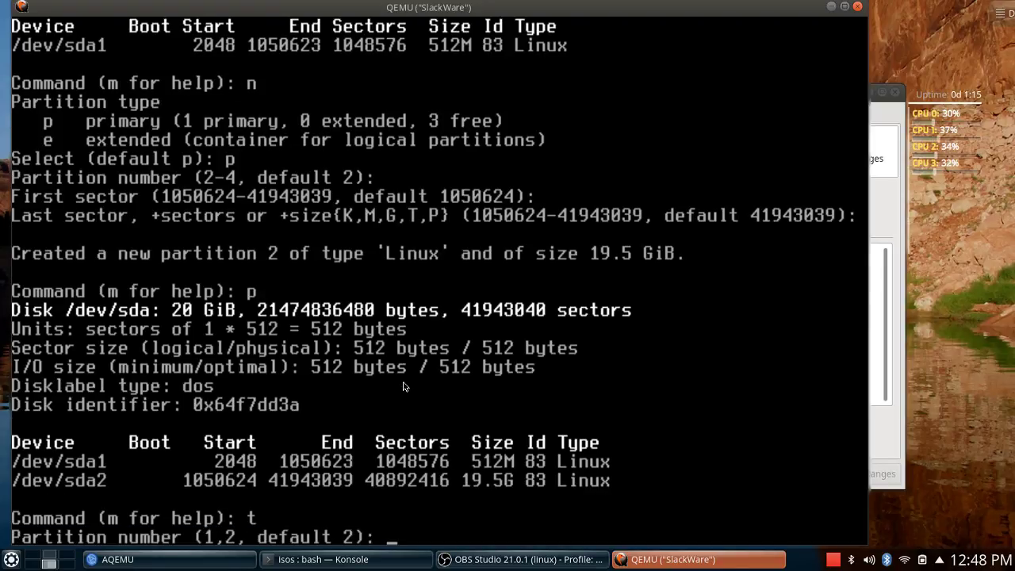
Change partition 1 to type 82, Linux swap, after listing the available types.
text(1)
key(Return)
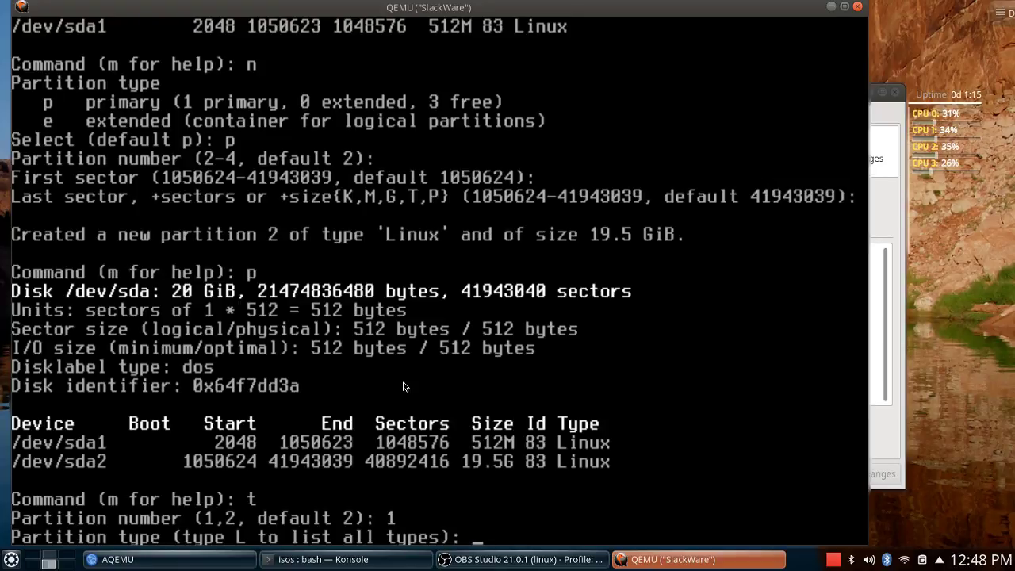
text(L)
key(Return)
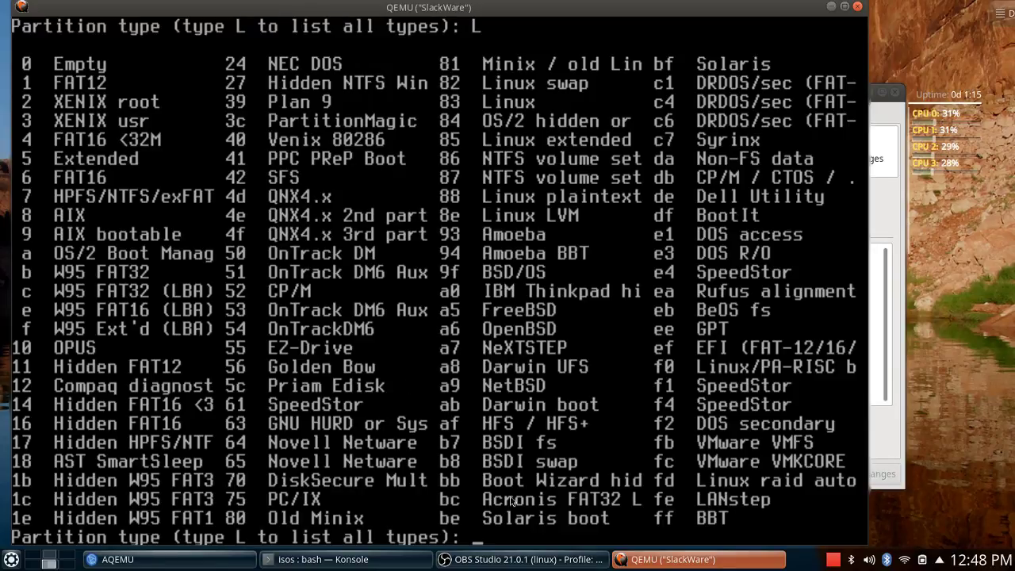
click(485, 86)
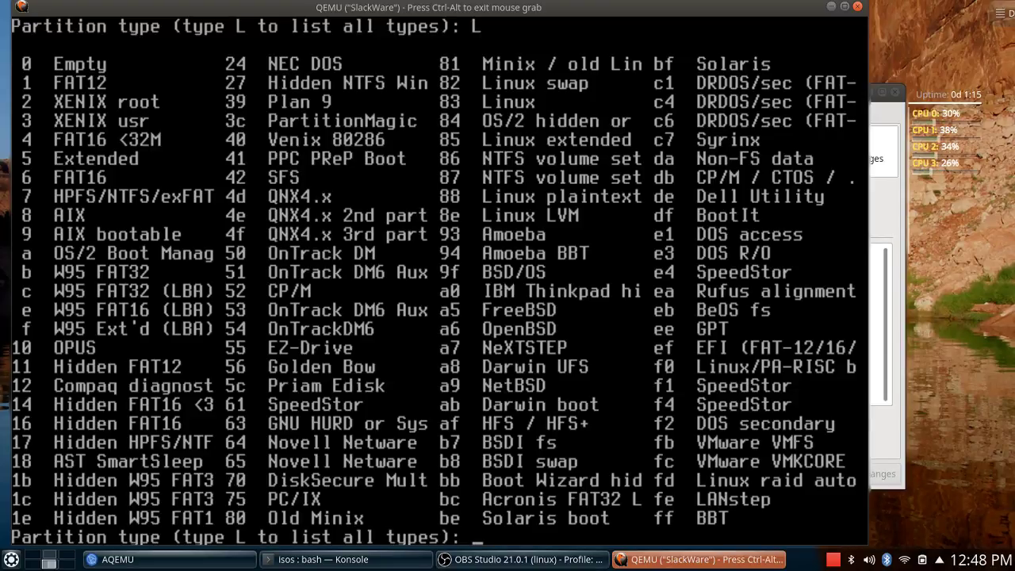
key(ctrl+alt)
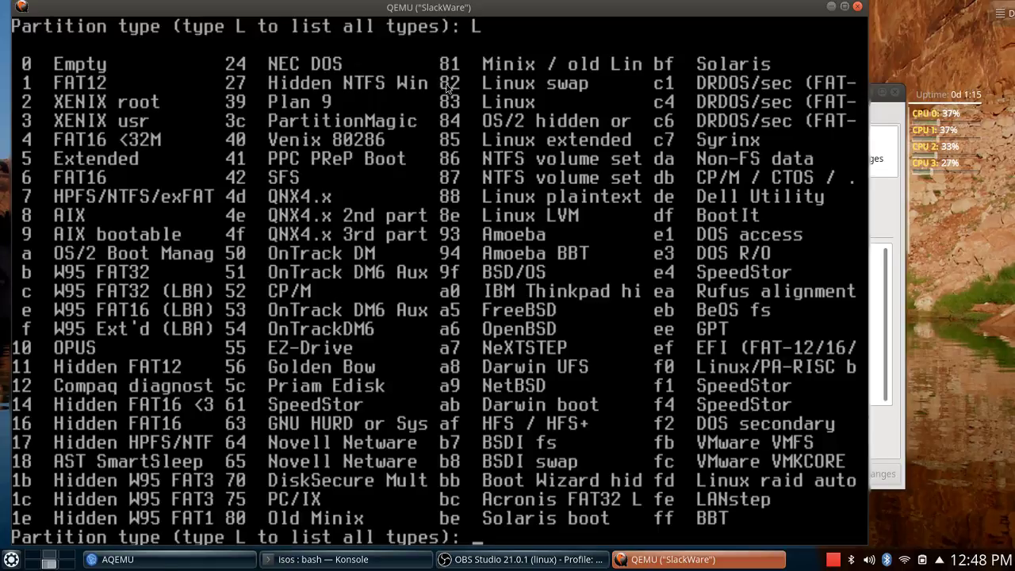
click(612, 103)
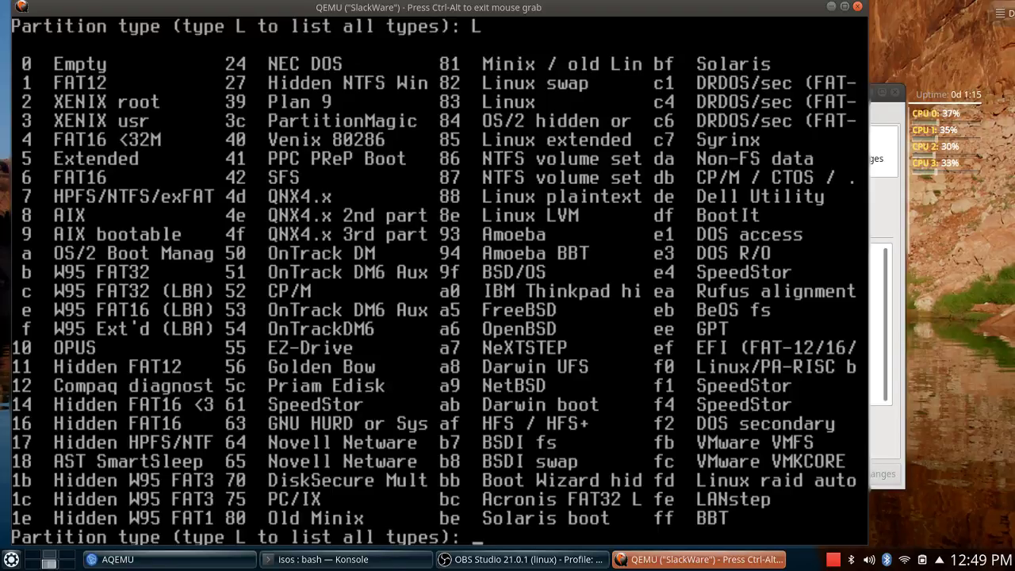
key(ctrl+alt)
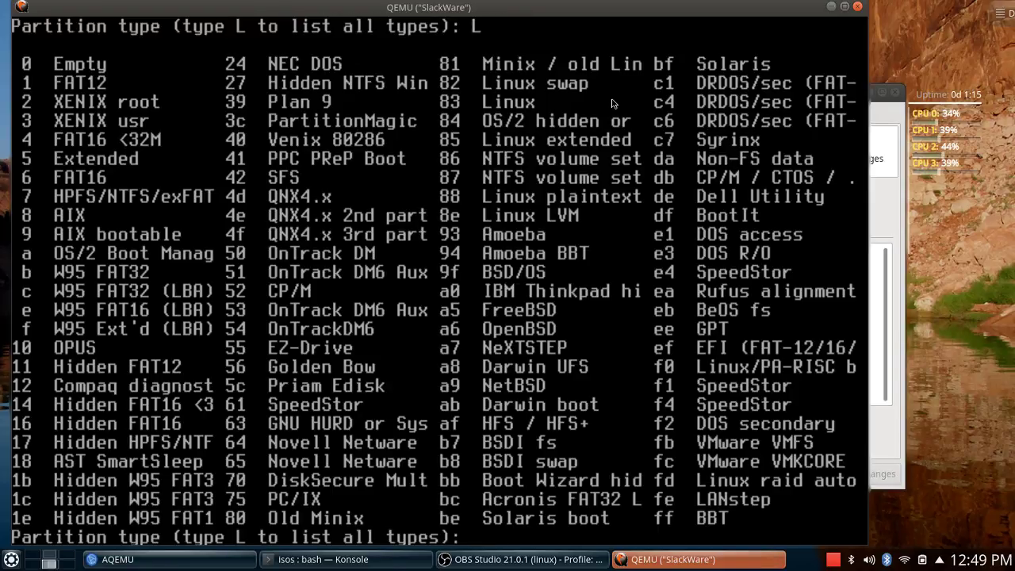
text(82)
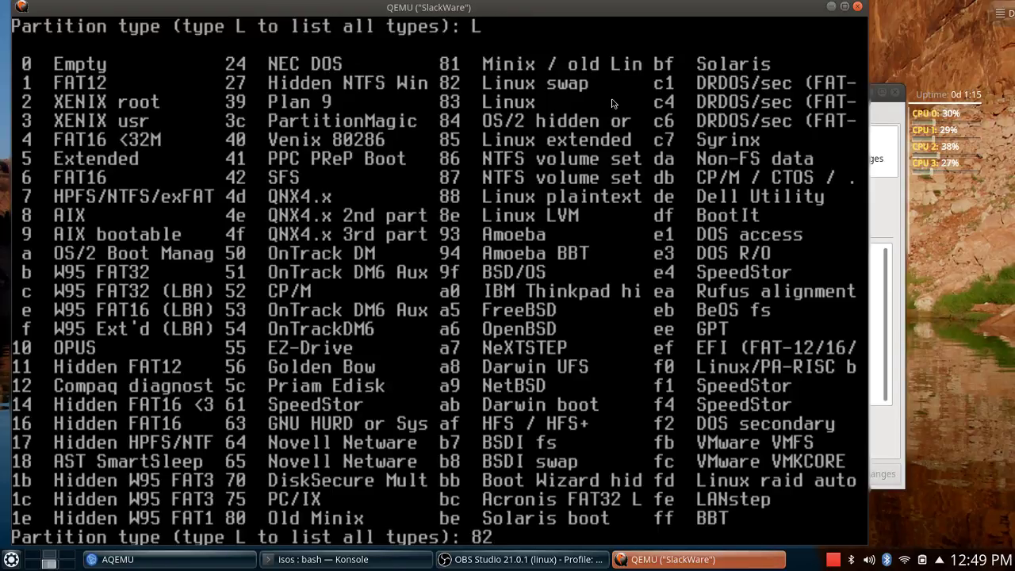
key(Return)
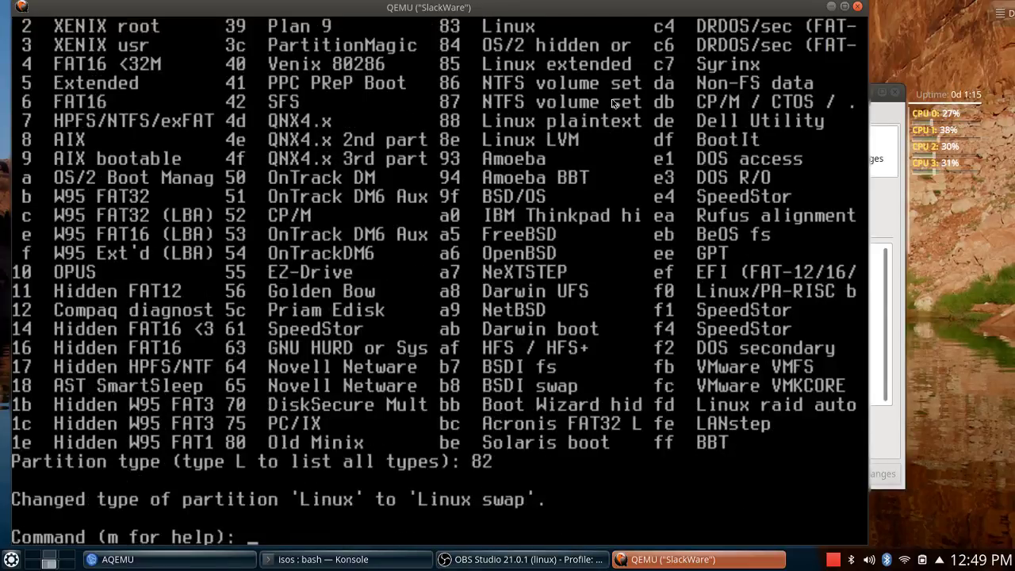
Print the updated partition table and write it to disk.
text(p)
key(Return)
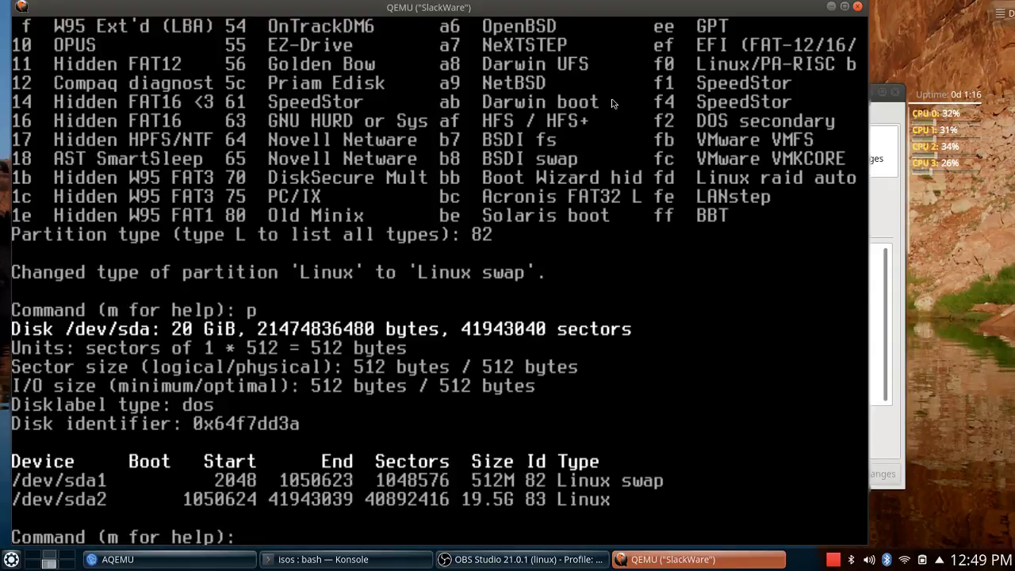
text(w)
key(Return)
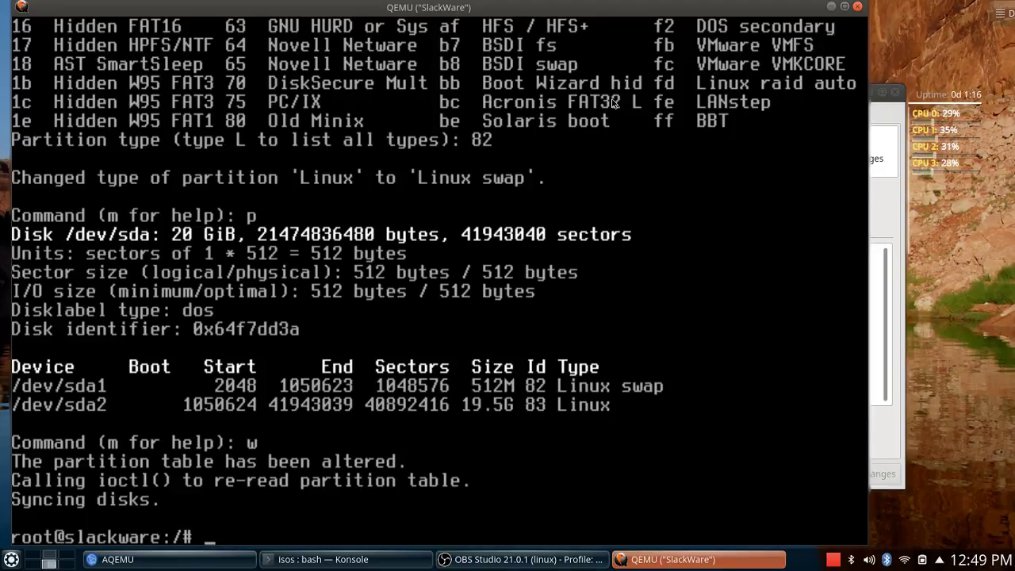
text(setup)
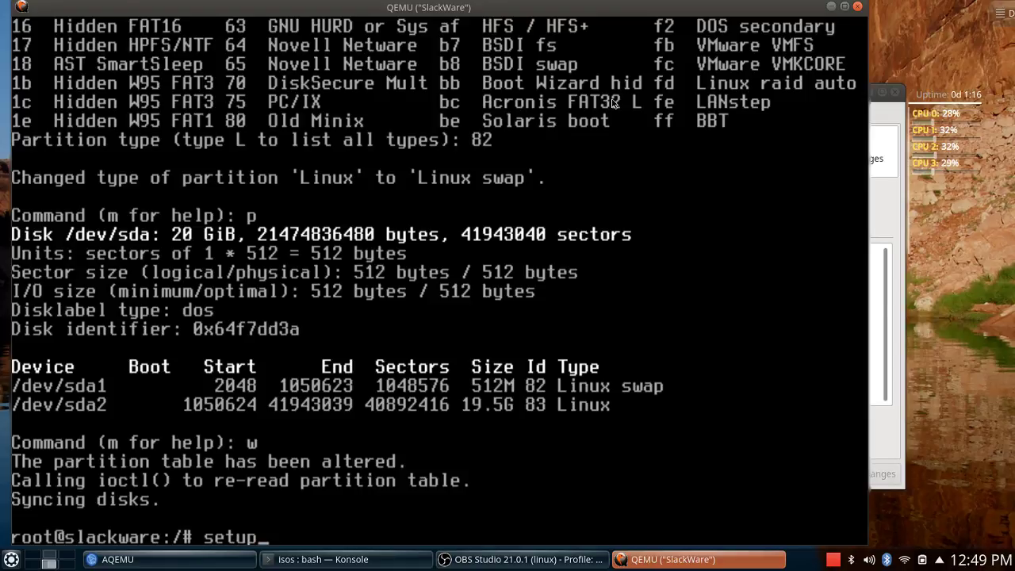
In Slackware Setup, add /dev/sda1 as swap without checking for bad blocks.
key(Return)
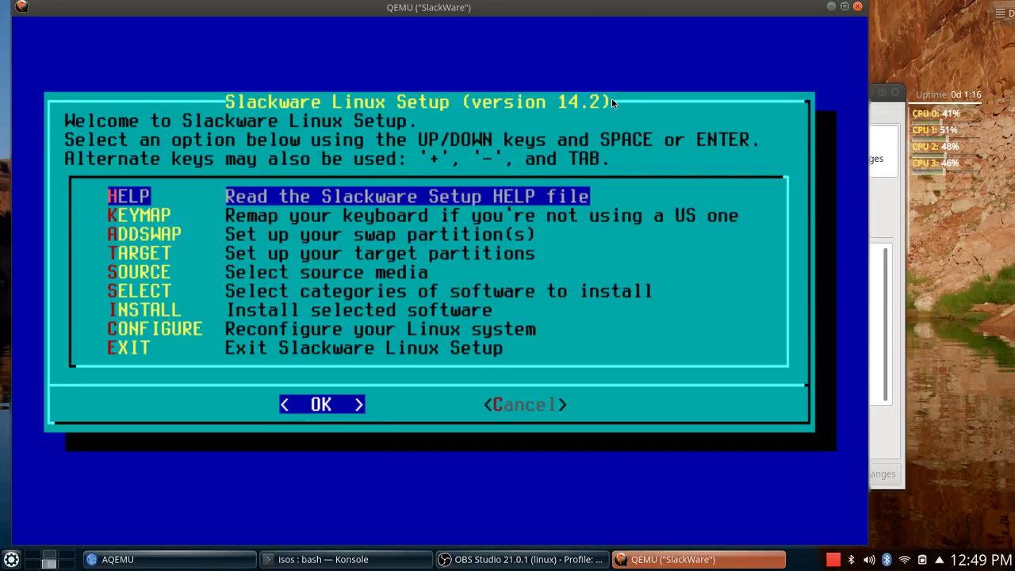
key(Down)
key(Down)
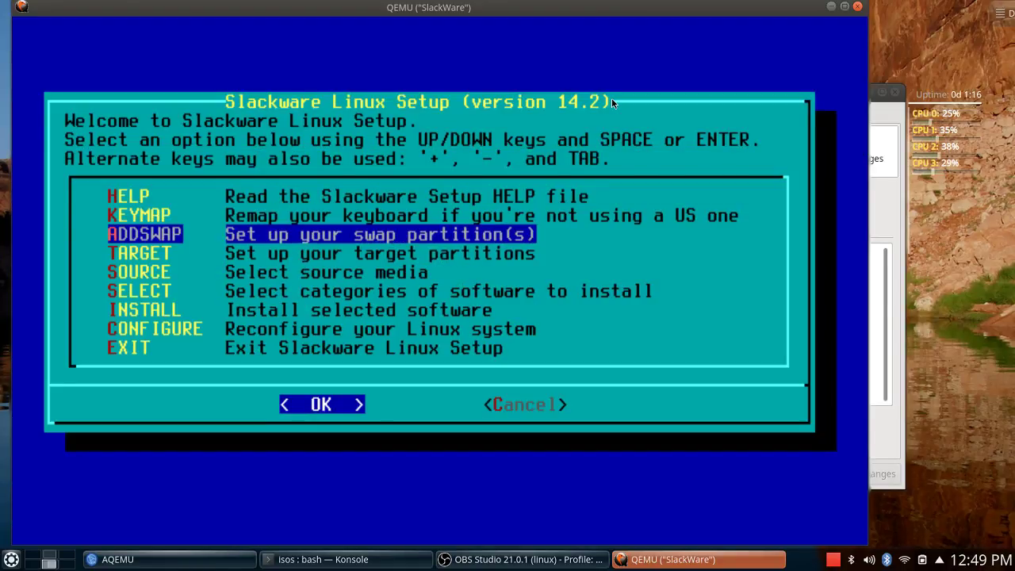
key(Return)
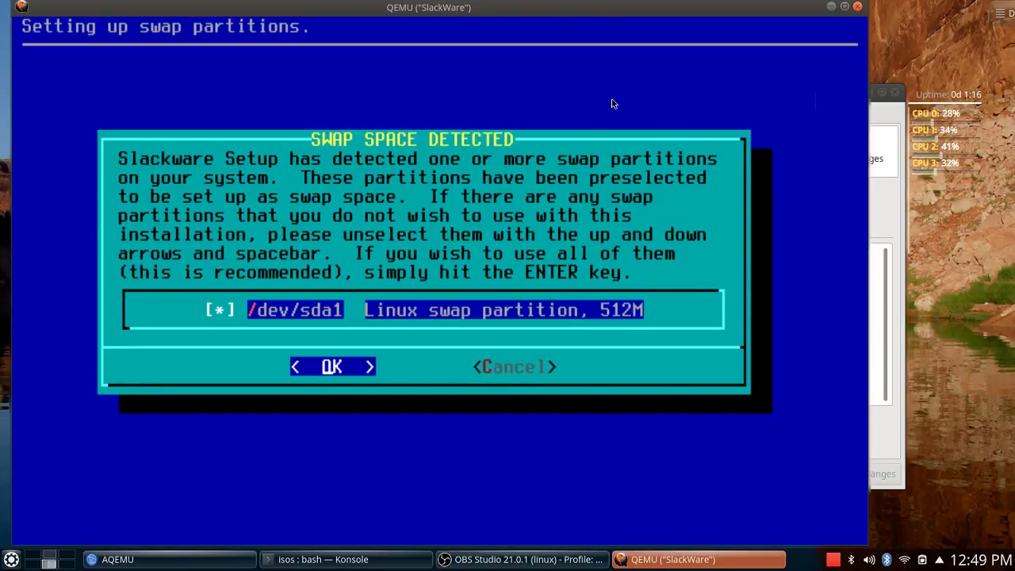
key(Return)
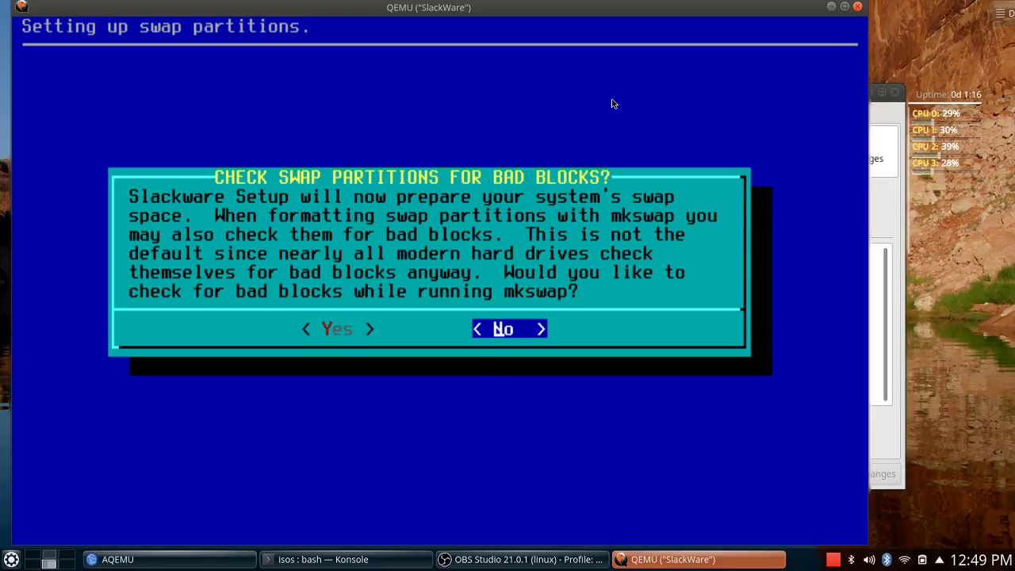
key(Return)
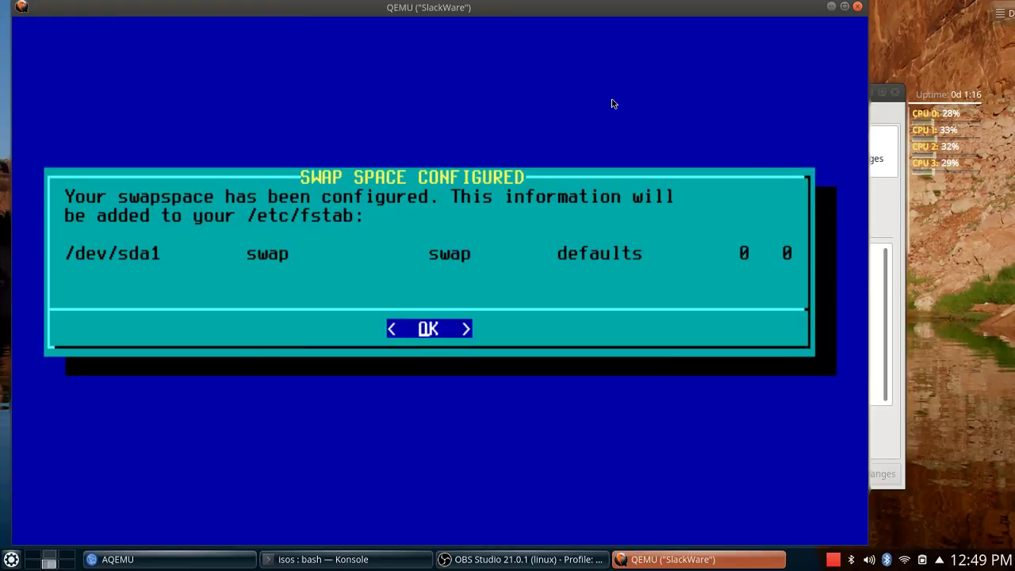
key(Return)
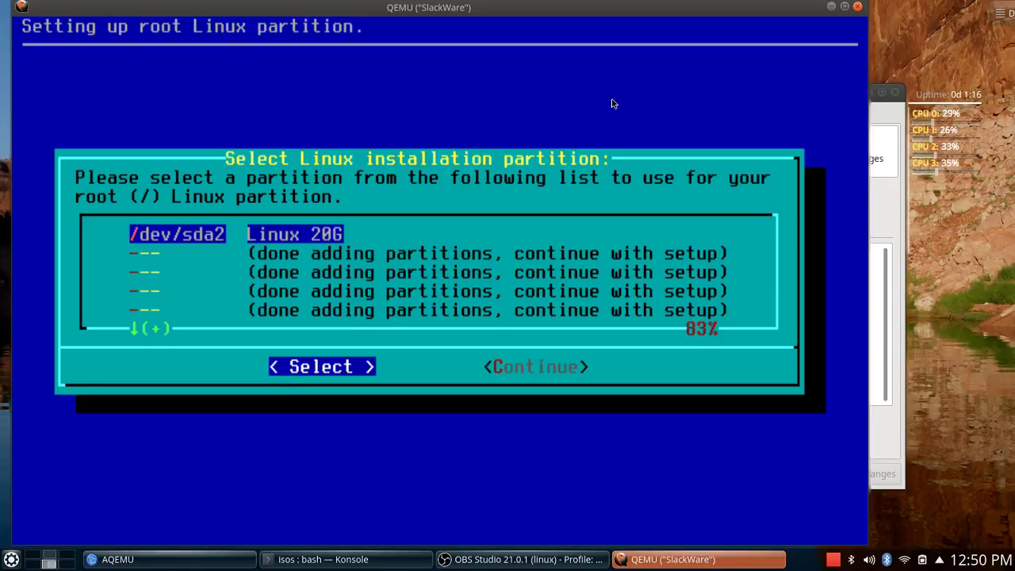
Make /dev/sda2 the root partition, quick-formatted as ext4, and accept the fstab summary.
key(Return)
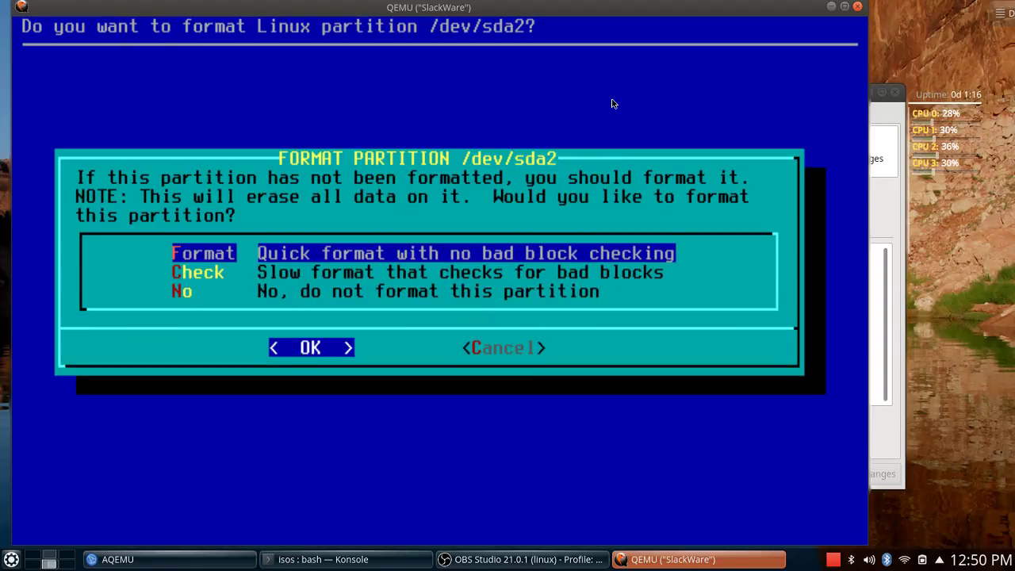
key(Return)
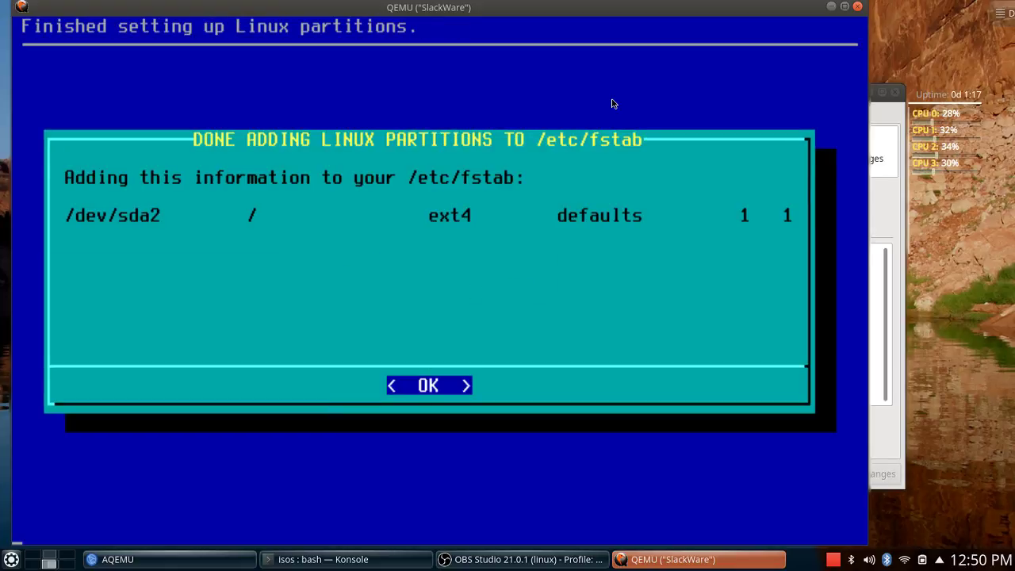
key(Return)
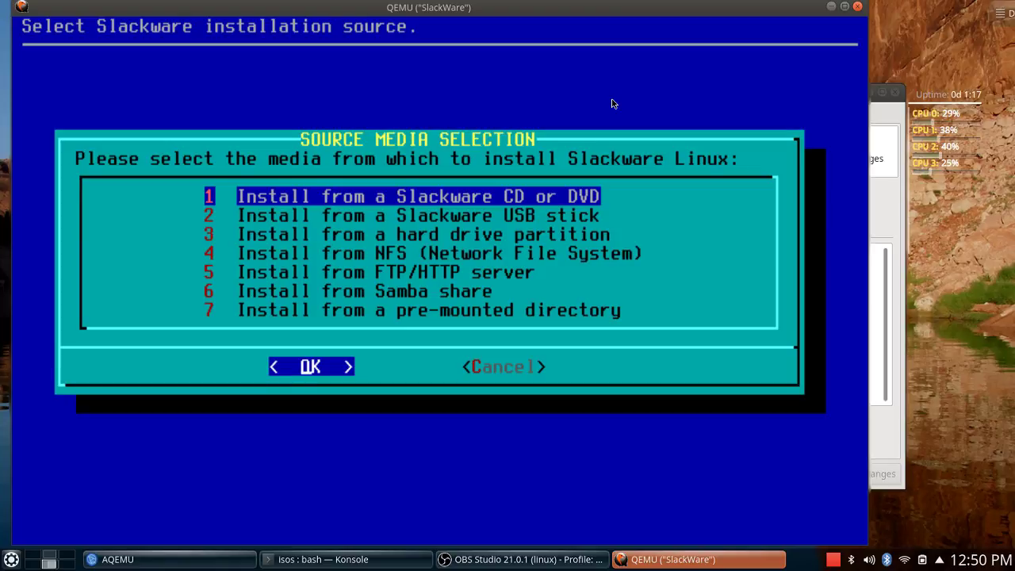
Install from the auto-detected DVD and accept the default package series, KDEI left unselected.
key(Return)
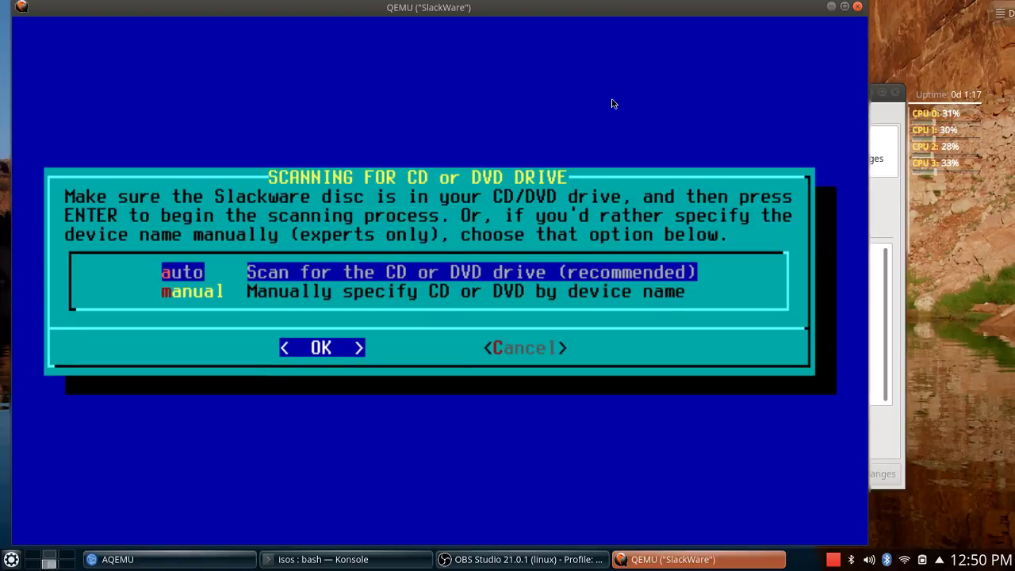
key(Return)
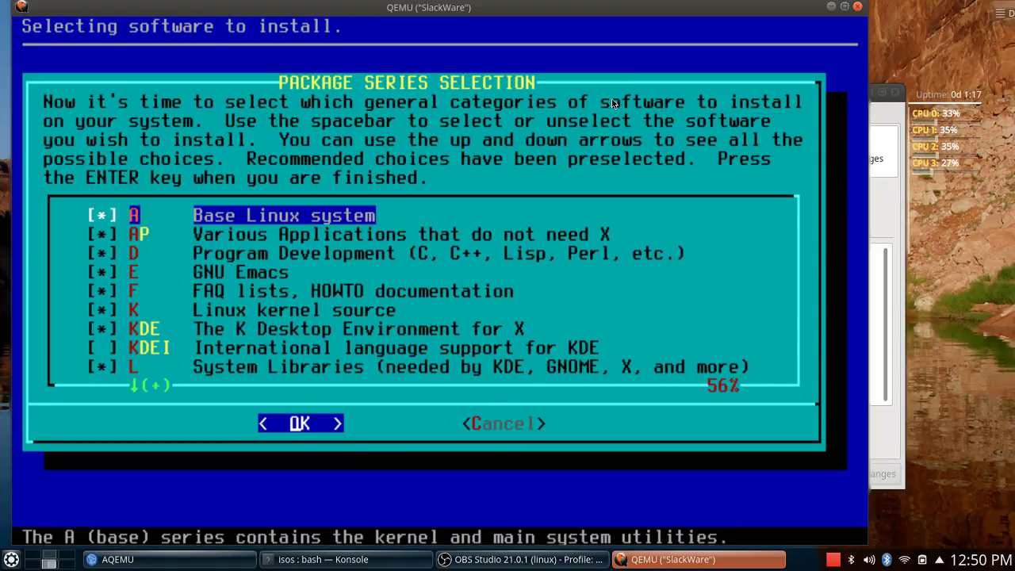
key(Down)
key(Down)
key(Down)
key(Down)
key(Down)
key(Down)
key(Down)
key(Down)
key(Down)
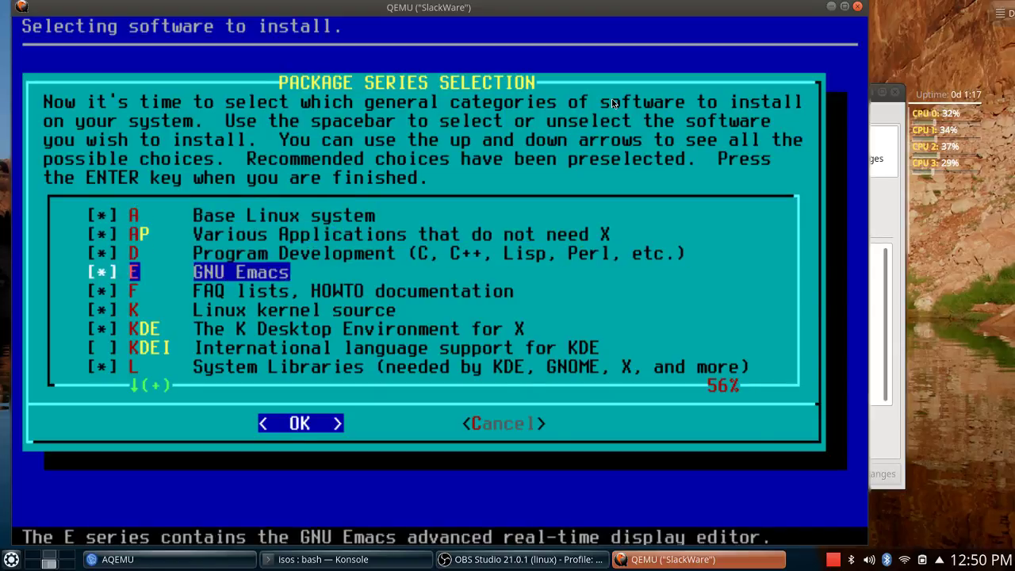
key(Down)
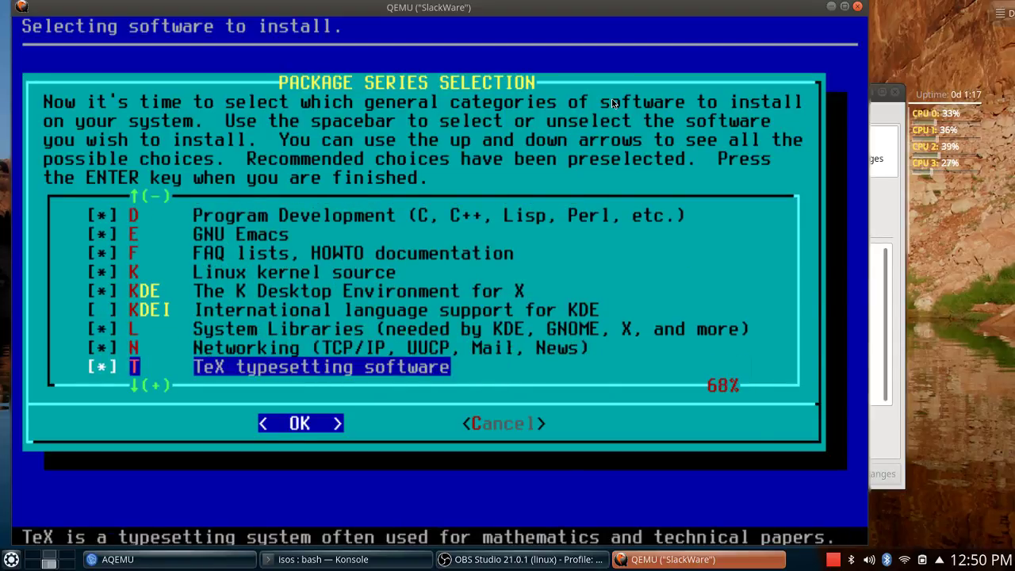
key(Down)
key(Down)
key(Down)
key(Down)
key(Down)
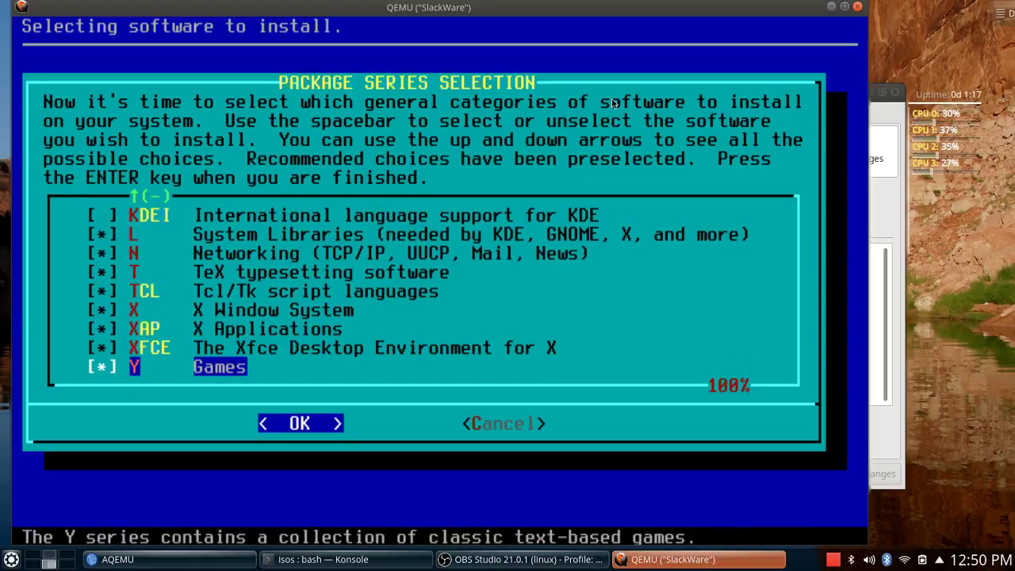
key(Up)
key(Up)
key(Up)
key(Up)
key(Up)
key(Up)
key(Up)
key(Up)
key(Up)
key(Up)
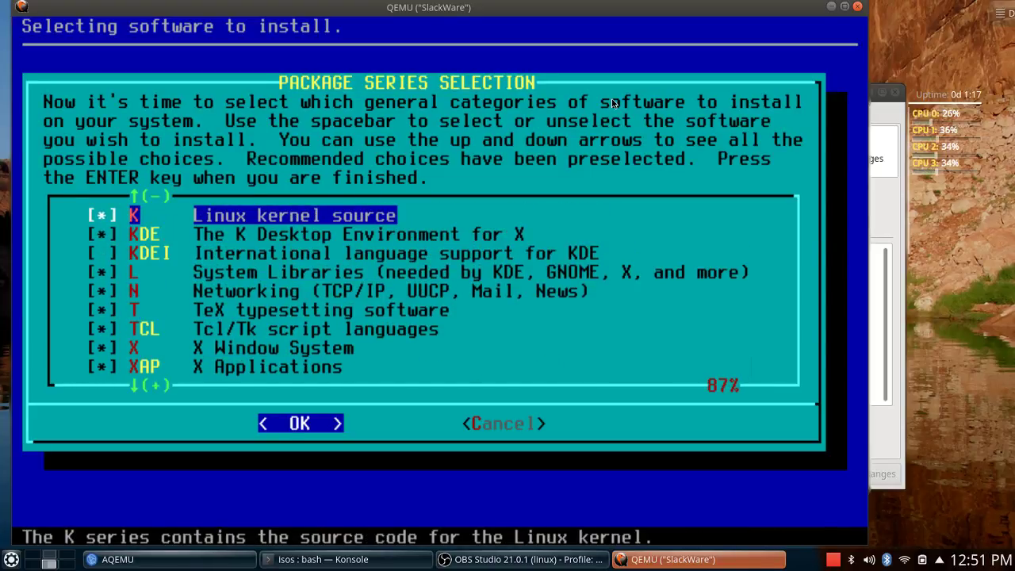
key(Down)
key(Down)
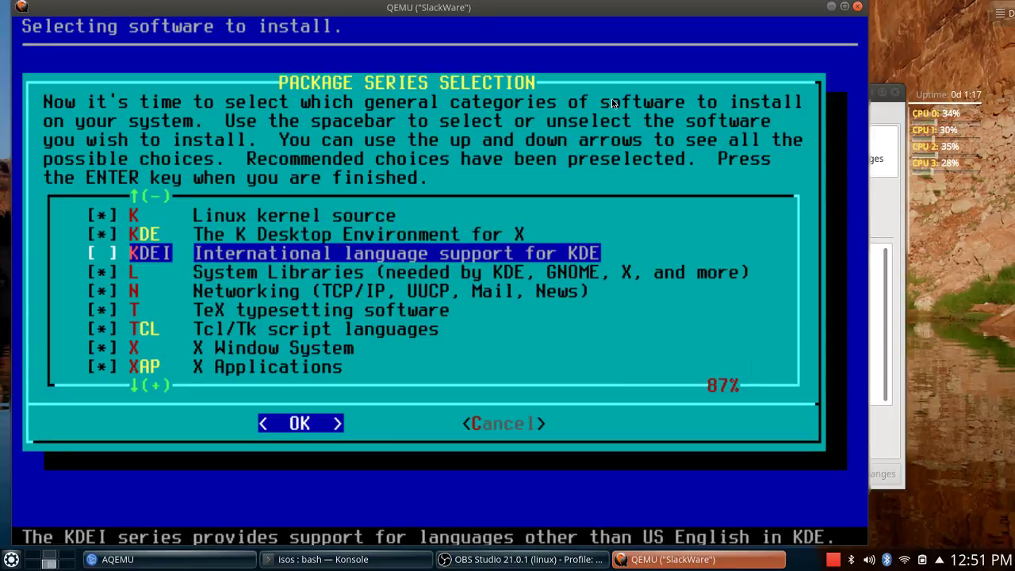
key(Up)
key(Up)
key(Up)
key(Up)
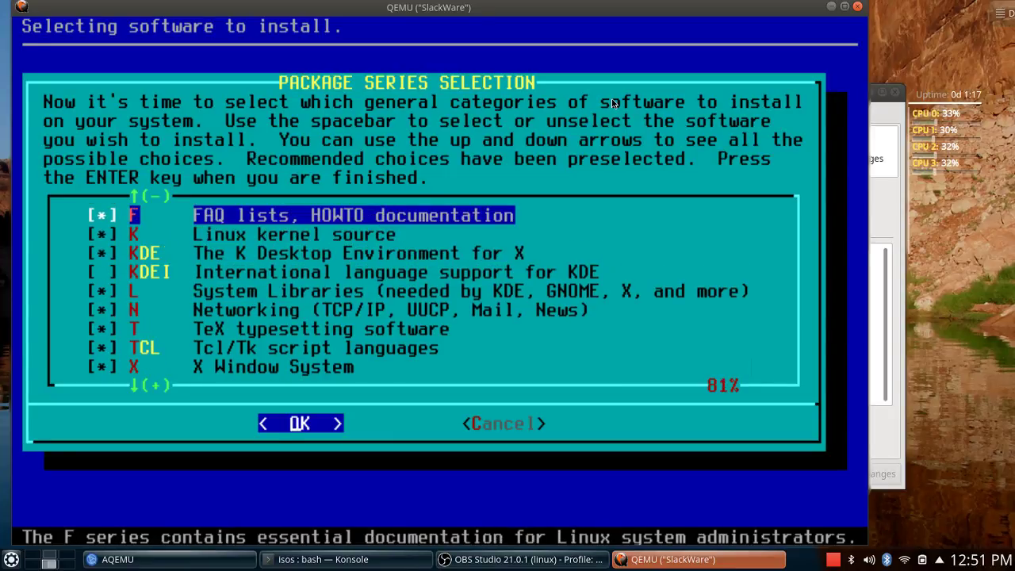
key(Up)
key(Up)
key(Up)
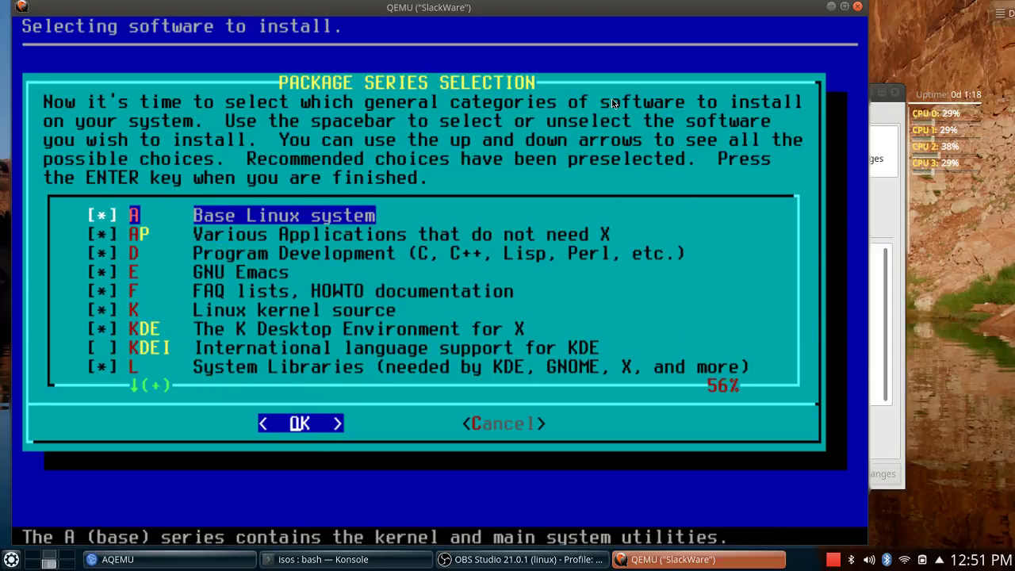
key(Return)
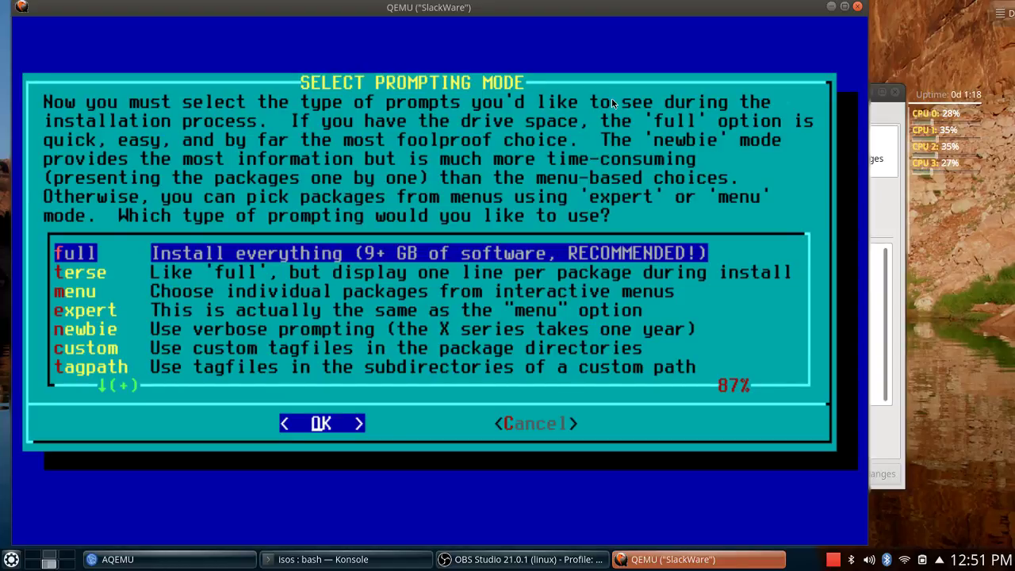
Pick the 'full' prompting mode so every package installs without prompts.
key(Down)
key(Down)
key(Up)
key(Up)
key(Return)
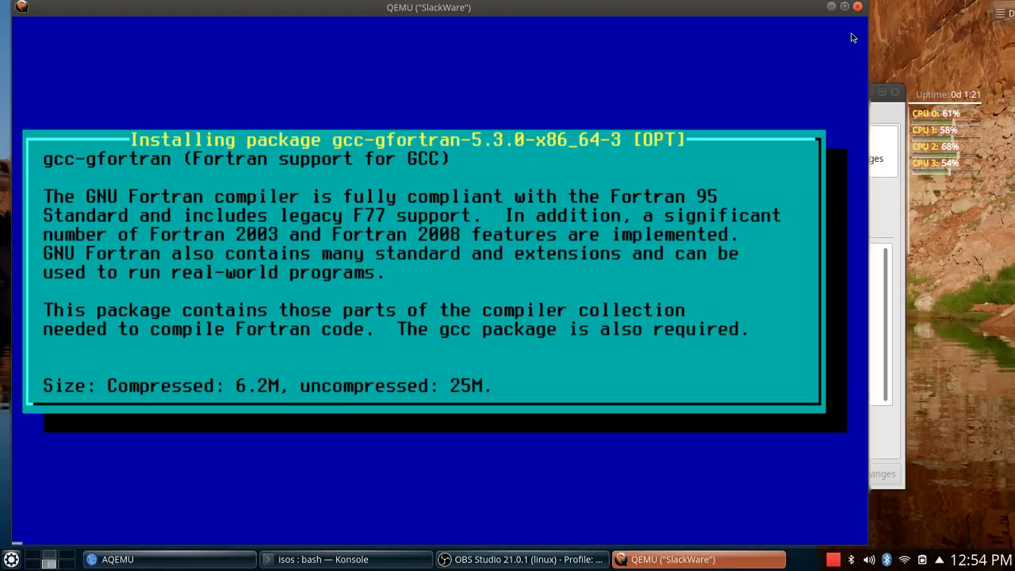
On the browser desktop, open a new Min tab and search 'frankie and grace'.
click(49, 558)
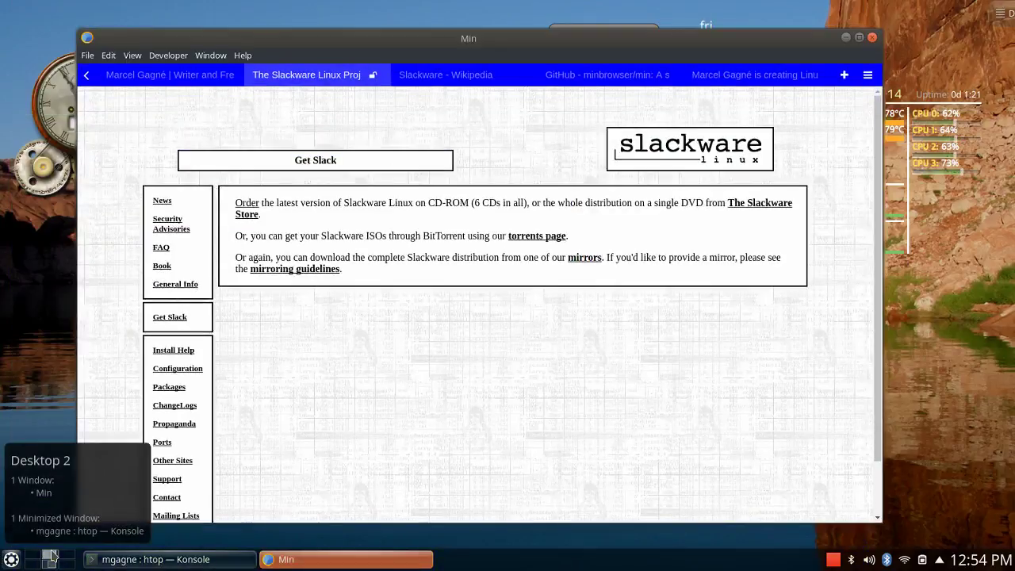
click(844, 76)
text(f)
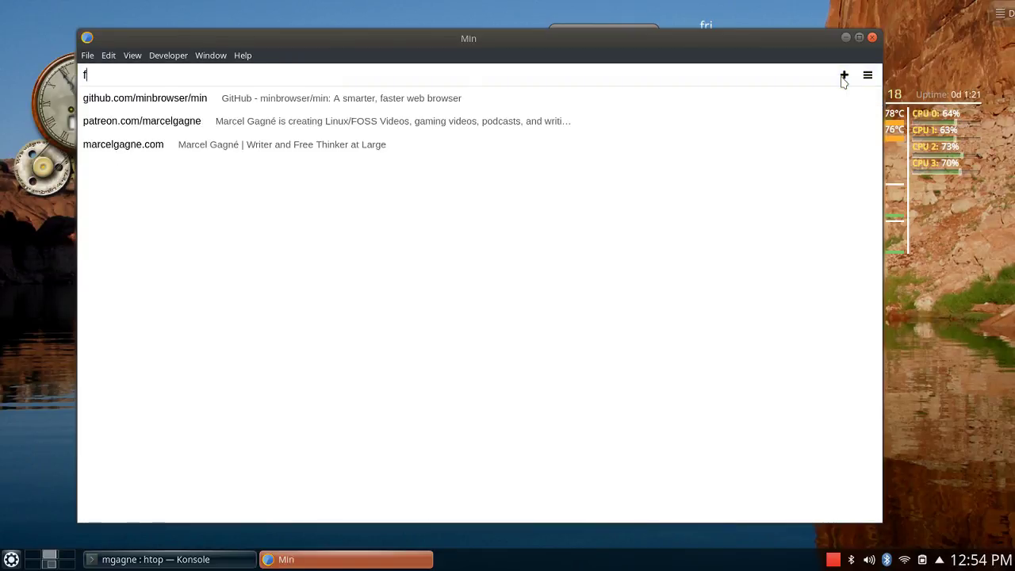
text(rankie and)
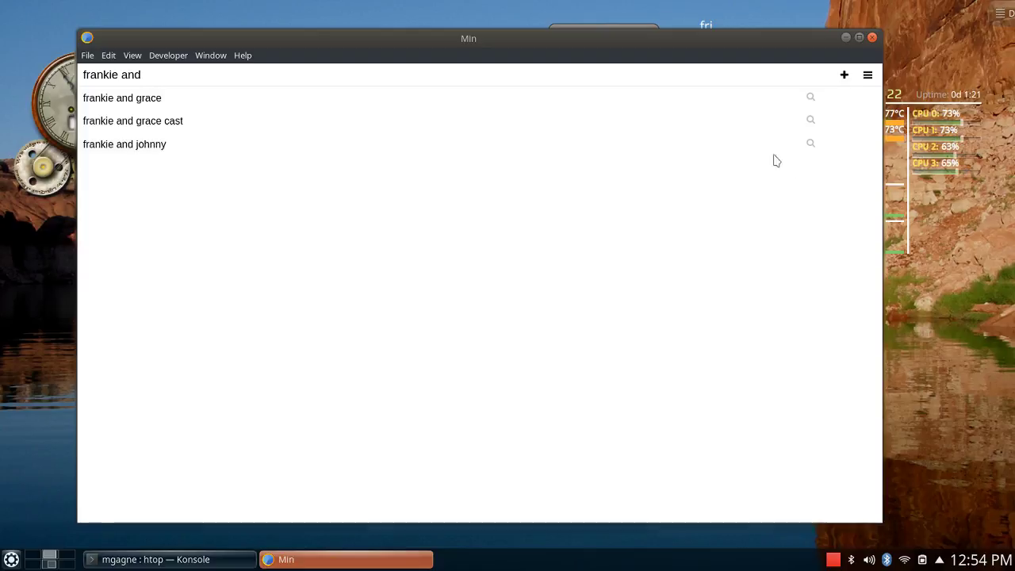
click(101, 98)
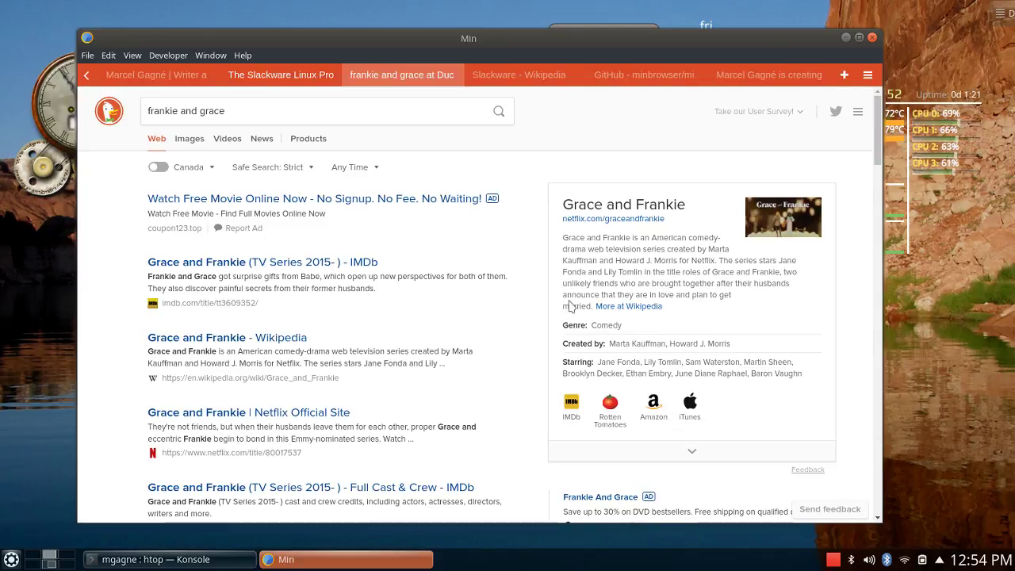
Replace that search with a DuckDuckGo search for 'archie comics'.
triple_click(151, 111)
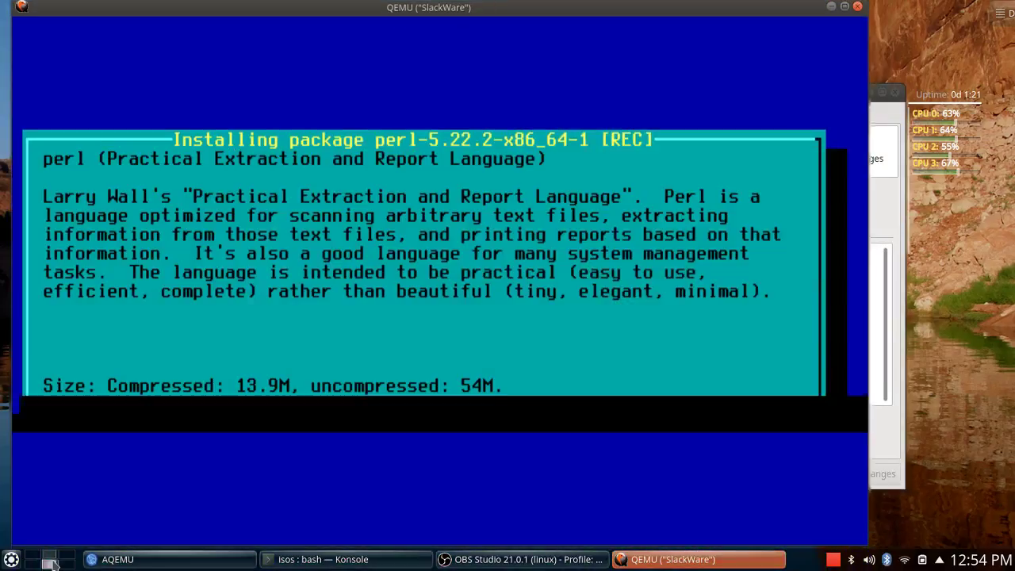
click(49, 560)
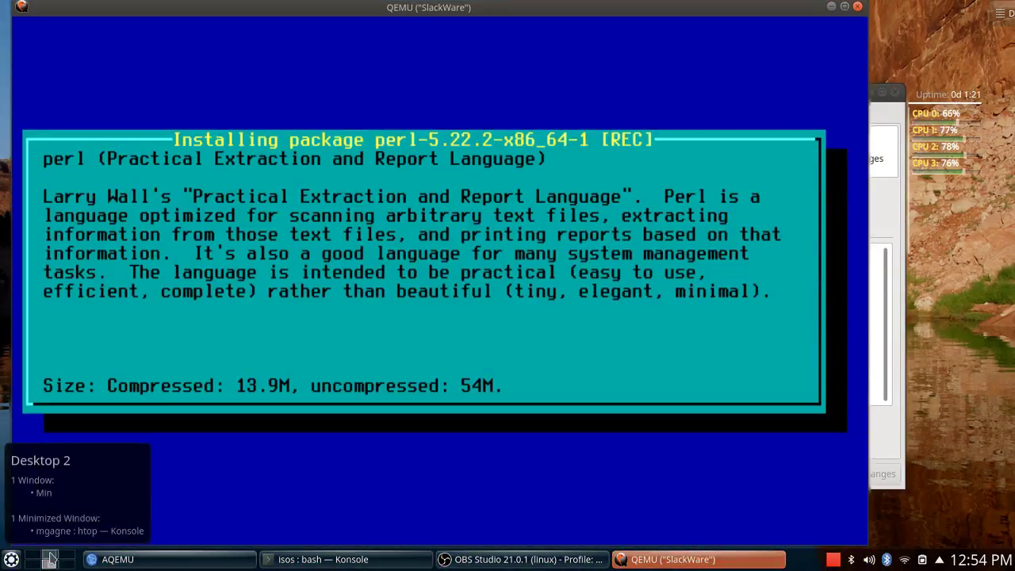
click(49, 559)
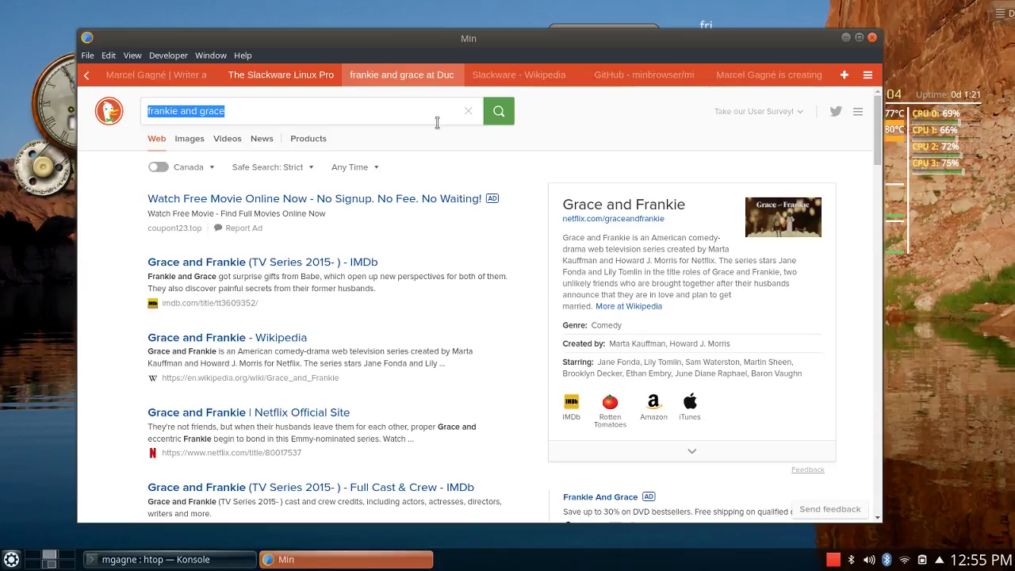
text(a)
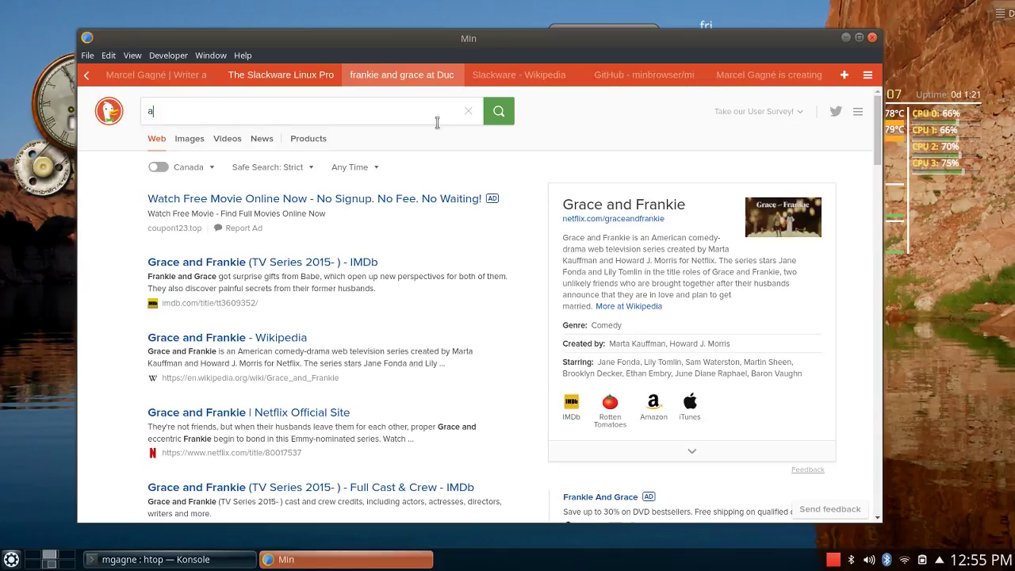
text(rchie comics)
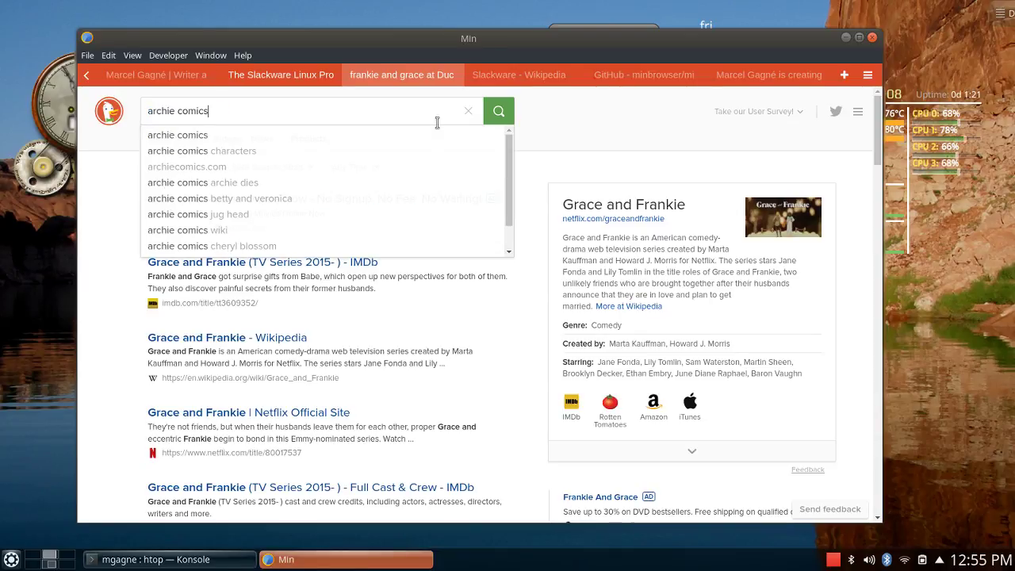
key(Return)
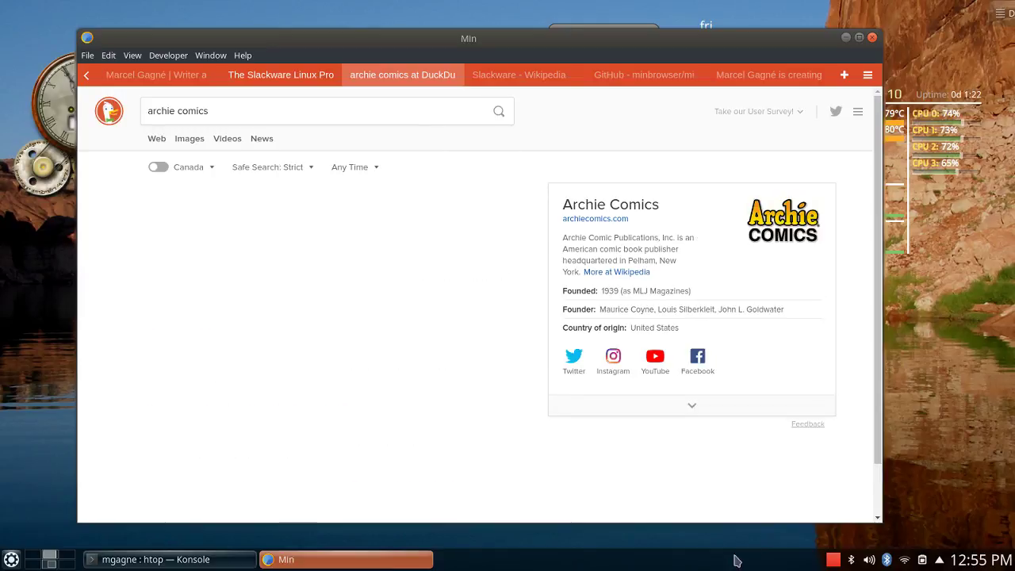
key(alt+Tab)
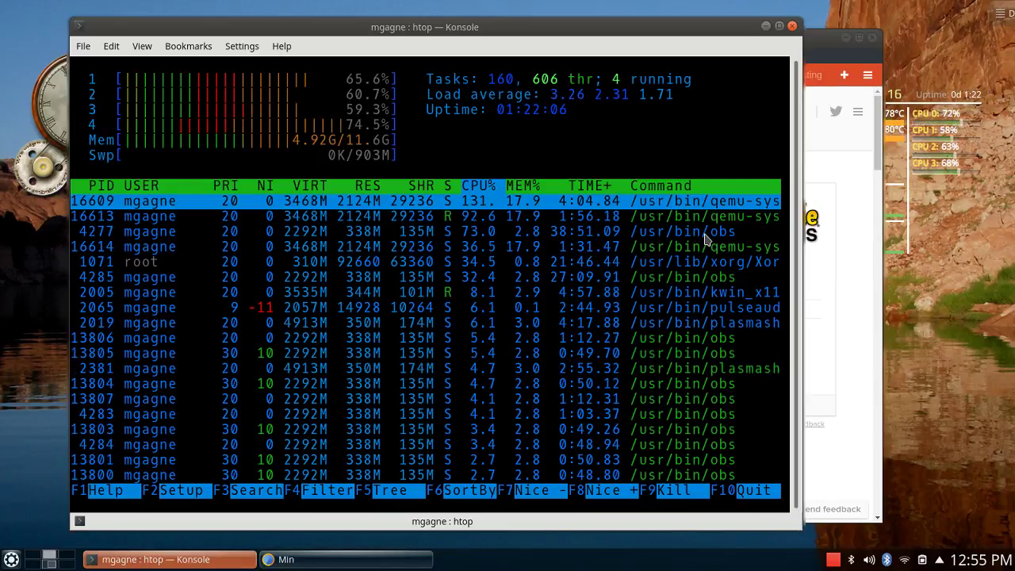
click(819, 41)
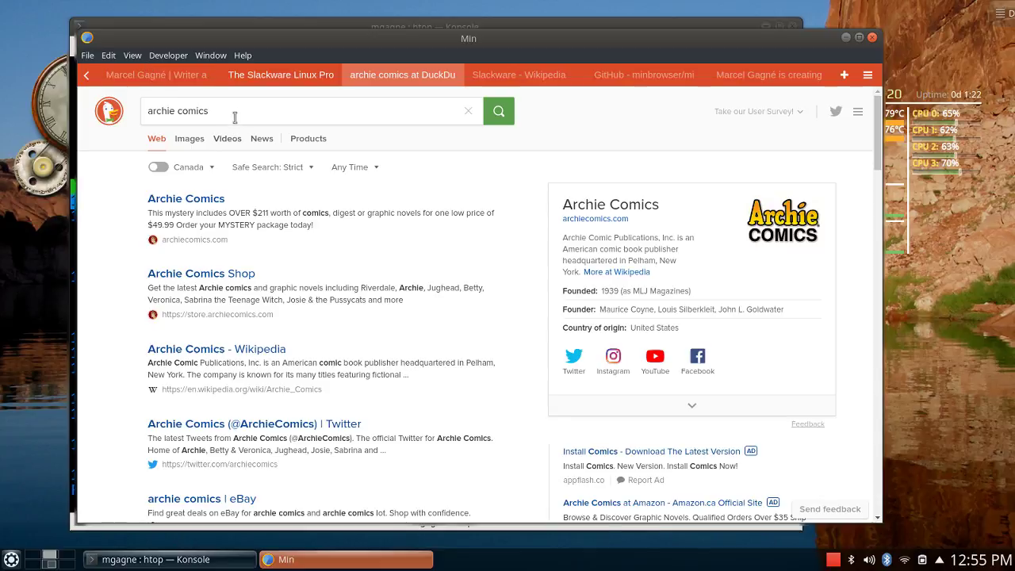
drag(234, 111, 138, 95)
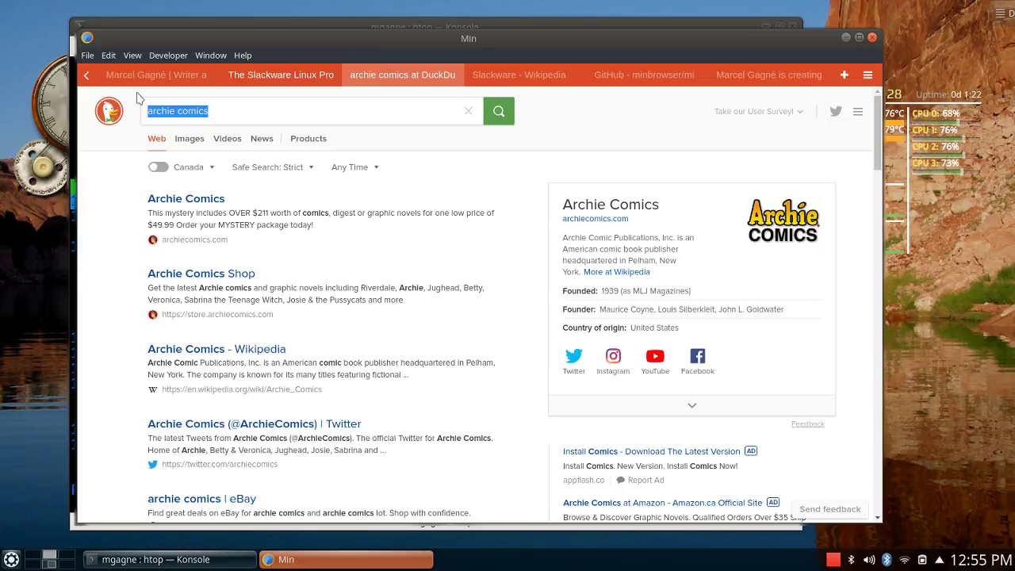
Search 'riverdale', open its IMDb page, dismiss the trailer ad, then close that tab.
text(riverdale)
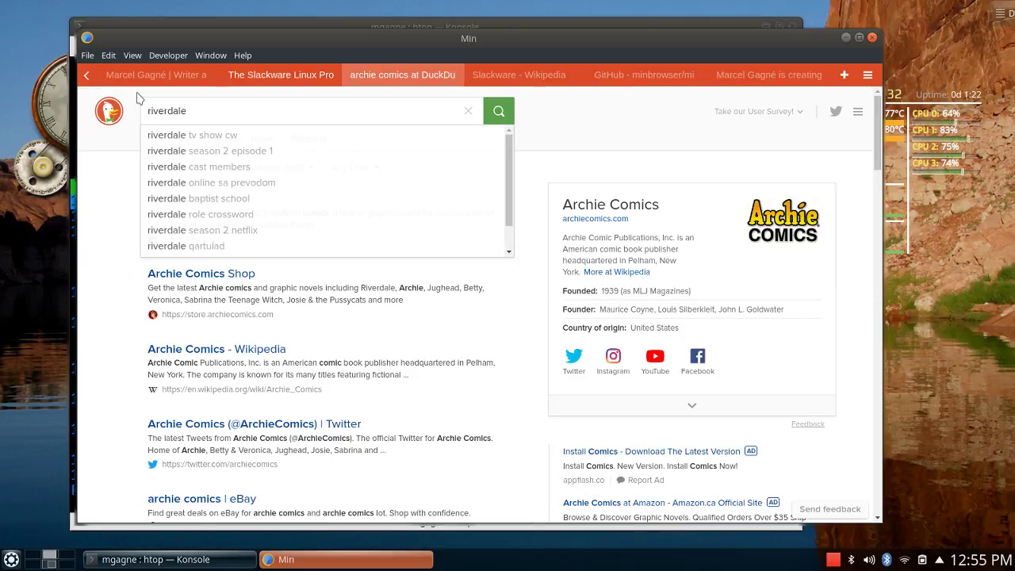
key(Return)
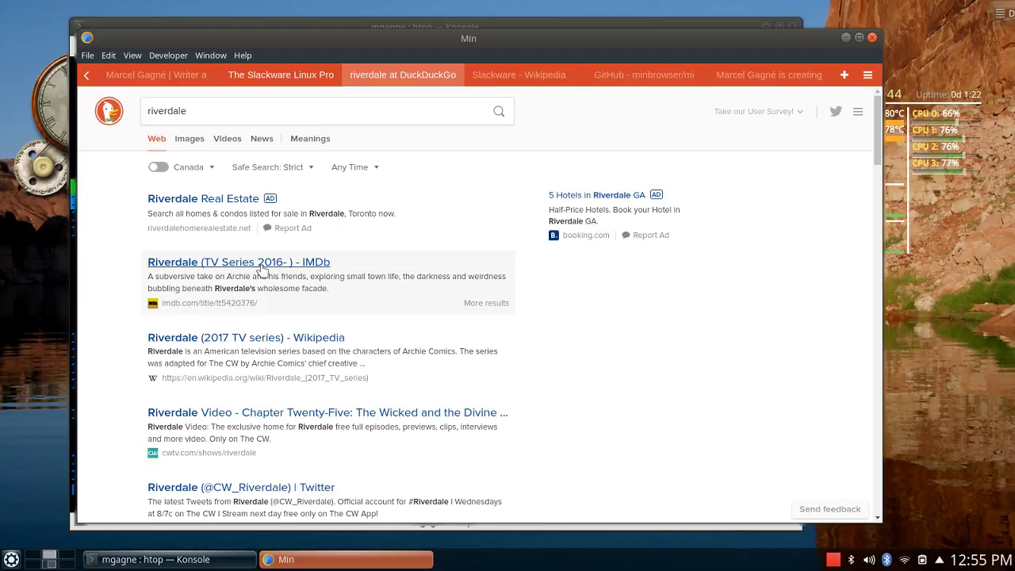
click(262, 270)
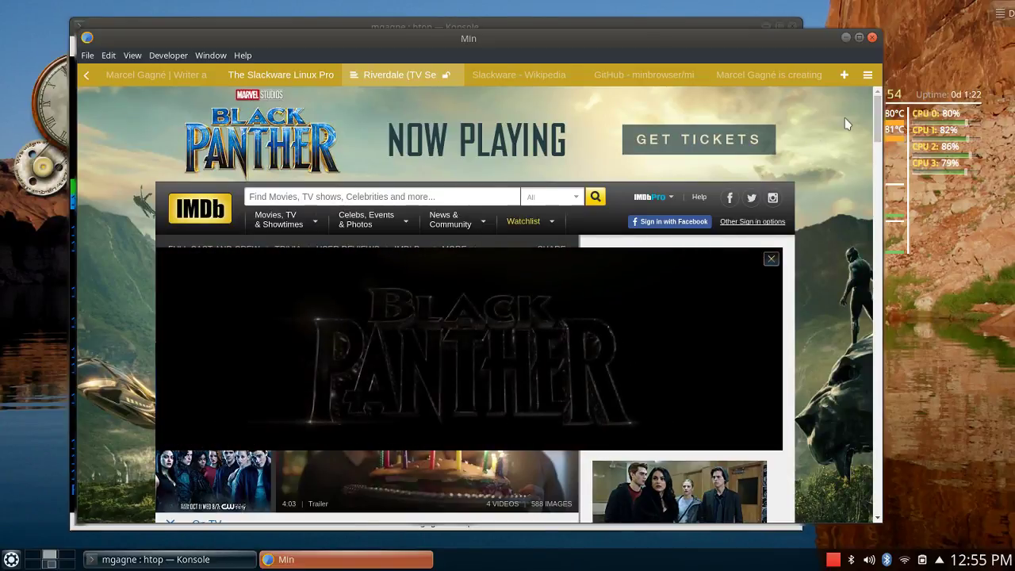
click(771, 259)
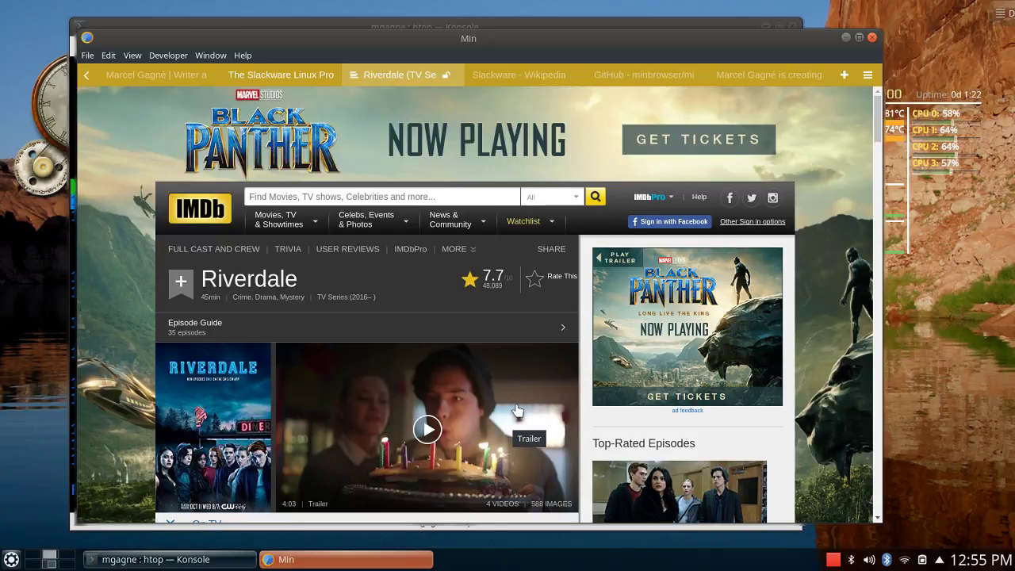
scroll(453, 363, down, 1)
scroll(454, 363, down, 1)
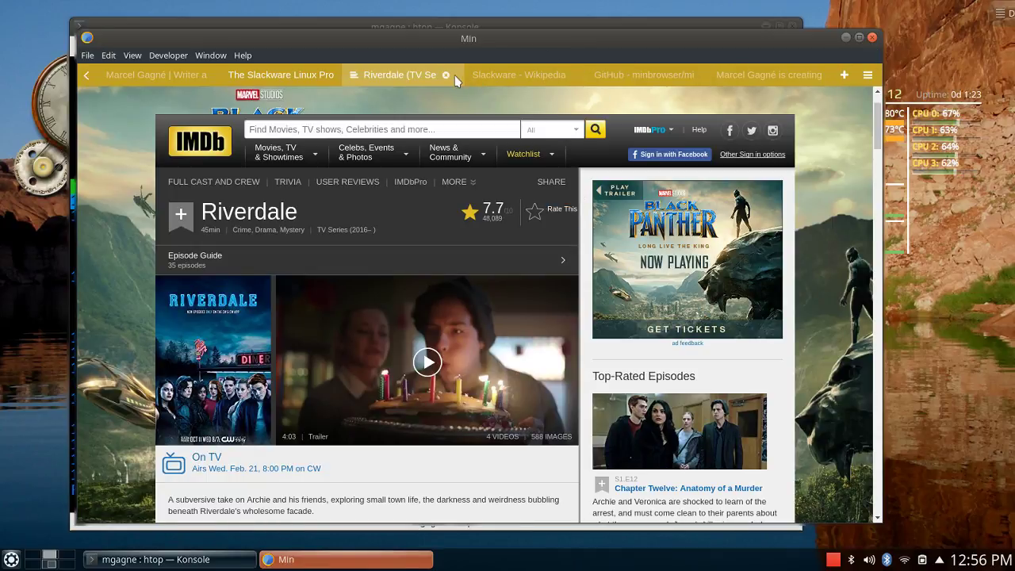
click(445, 76)
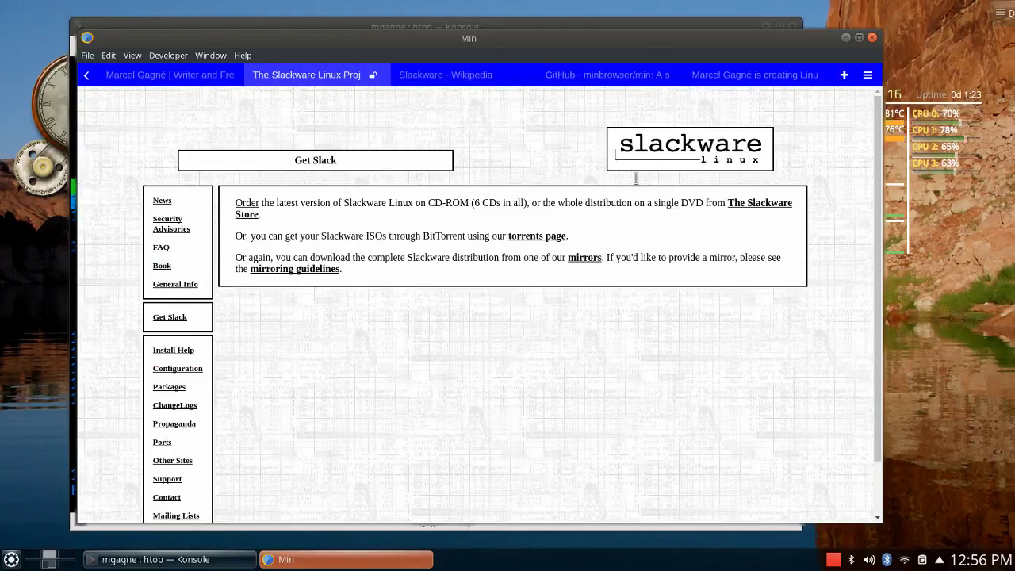
Load cookingwithlinux.com in a new Min tab.
click(153, 76)
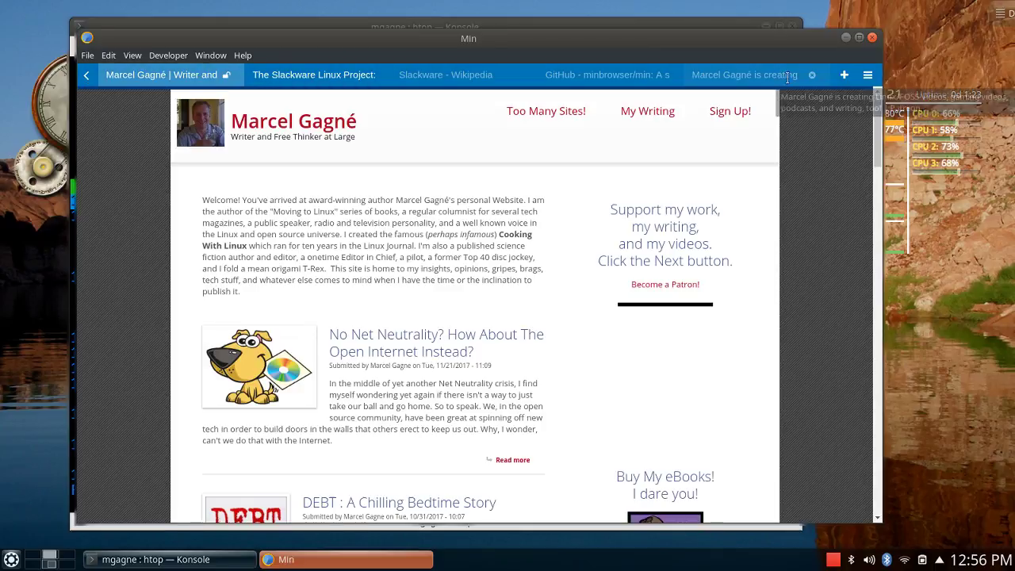
click(846, 75)
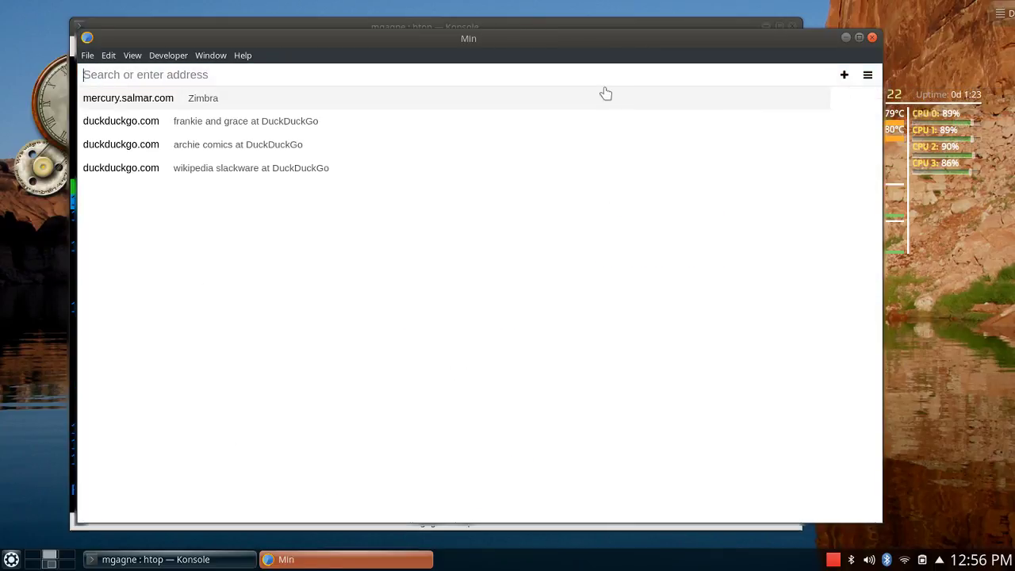
text(cook)
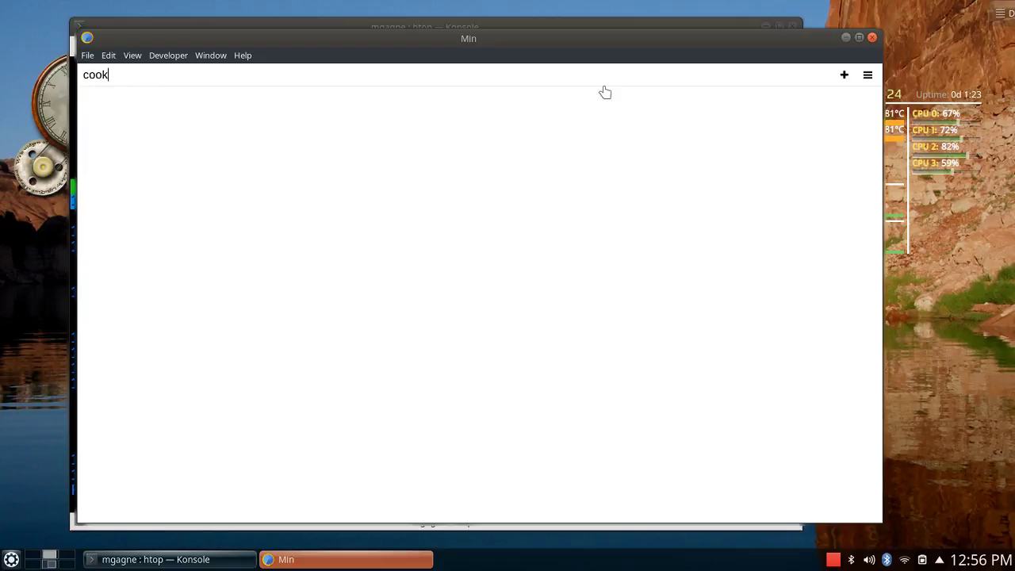
text(i)
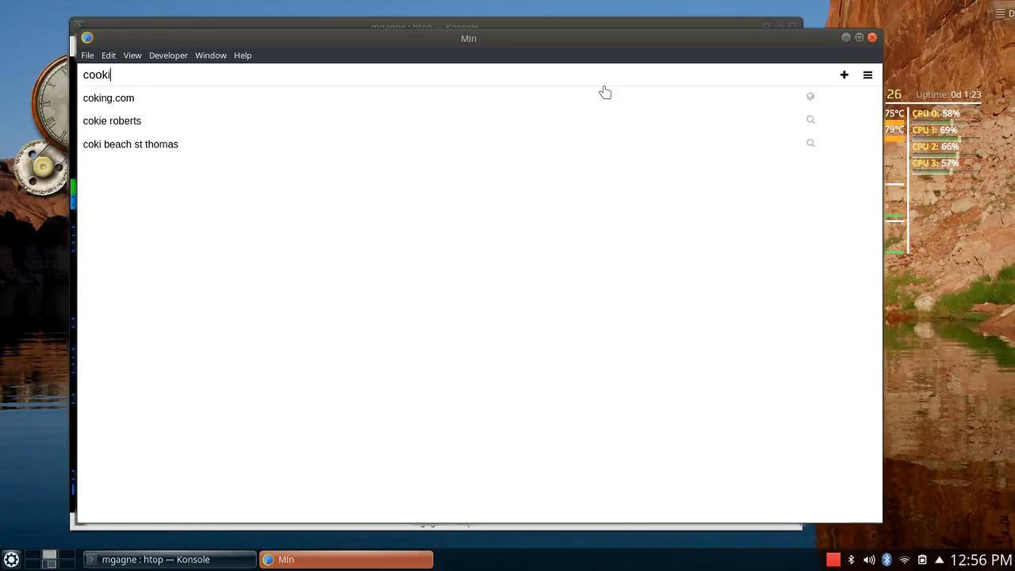
text(ngwithlinux.com)
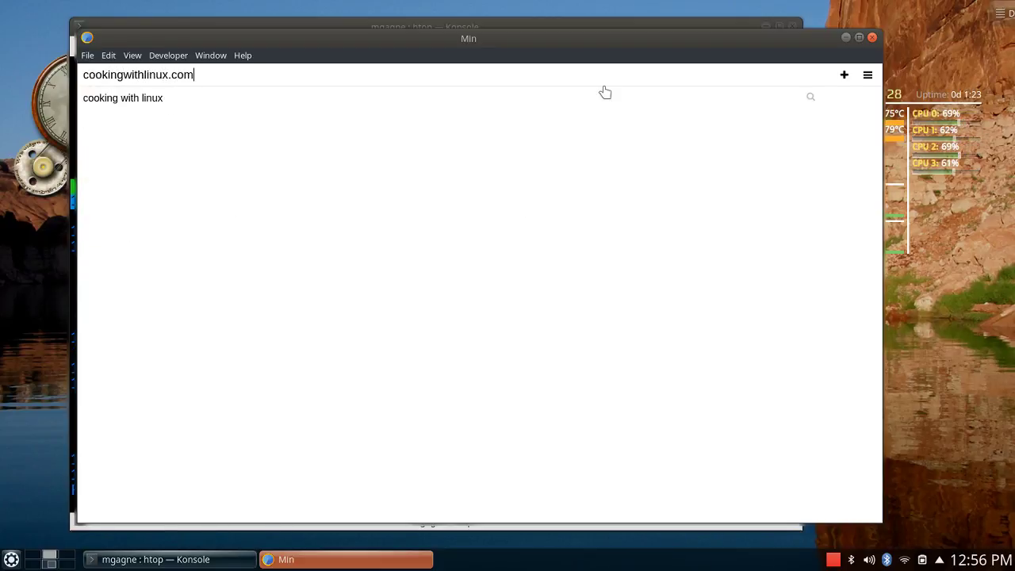
key(Return)
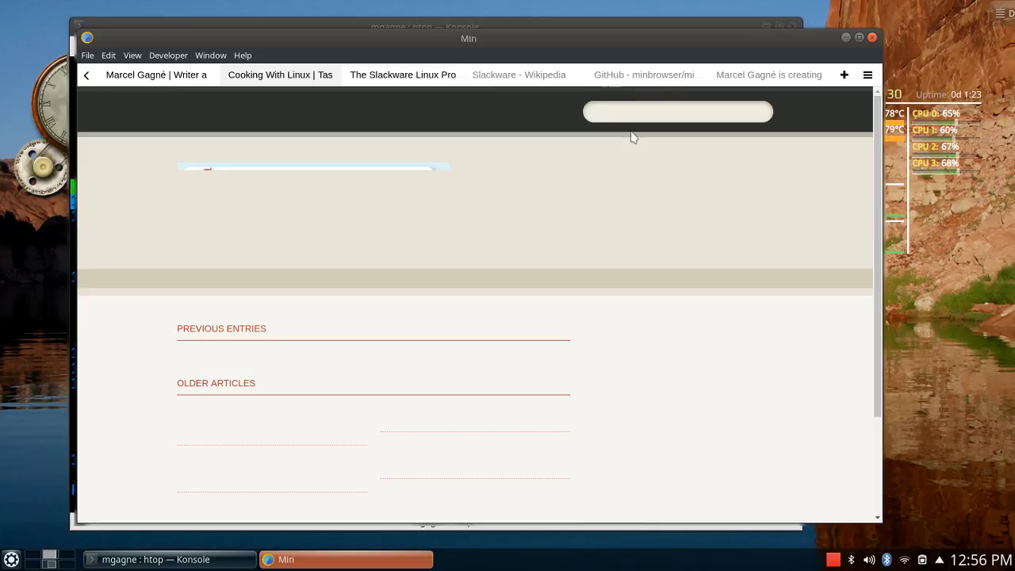
Open the author's YouTube channel at youtube.com/freethinkeratlarg in another new tab.
click(845, 75)
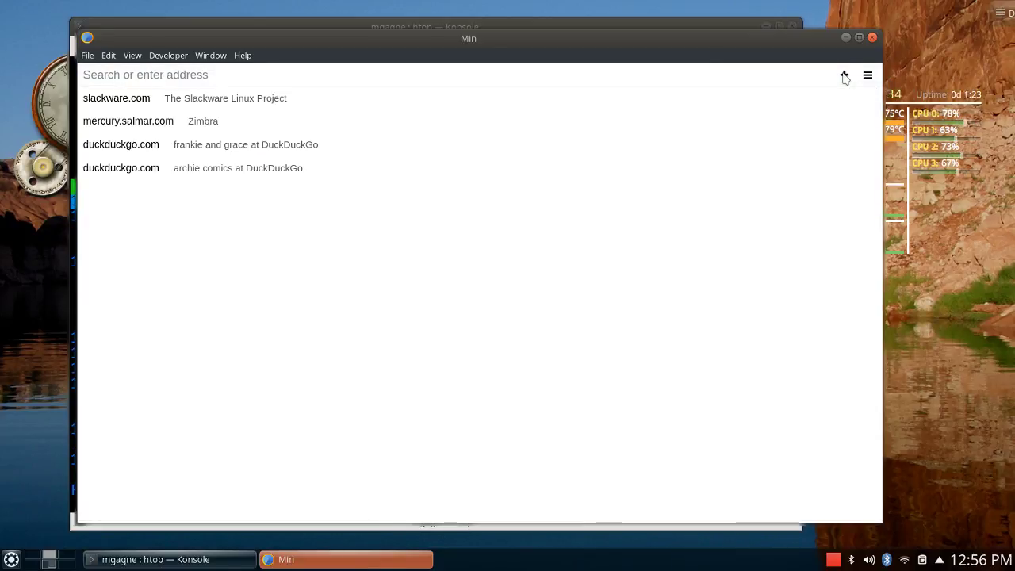
text(youtube.com/)
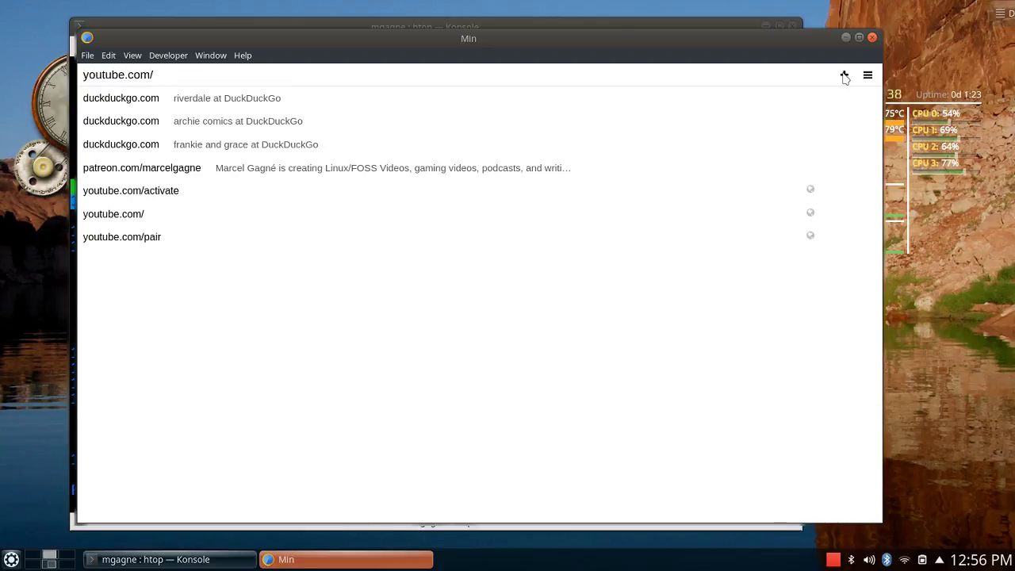
text(freethi)
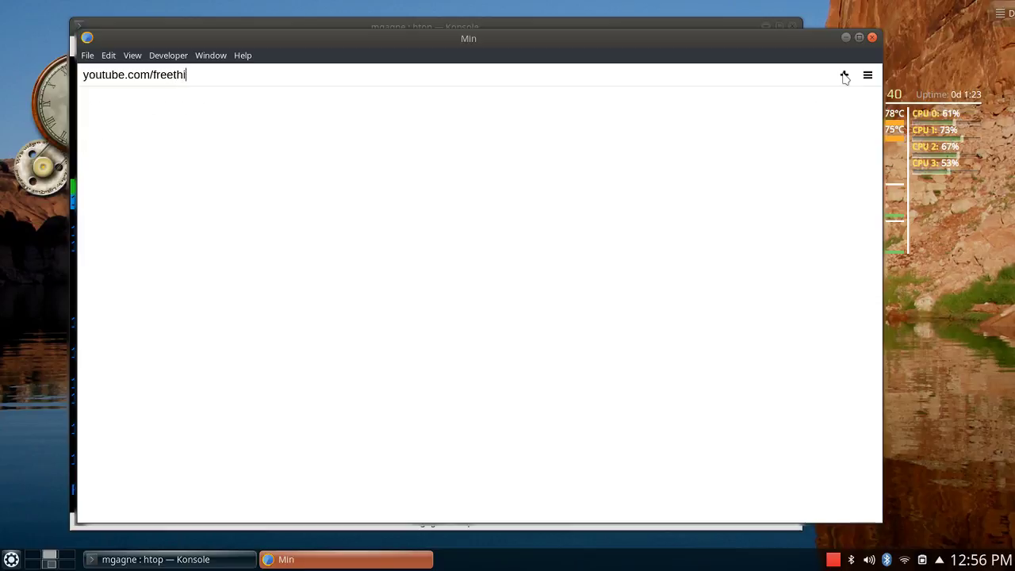
text(nkeratlarge)
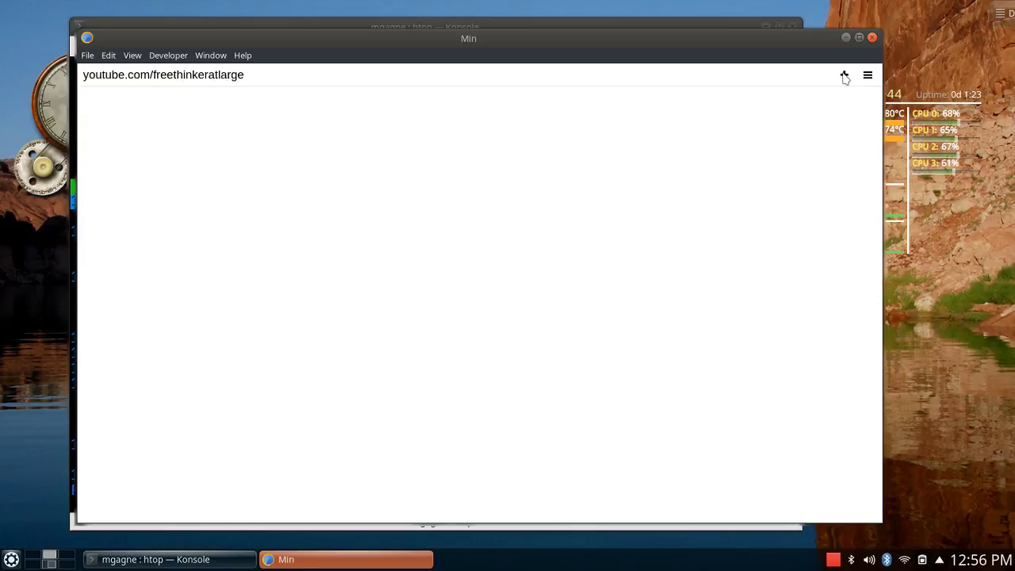
key(Return)
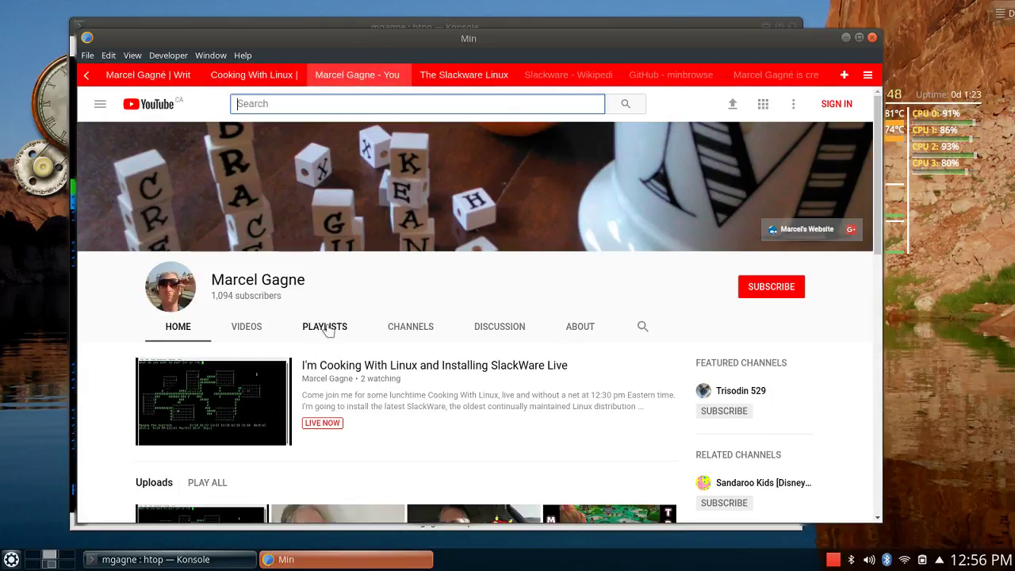
scroll(455, 390, down, 3)
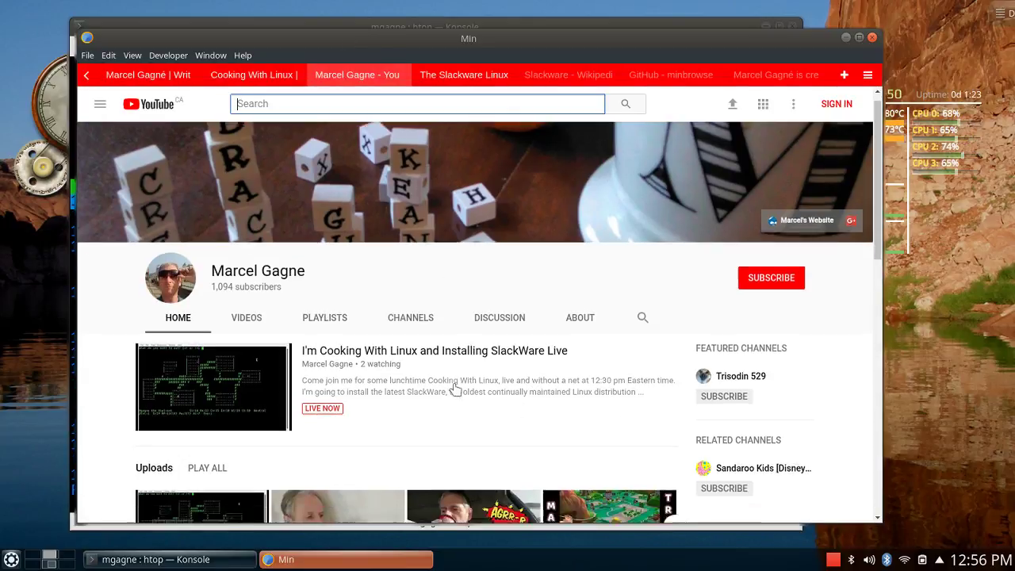
scroll(455, 389, down, 1)
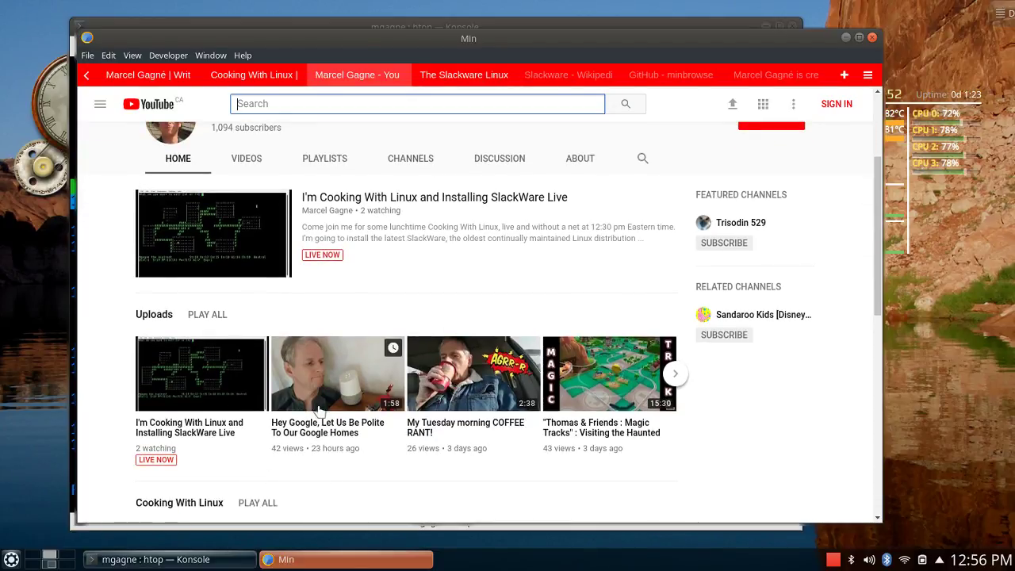
scroll(333, 429, down, 3)
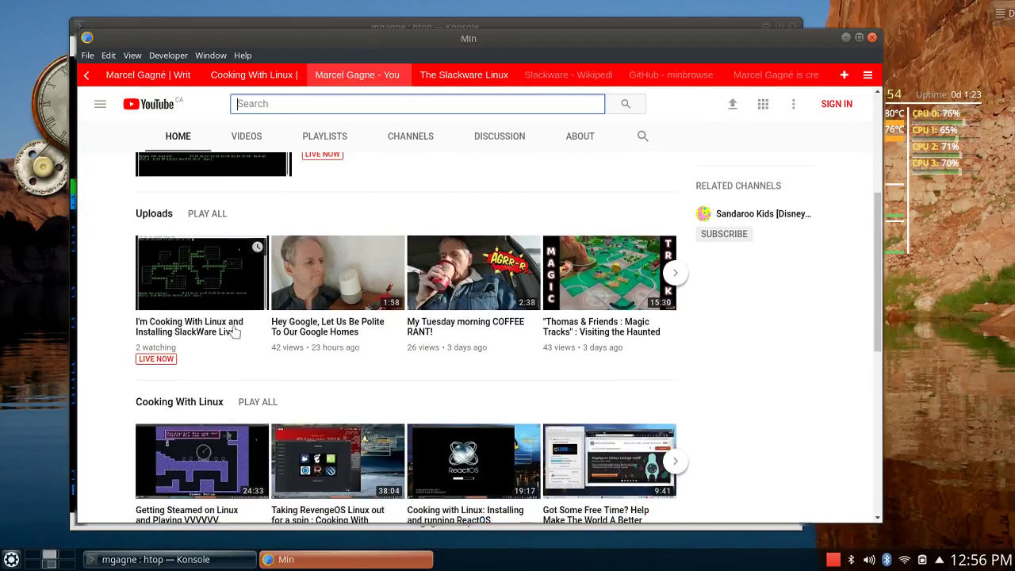
scroll(317, 357, down, 4)
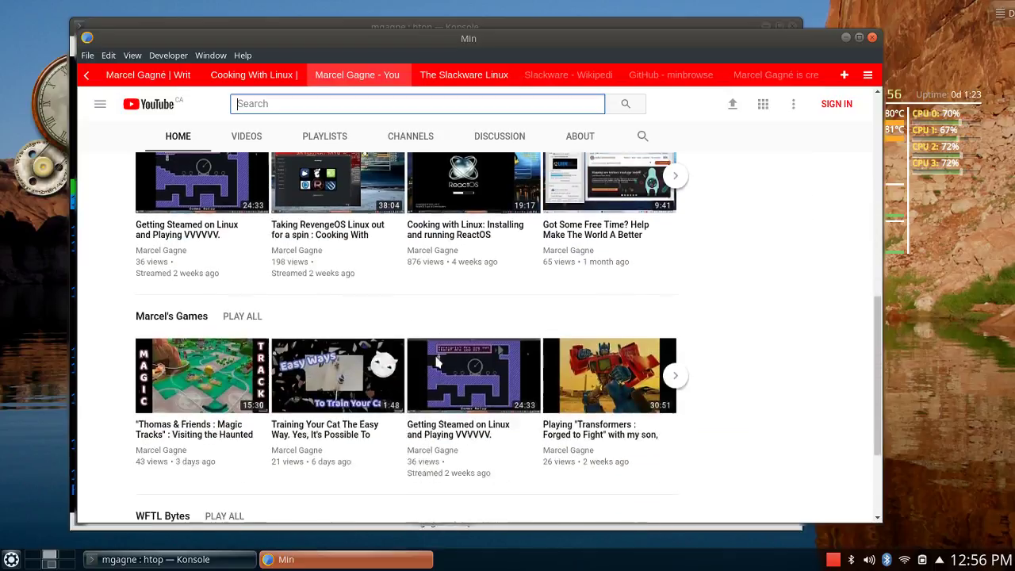
scroll(436, 354, up, 1)
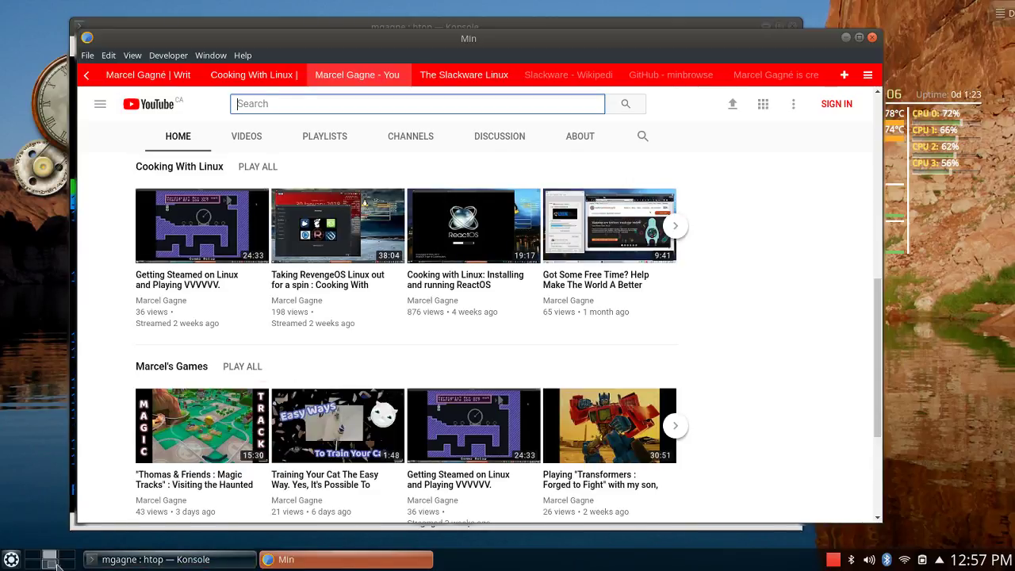
drag(54, 568, 53, 565)
click(53, 564)
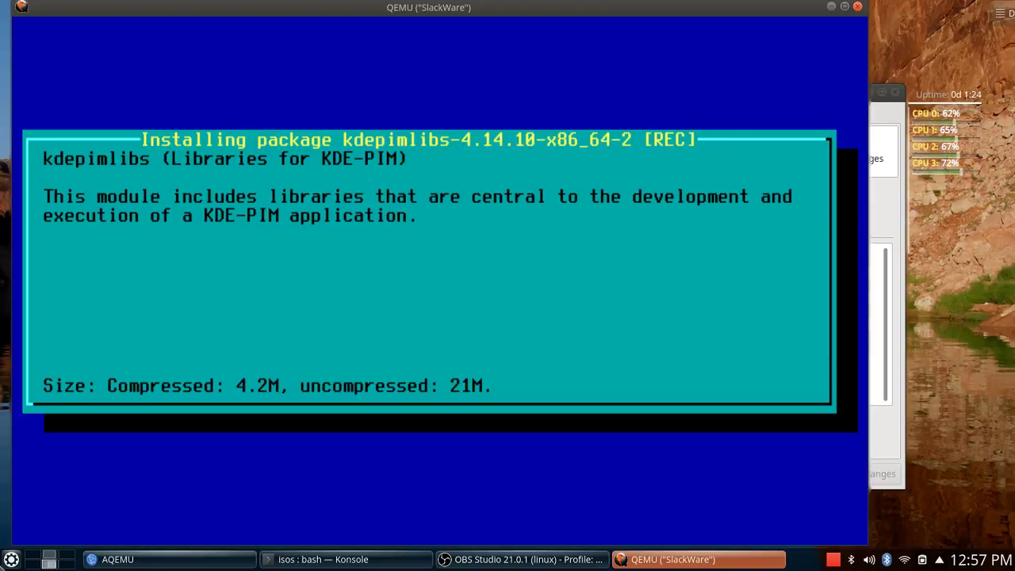
click(51, 560)
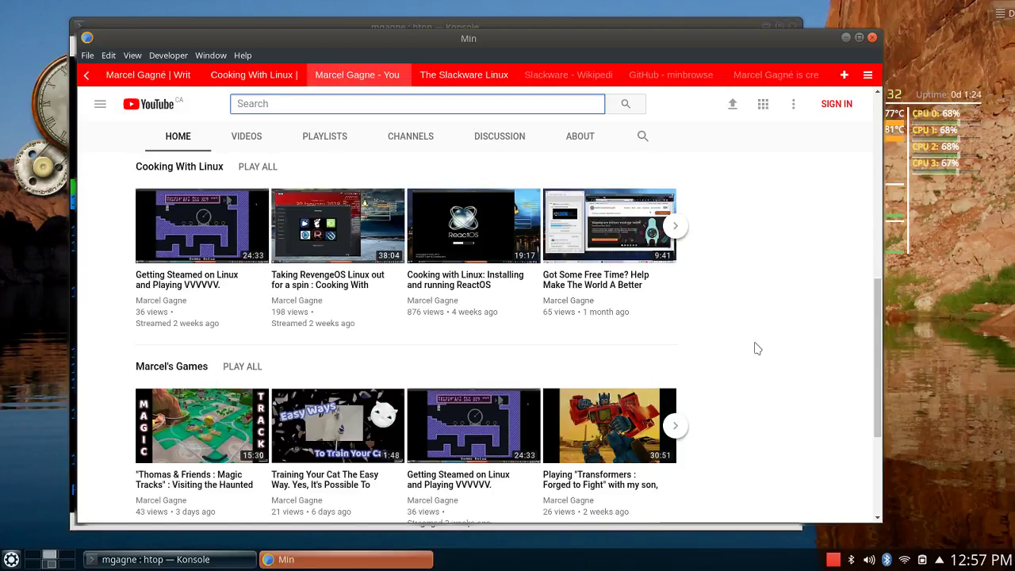
Try subscribing to the channel, then dismiss the sign-in prompt.
scroll(757, 349, up, 3)
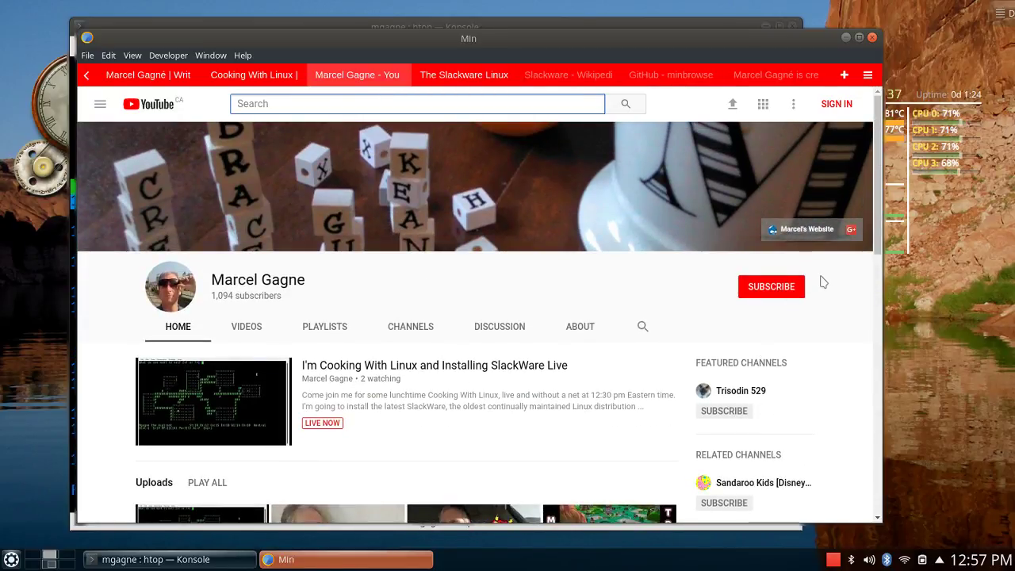
click(759, 294)
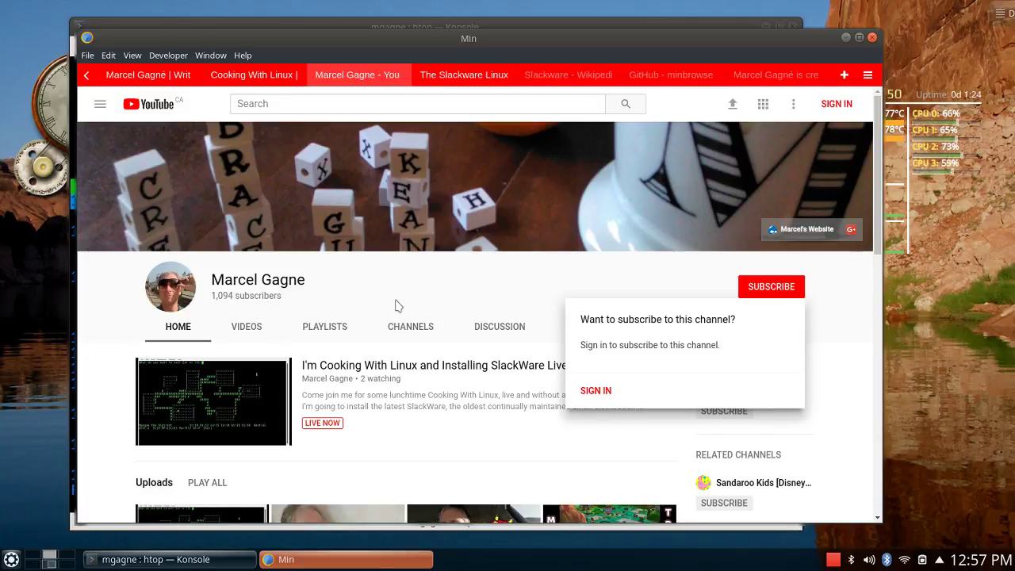
click(473, 282)
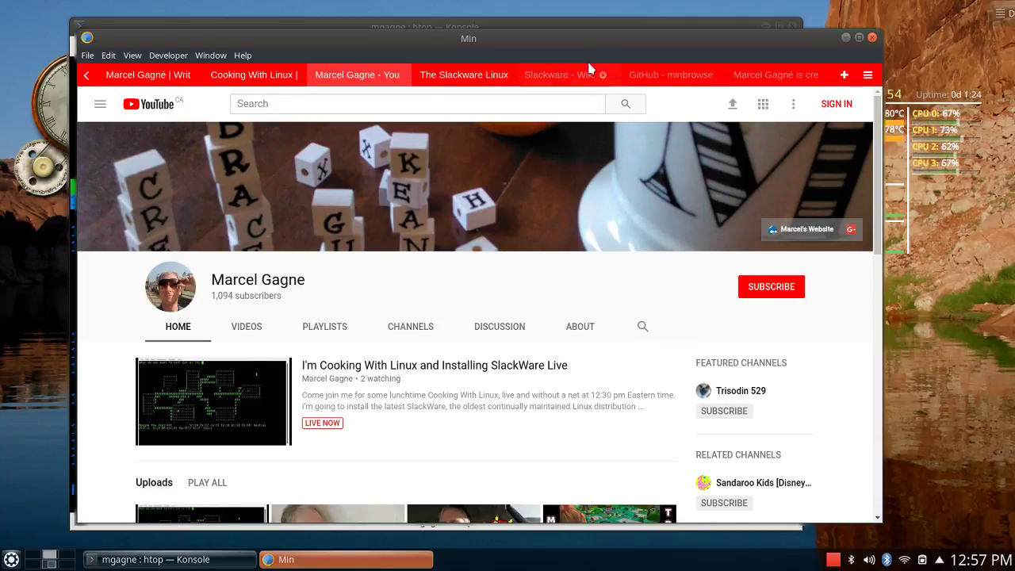
Play the 'Hey Google, Let Us Be Polite To Our Google Homes' upload and pause it.
scroll(465, 396, down, 4)
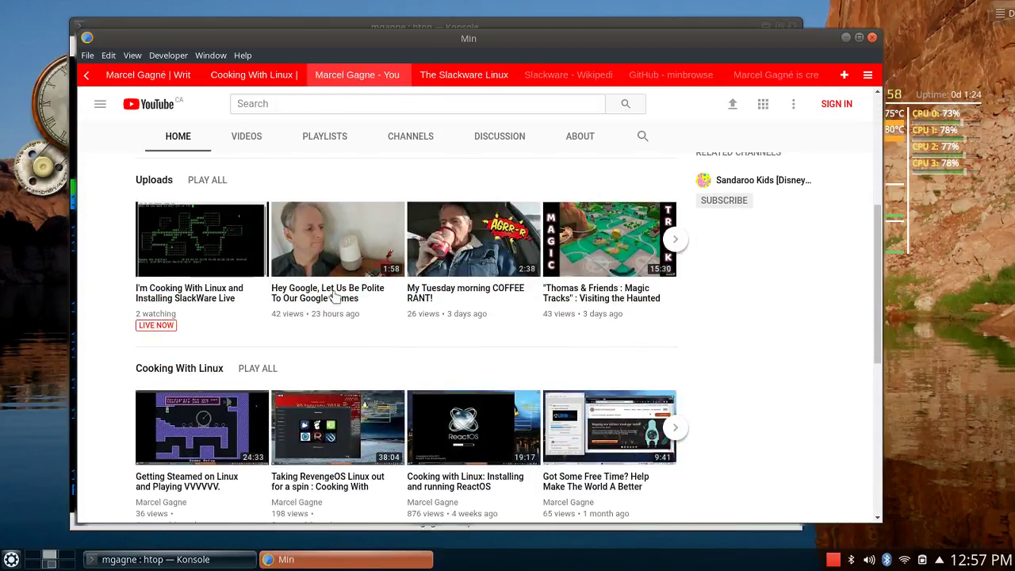
click(339, 298)
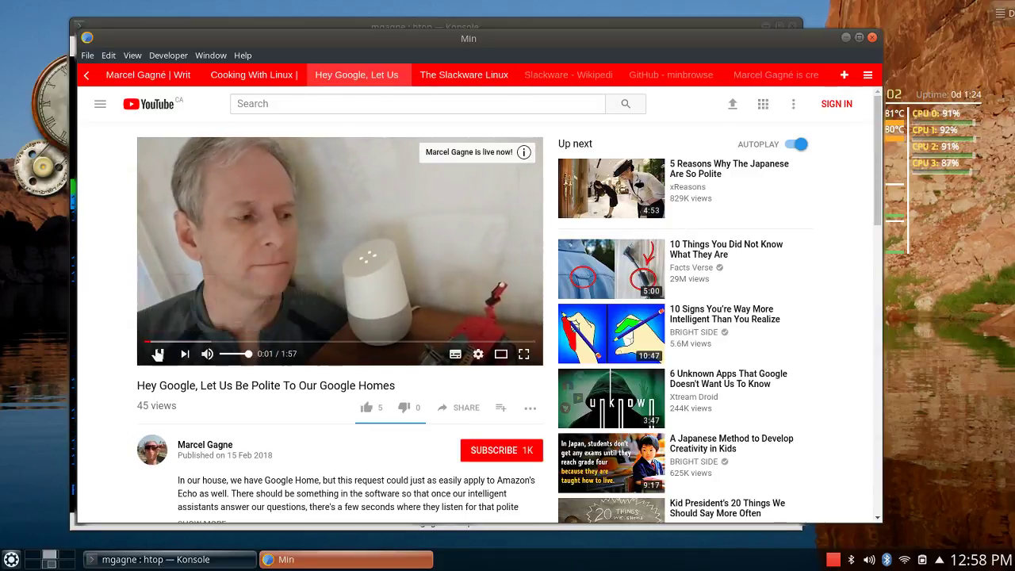
click(192, 334)
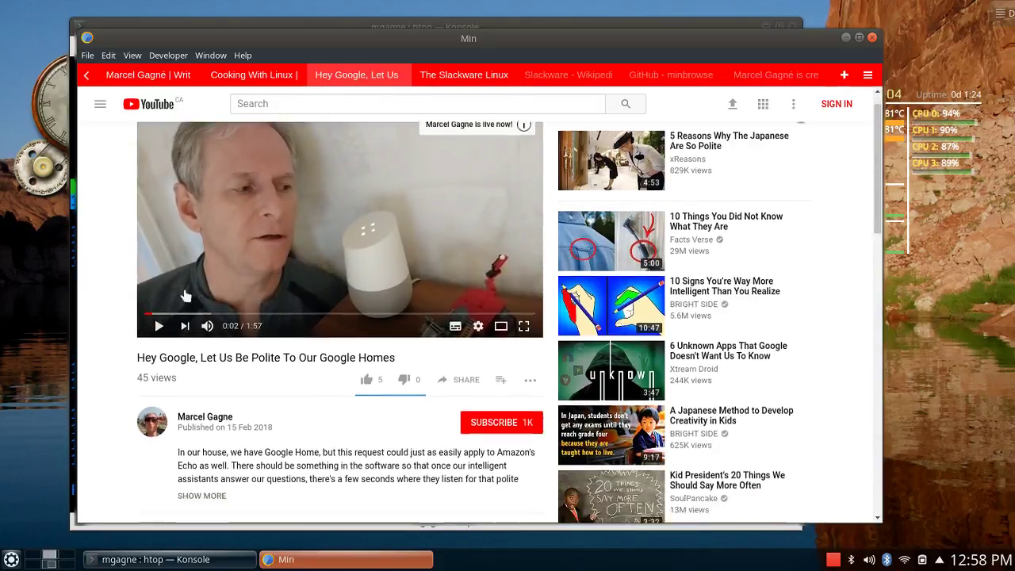
scroll(184, 293, down, 4)
scroll(516, 362, up, 4)
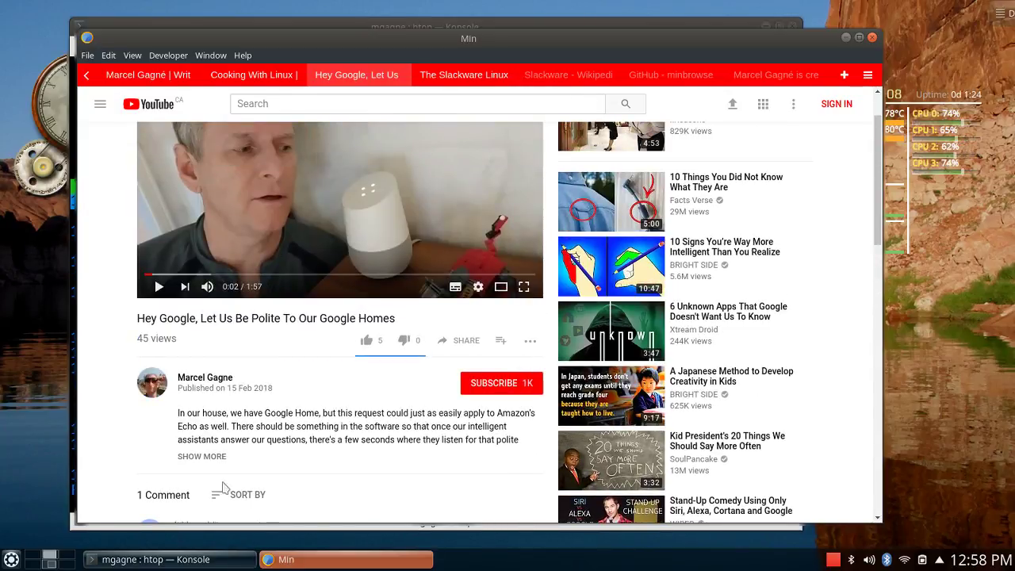
scroll(382, 372, up, 2)
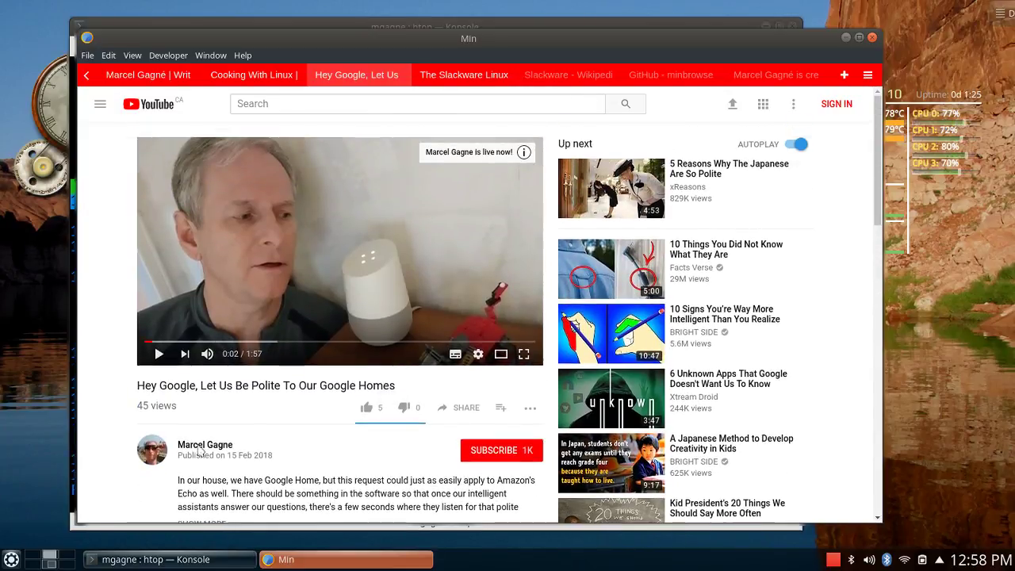
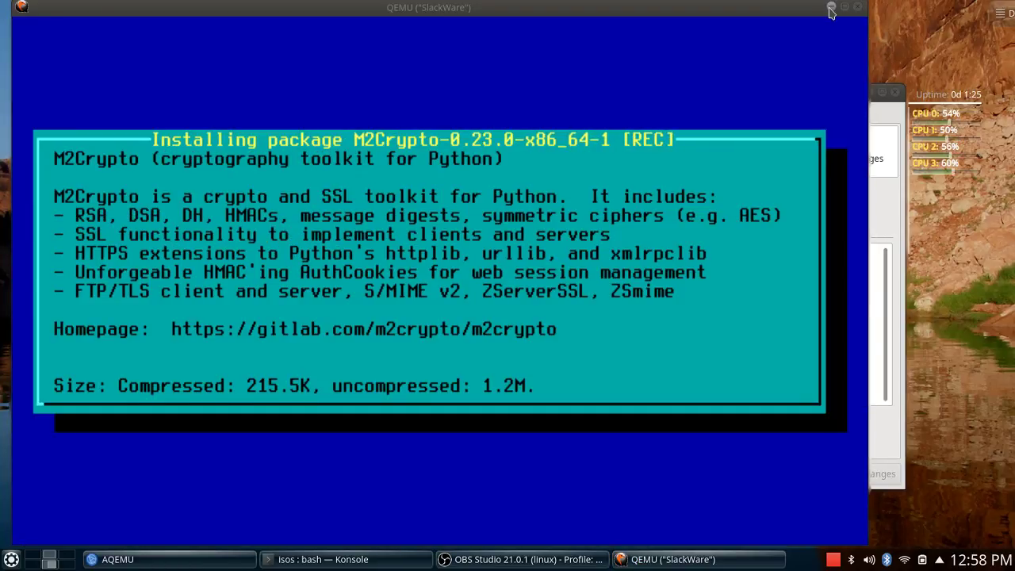
Minimize the AQEMU manager, move the SlackWare installer window to the lower left, and open the launcher.
click(831, 8)
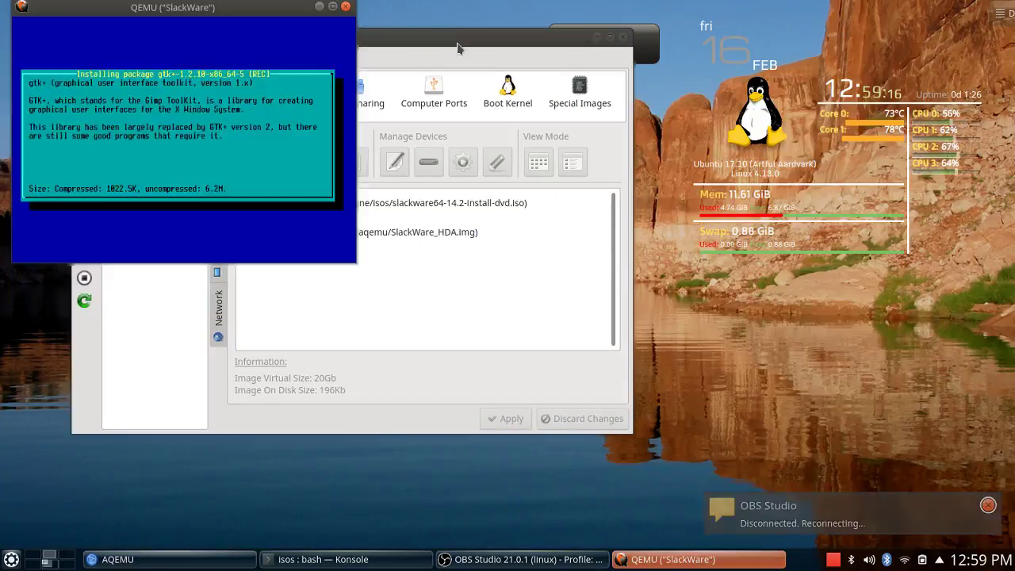
right_click(448, 16)
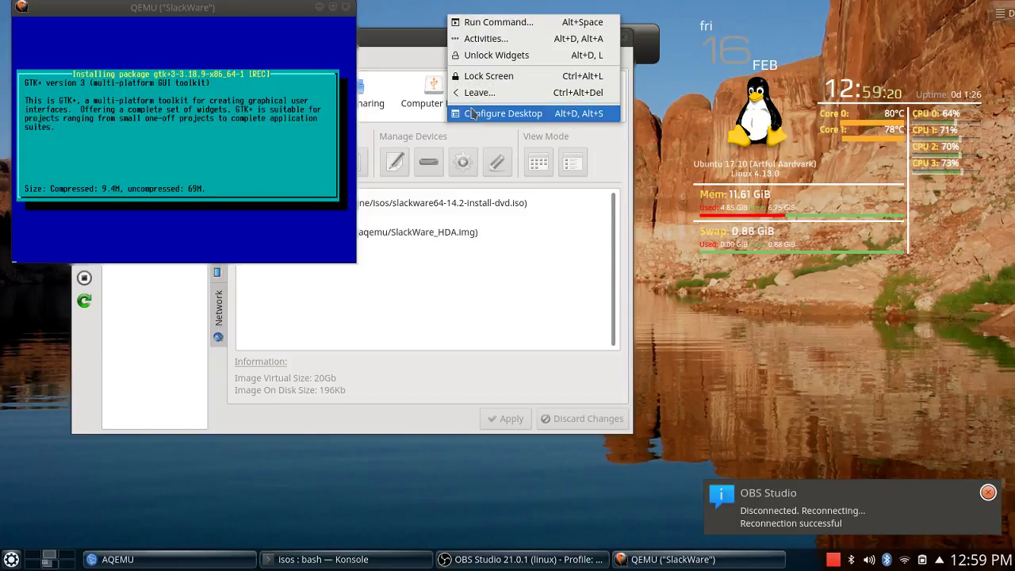
click(565, 35)
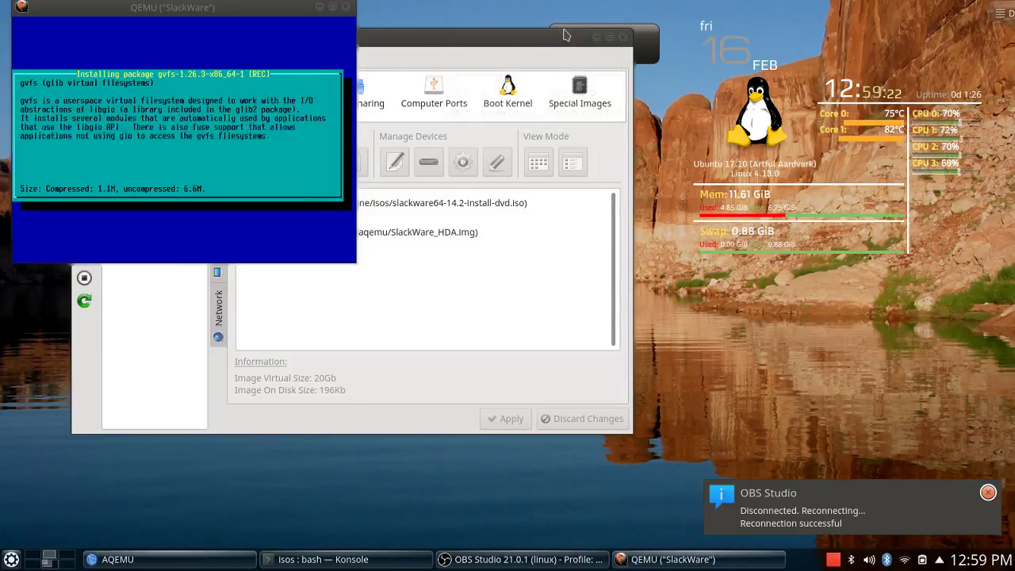
click(596, 36)
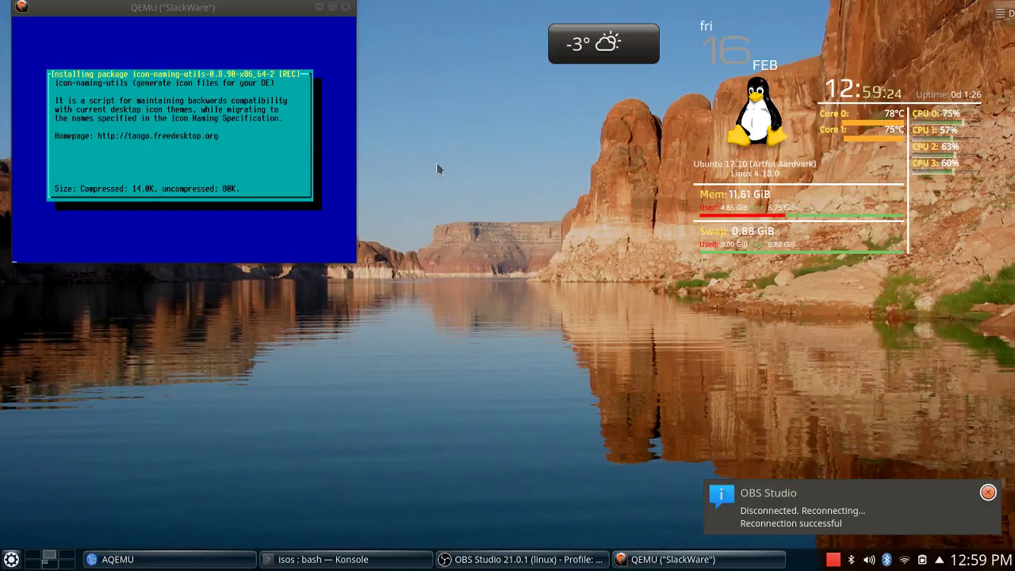
drag(224, 7, 240, 268)
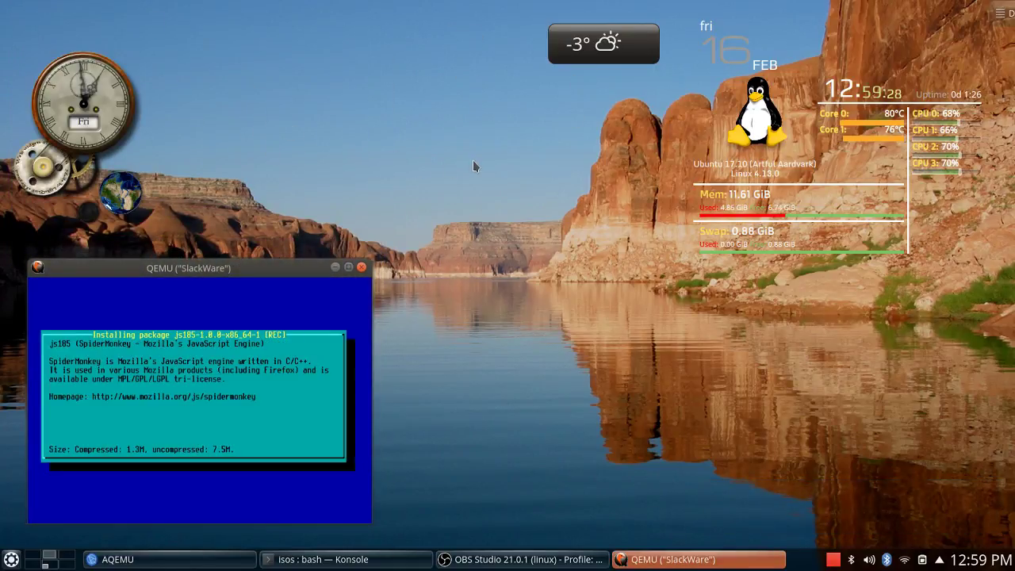
right_click(468, 132)
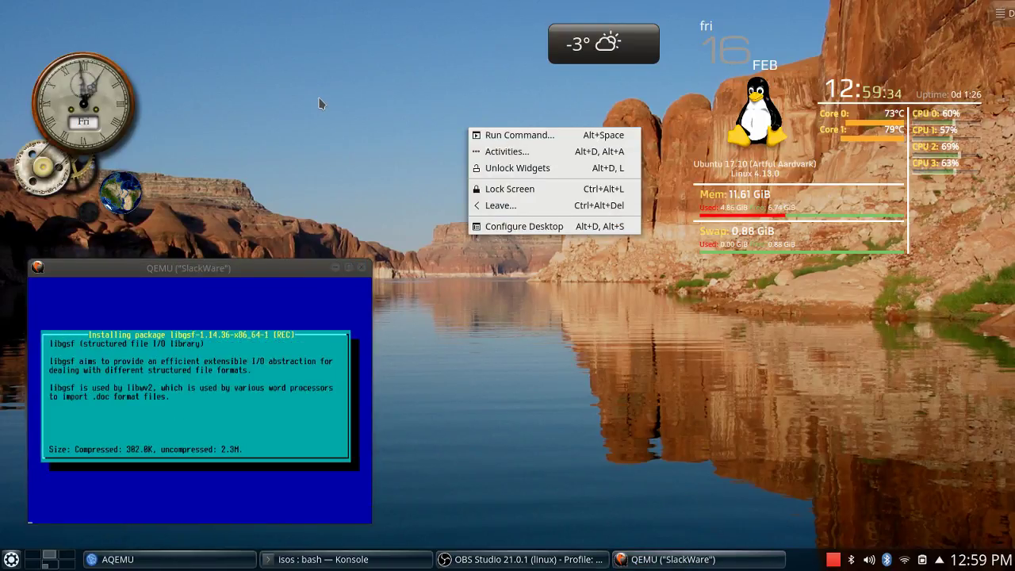
click(317, 102)
click(11, 559)
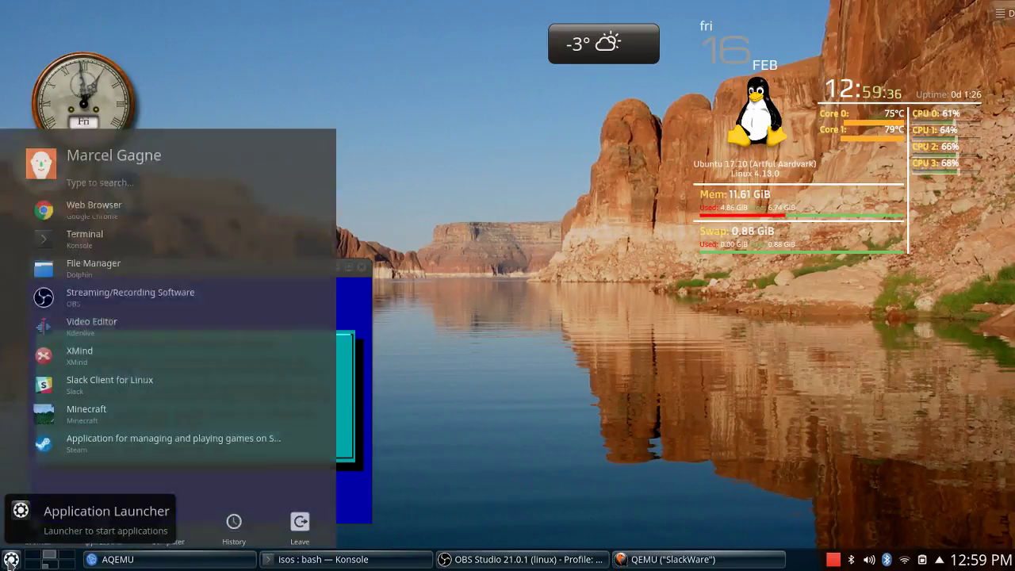
Launch System Settings from Kickoff's Computer list and go to its Workspace Theme page.
click(176, 532)
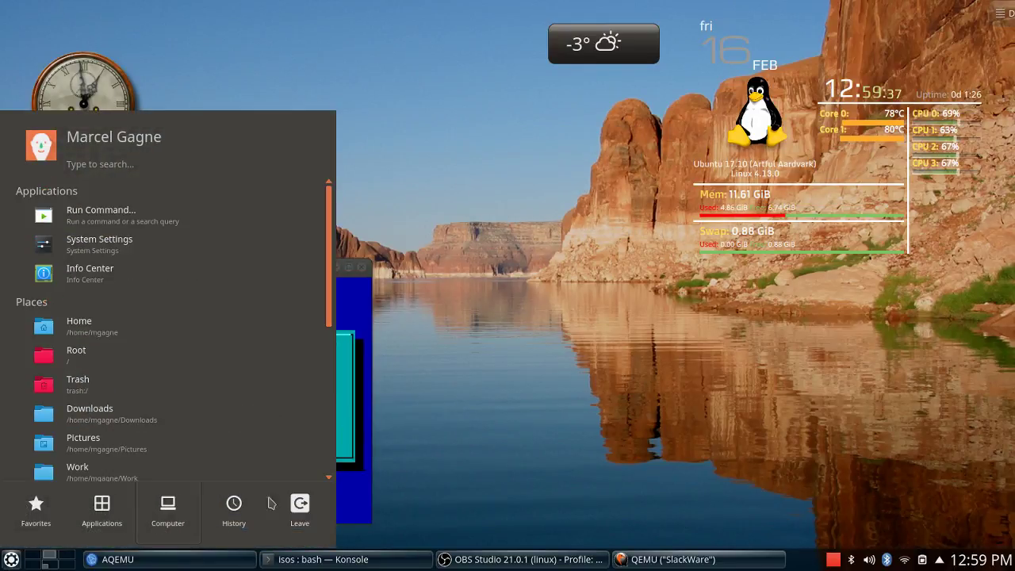
click(136, 245)
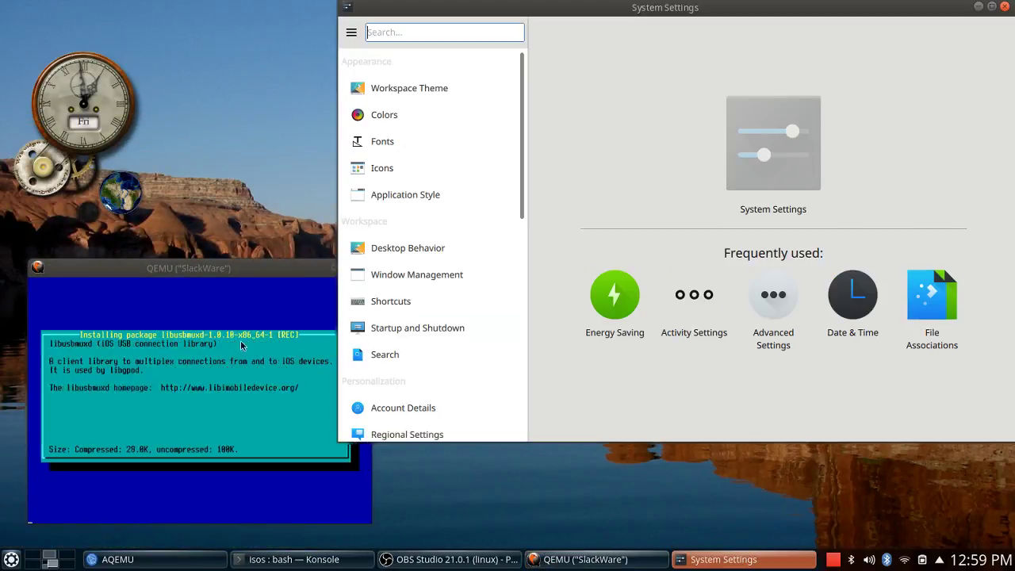
drag(589, 9, 540, 53)
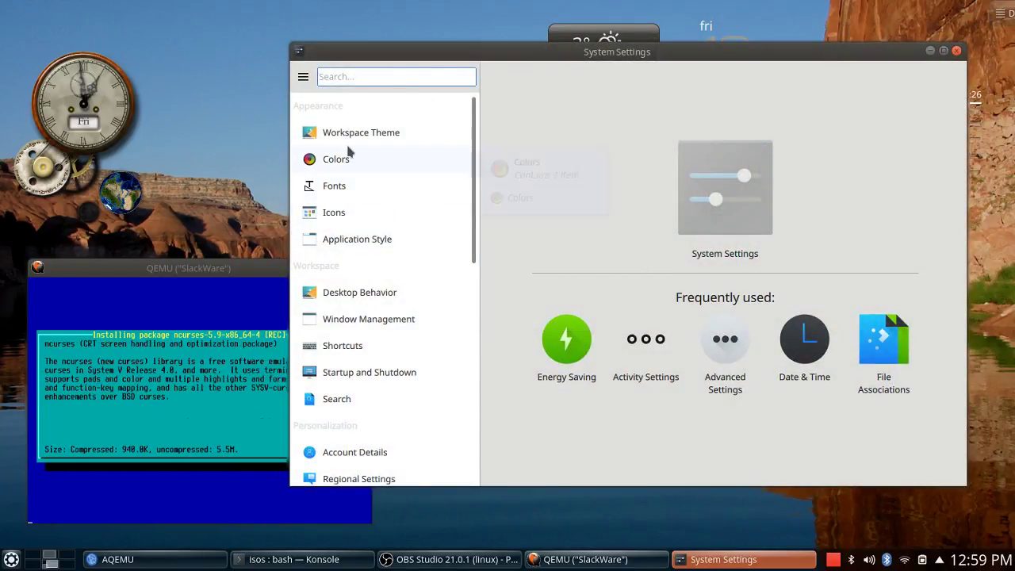
click(384, 129)
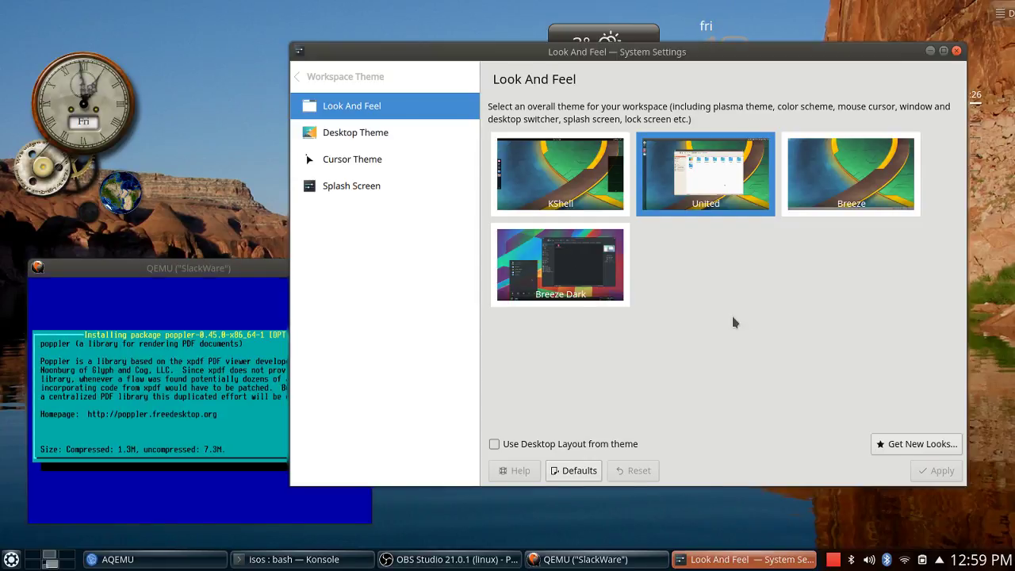
Apply the Breeze Dark look and feel and open Get New Looks.
click(577, 283)
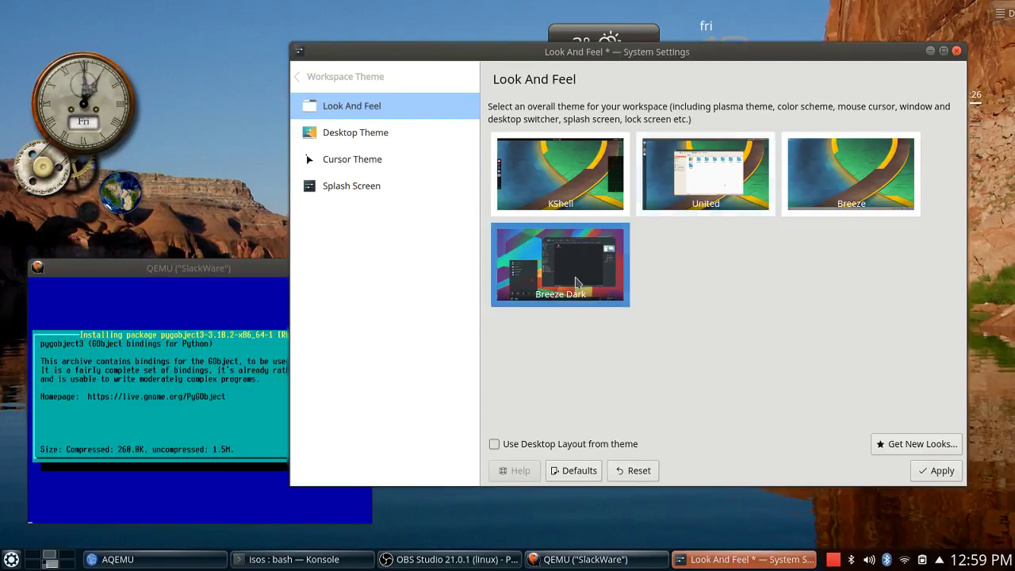
click(944, 474)
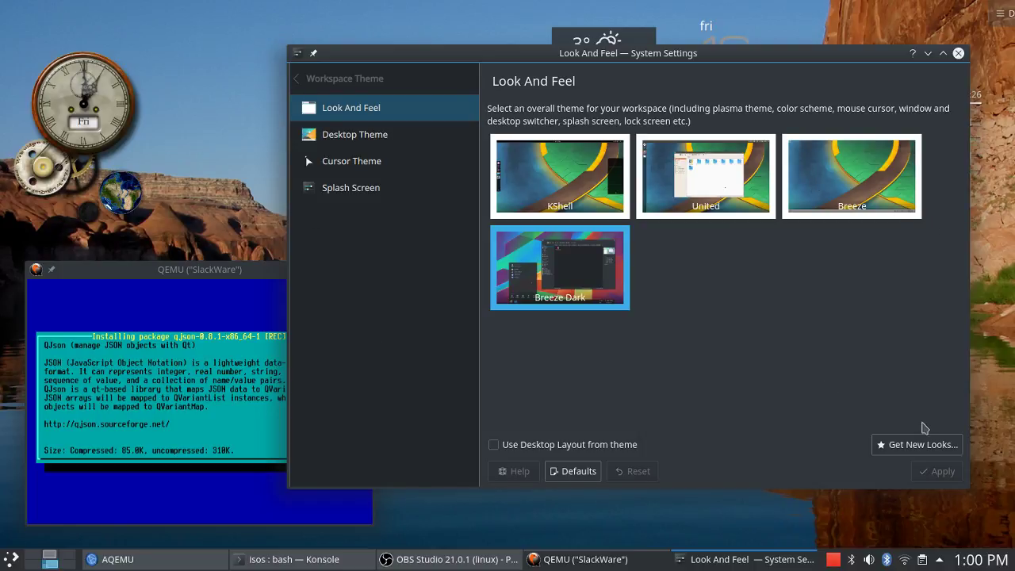
click(930, 445)
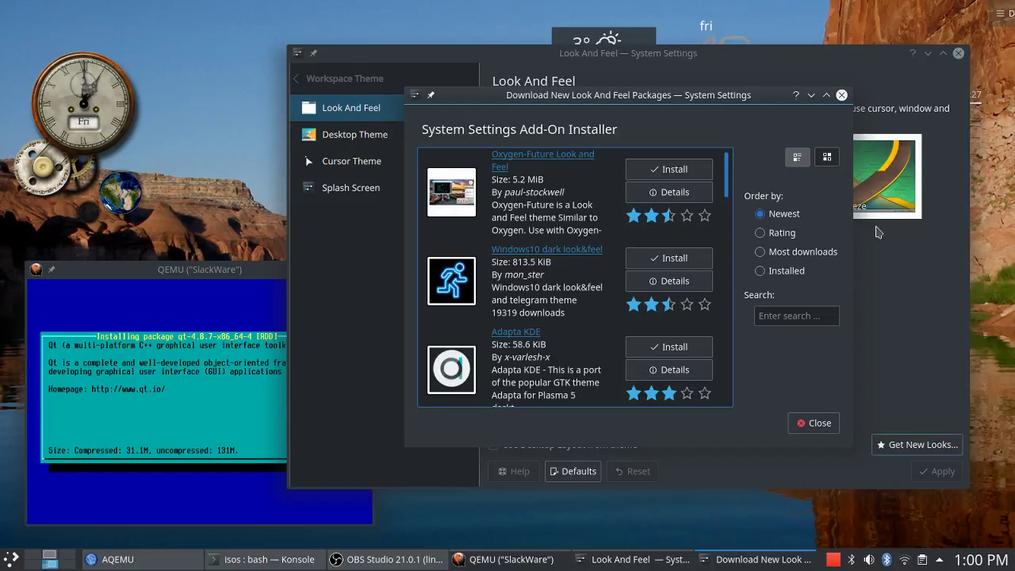
Reopen Get New Looks and sort the available packages by Rating.
click(842, 95)
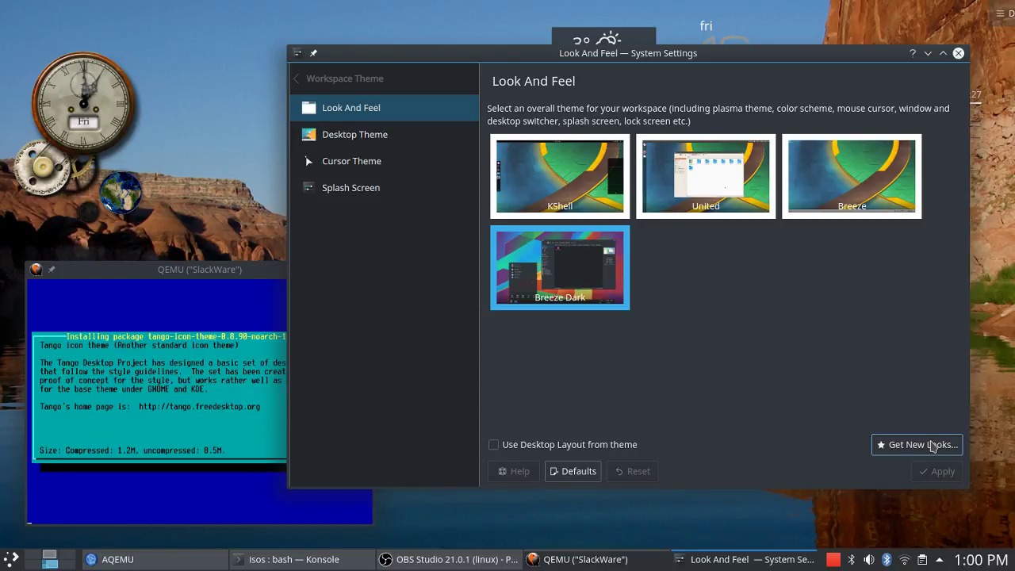
click(931, 449)
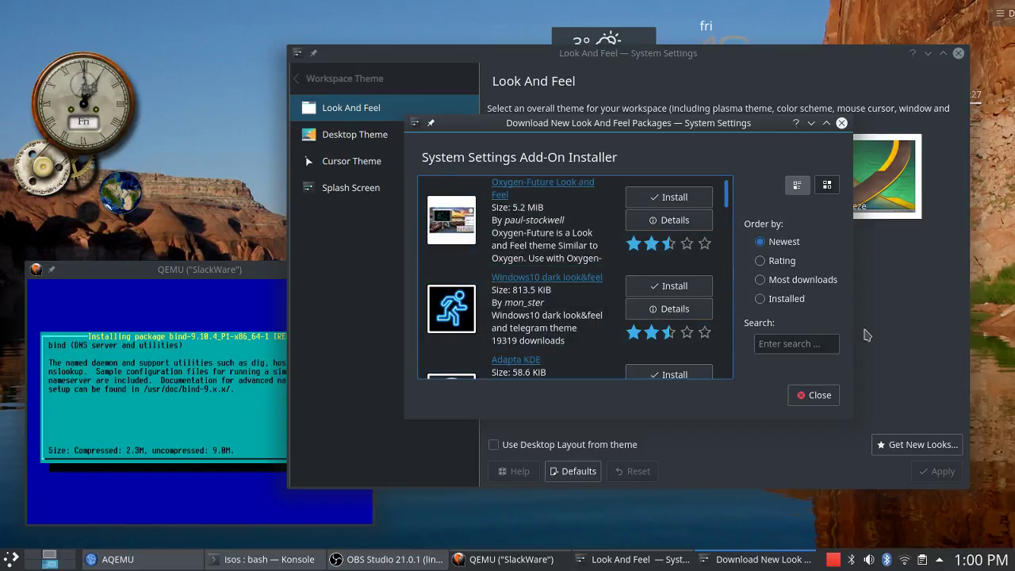
click(764, 260)
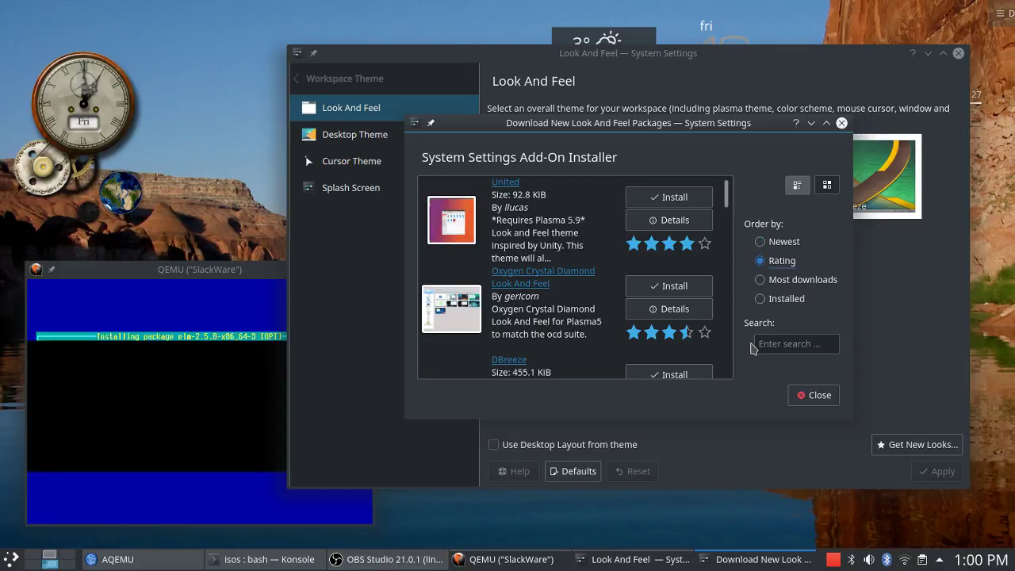
scroll(571, 278, down, 3)
click(213, 282)
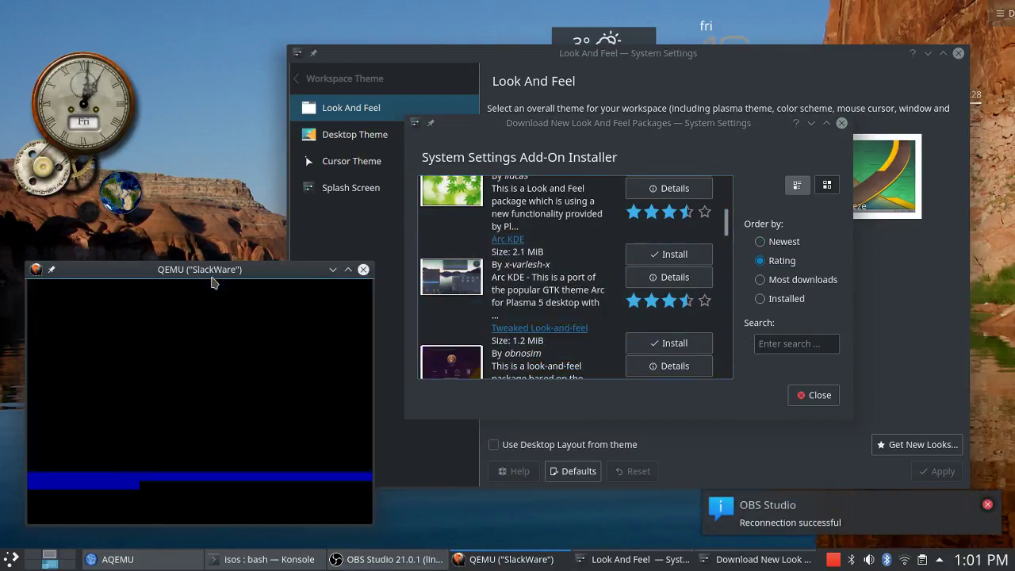
click(530, 135)
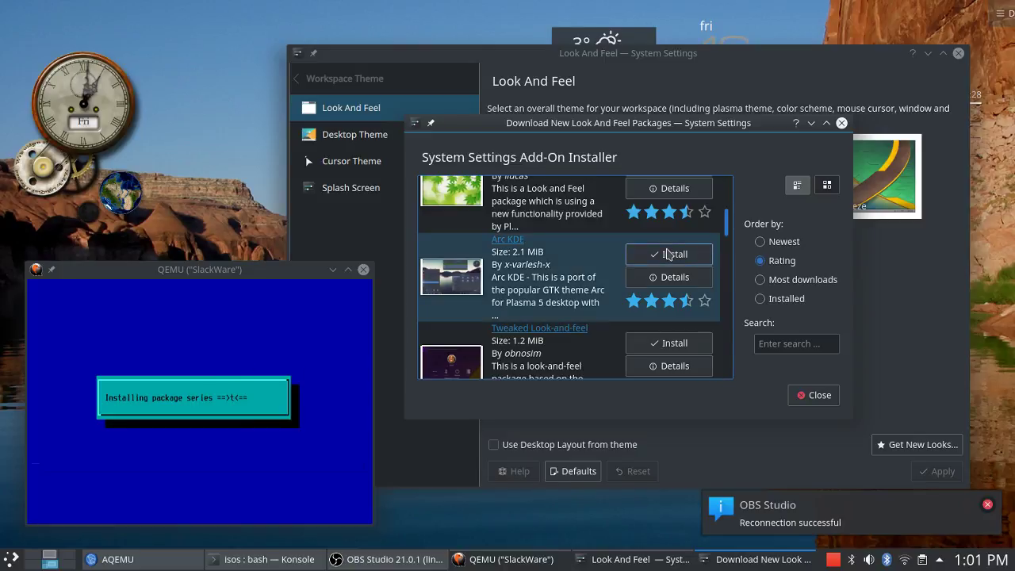
scroll(537, 293, down, 1)
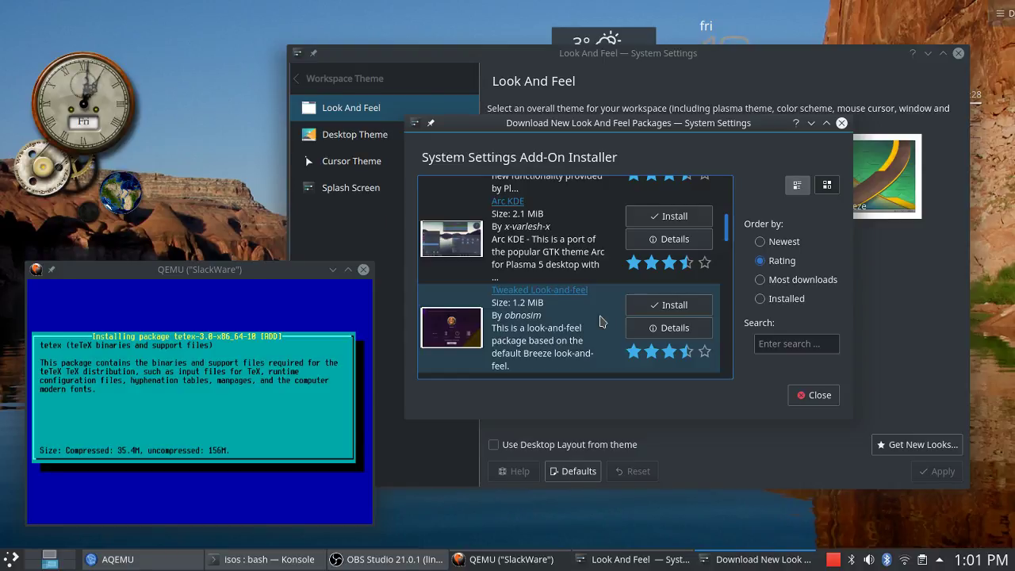
Re-sort the package list by Most downloads and scroll through it.
click(761, 280)
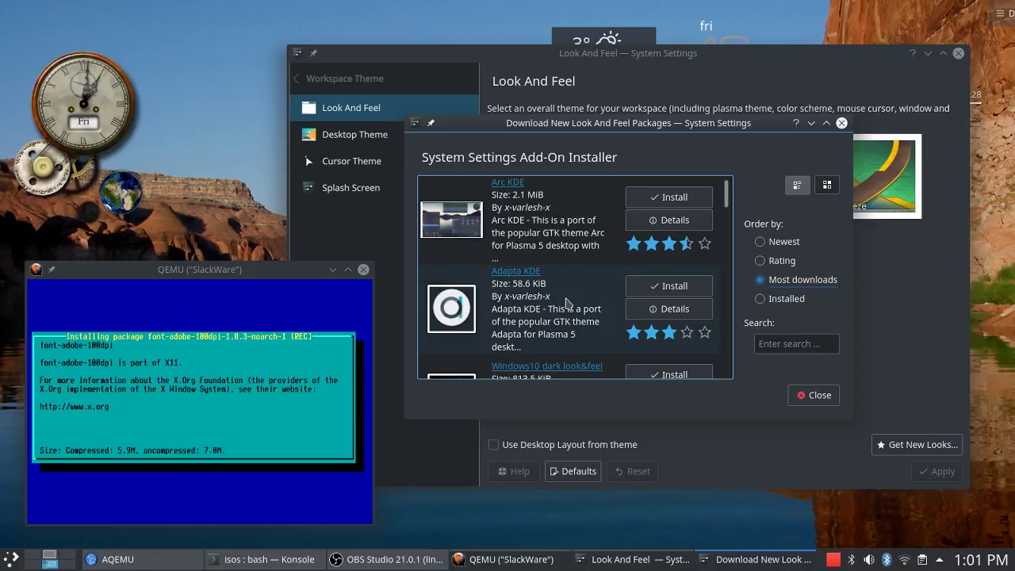
scroll(566, 303, down, 5)
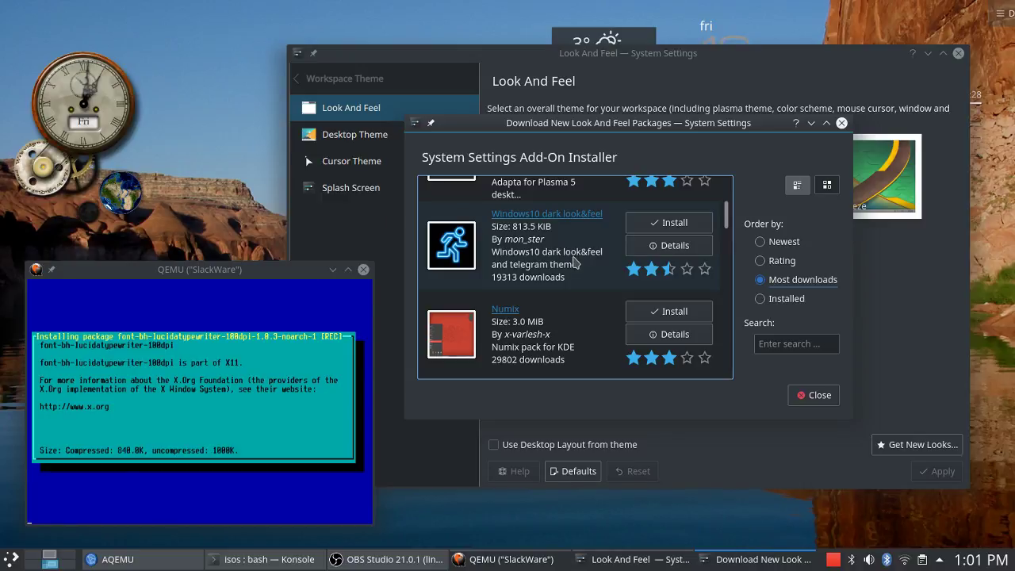
scroll(575, 262, down, 2)
scroll(577, 266, up, 1)
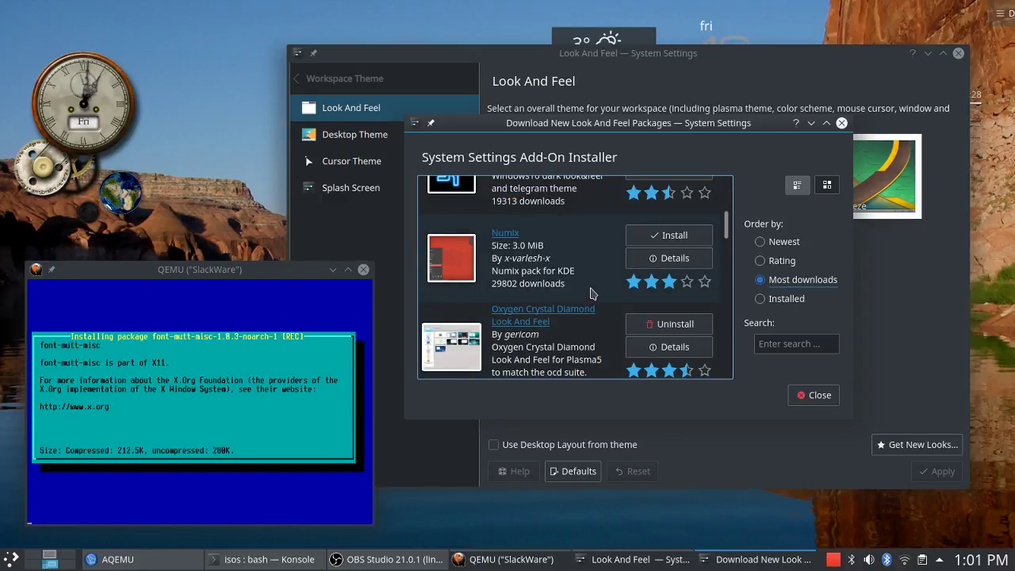
scroll(591, 292, down, 2)
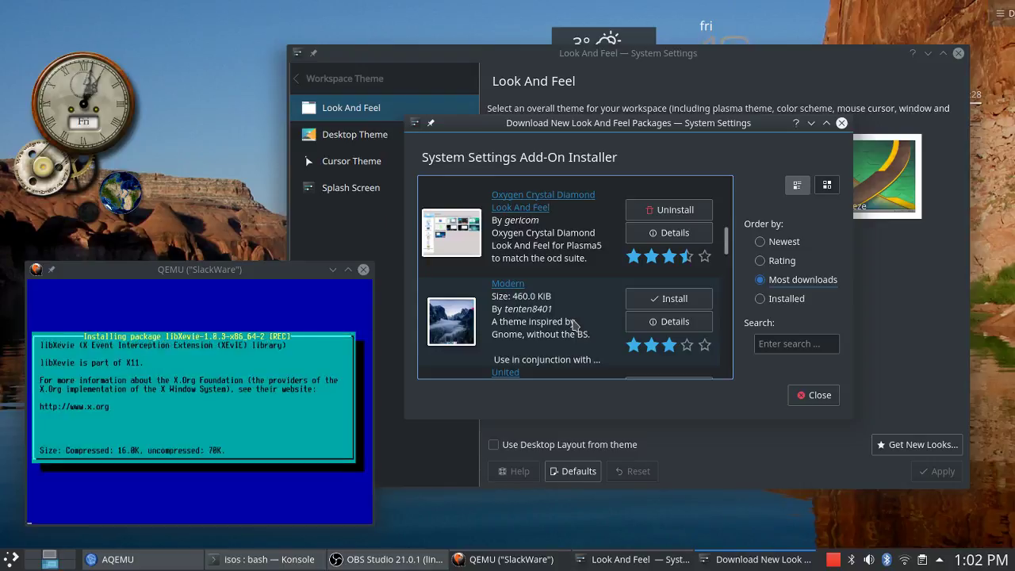
Install Modern's yosemite.jpg and the EQuilibrium KDE edition package, then close the installer.
click(666, 307)
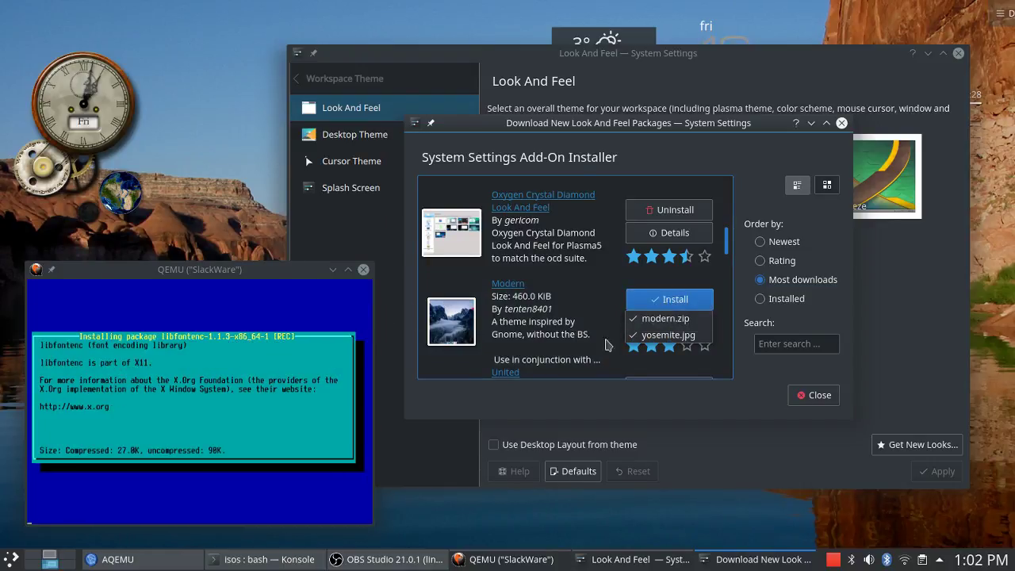
click(678, 336)
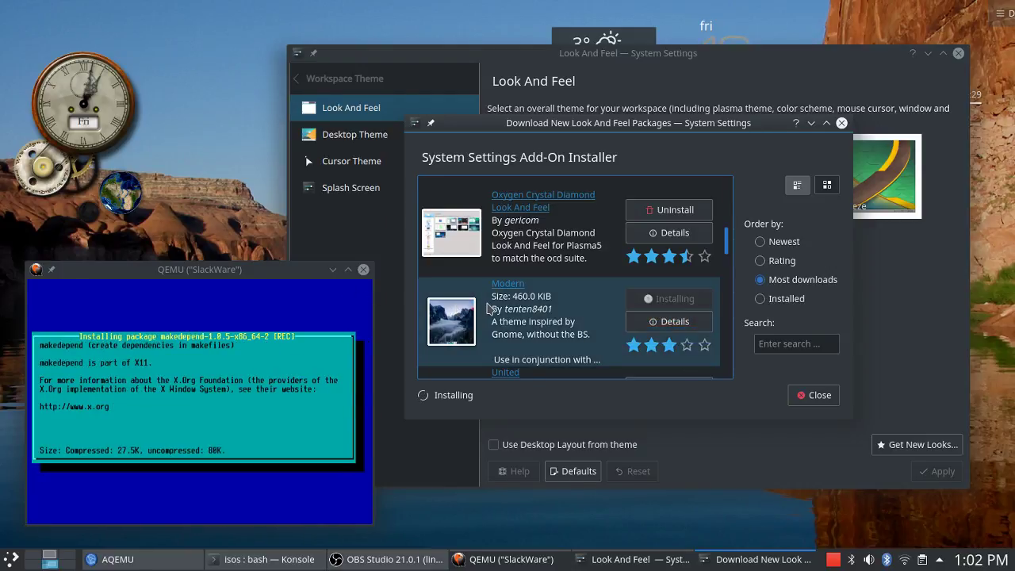
scroll(579, 329, down, 2)
scroll(575, 309, down, 2)
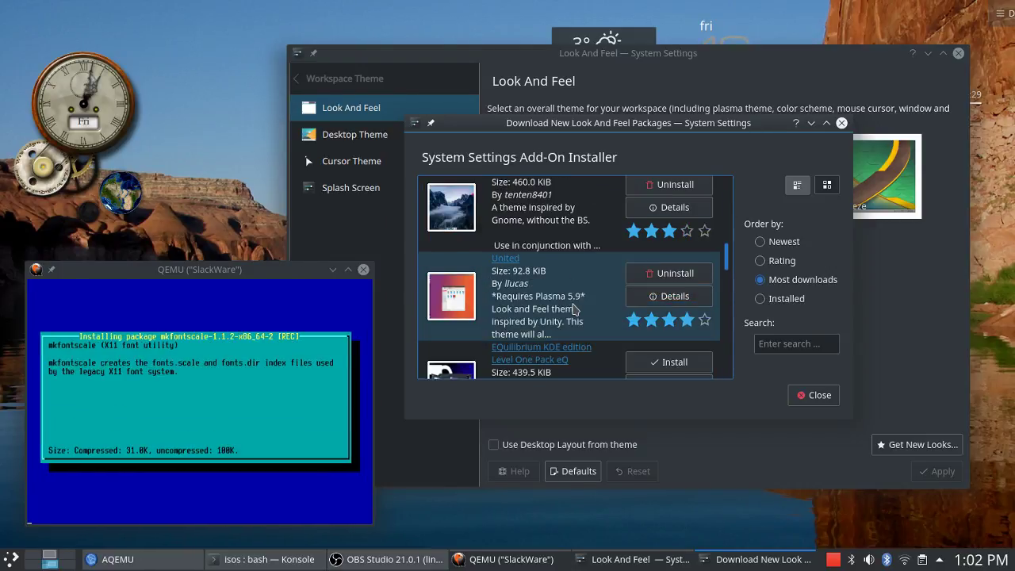
scroll(577, 310, down, 2)
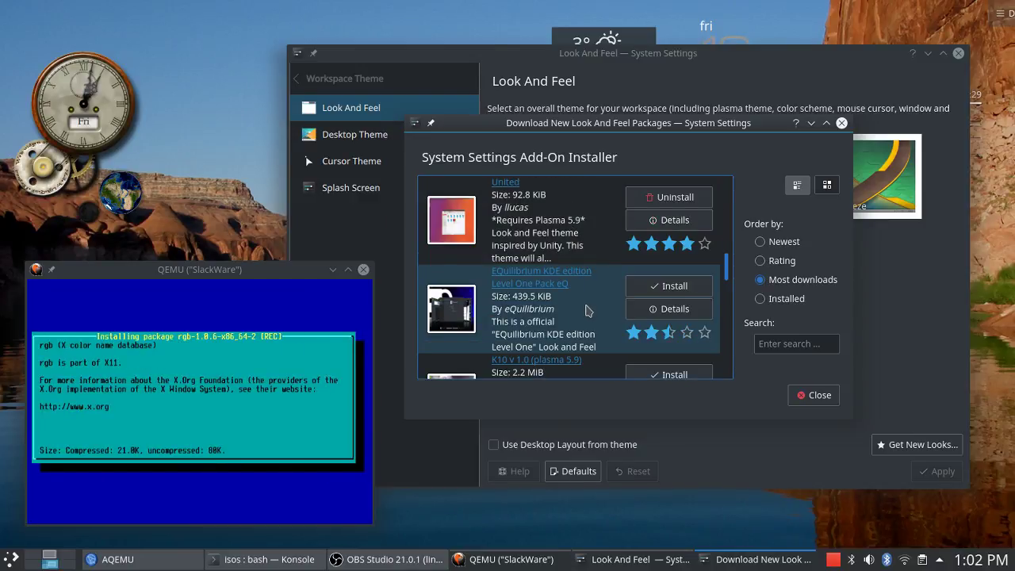
scroll(525, 317, up, 1)
scroll(584, 257, down, 1)
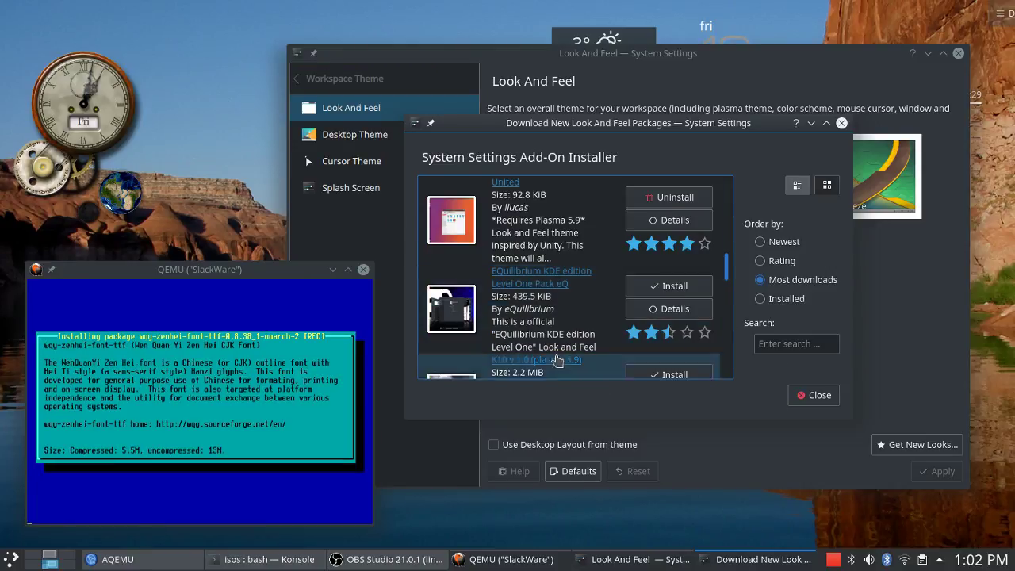
click(671, 287)
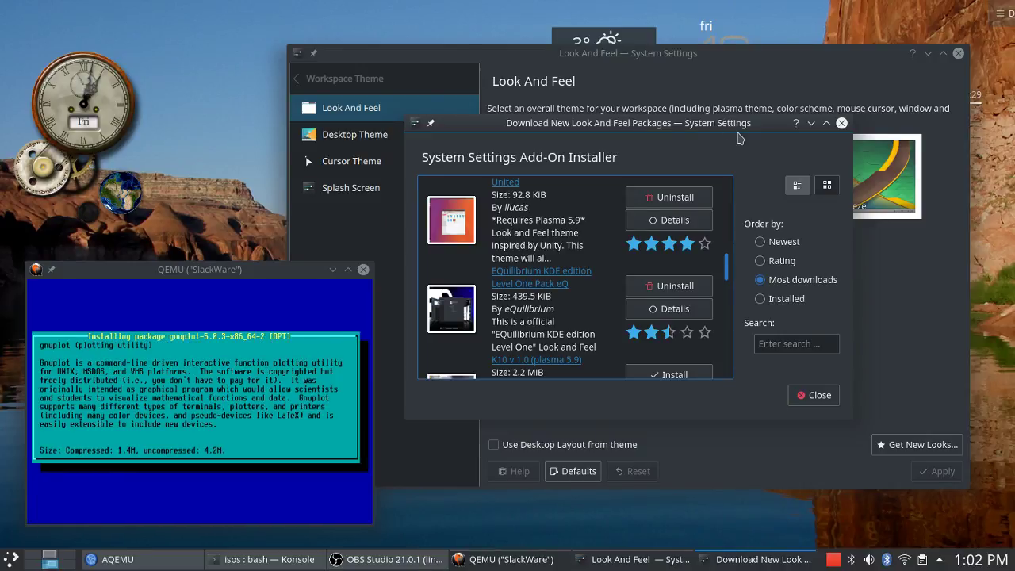
click(817, 396)
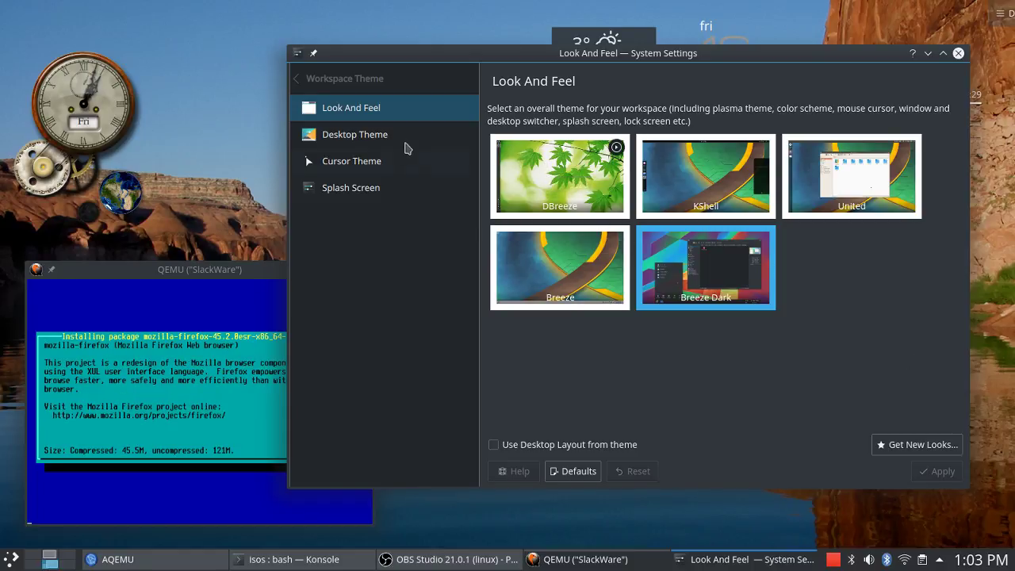
Select the DBreeze look-and-feel theme and apply it.
click(372, 135)
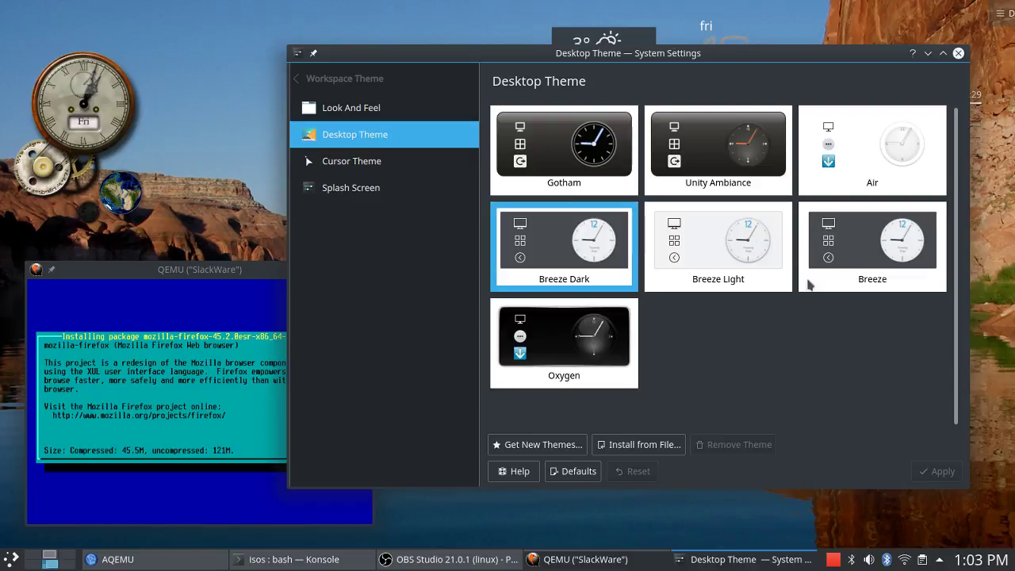
click(376, 109)
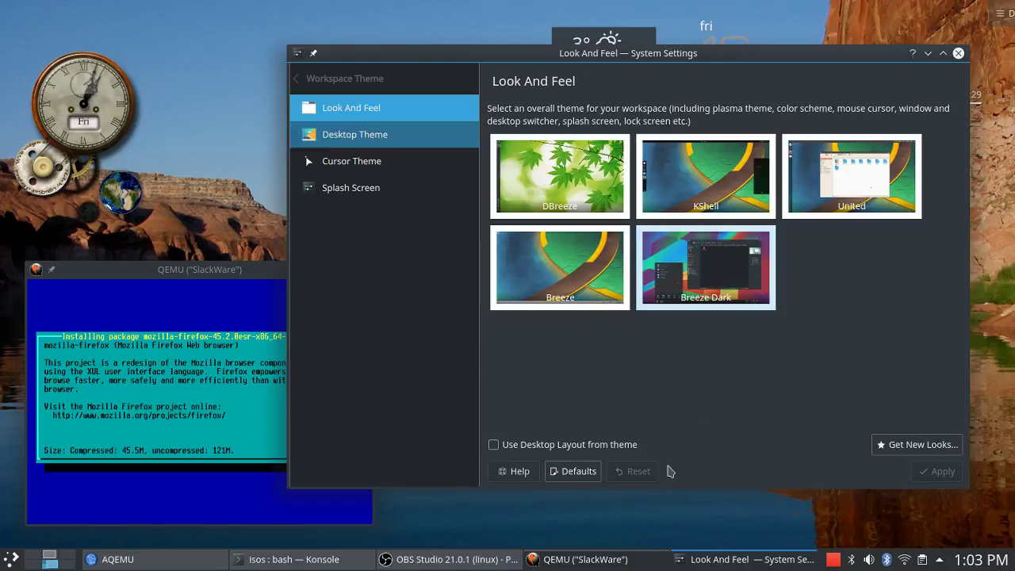
click(565, 208)
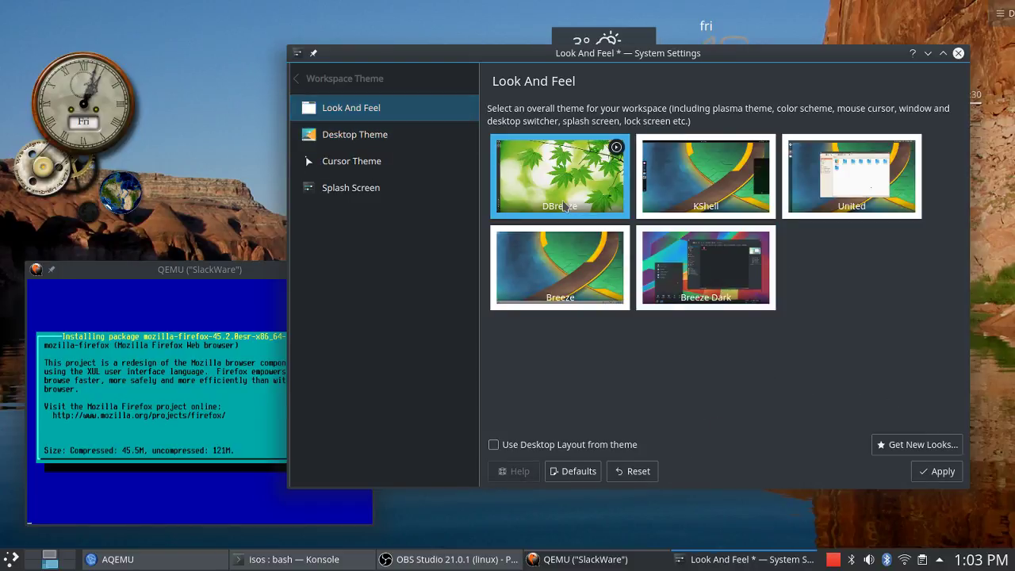
click(941, 476)
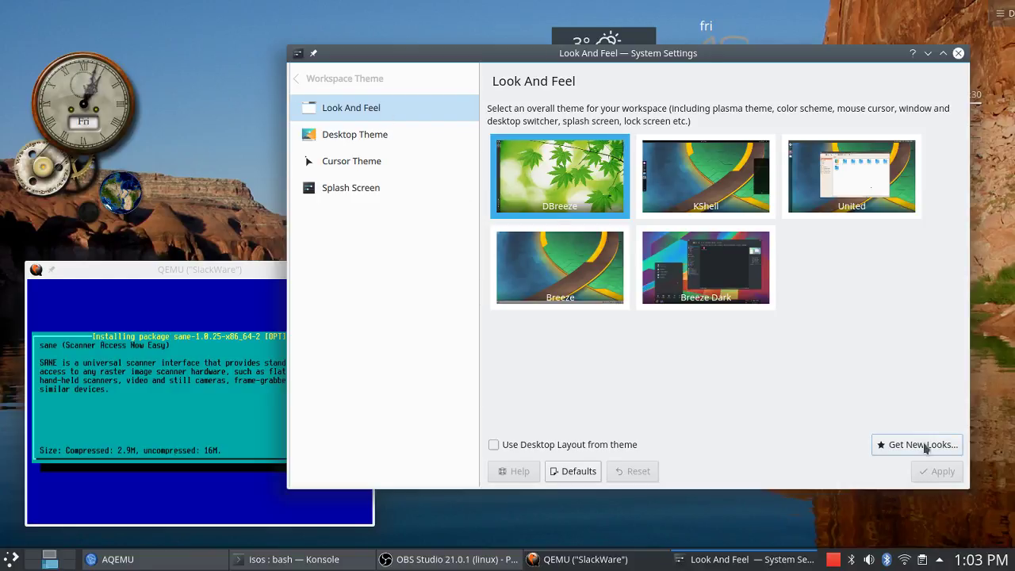
Reposition the settings window and briefly minimize it to view the desktop.
click(347, 139)
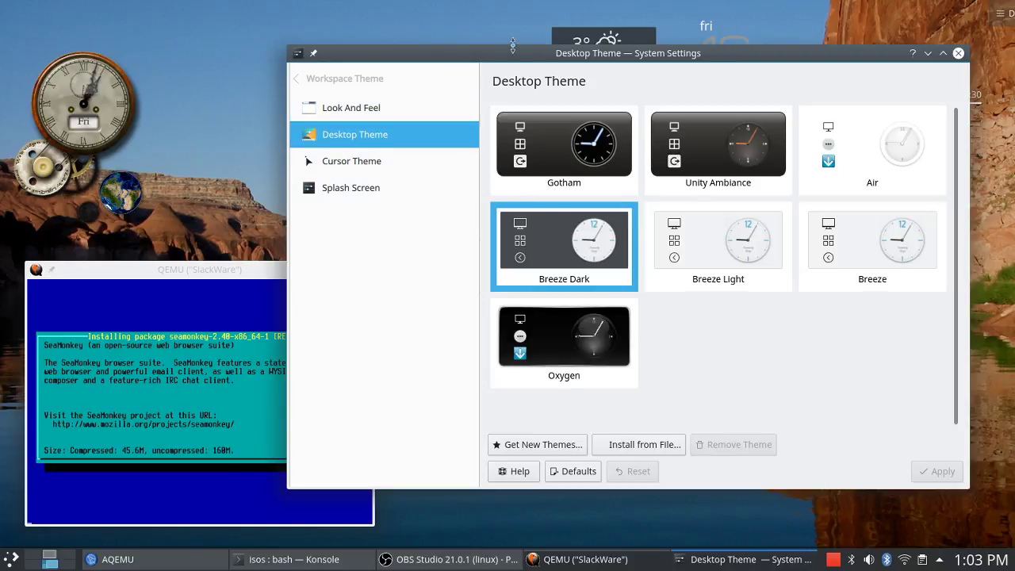
drag(516, 53, 522, 100)
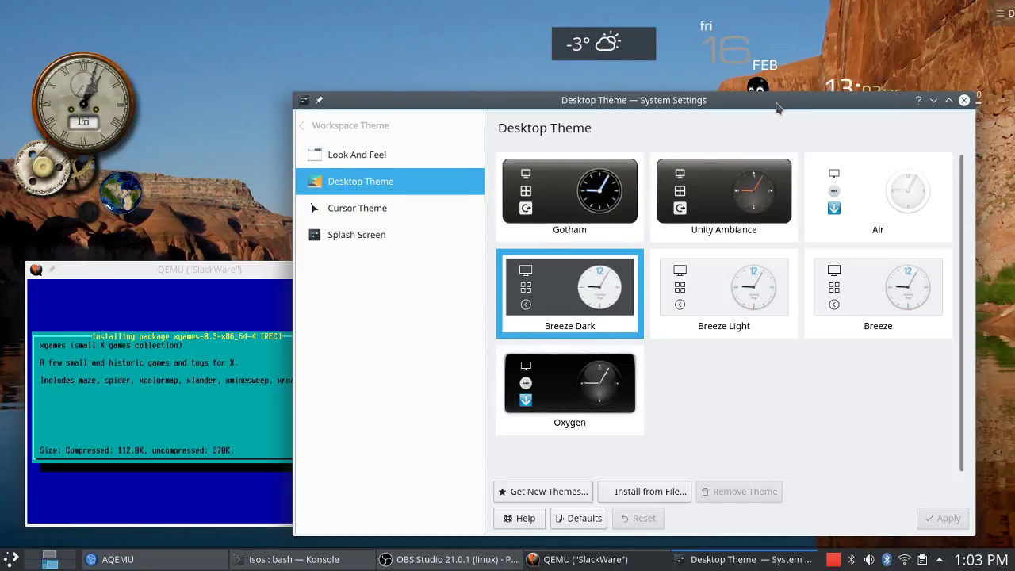
drag(778, 107, 713, 91)
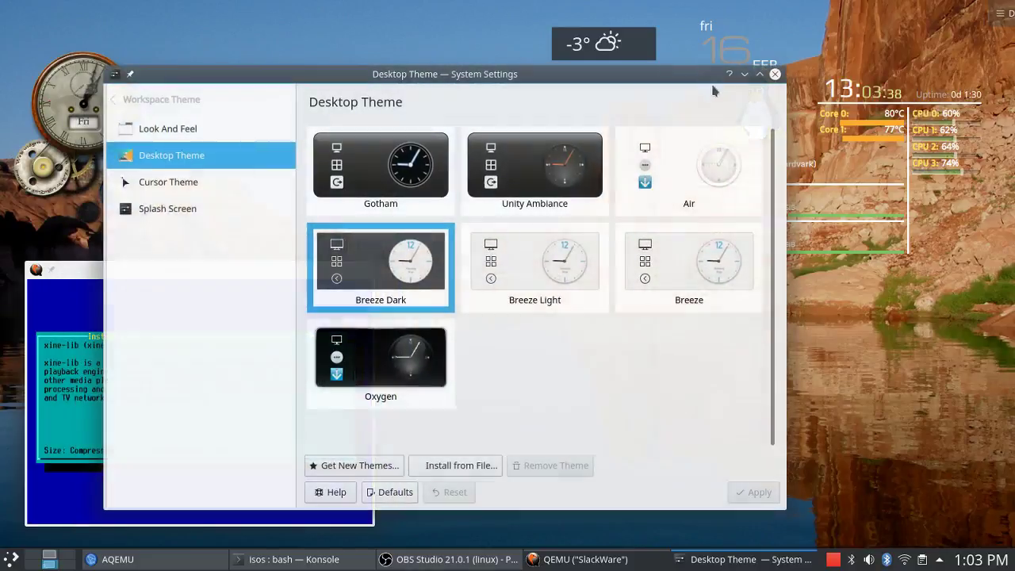
click(746, 73)
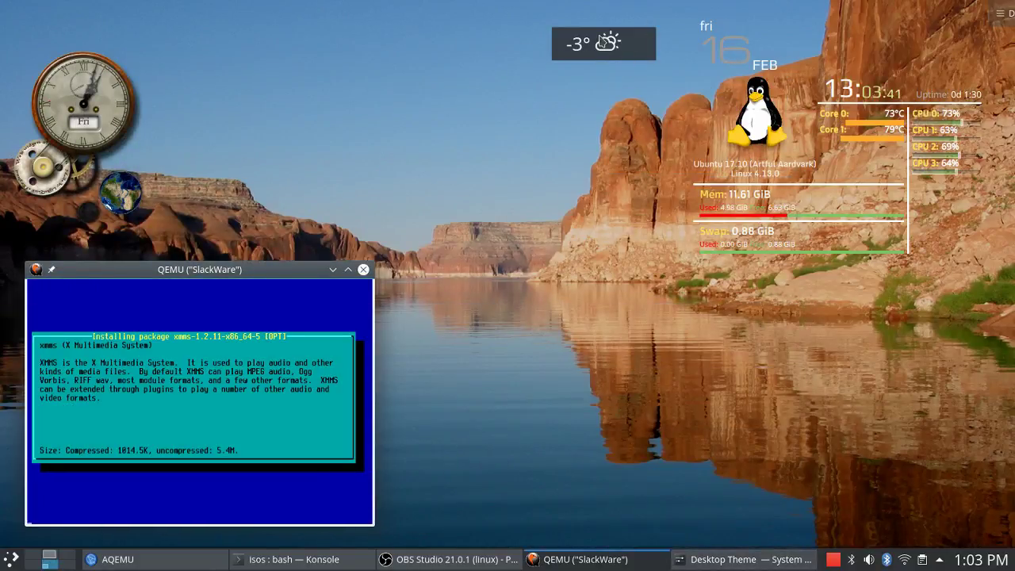
click(714, 559)
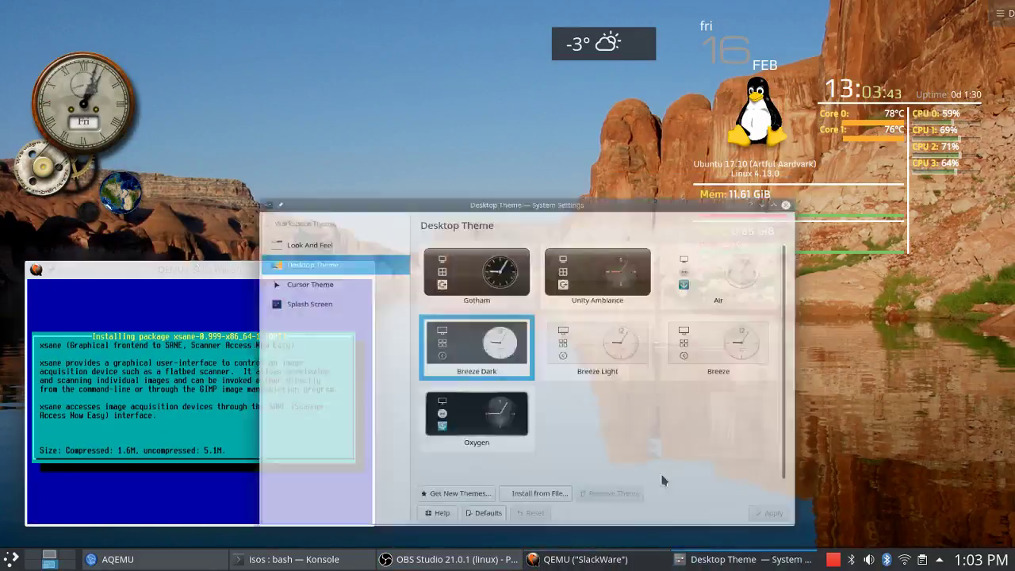
Apply the United look-and-feel theme.
click(208, 133)
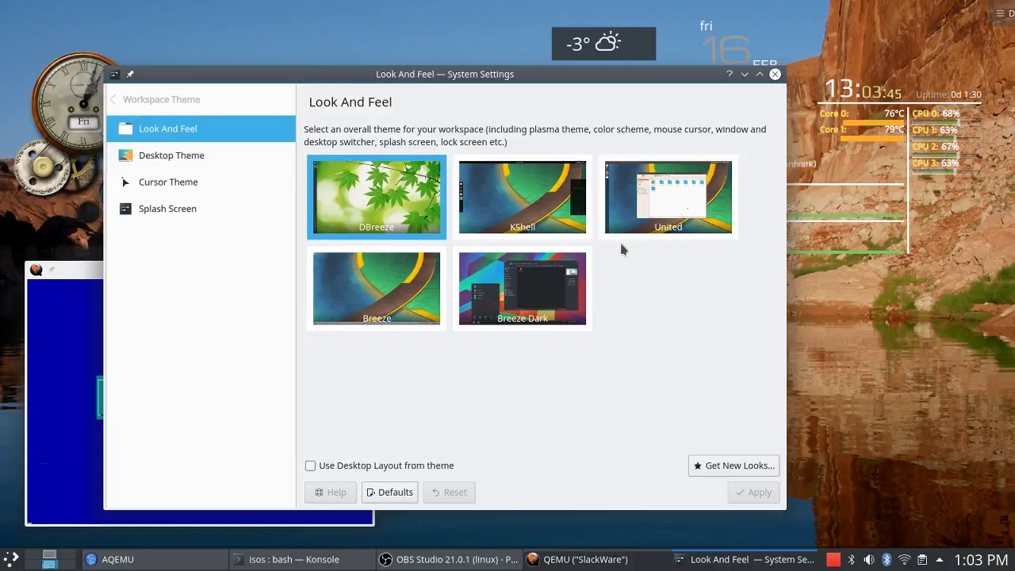
click(715, 225)
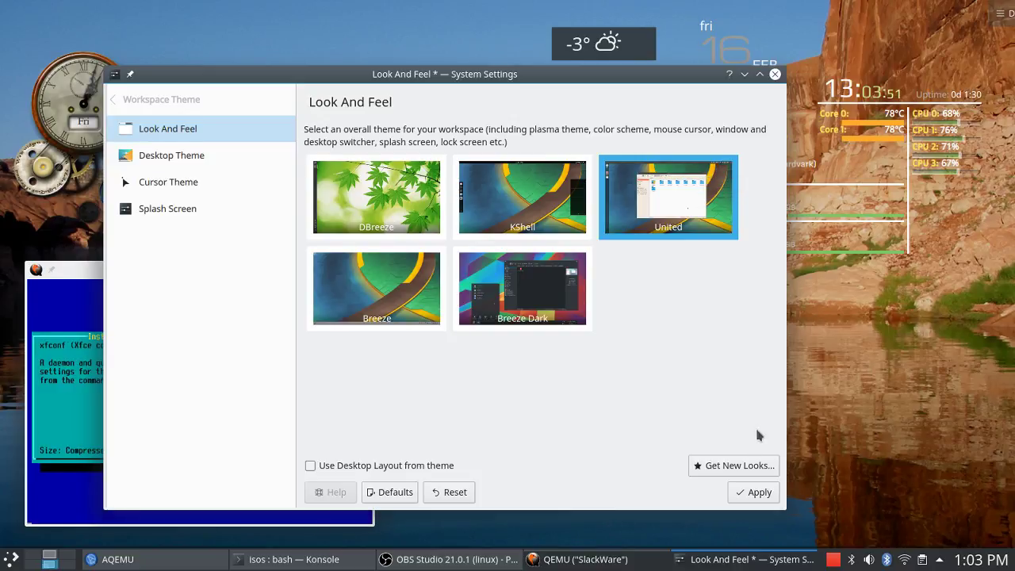
click(756, 500)
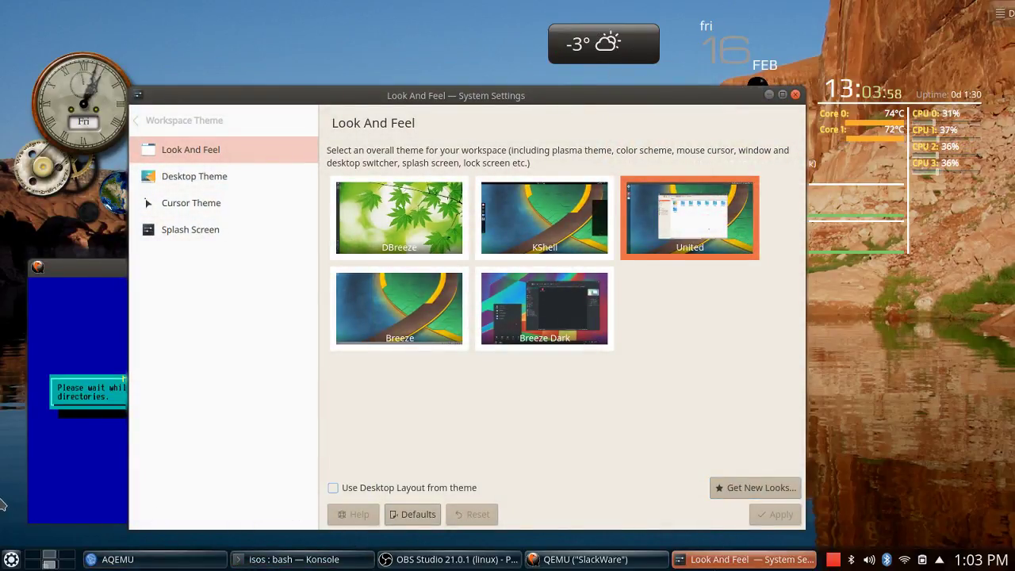
click(11, 560)
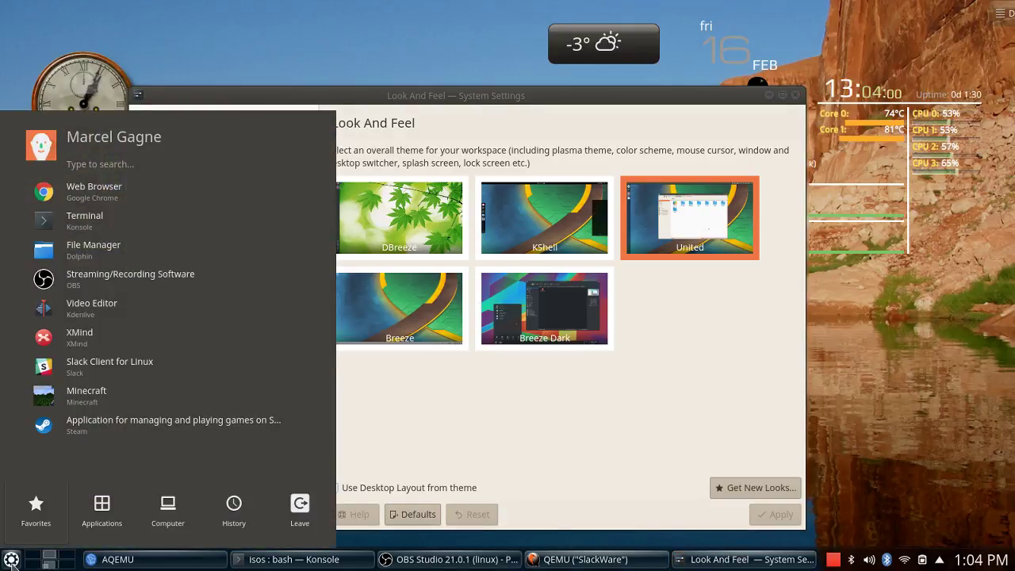
click(11, 561)
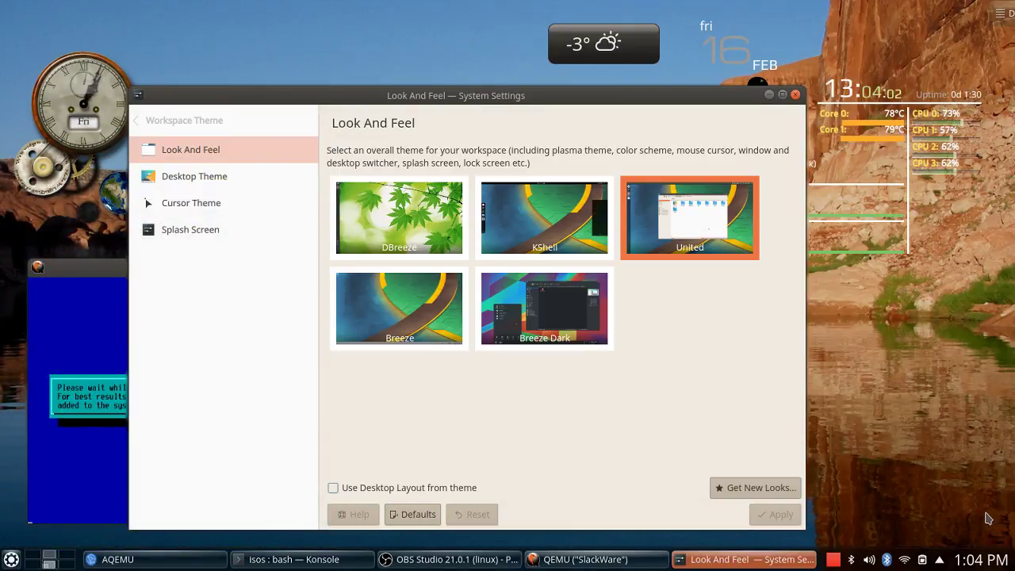
Preview Breeze, KShell and Breeze Dark, then reapply DBreeze as the look and feel.
click(419, 316)
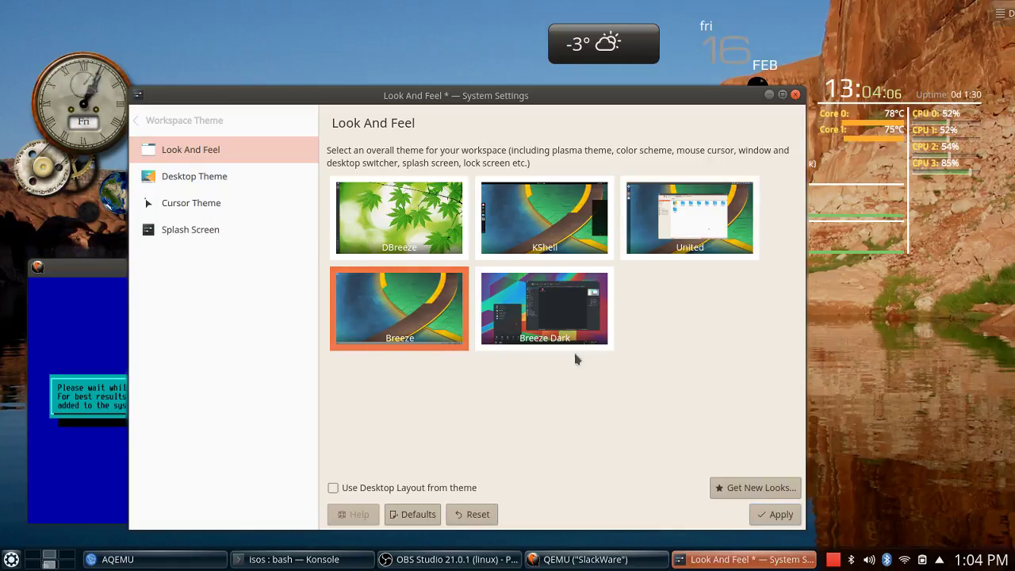
click(546, 216)
click(565, 314)
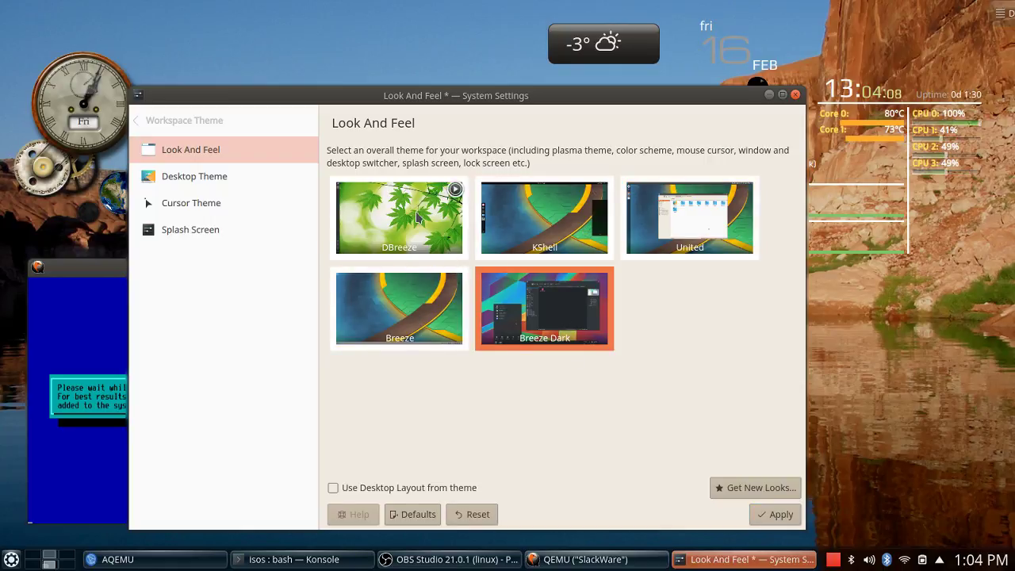
click(418, 219)
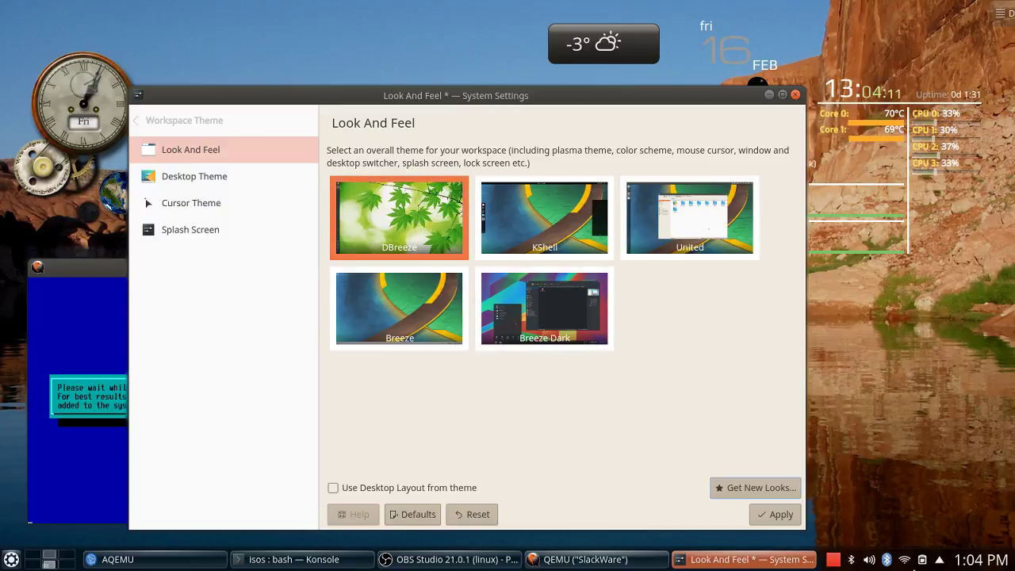
click(798, 517)
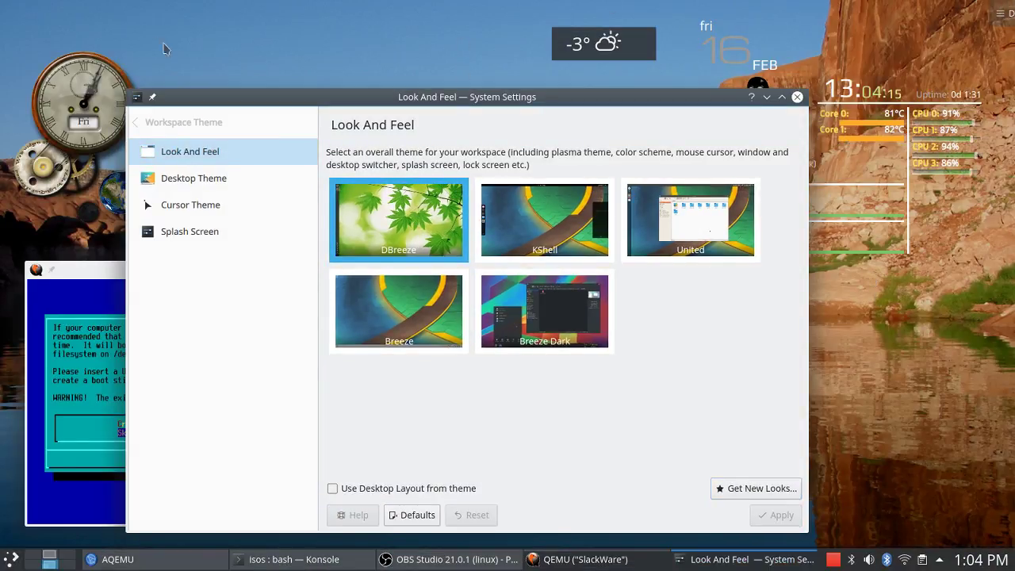
click(276, 183)
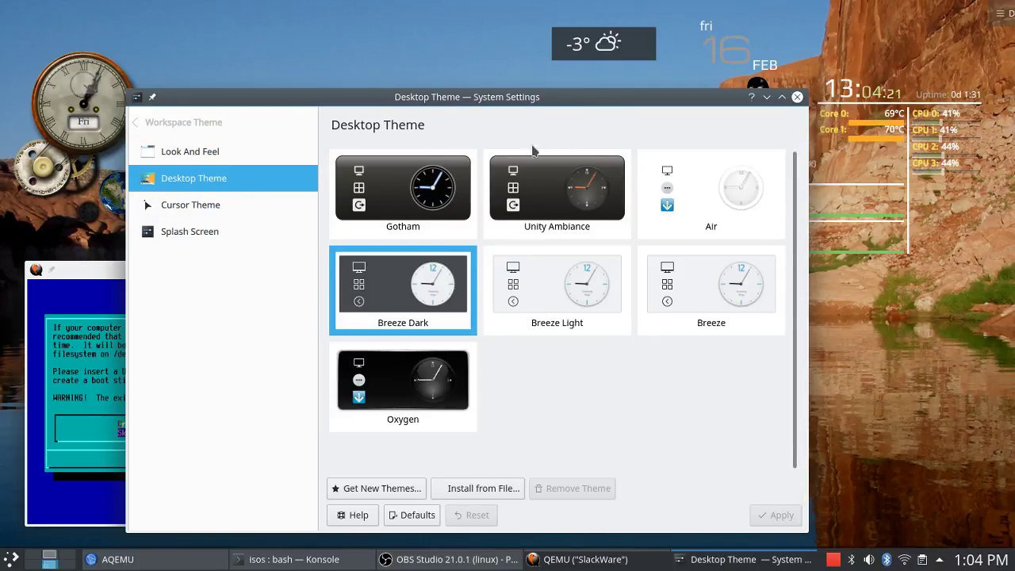
Apply the Oxygen, Gotham and Air desktop themes in turn.
drag(538, 96, 631, 82)
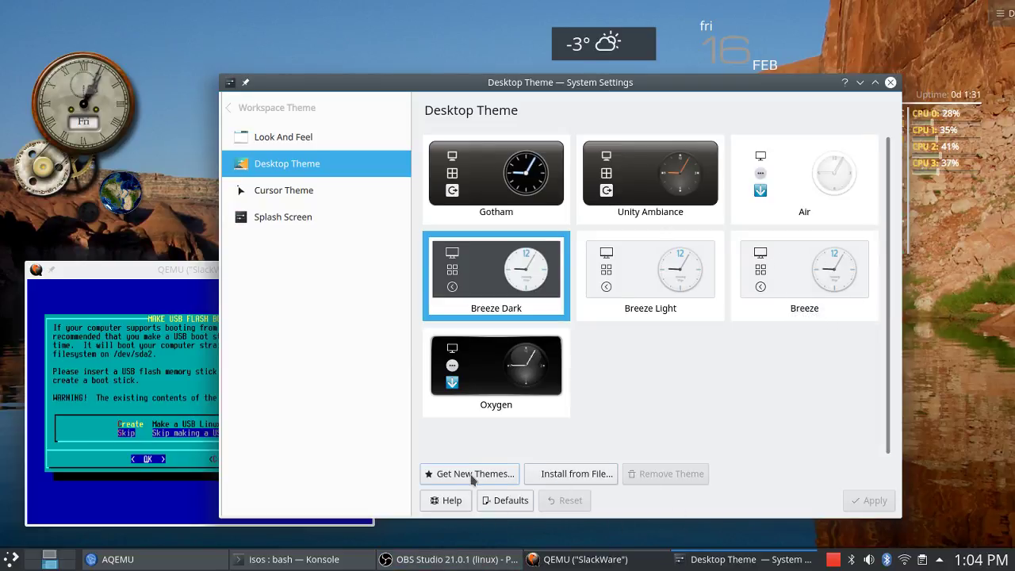
click(476, 364)
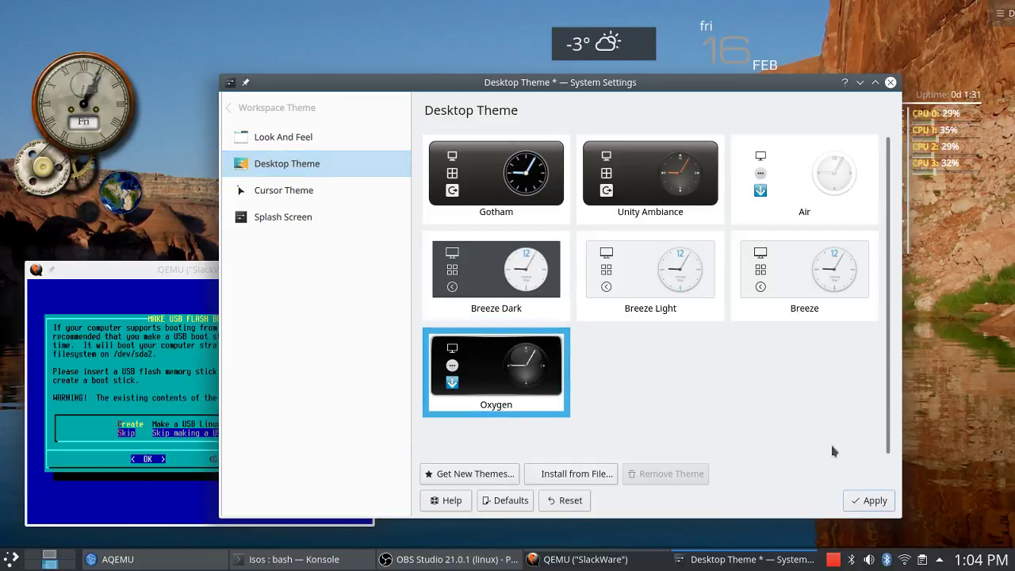
click(873, 502)
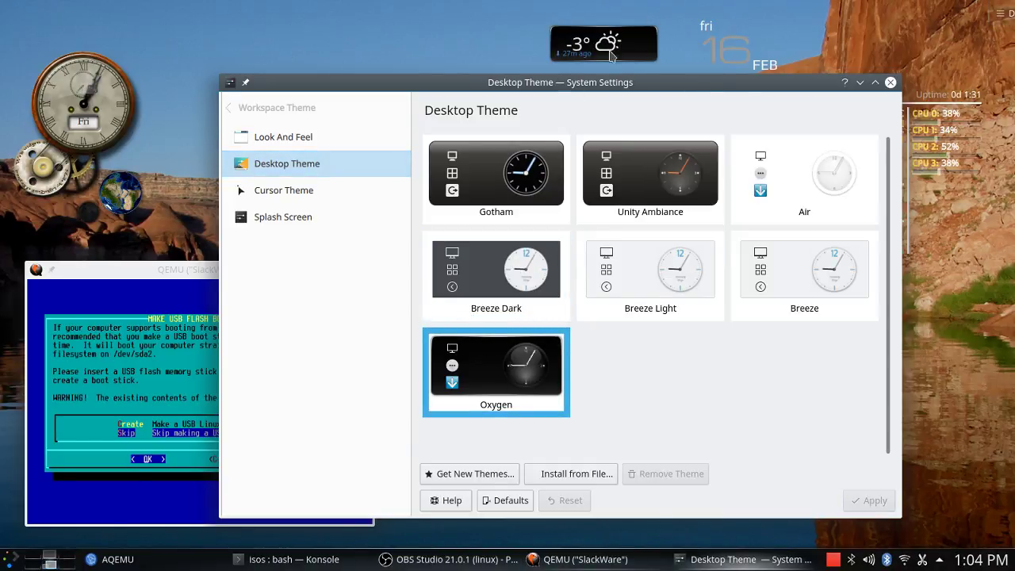
mouse_move(635, 46)
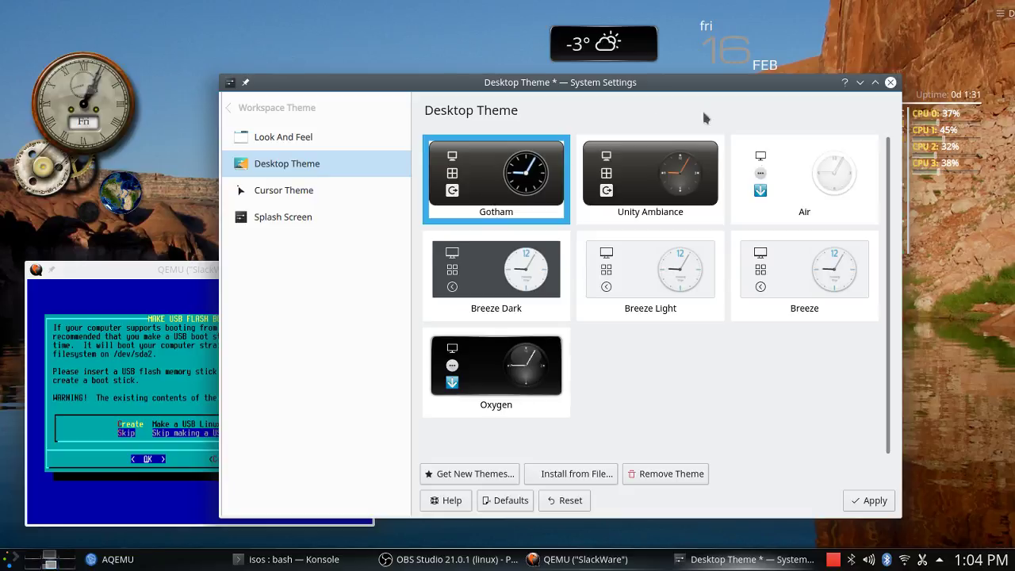
click(877, 502)
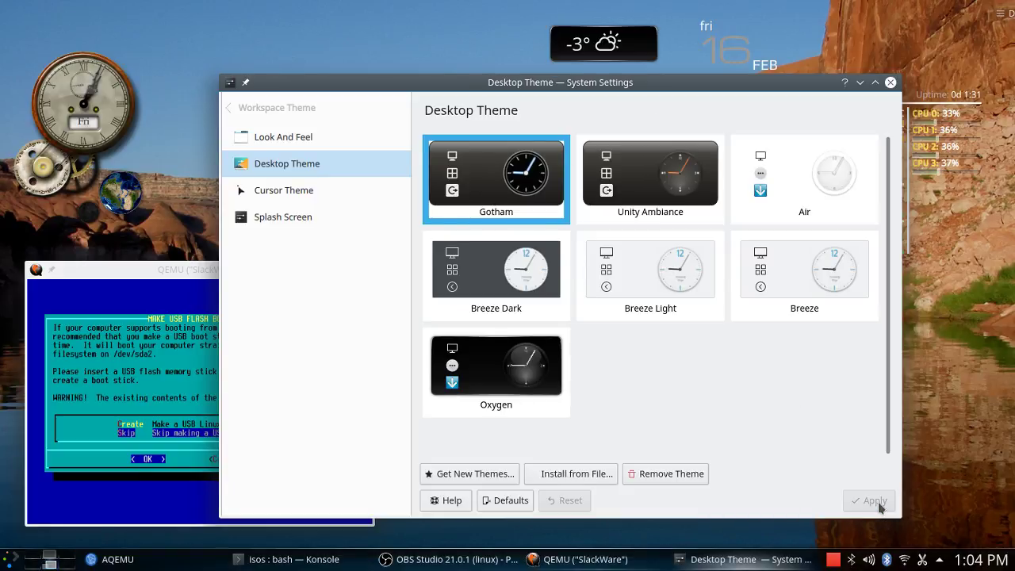
click(829, 189)
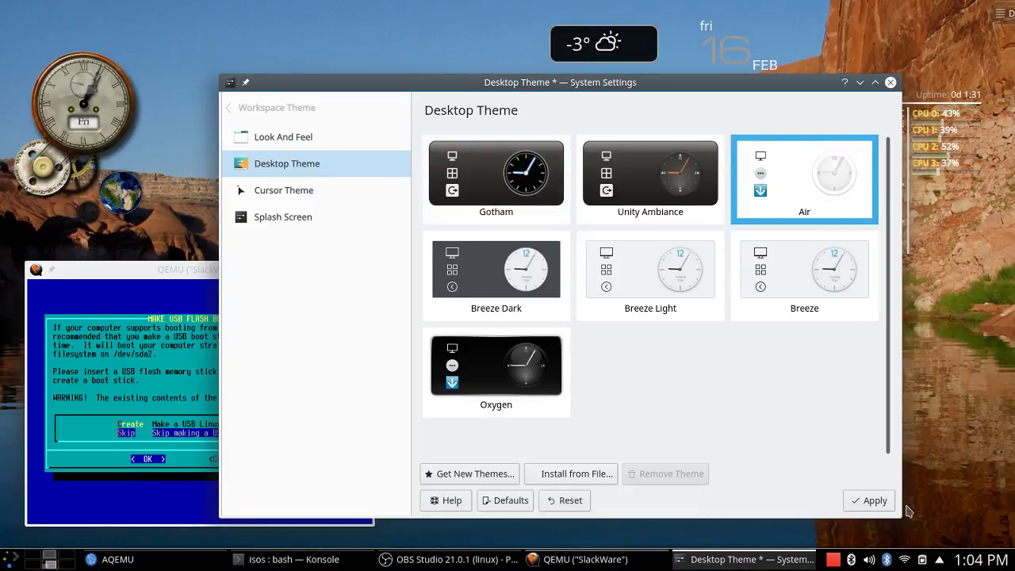
click(871, 501)
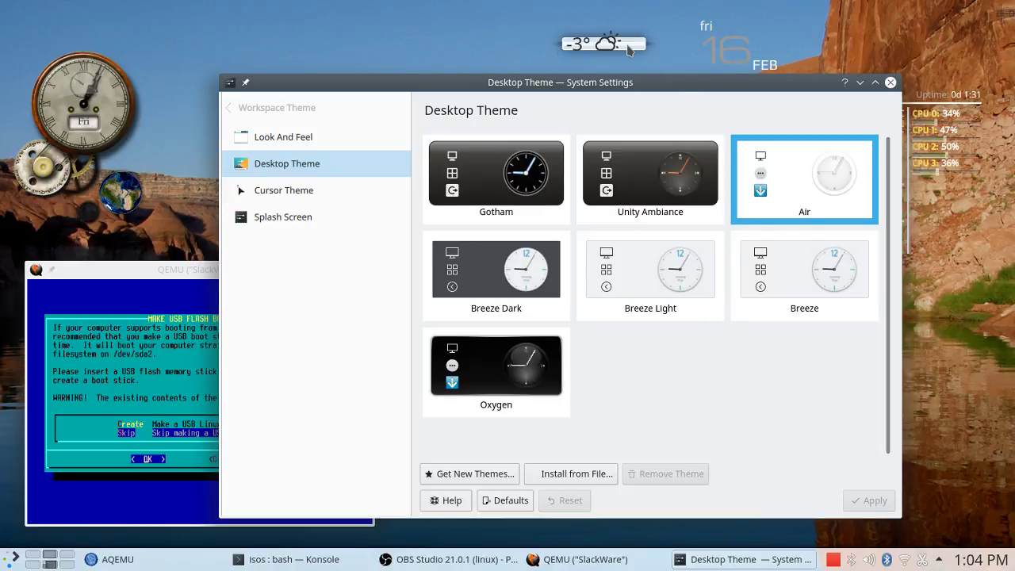
Apply the Unity Ambiance desktop theme and bring the Slackware VM window forward.
mouse_move(630, 49)
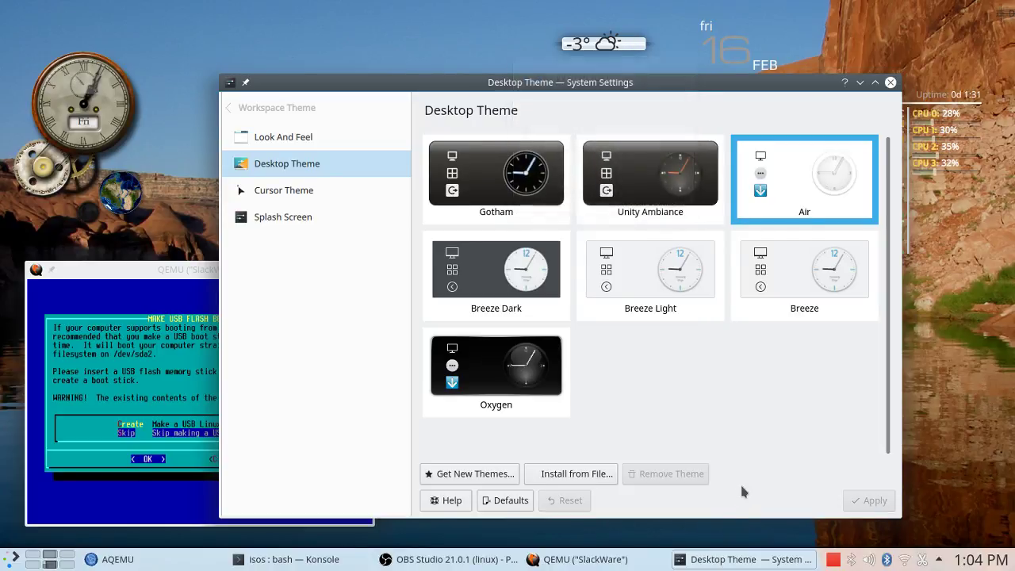
click(644, 172)
click(873, 503)
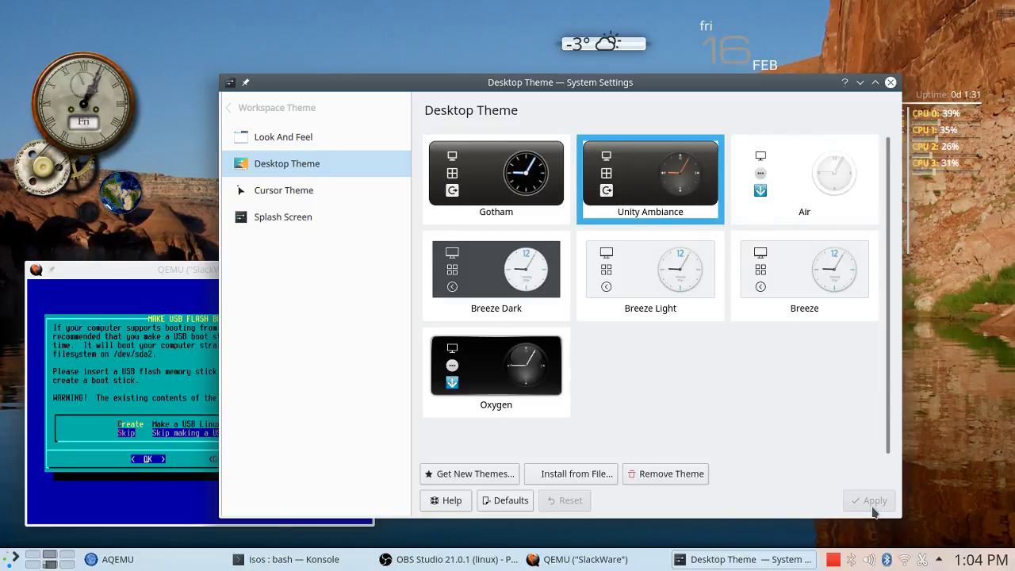
click(143, 272)
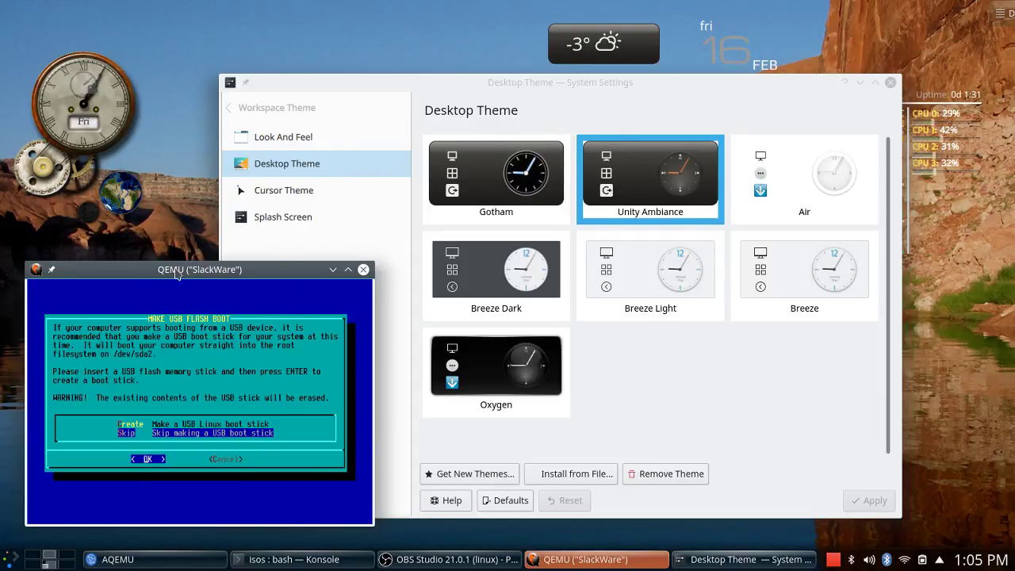
Enlarge the QEMU window, skip the USB boot stick, and choose the simple LILO install.
drag(176, 274, 206, 54)
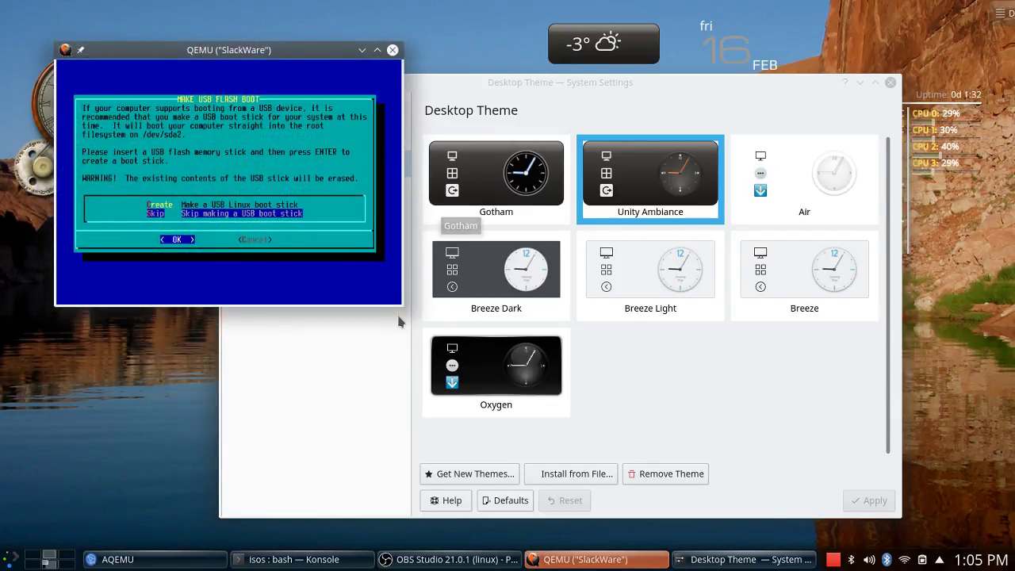
drag(399, 308, 749, 547)
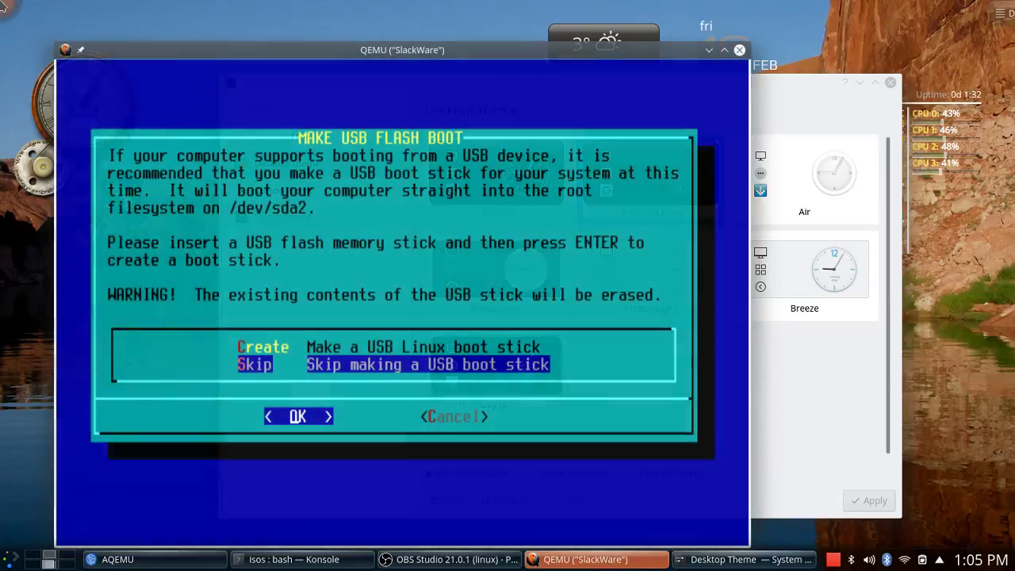
drag(53, 44, 1, 0)
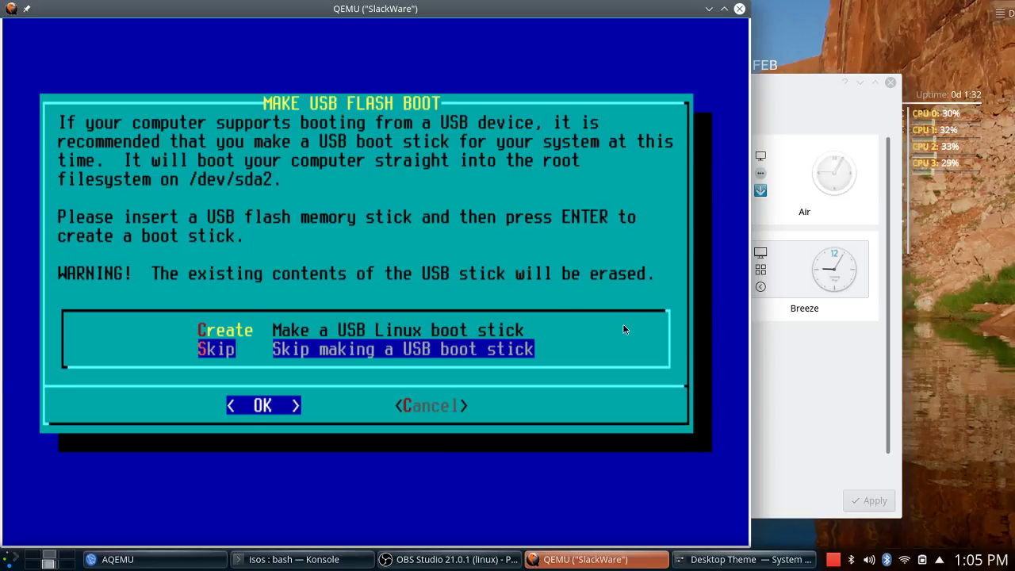
key(Return)
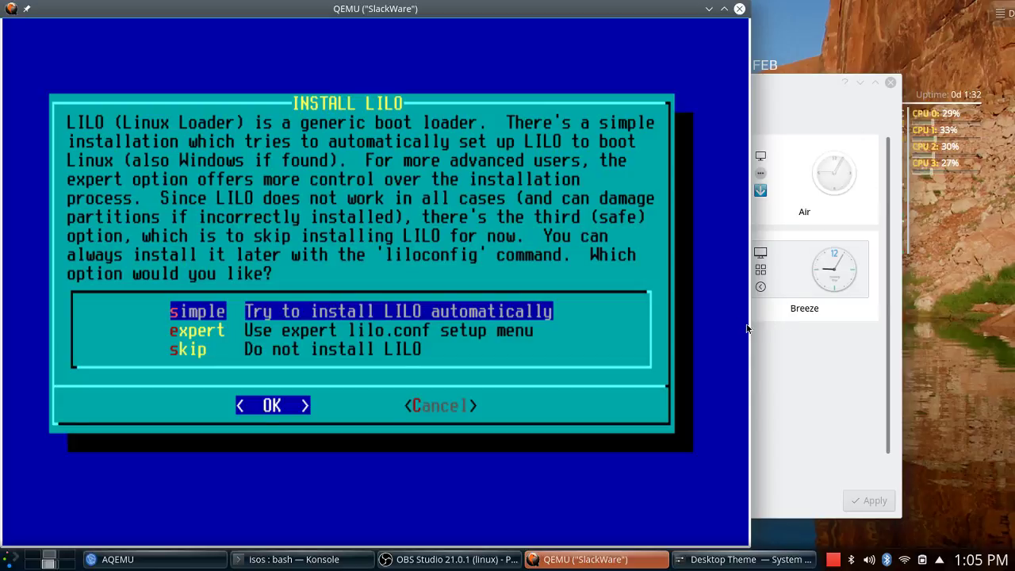
drag(751, 329, 783, 342)
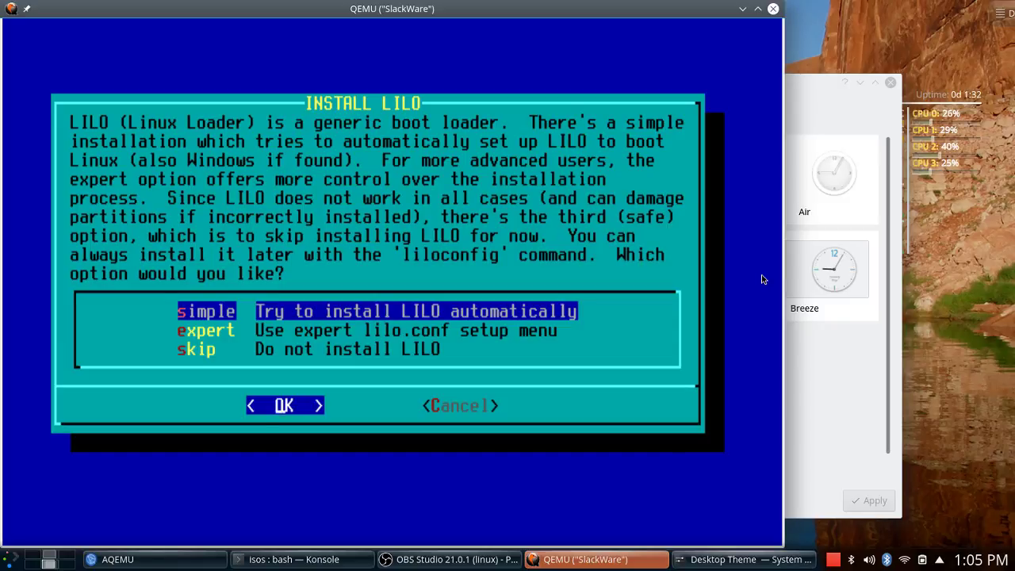
key(Return)
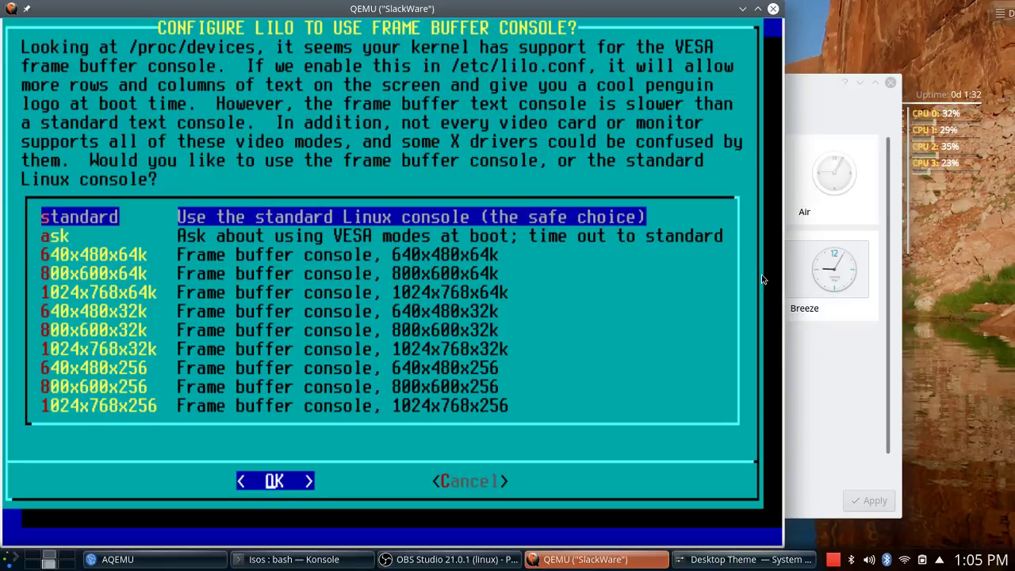
Configure LILO with the standard console, no extra parameters, no UTF-8, installed to the MBR.
key(Return)
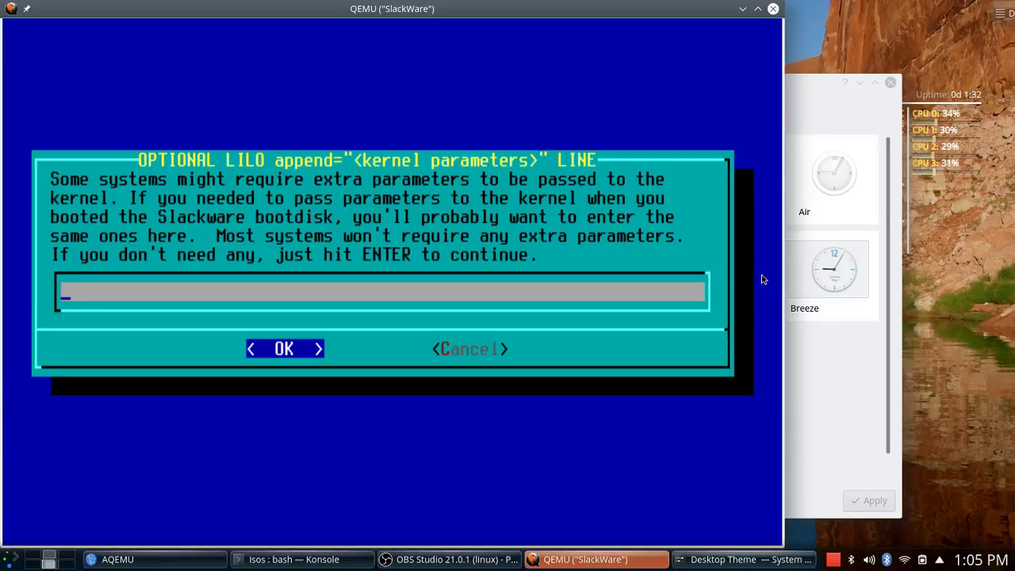
key(Return)
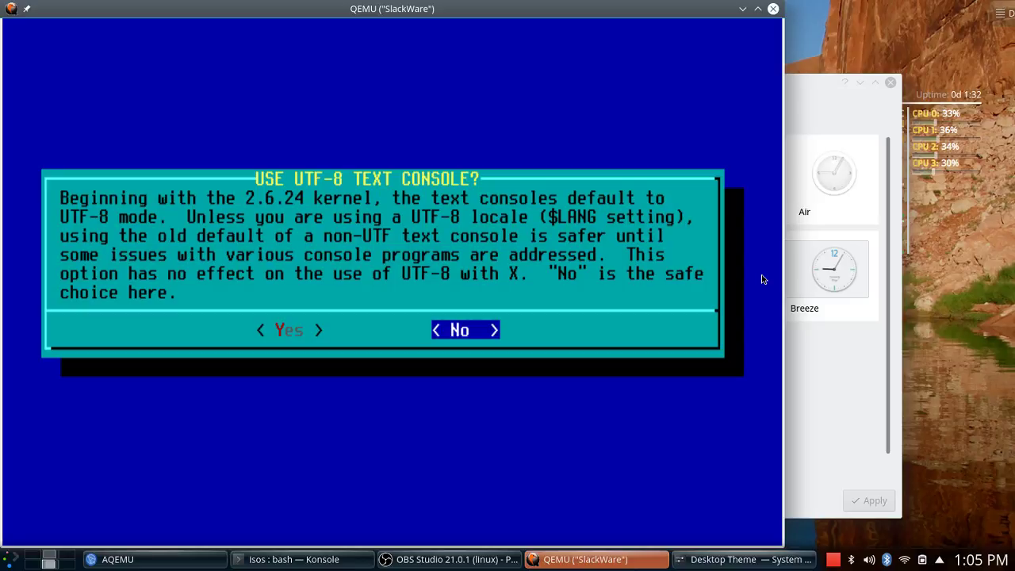
key(Return)
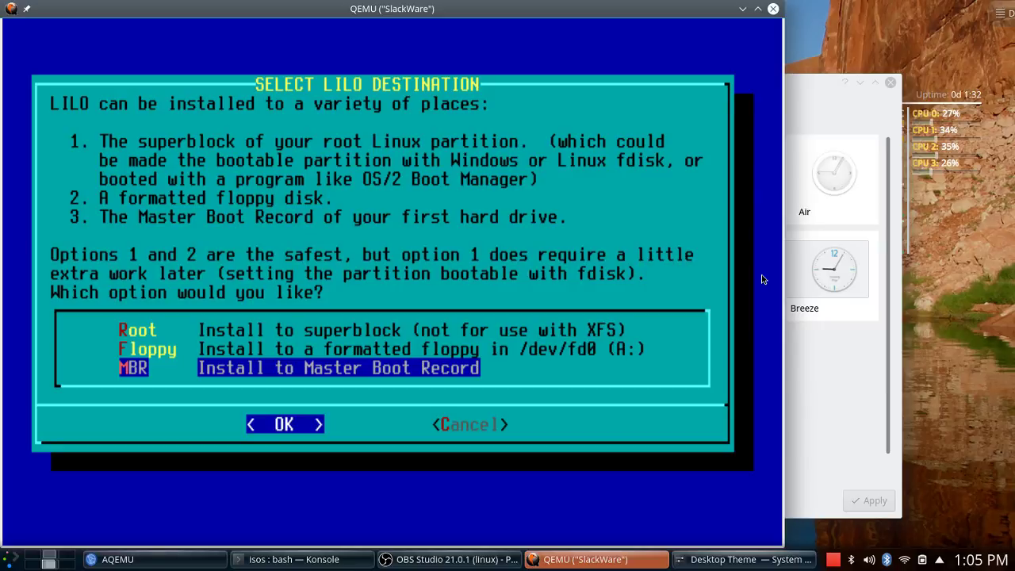
key(Return)
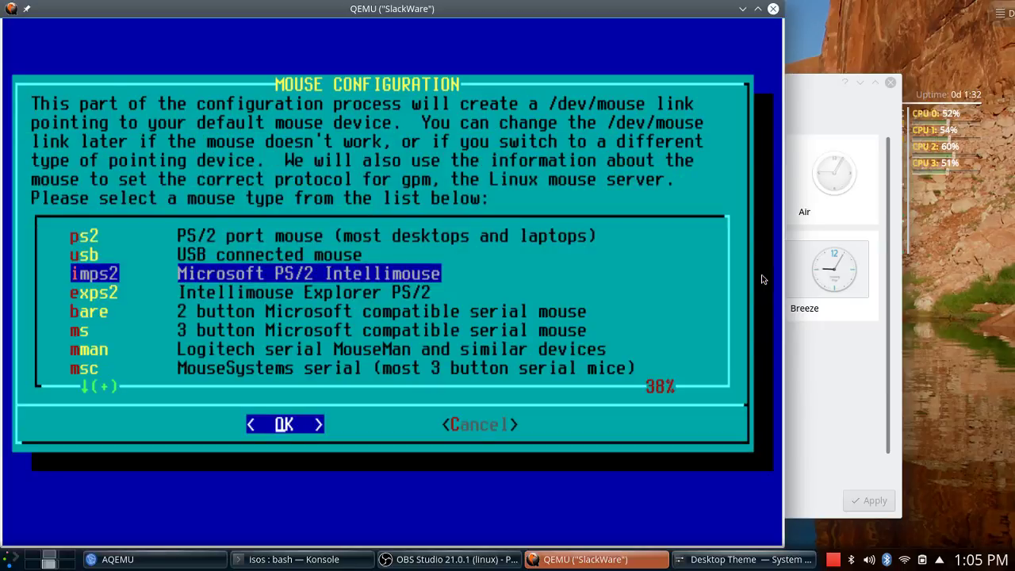
Select the ps2 mouse type and load gpm at boot.
key(Up)
key(Up)
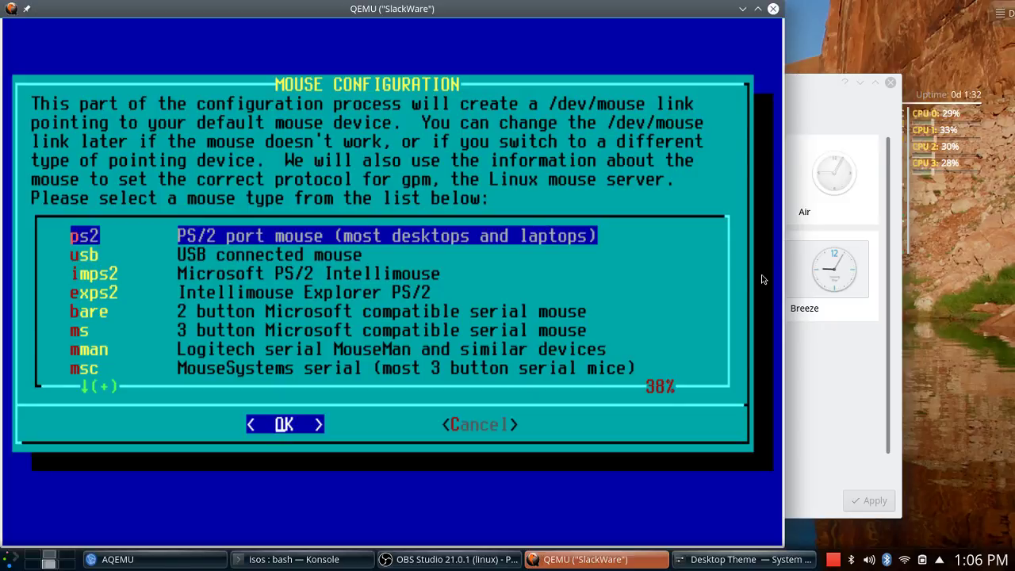
key(Return)
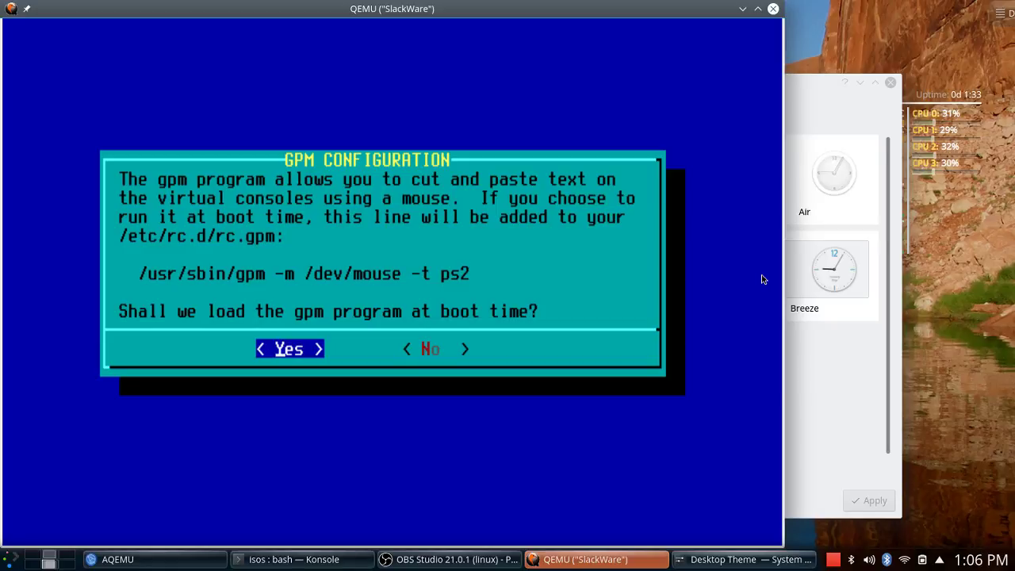
key(Return)
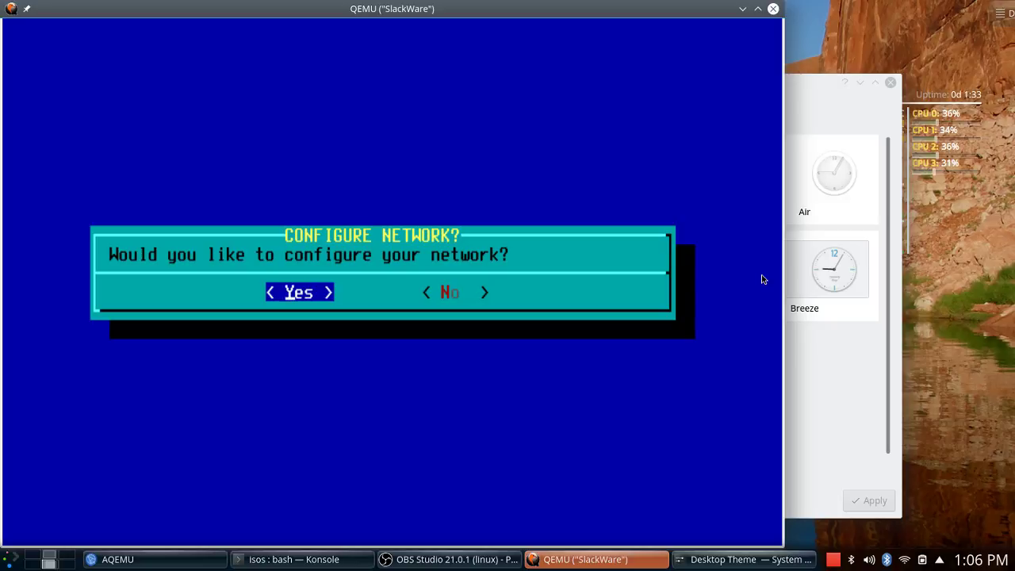
Decline network configuration and accept the preselected startup services, including sshd and syslog.
key(Right)
key(Return)
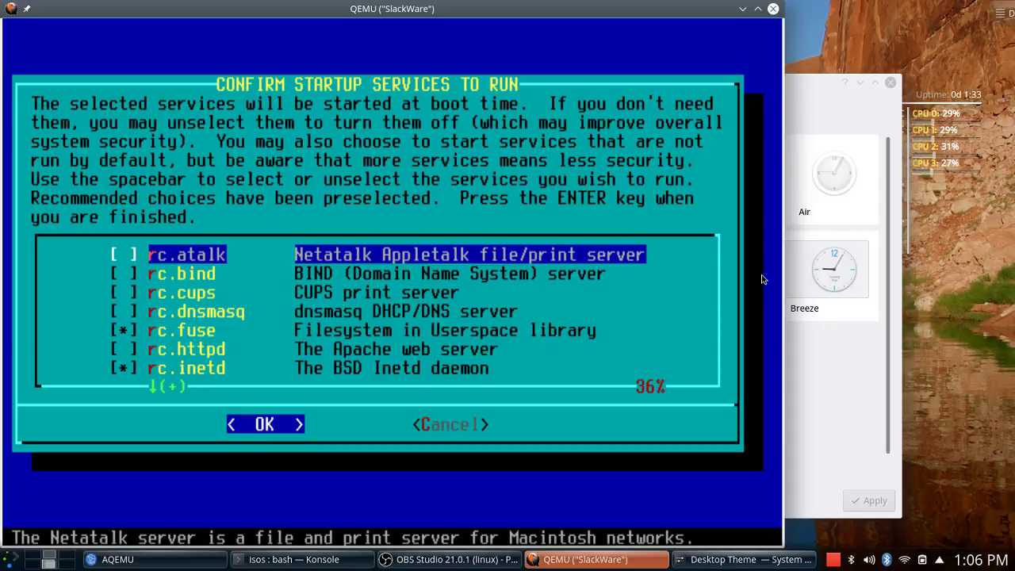
key(Down)
key(Down)
key(Down)
key(Down)
key(Down)
key(Down)
key(Down)
key(Down)
key(Down)
key(Down)
key(Down)
key(Down)
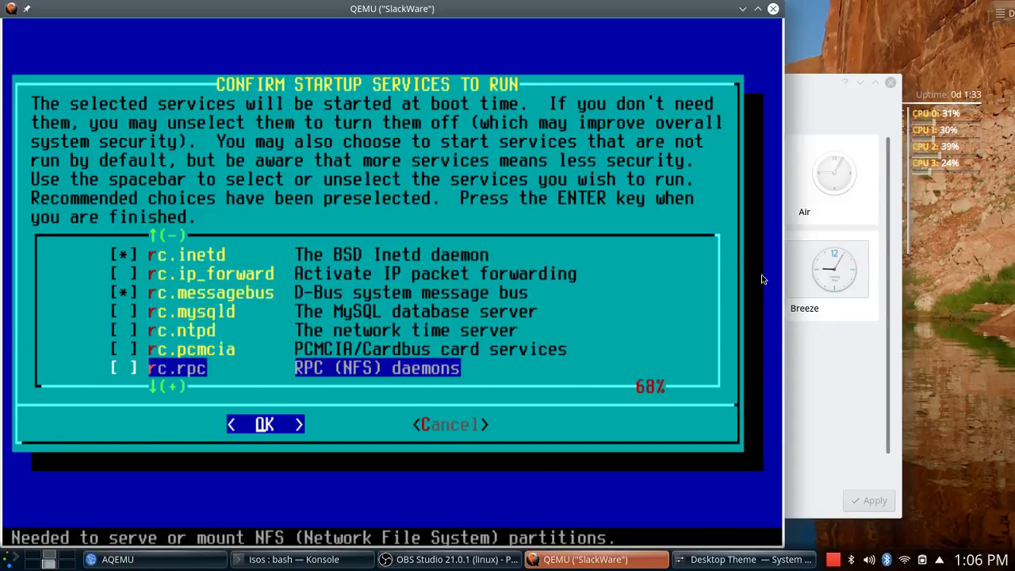
key(Down)
key(Down)
key(Down)
key(Down)
key(Down)
key(Down)
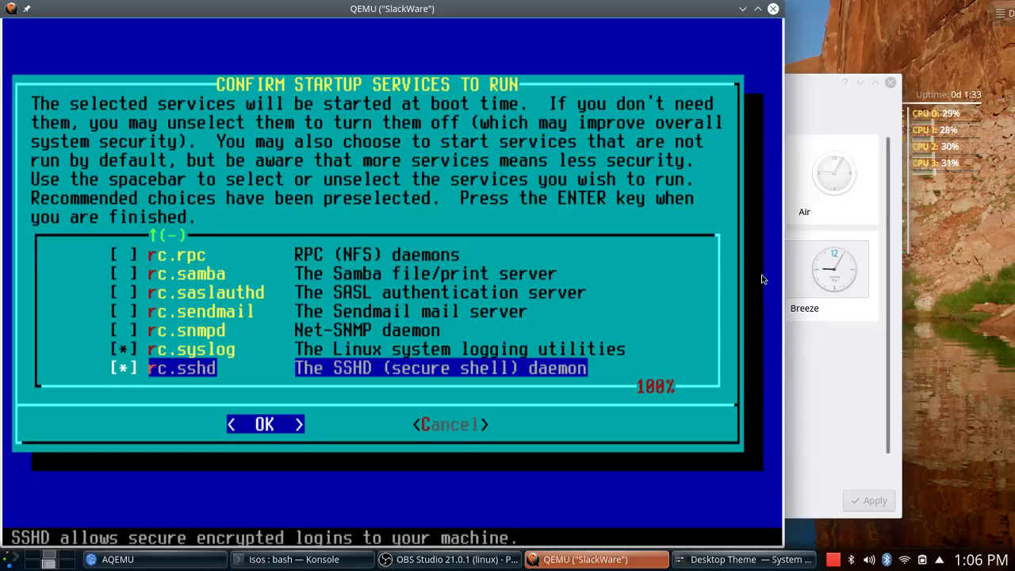
key(Up)
key(Up)
key(Up)
key(Up)
key(Up)
key(Up)
key(Up)
key(Up)
key(Up)
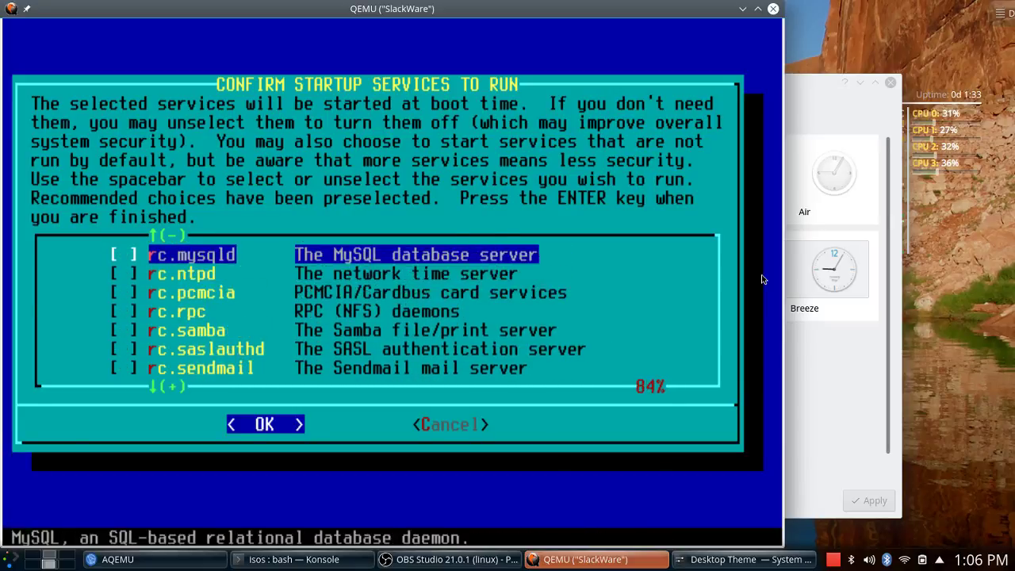
key(Up)
key(Up)
key(Up)
key(Up)
key(Up)
key(Up)
key(Up)
key(Up)
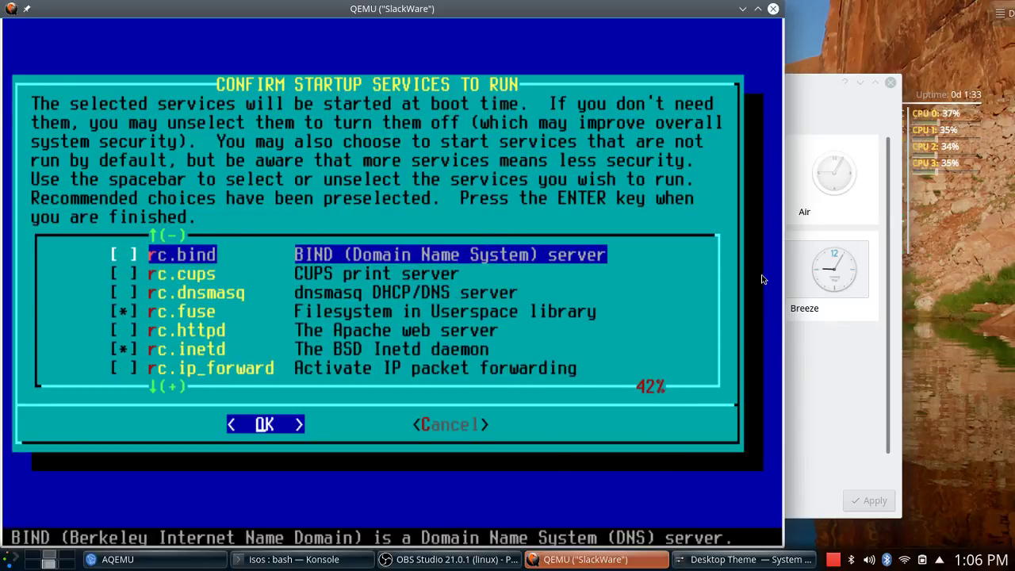
key(Return)
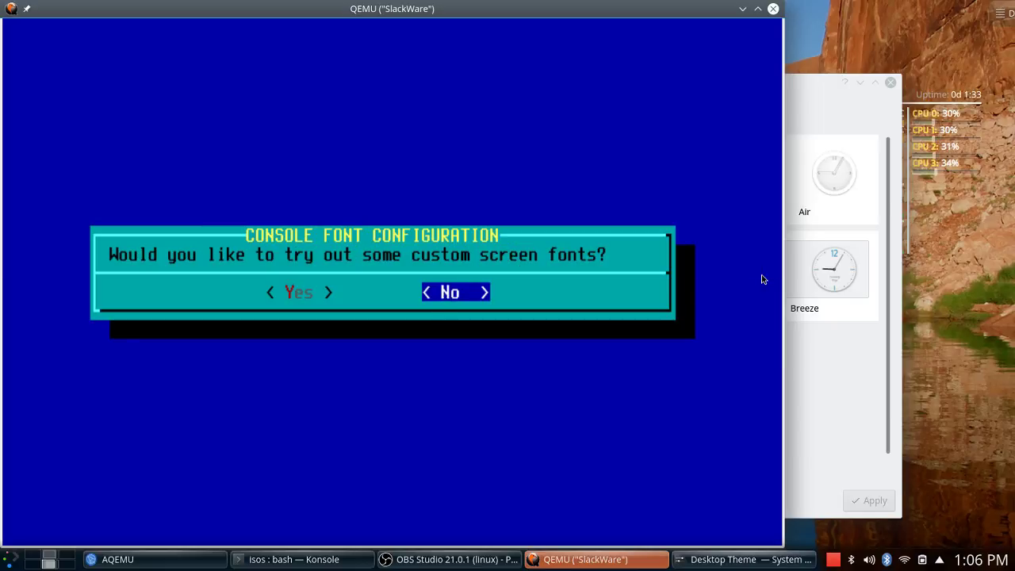
Decline custom console fonts, keep the hardware clock on local time, and choose timezone US/Eastern.
key(Return)
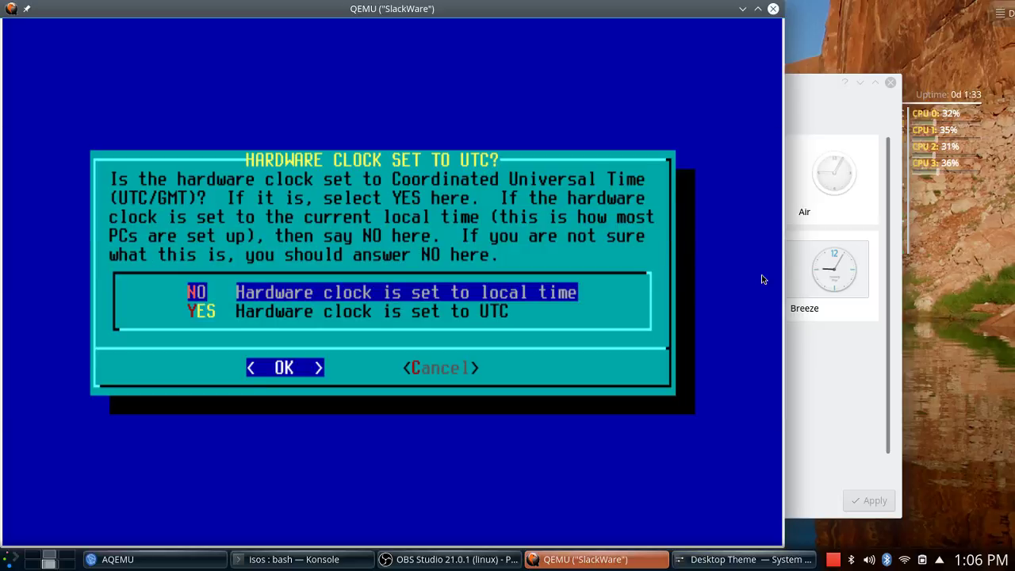
key(Return)
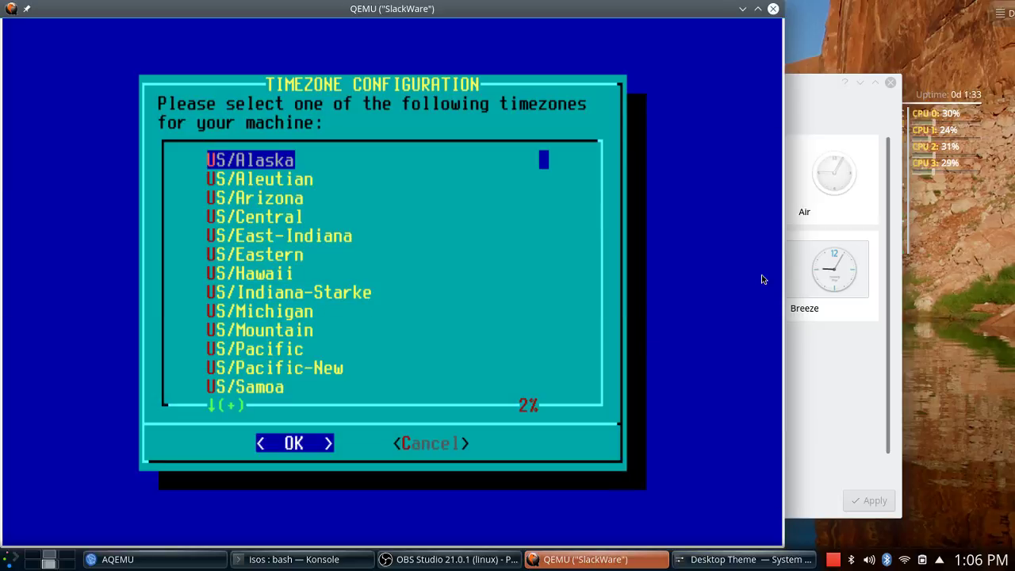
key(Down)
key(Down)
key(Down)
key(Down)
key(Down)
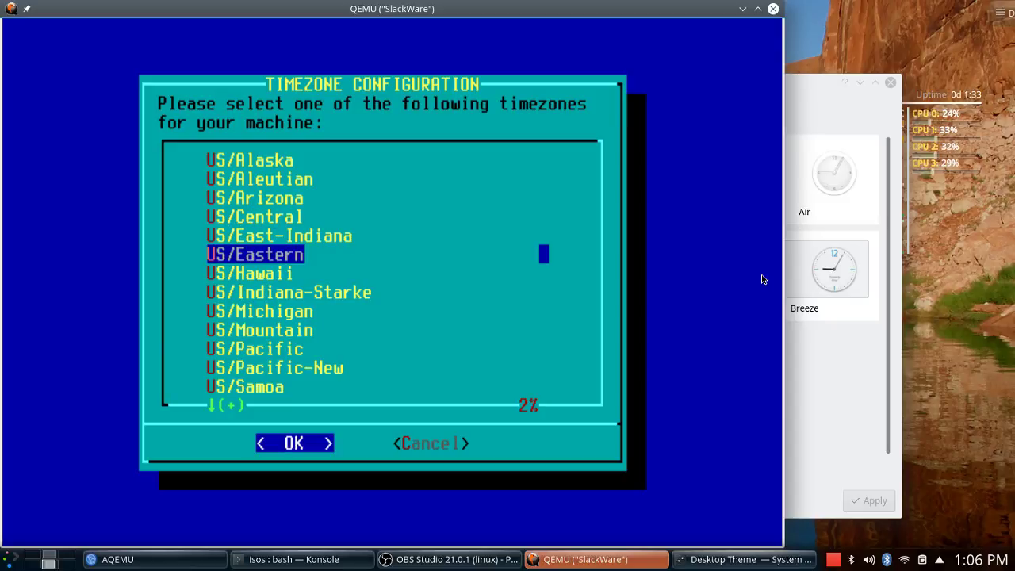
key(Return)
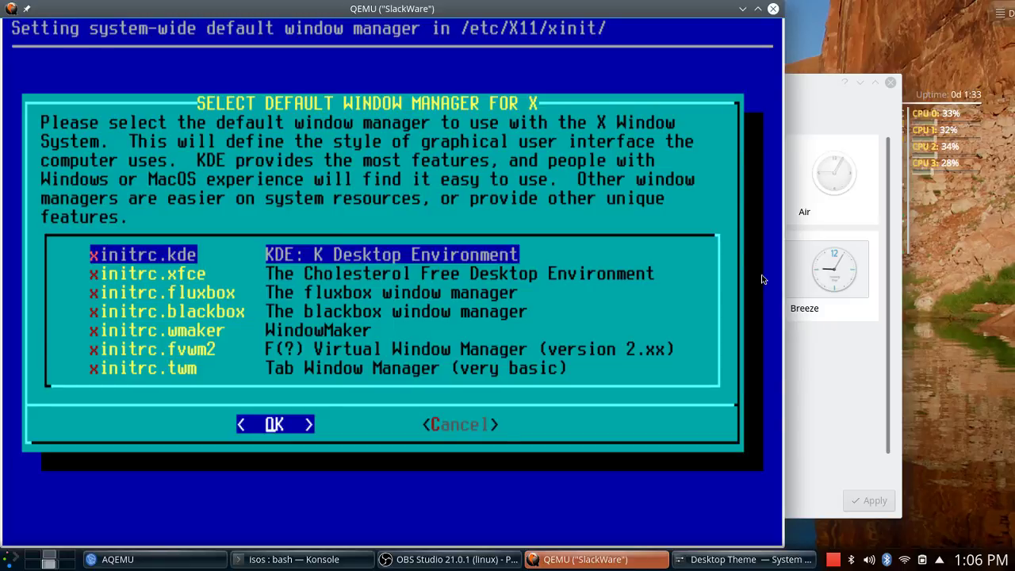
Minimise the QEMU window to reveal the host desktop.
click(11, 563)
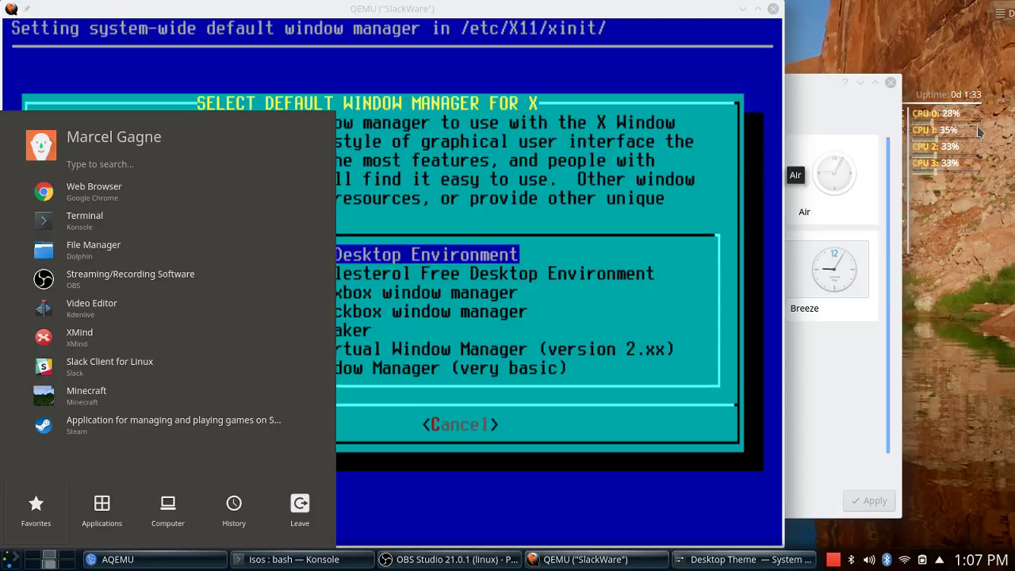
click(829, 47)
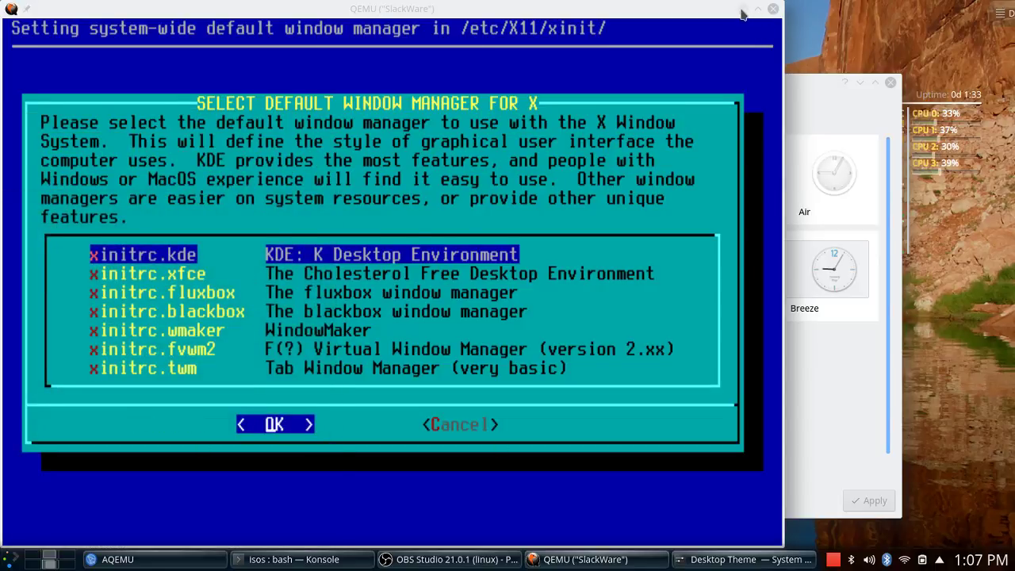
click(744, 10)
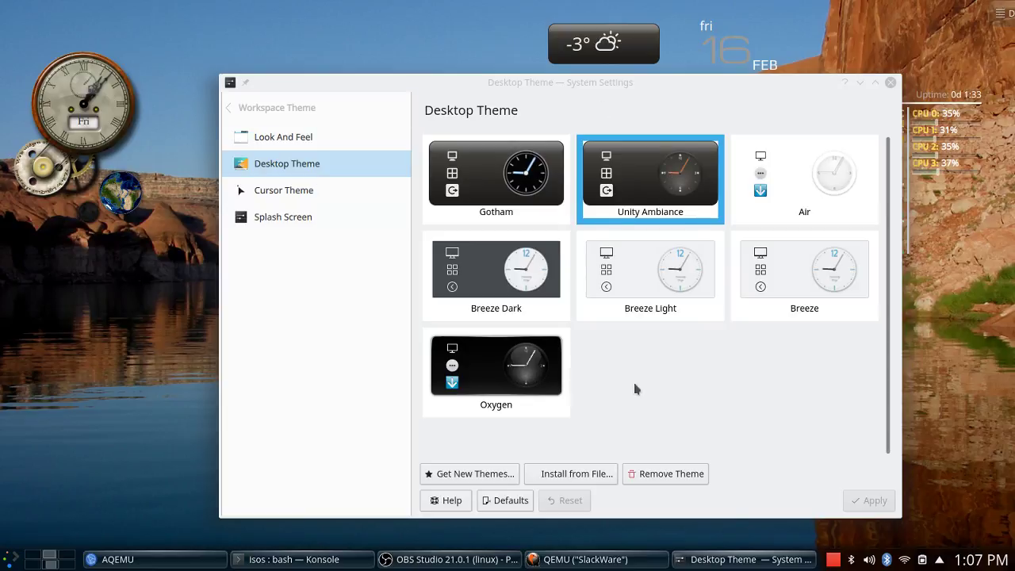
Install Arc KDE (2-Arc-Color.tar.xz), Adapta KDE and Numix from the most-downloaded themes.
click(458, 476)
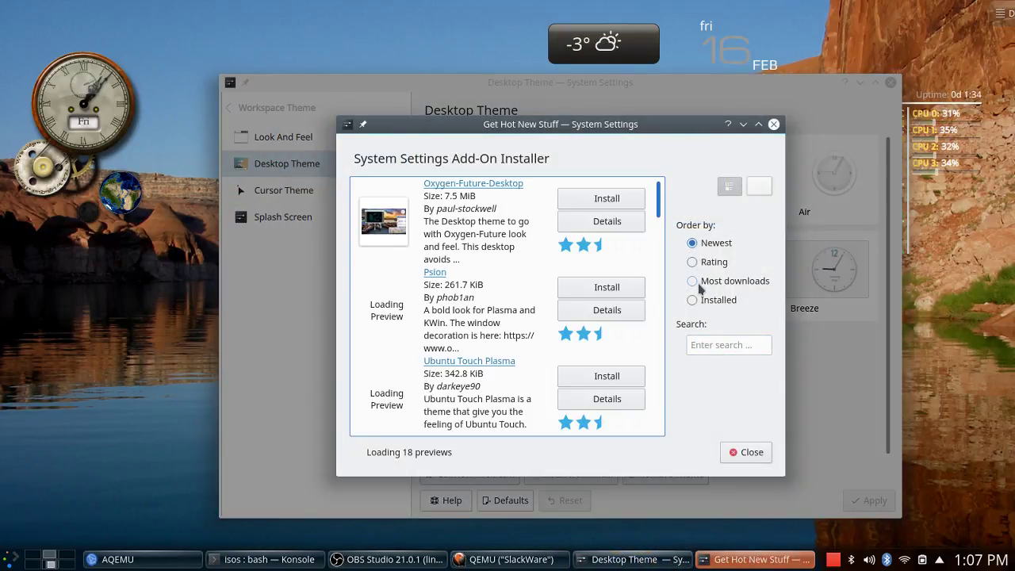
click(694, 281)
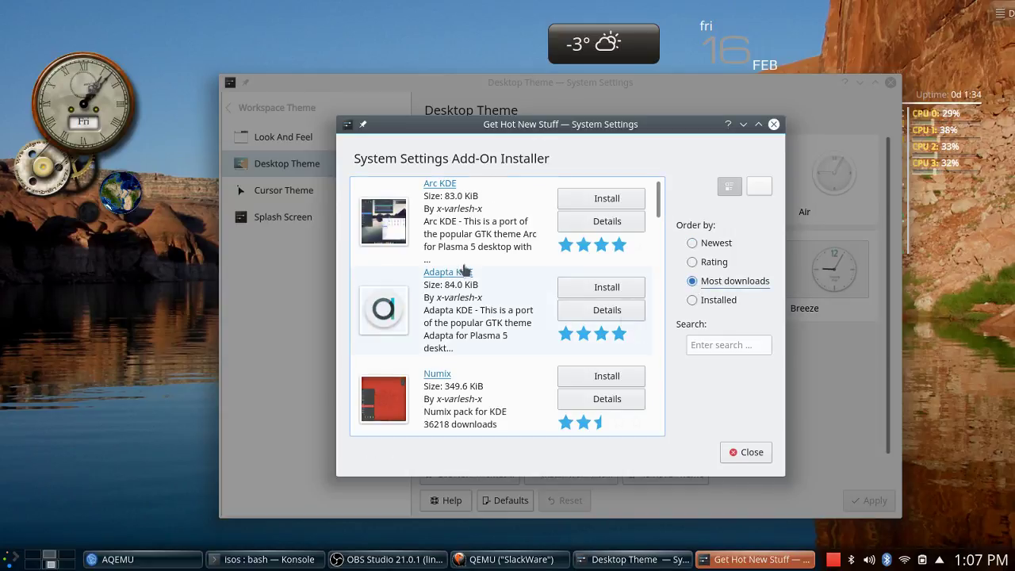
click(616, 198)
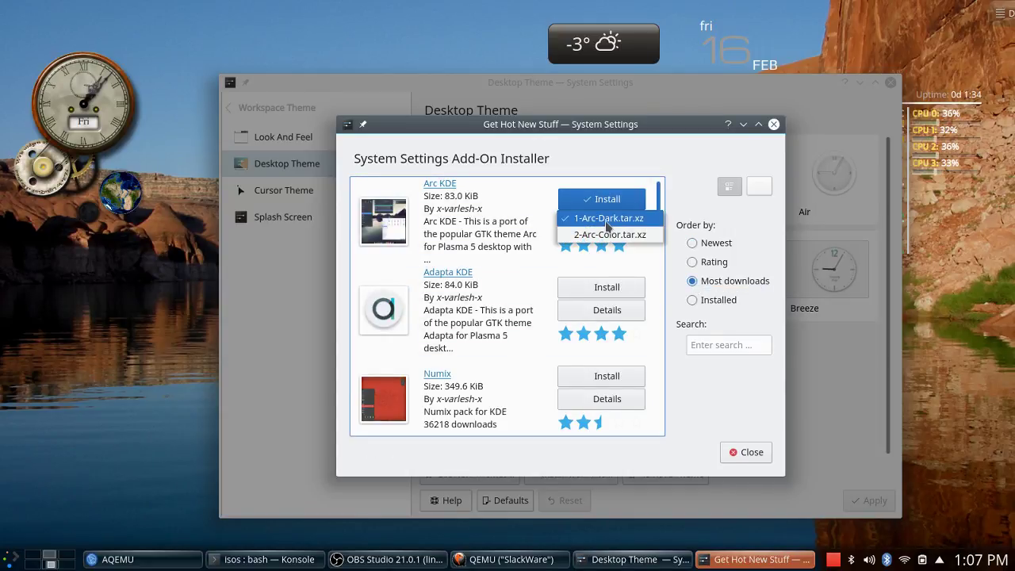
click(611, 237)
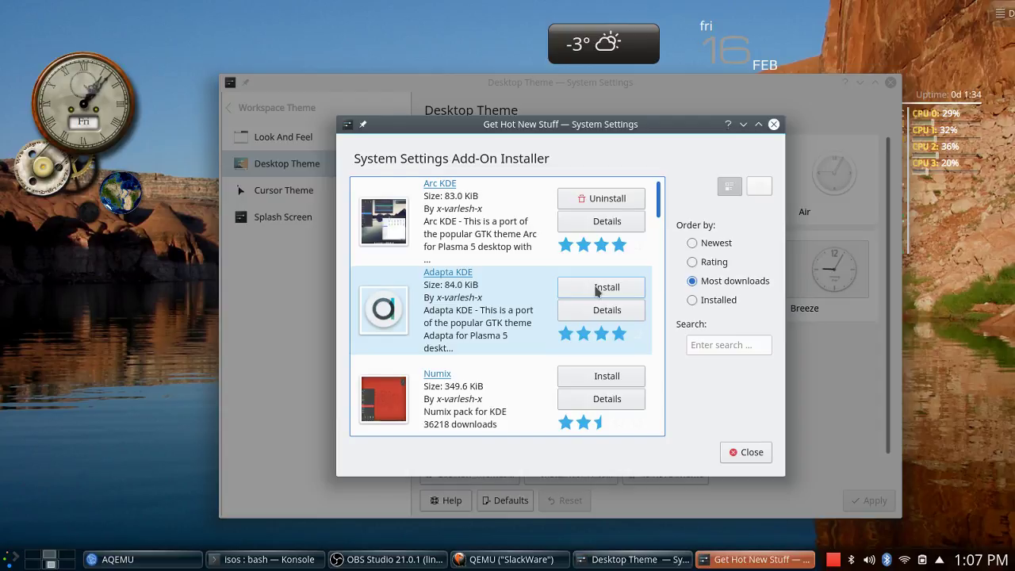
click(598, 291)
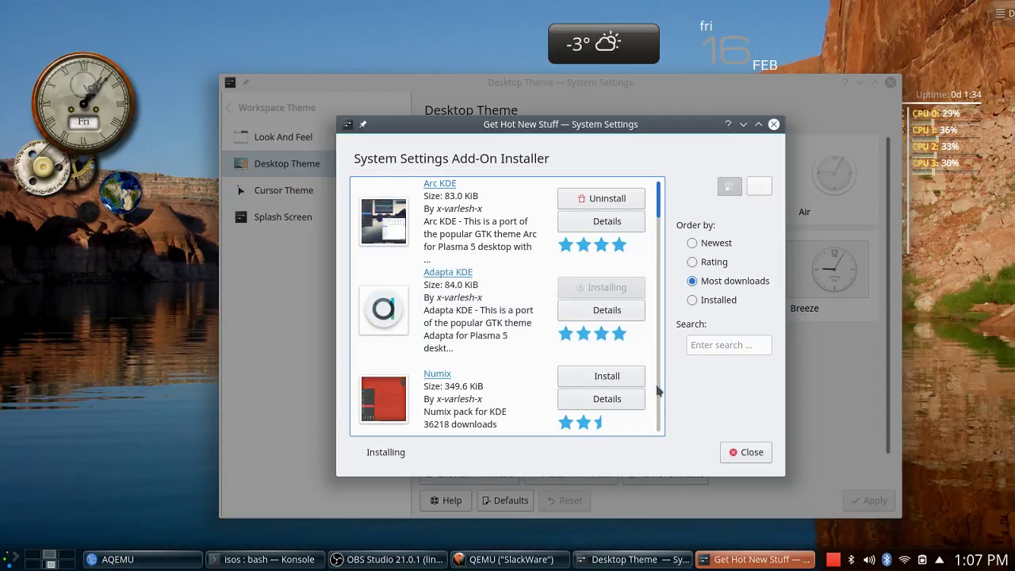
click(607, 375)
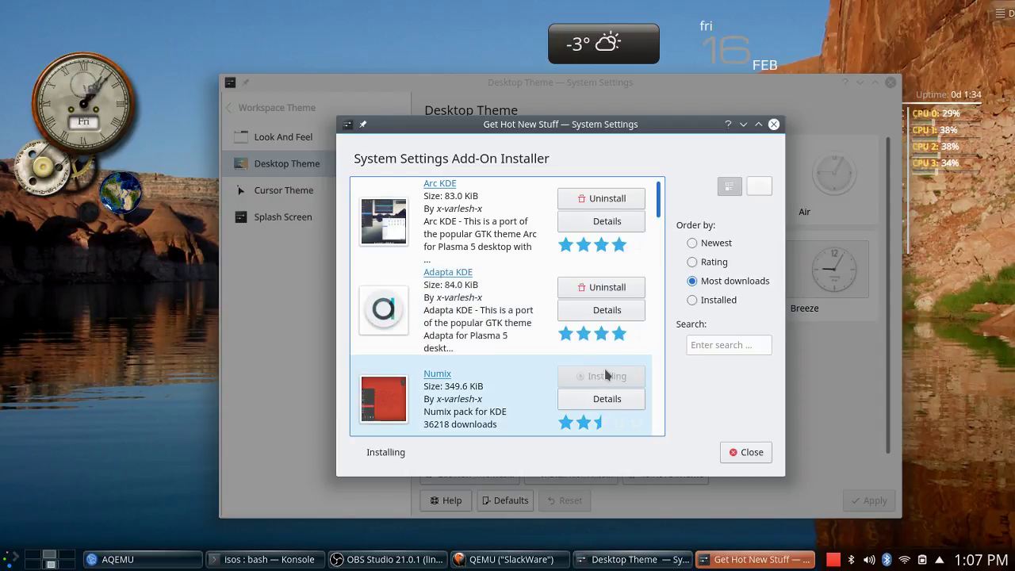
click(746, 454)
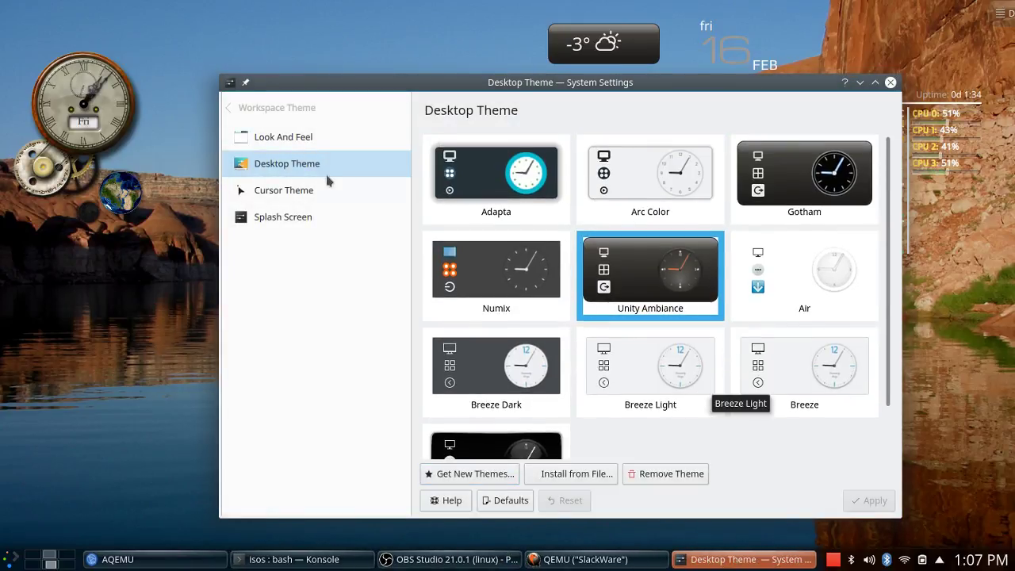
Apply Numix briefly, then switch the desktop theme to Arc Color and apply it.
click(508, 258)
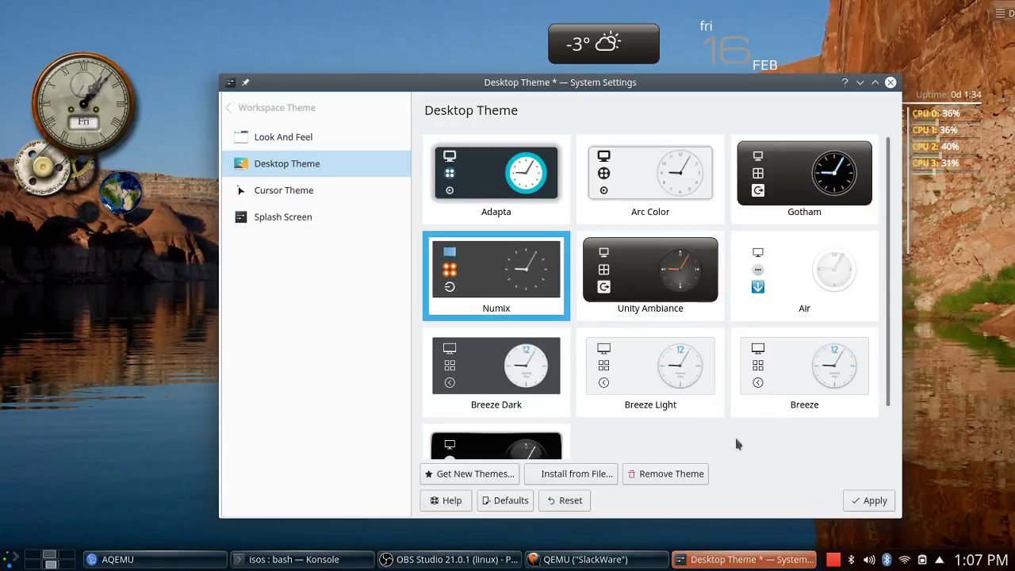
click(875, 500)
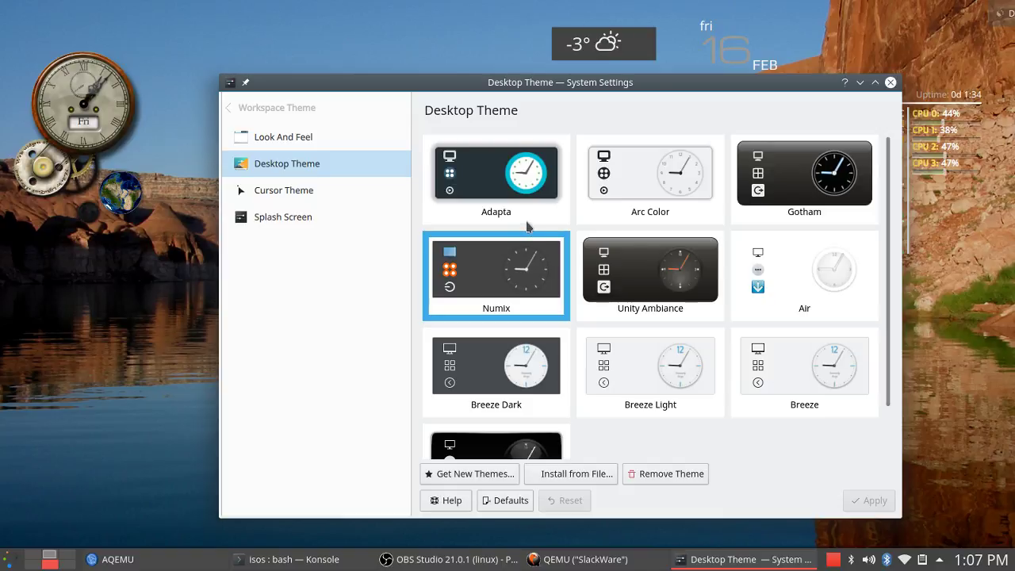
mouse_move(642, 57)
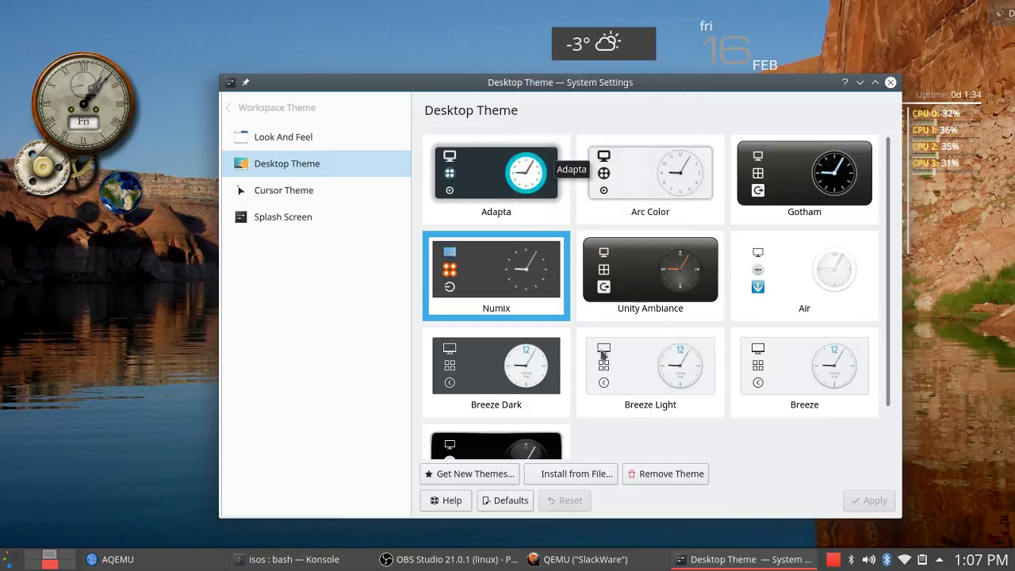
click(647, 176)
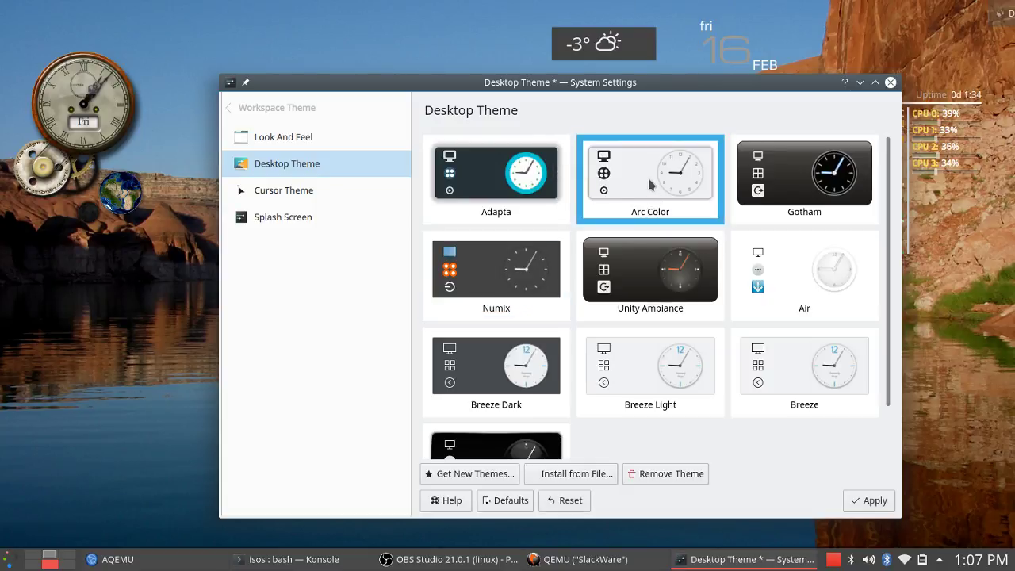
click(879, 502)
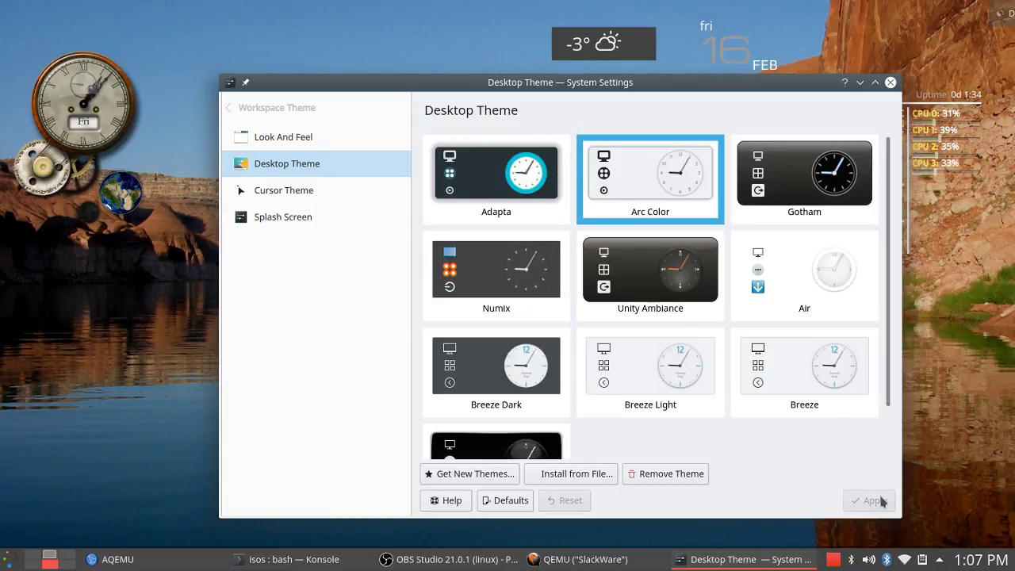
mouse_move(640, 50)
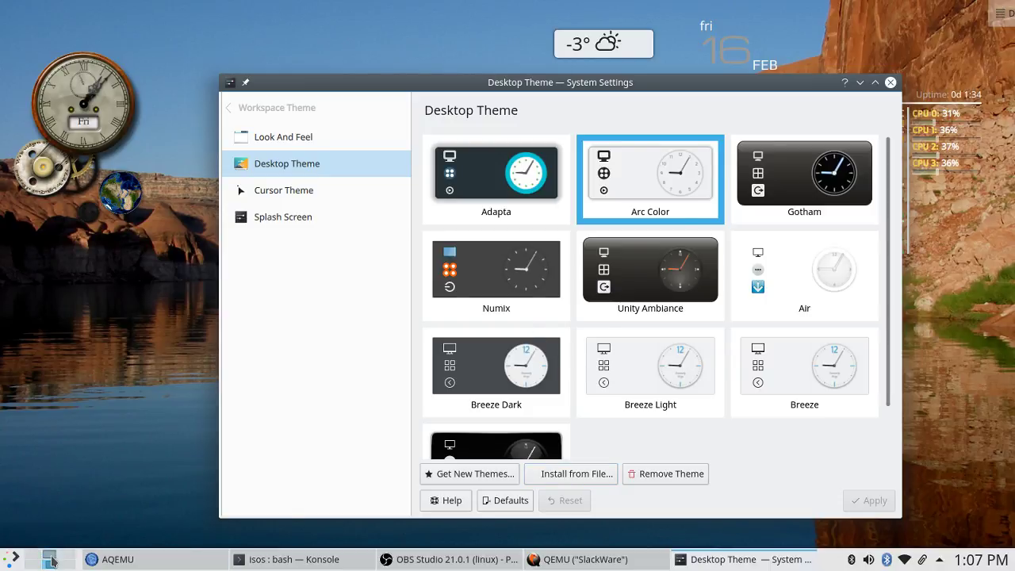
Bring the Slackware VM forward, keep KDE (xinitrc.kde) as default, and set the root password.
mouse_move(573, 565)
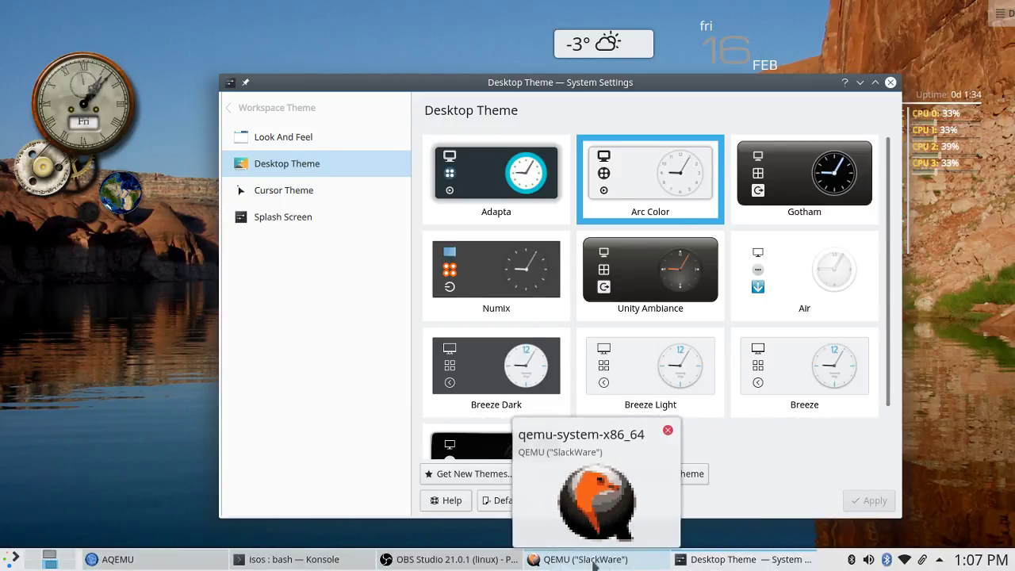
click(556, 493)
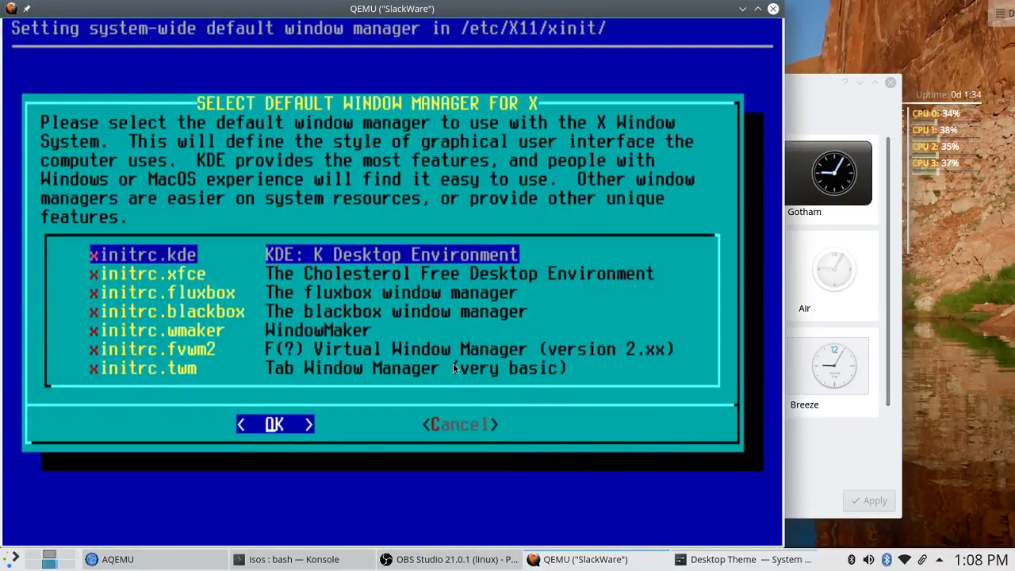
key(Return)
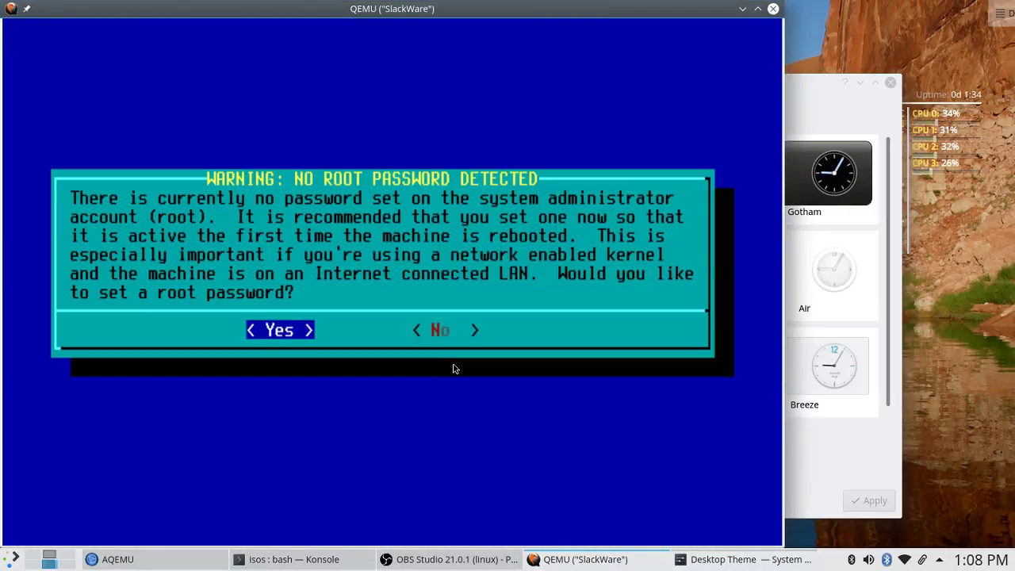
key(Return)
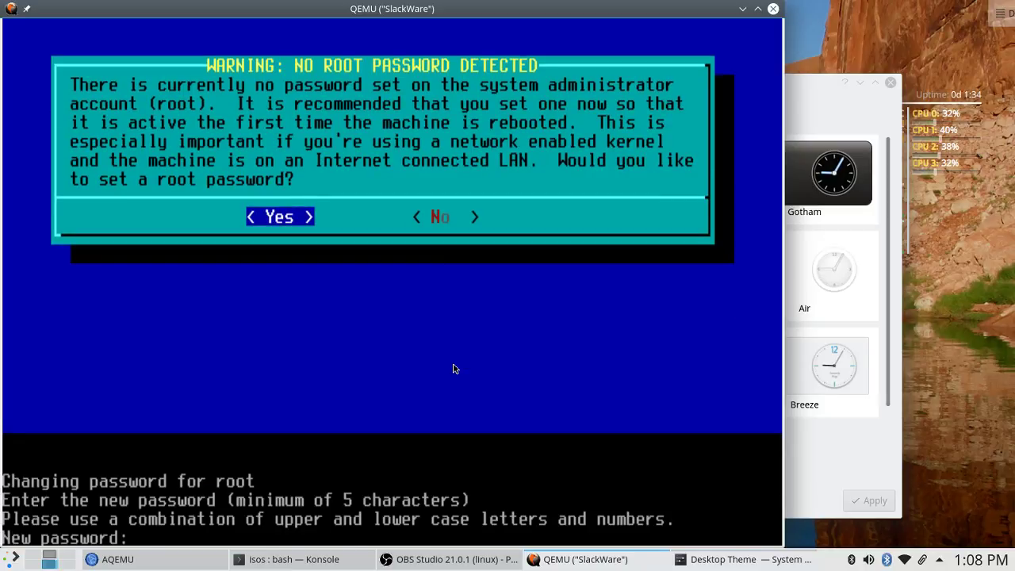
key(Return)
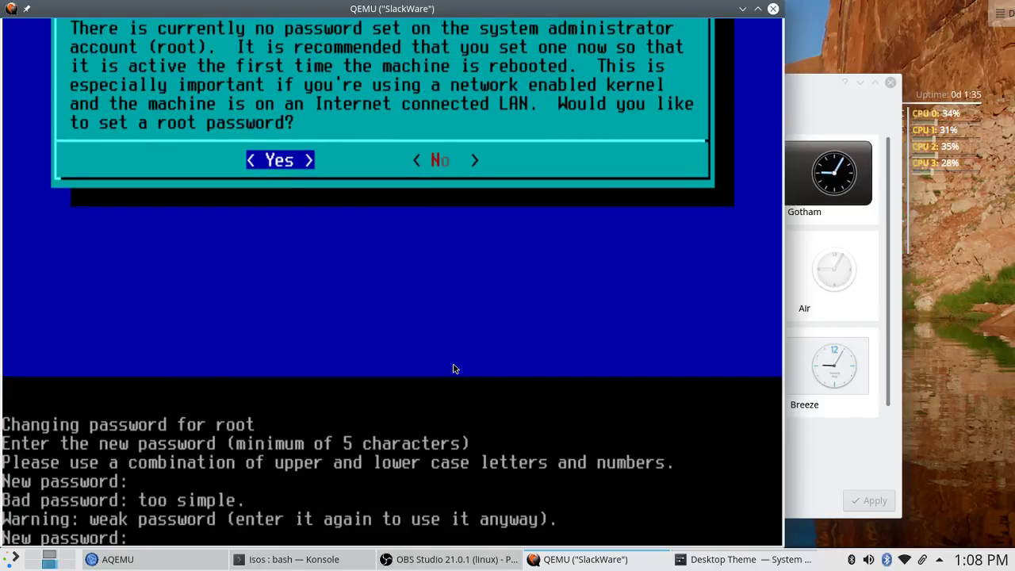
key(Return)
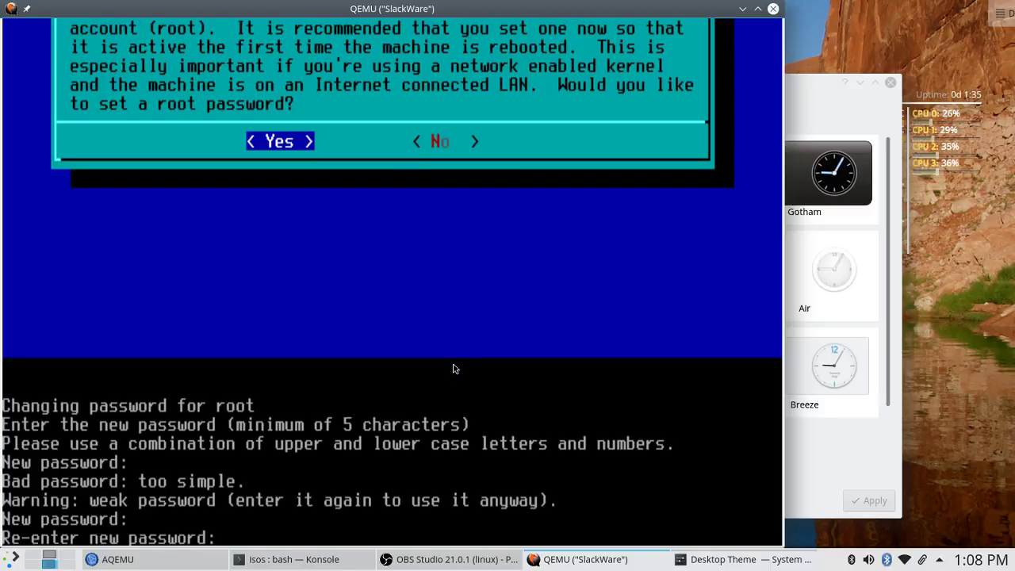
key(Return)
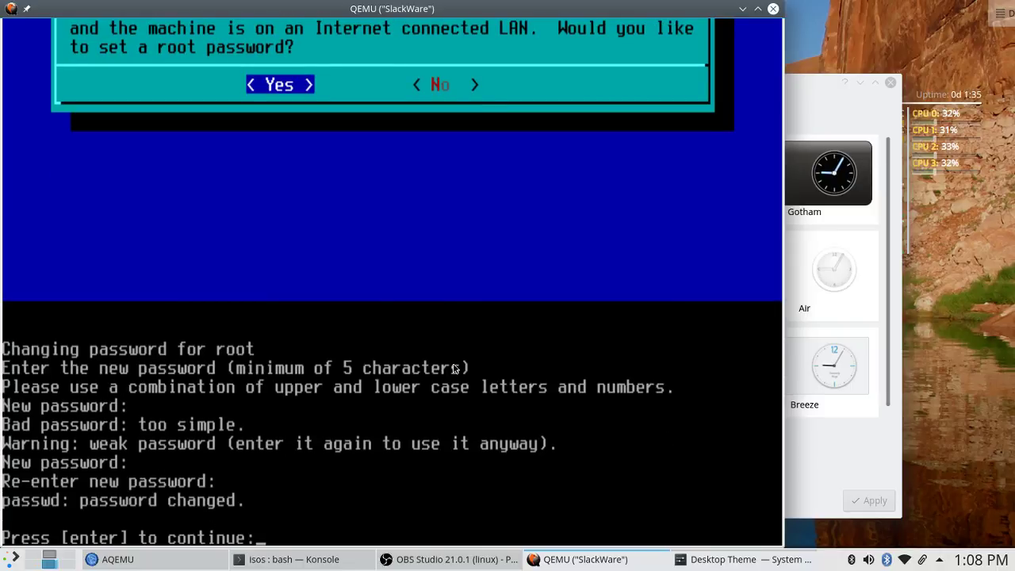
key(Return)
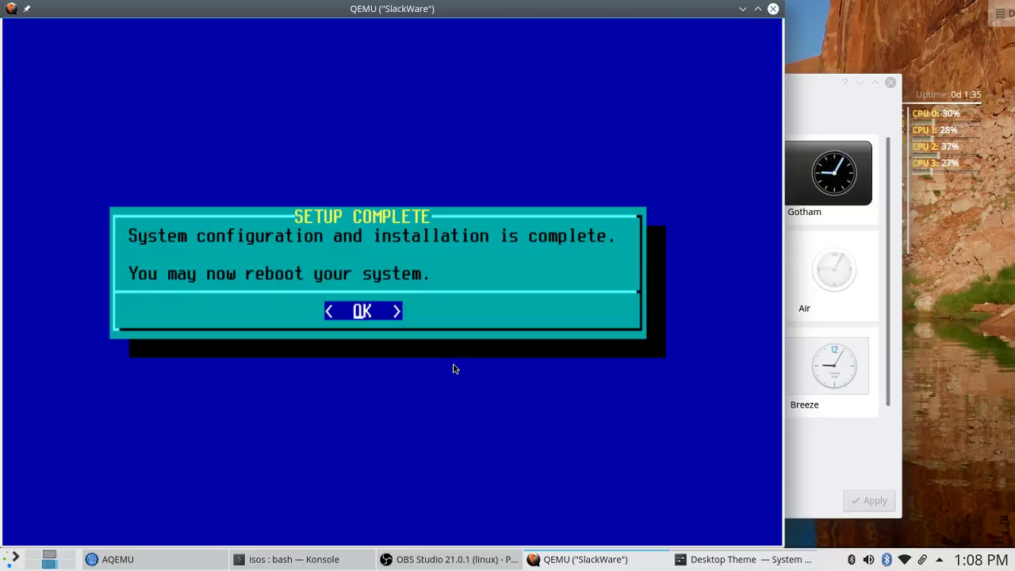
Exit Slackware setup, acknowledge the disc-removal notice, and reboot the VM.
key(Return)
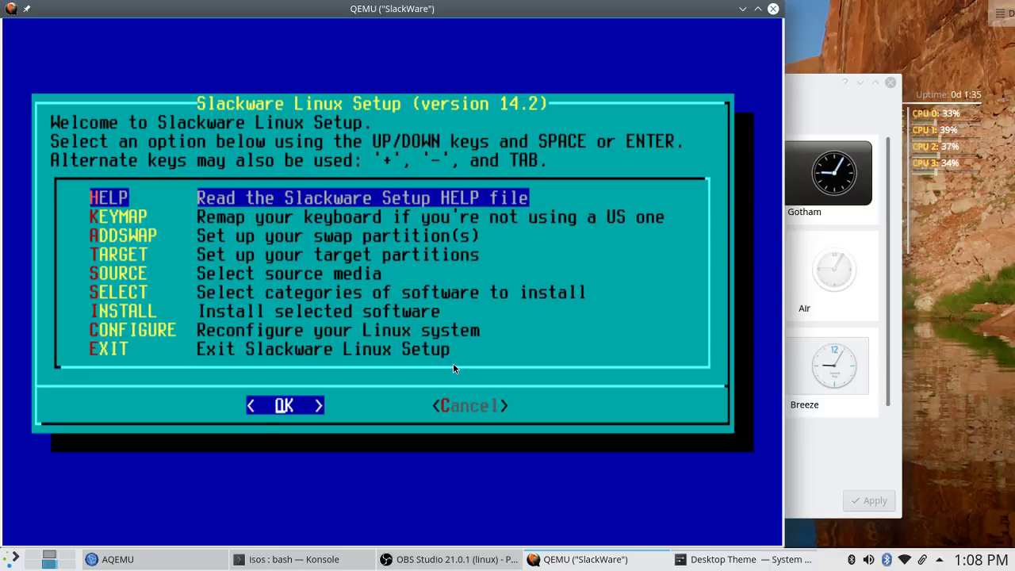
key(Down)
key(Down)
key(Down)
key(Down)
key(Down)
key(Down)
key(Down)
key(Down)
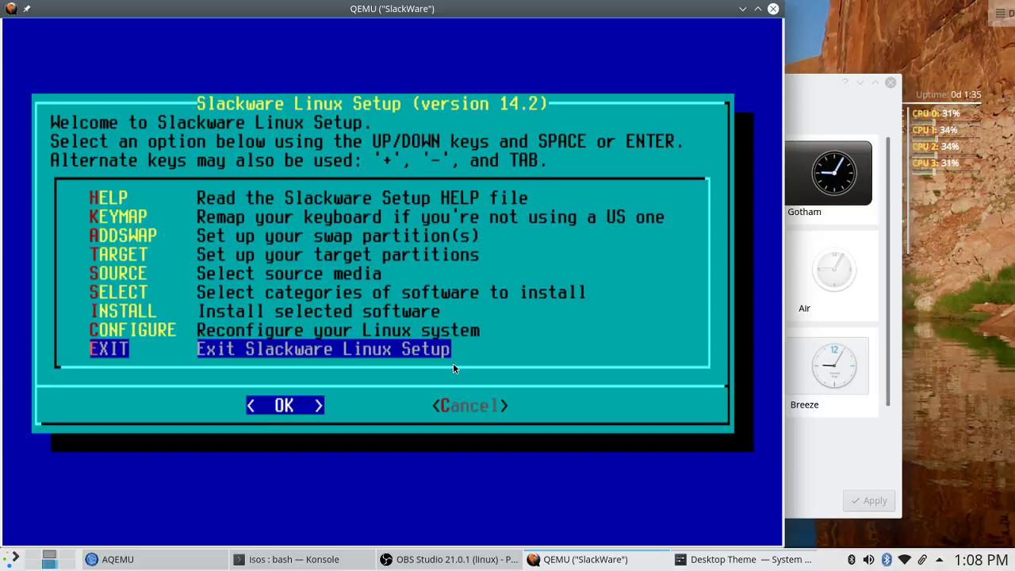
key(Return)
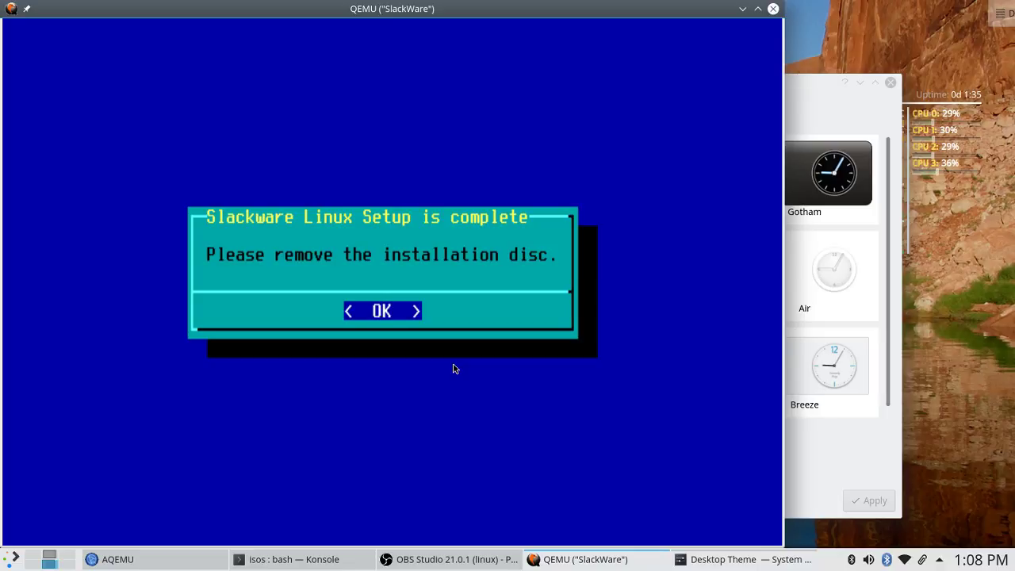
key(Return)
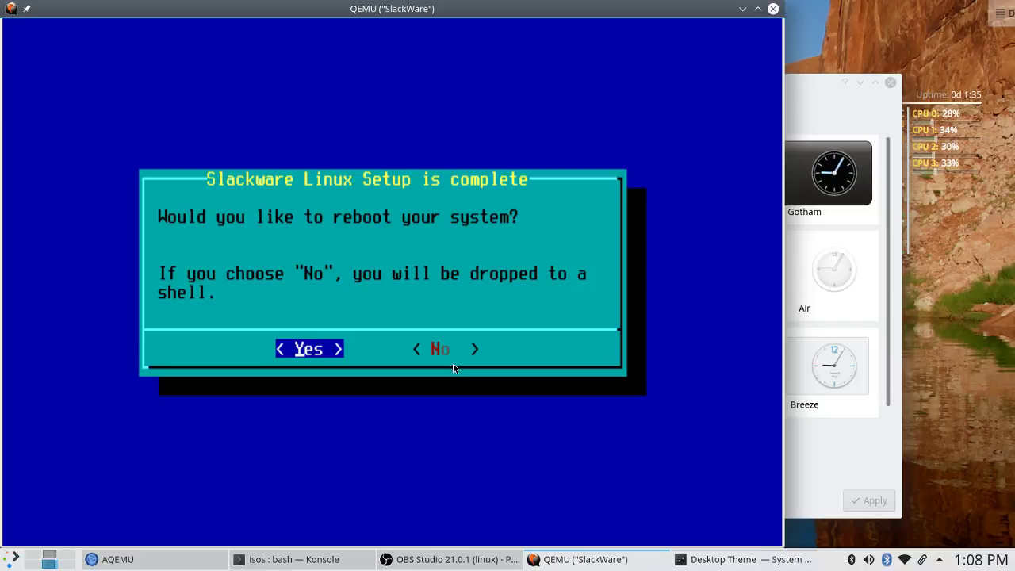
key(Return)
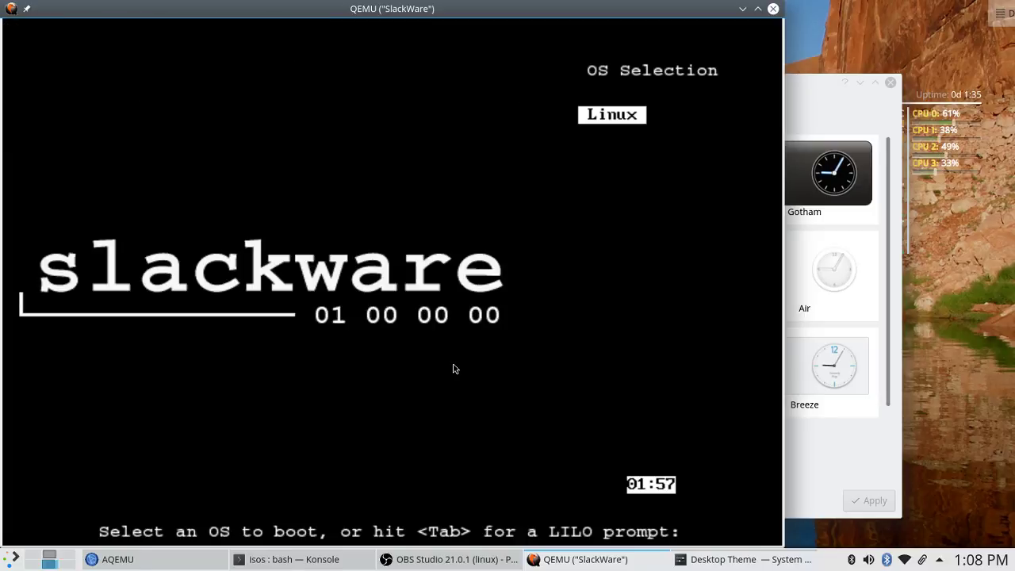
Boot Linux from the LILO menu and enter root at the darkstar login.
key(Return)
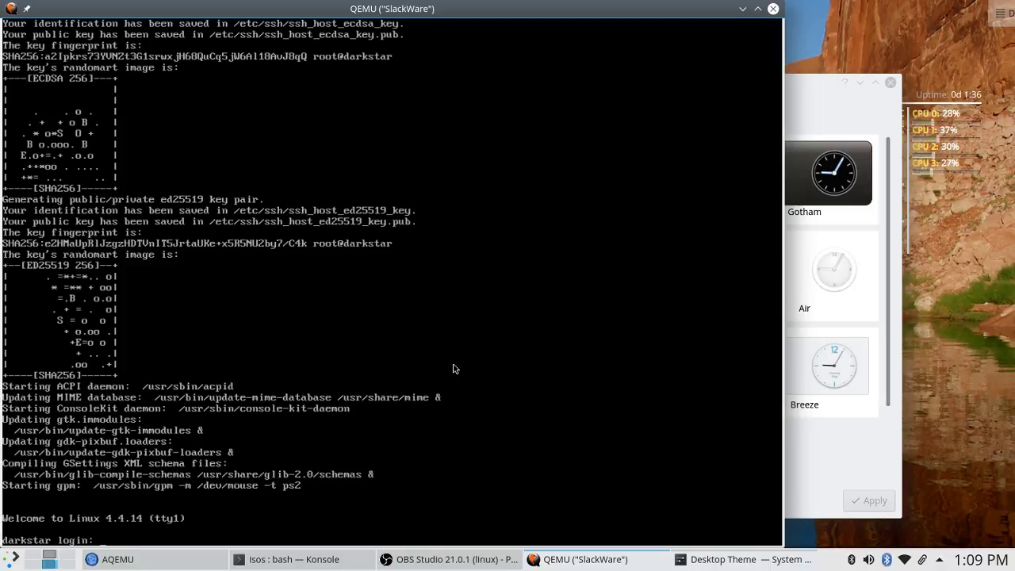
text(root)
key(Return)
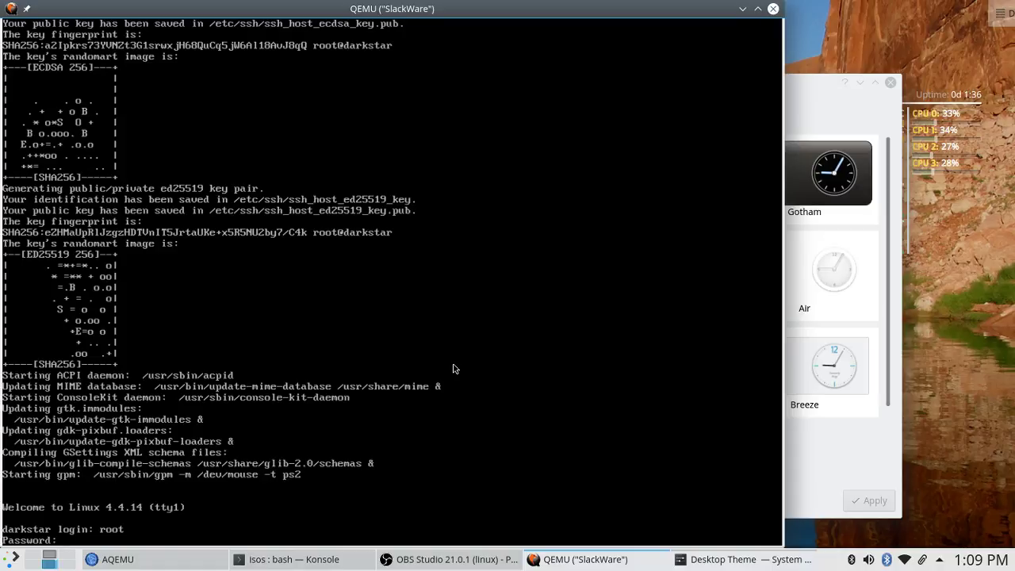
Log in as root and run adduser with the new login name, default user ID and users group.
key(Return)
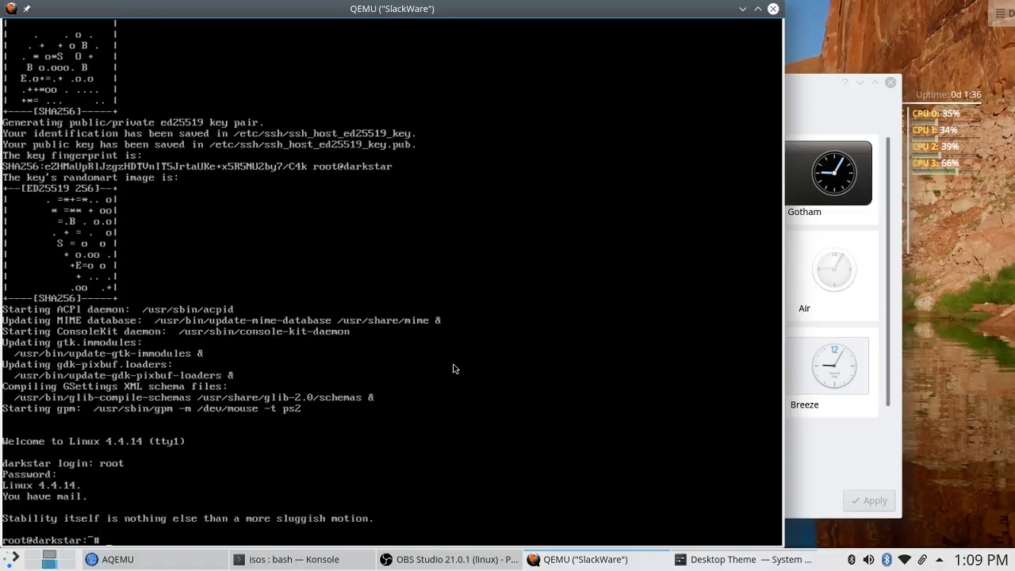
text(ad)
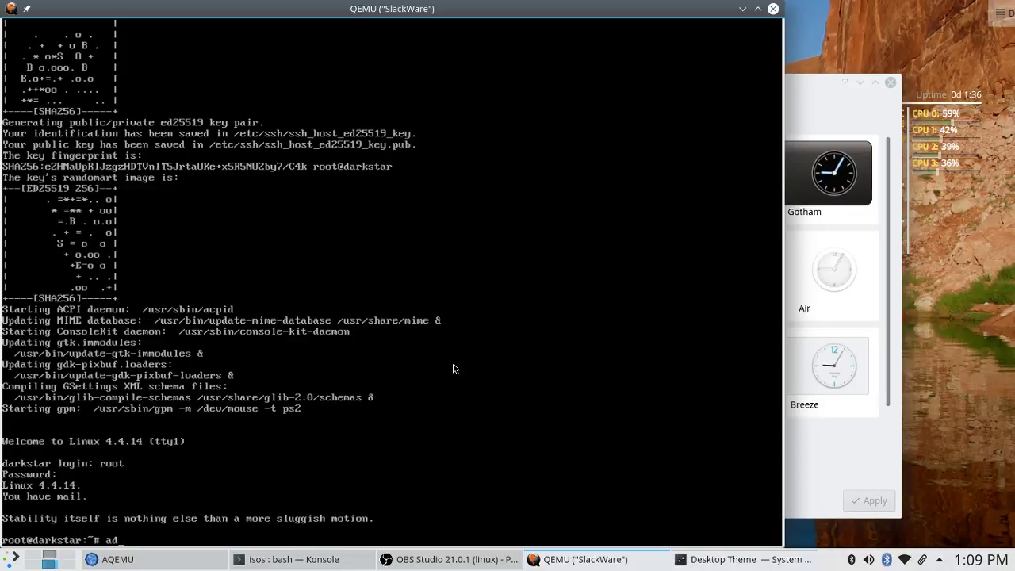
text(duser)
key(Return)
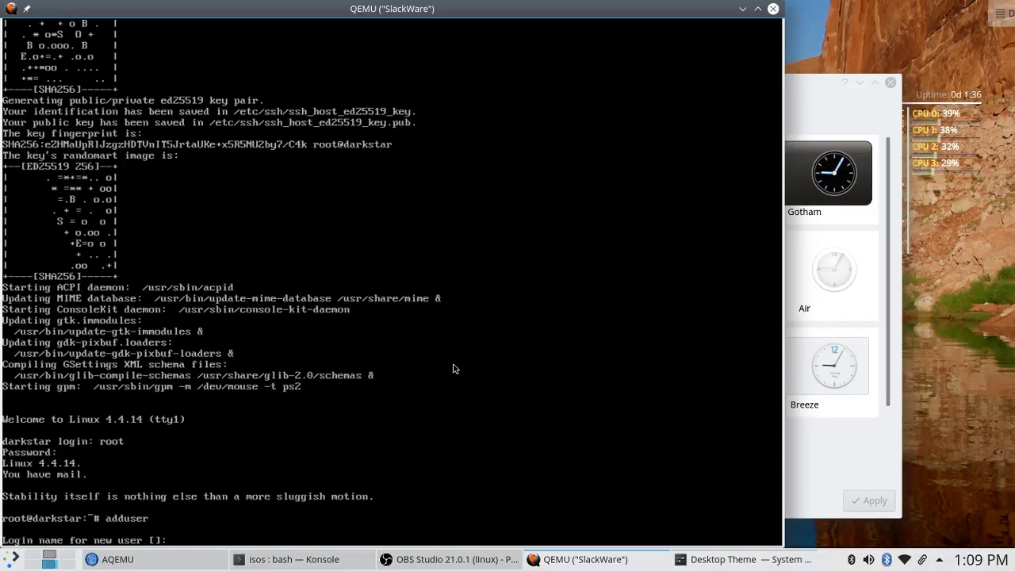
text(marcel)
key(Return)
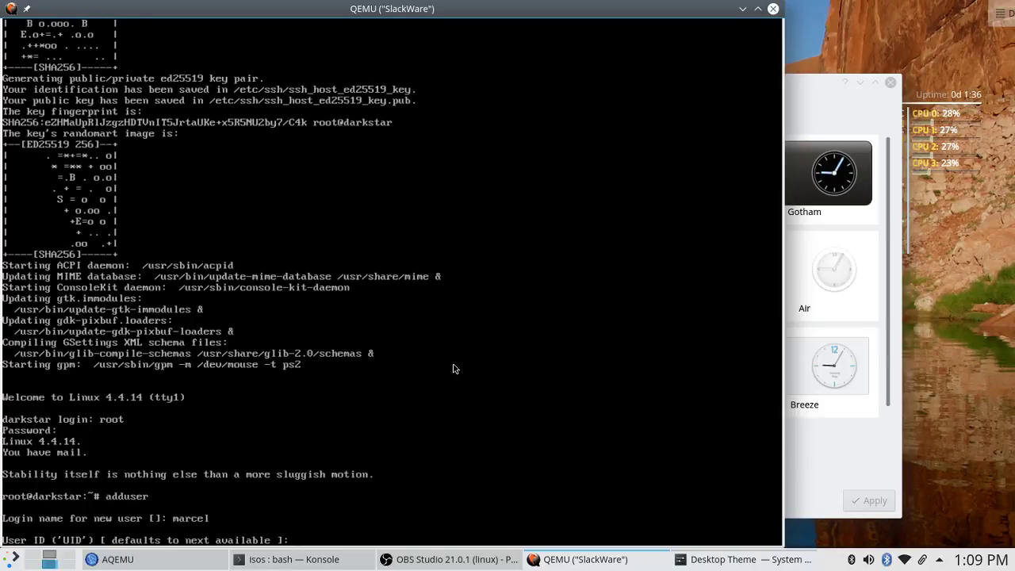
key(Return)
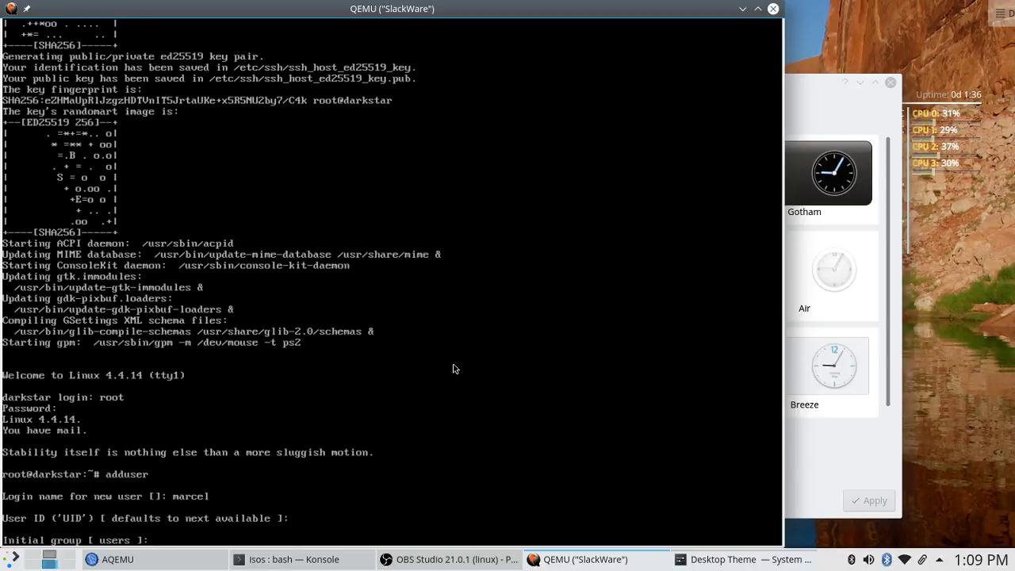
key(Return)
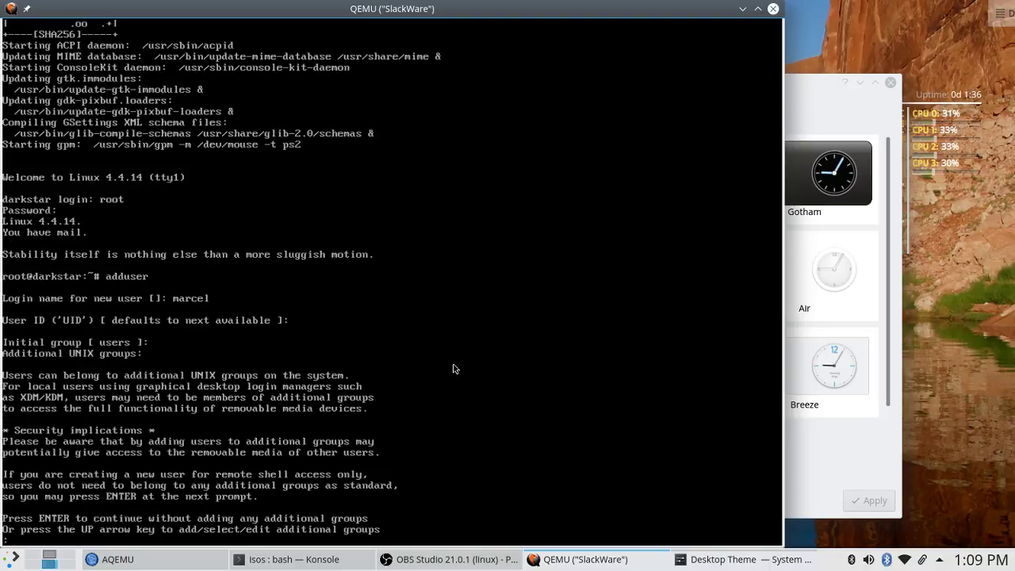
Accept default home, /bin/bash shell and no expiry, then enter the user's full name.
key(Return)
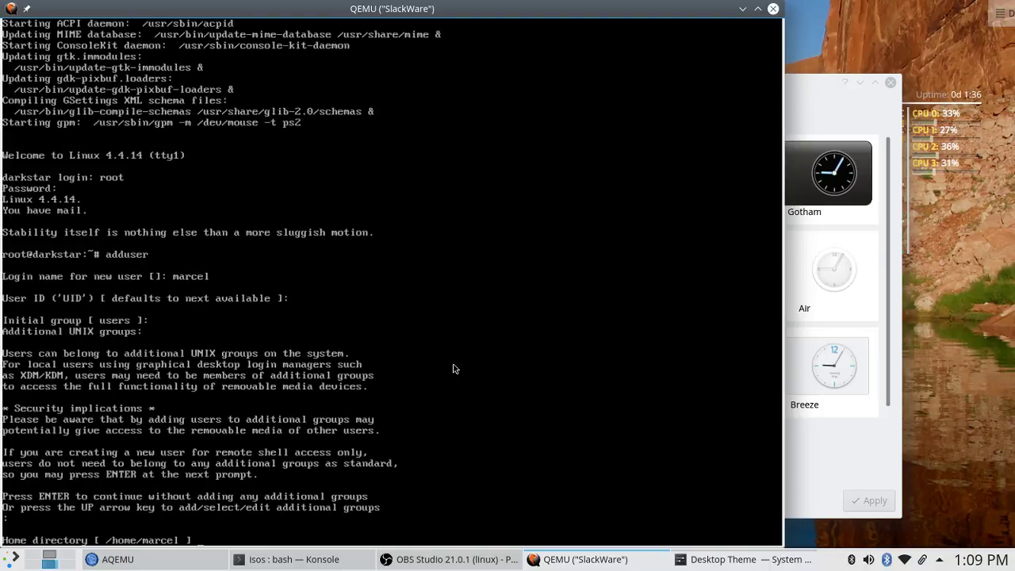
key(Return)
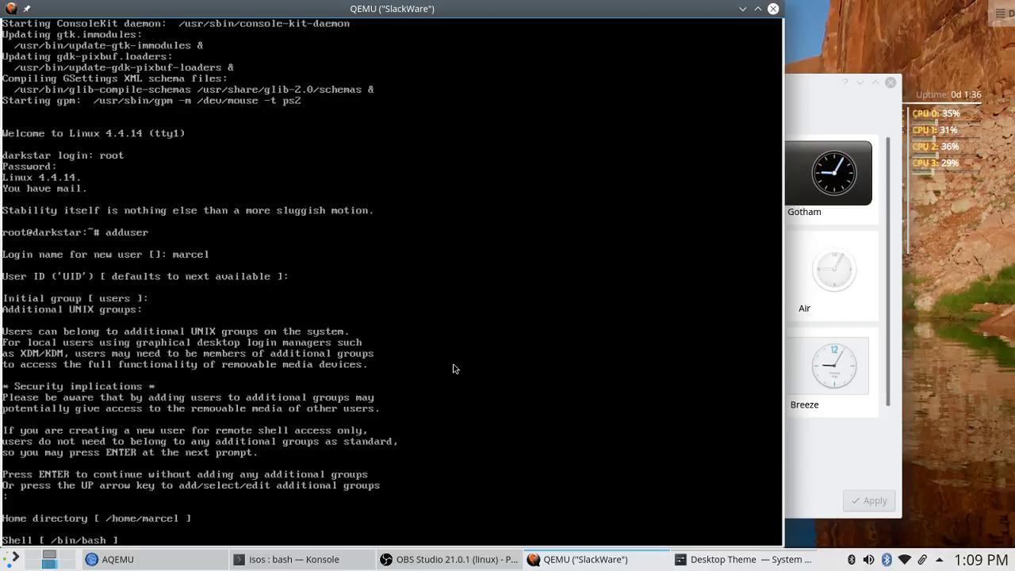
key(Return)
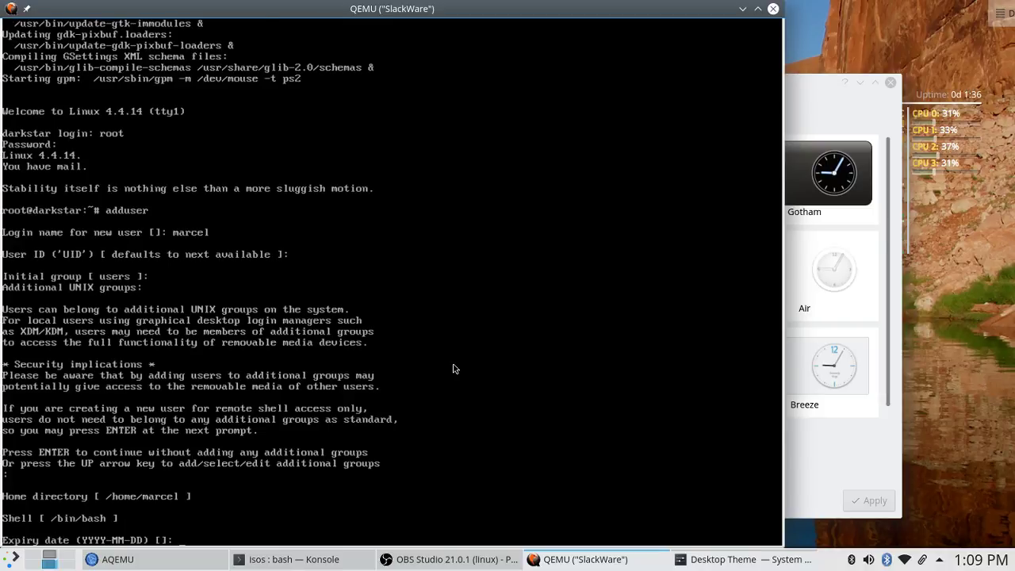
key(Return)
key(Return)
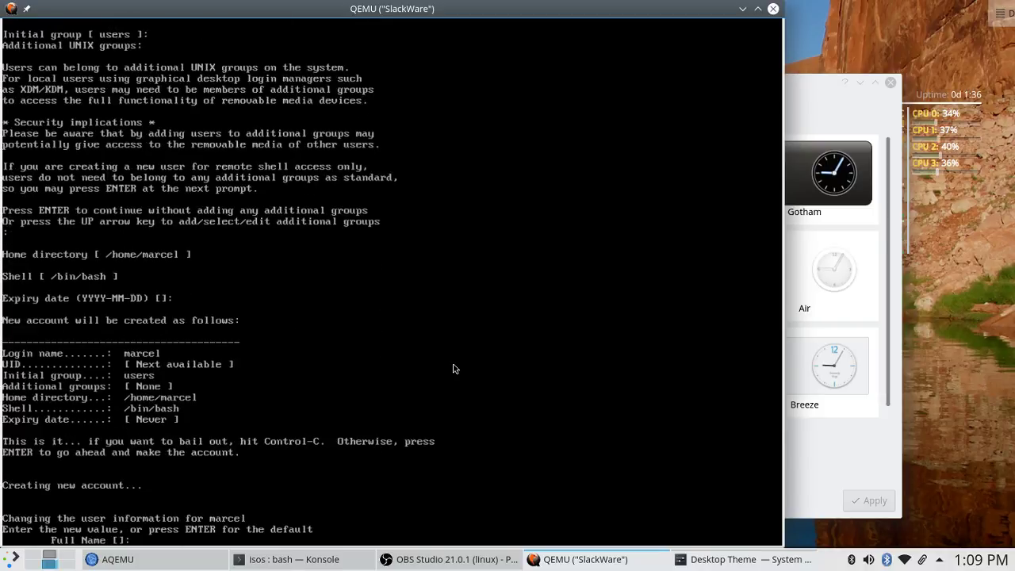
text(Marcel Gagne)
key(Return)
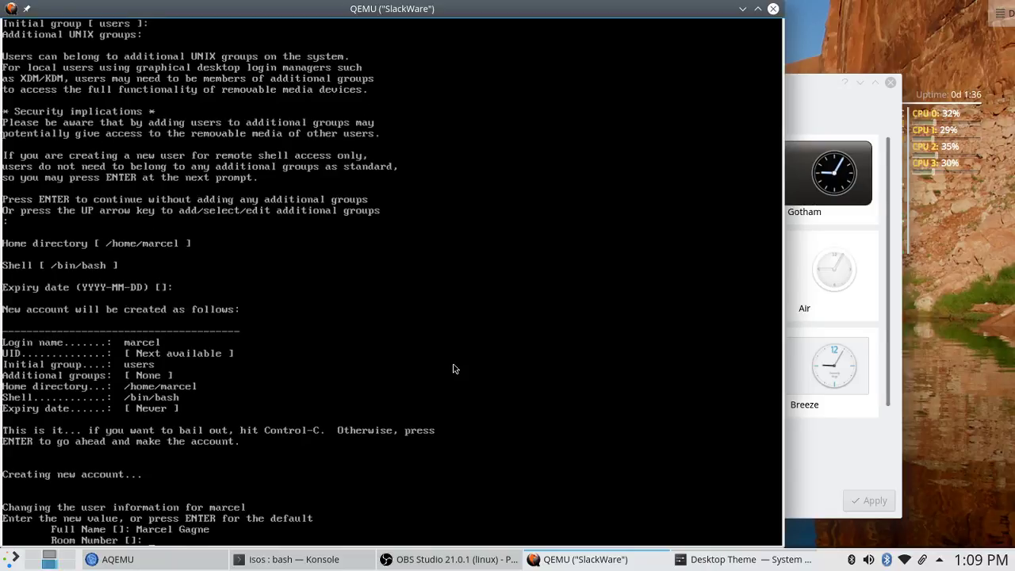
key(Return)
key(Return)
key(Return)
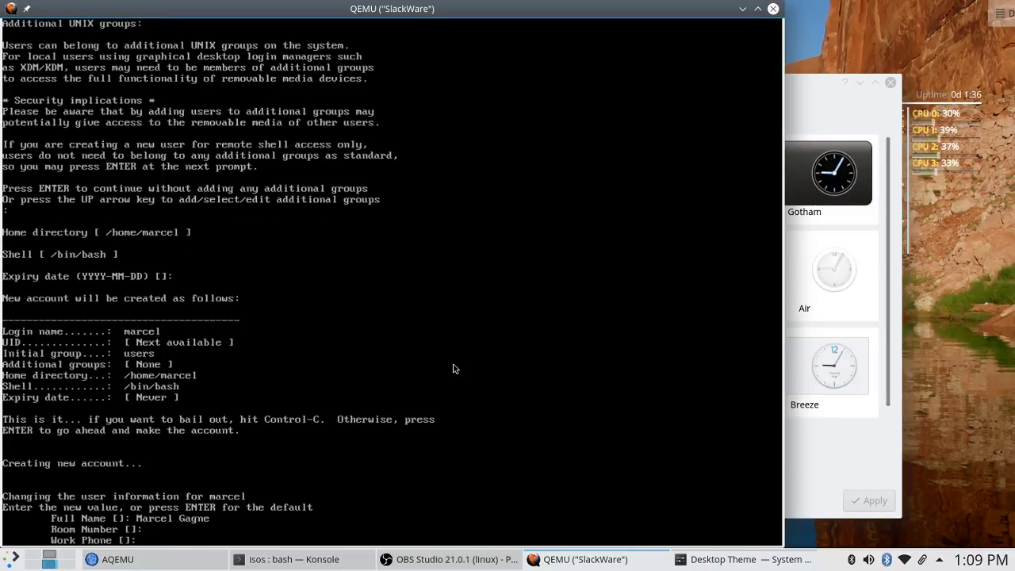
key(Return)
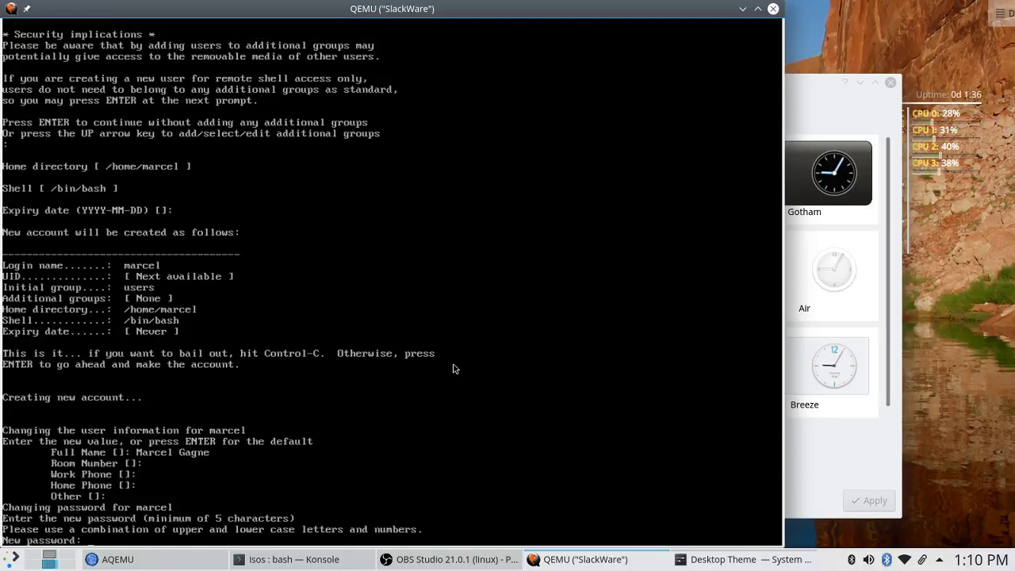
Set and confirm the new user's password, then log root out with exit.
key(Return)
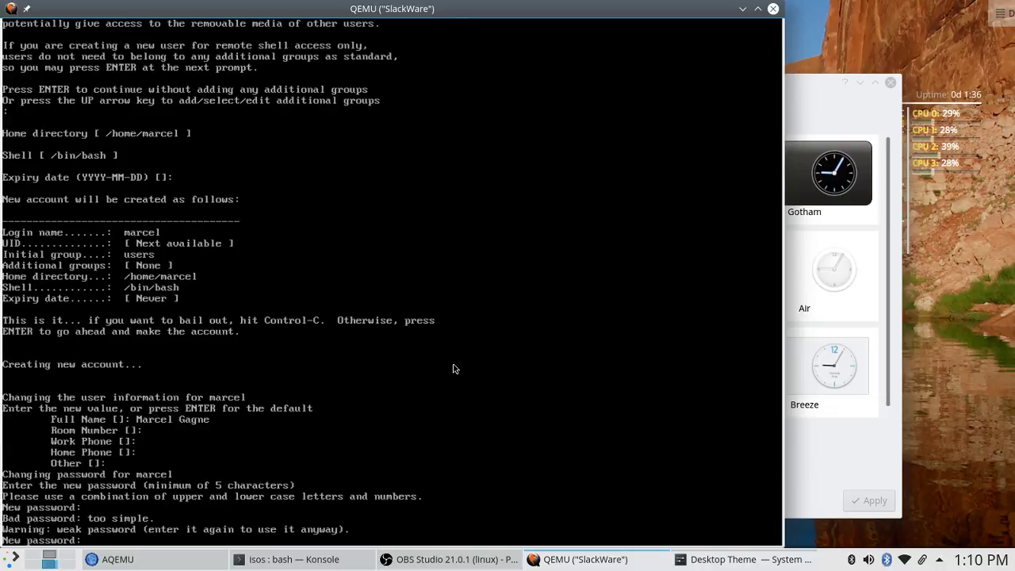
key(Return)
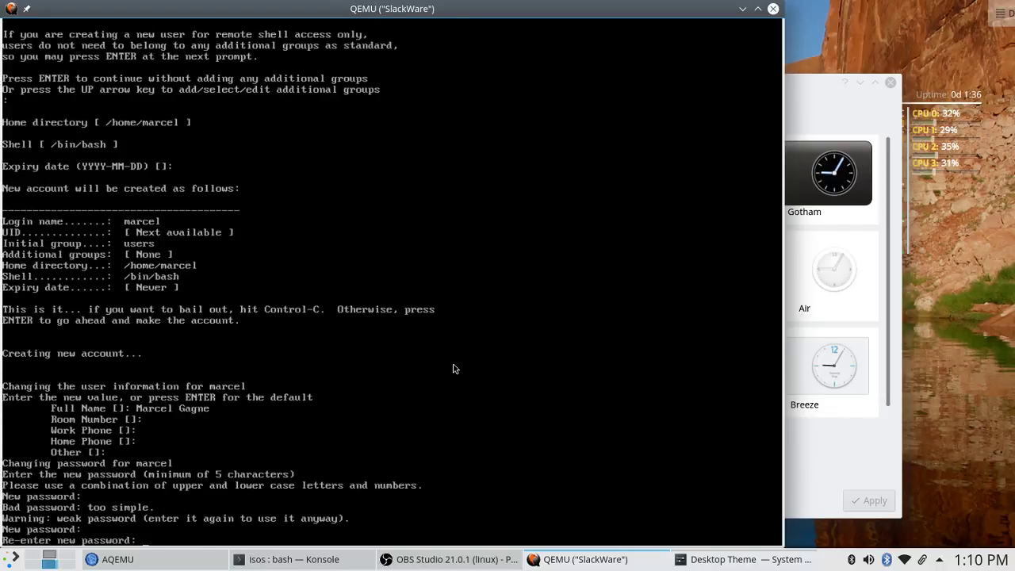
key(Return)
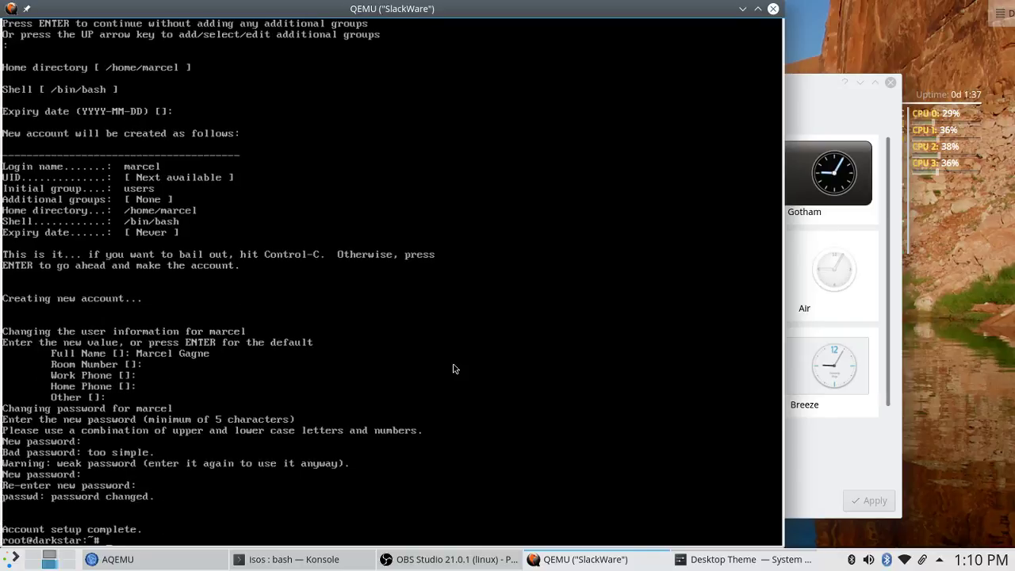
text(exit)
key(Return)
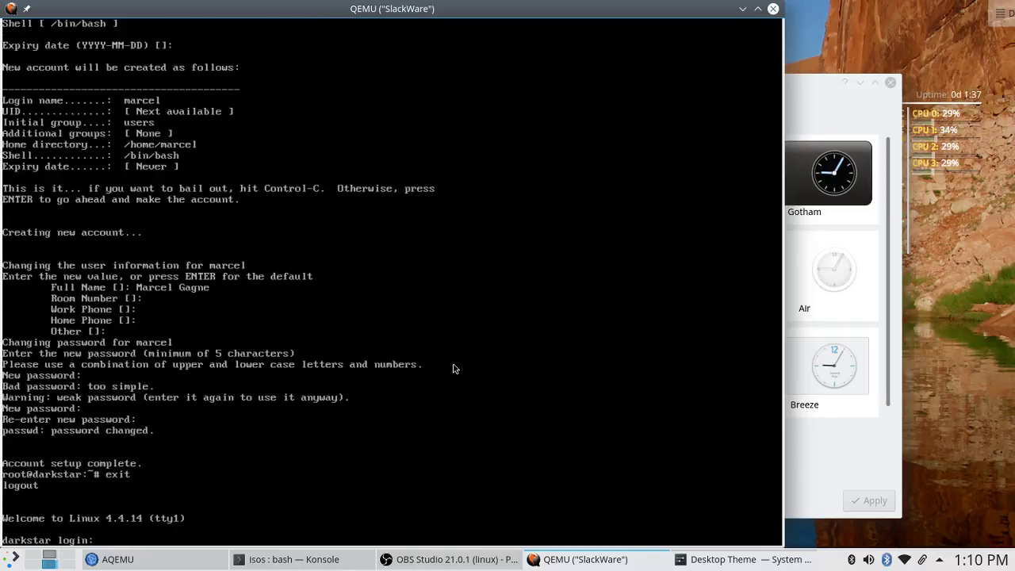
Log in as the new user, run fortune, and clear the console.
text(marcel)
key(Return)
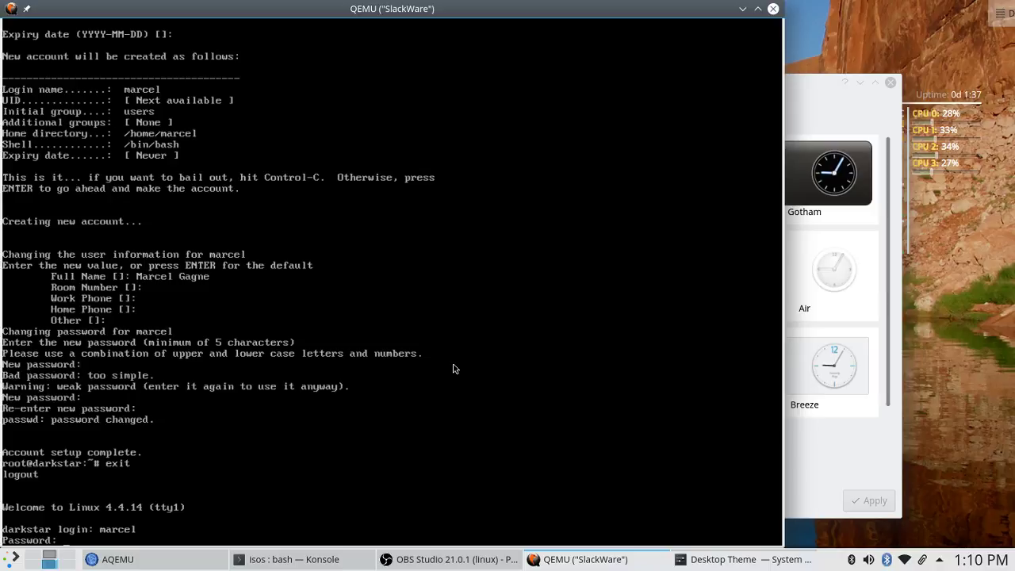
key(Return)
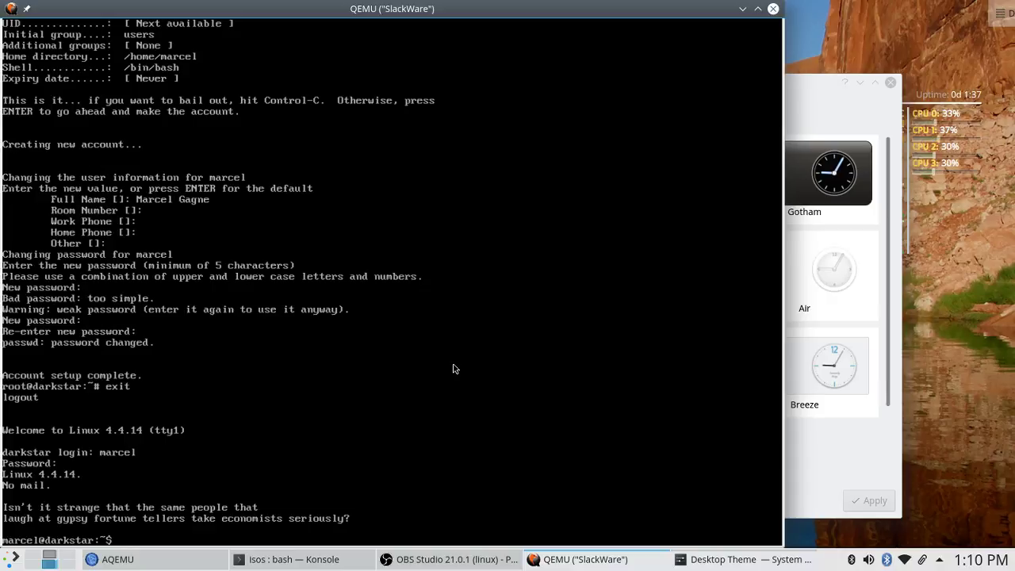
text(fortune)
key(Return)
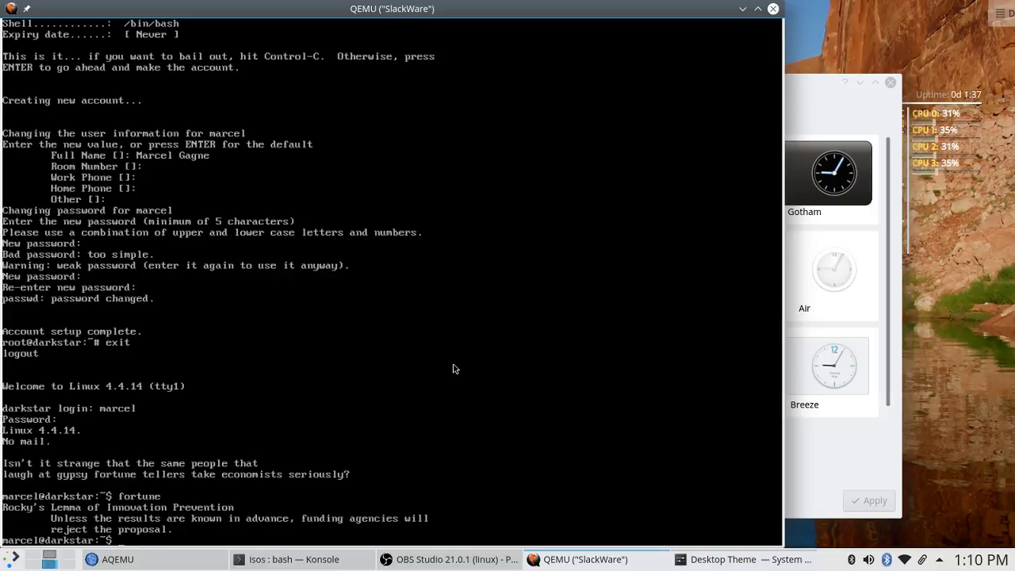
text(clear)
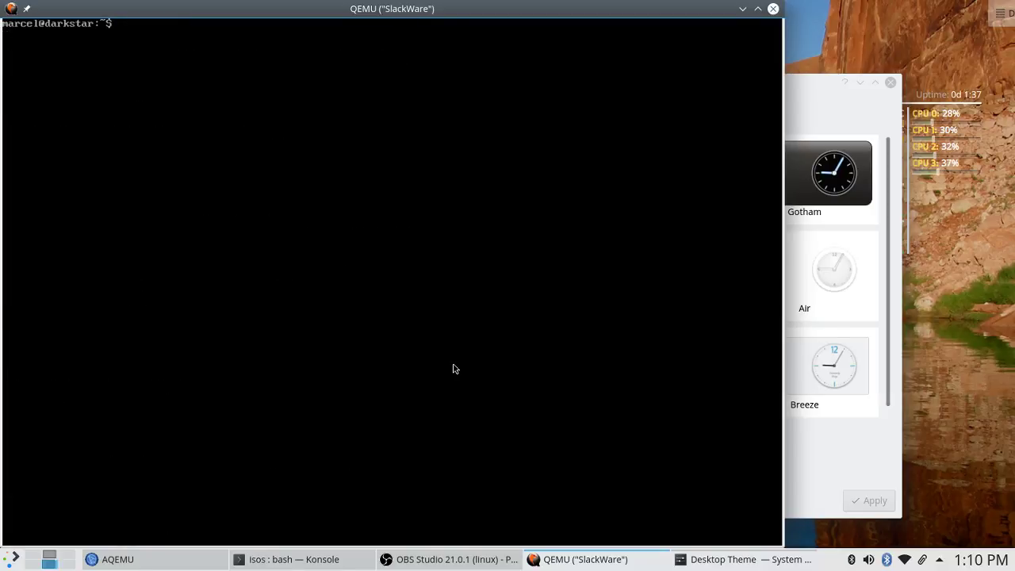
key(Return)
text(startx)
Start the KDE session with startx and launch the File Manager from Kickoff.
key(Return)
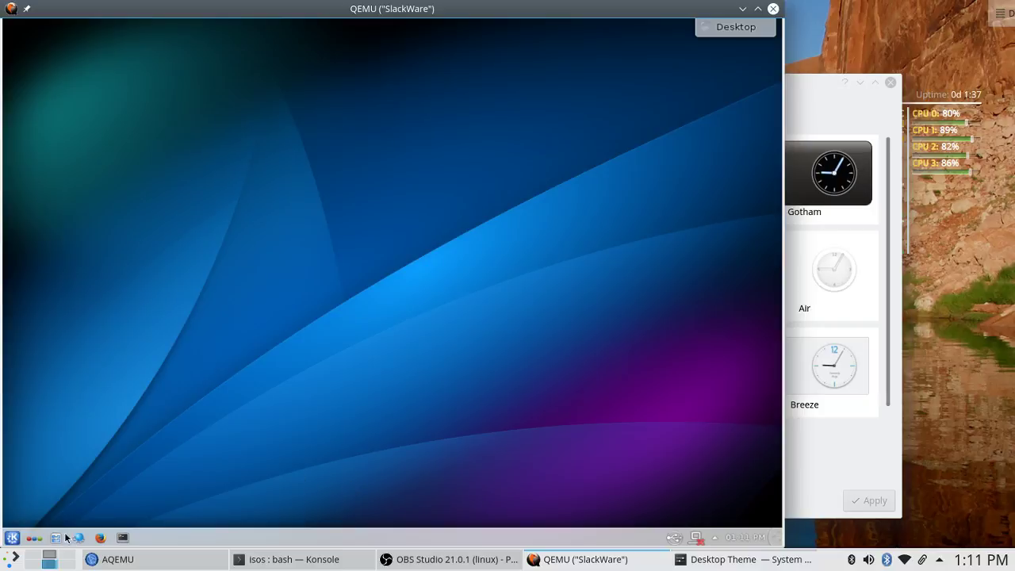
click(13, 542)
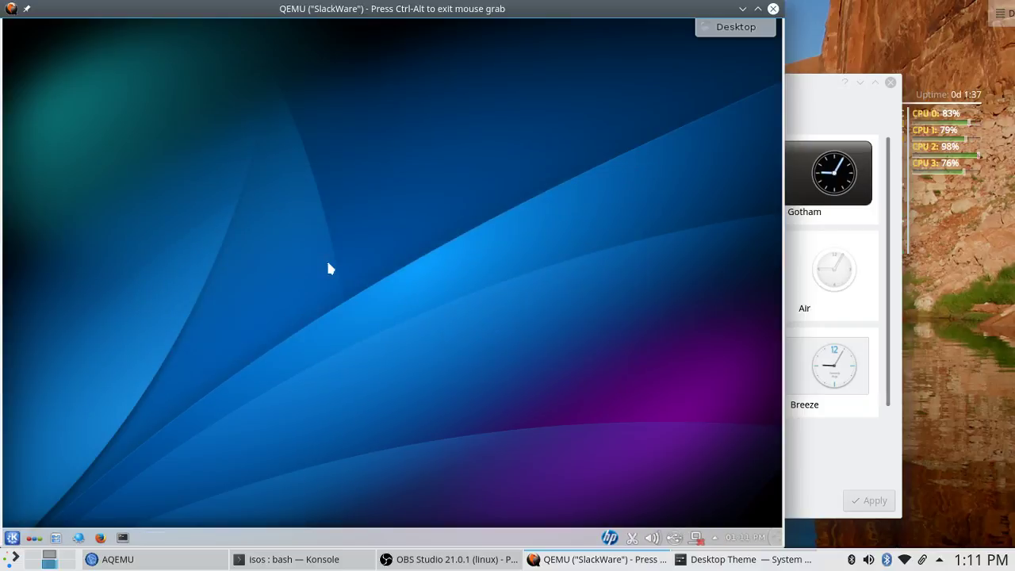
click(19, 537)
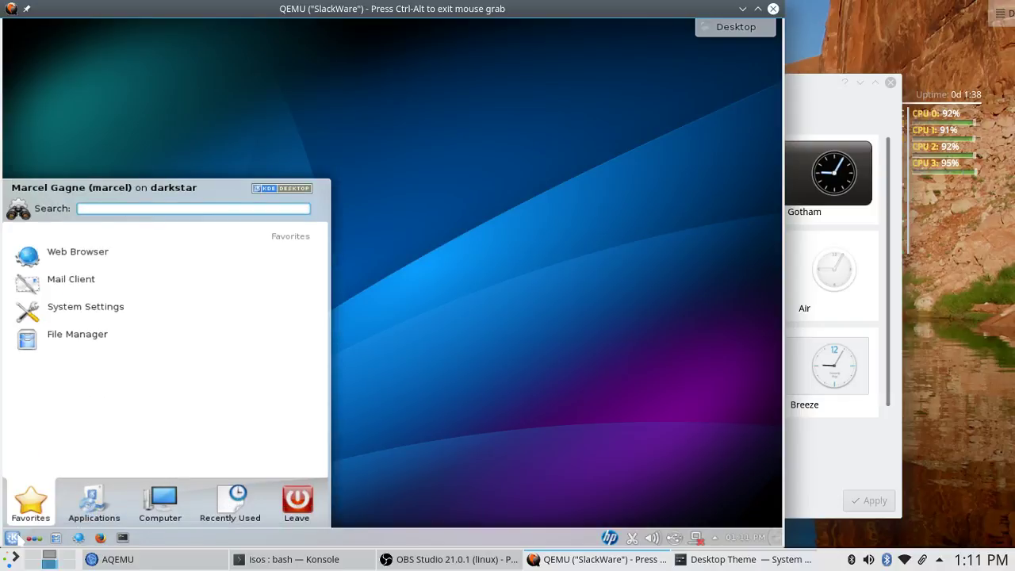
click(14, 538)
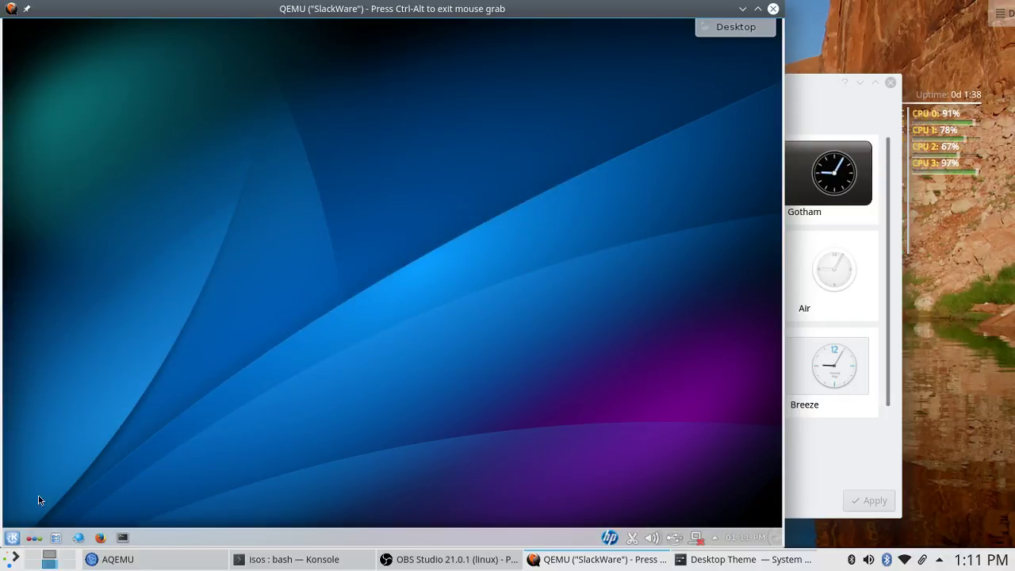
click(12, 538)
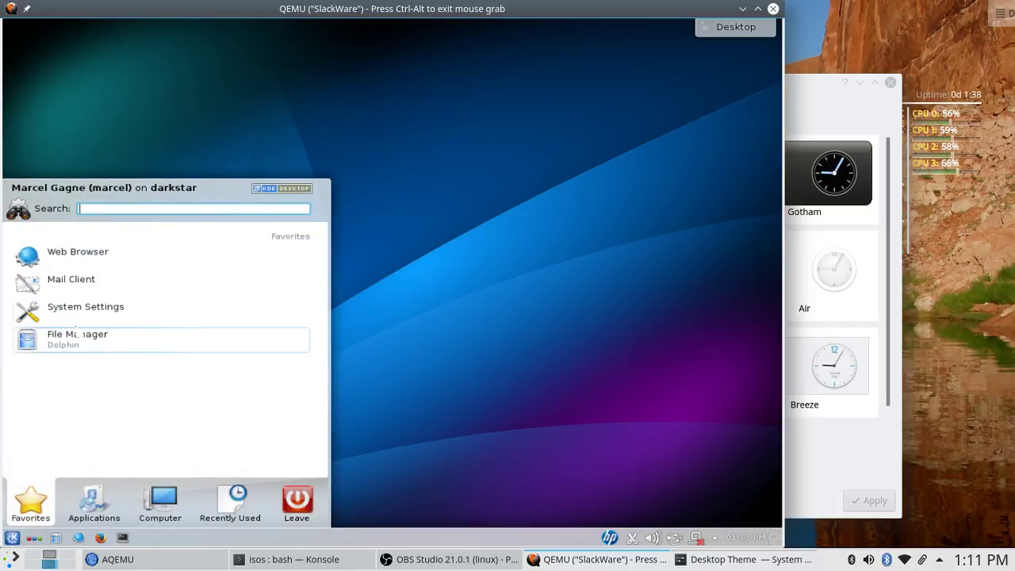
click(112, 342)
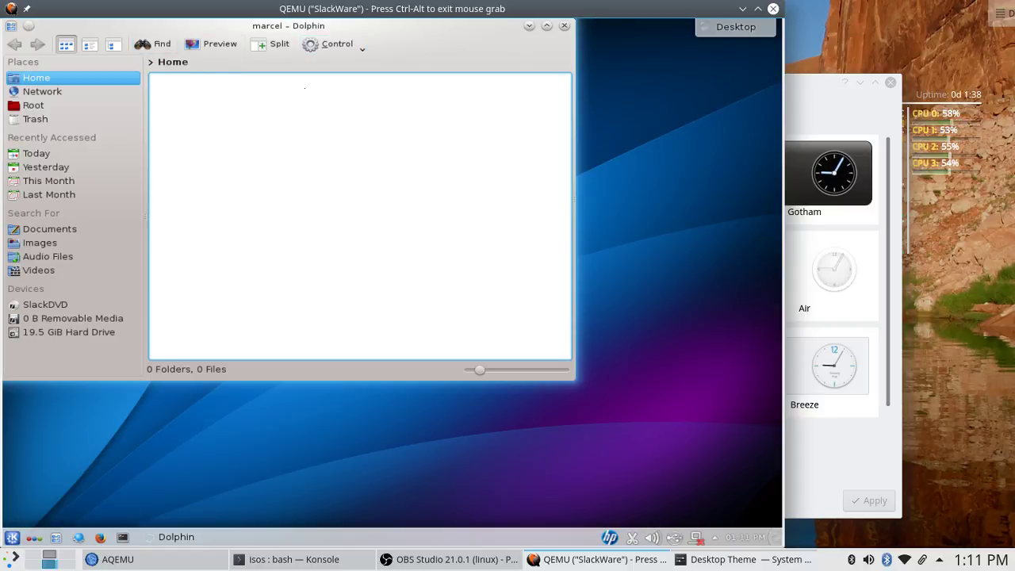
Release the mouse, move the QEMU window toward the screen centre, and recapture the mouse.
key(ctrl+alt)
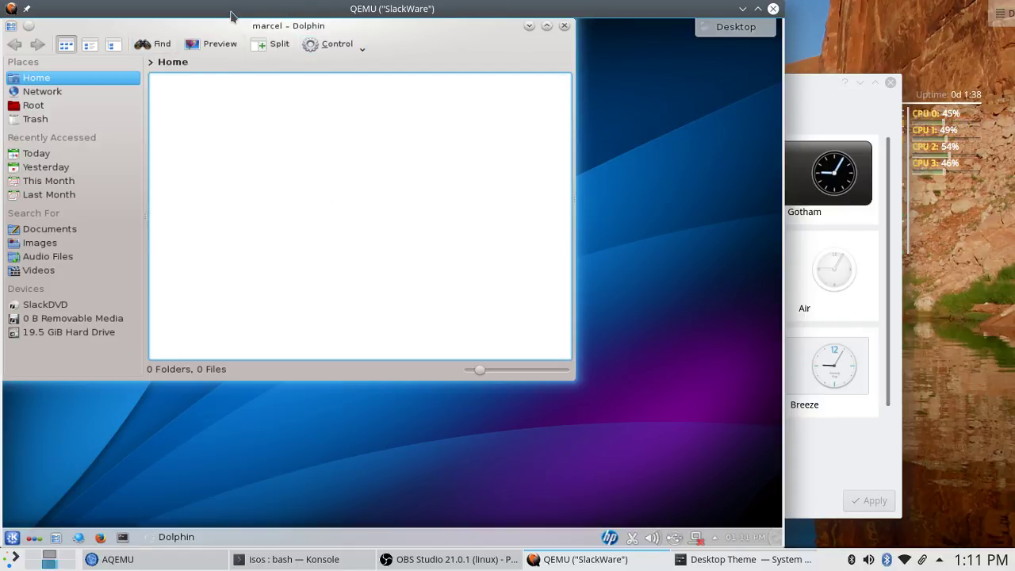
drag(231, 12, 246, 28)
click(333, 42)
key(ctrl+alt)
click(246, 30)
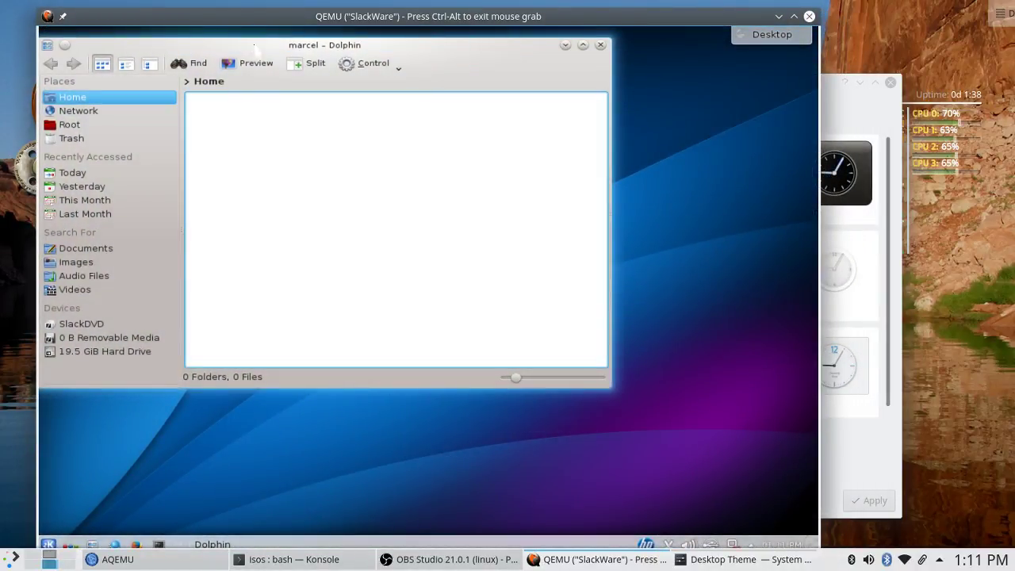
Centre Dolphin, show About KDE from Control > Help, and release the mouse from the guest.
drag(251, 45, 376, 105)
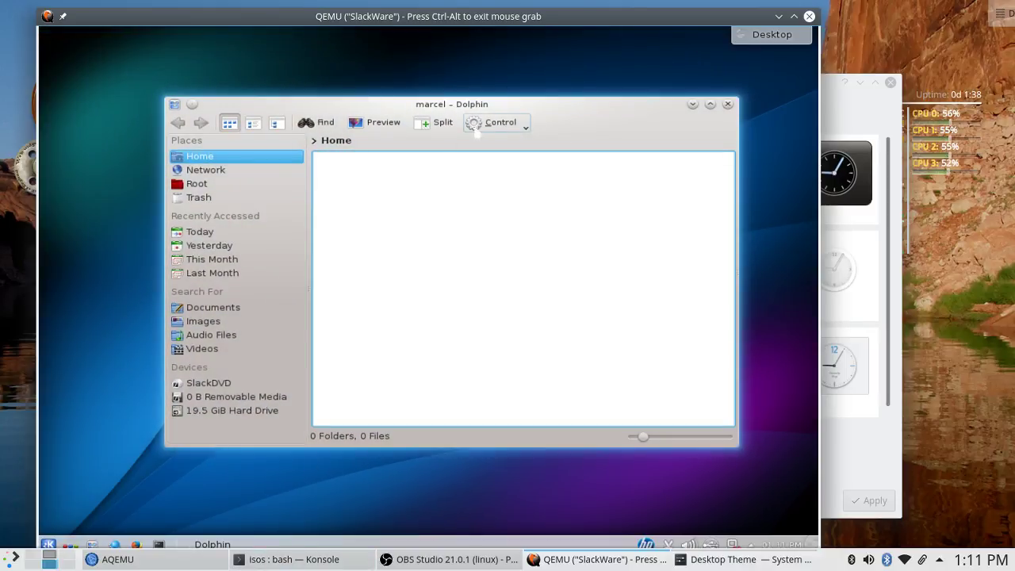
click(512, 131)
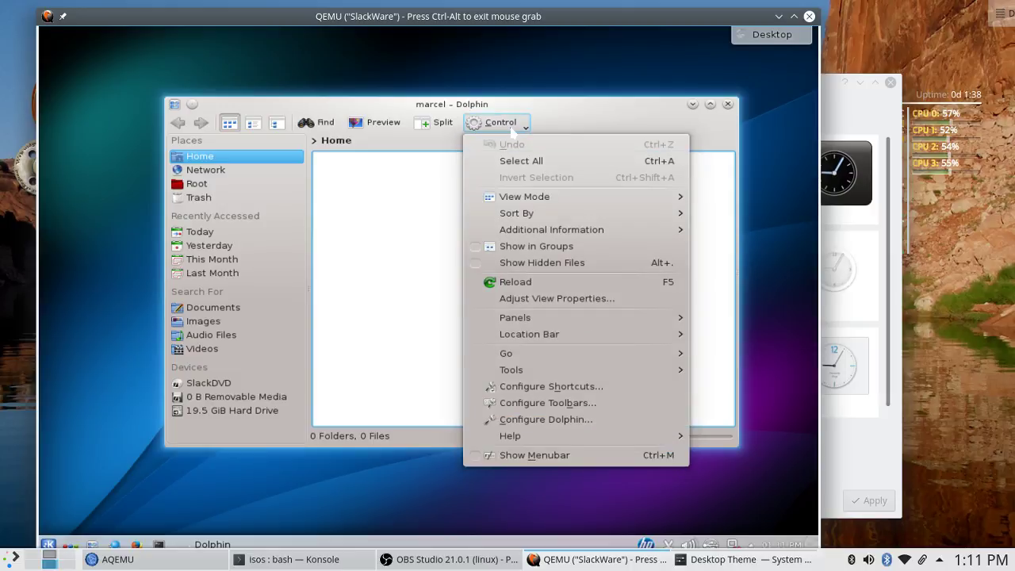
mouse_move(516, 436)
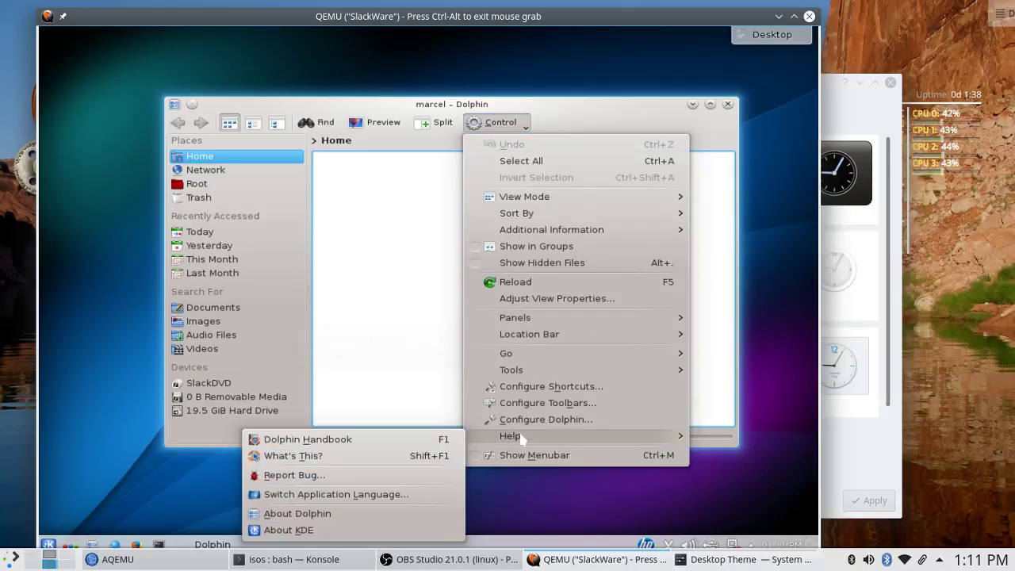
click(341, 530)
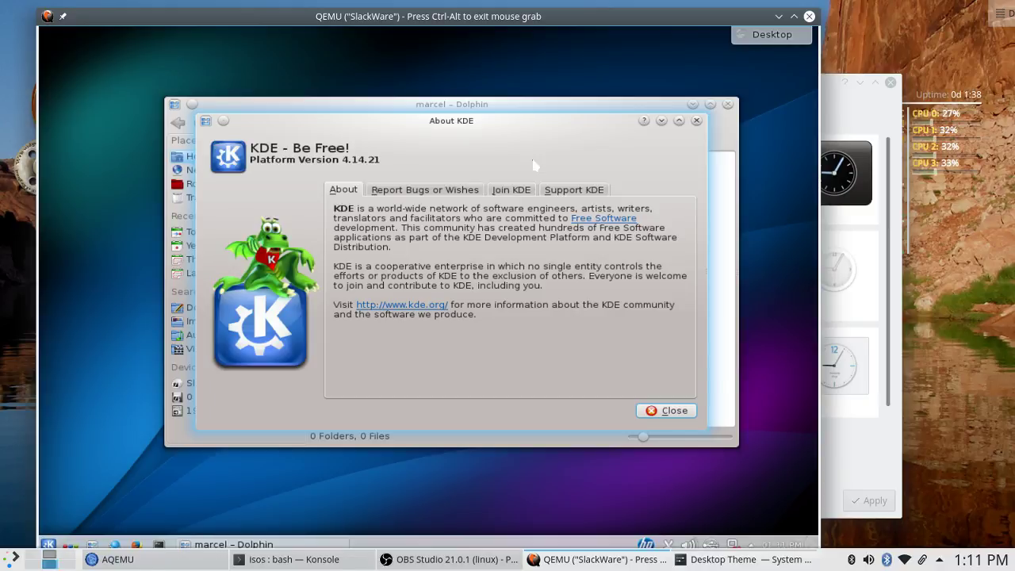
key(ctrl+alt)
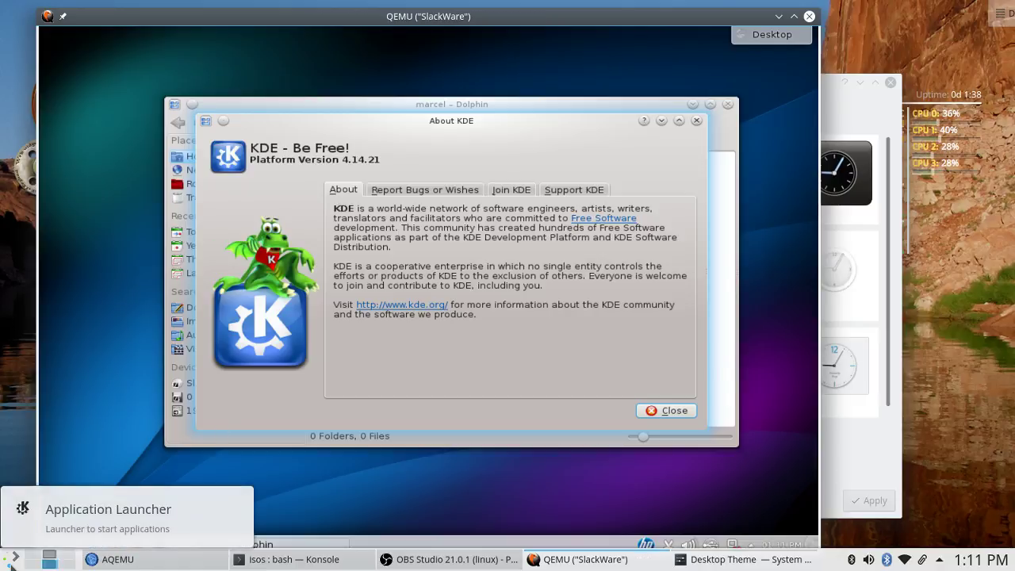
Bring the host Konsole forward and open its Help > About KDE dialog.
click(11, 563)
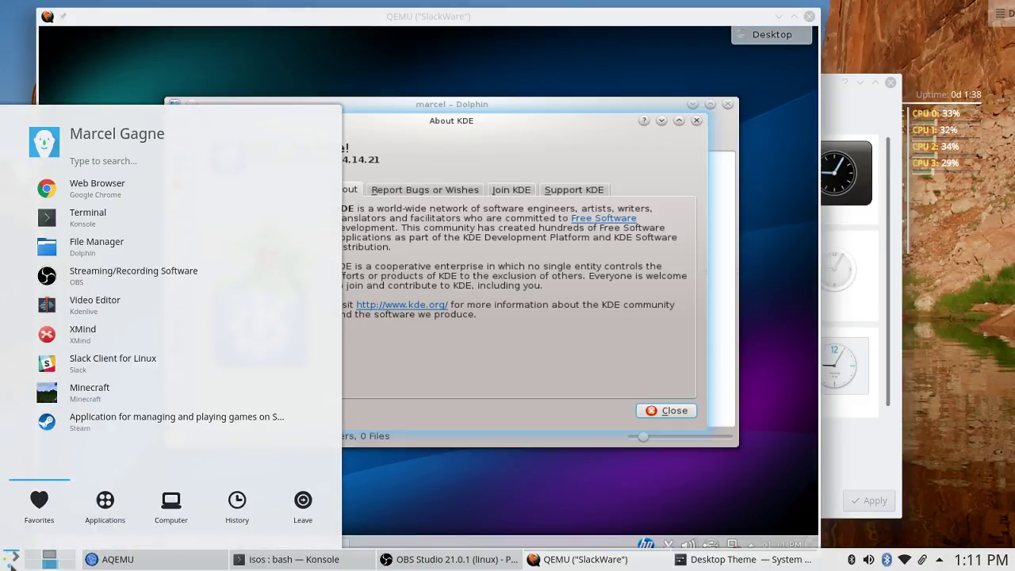
click(311, 565)
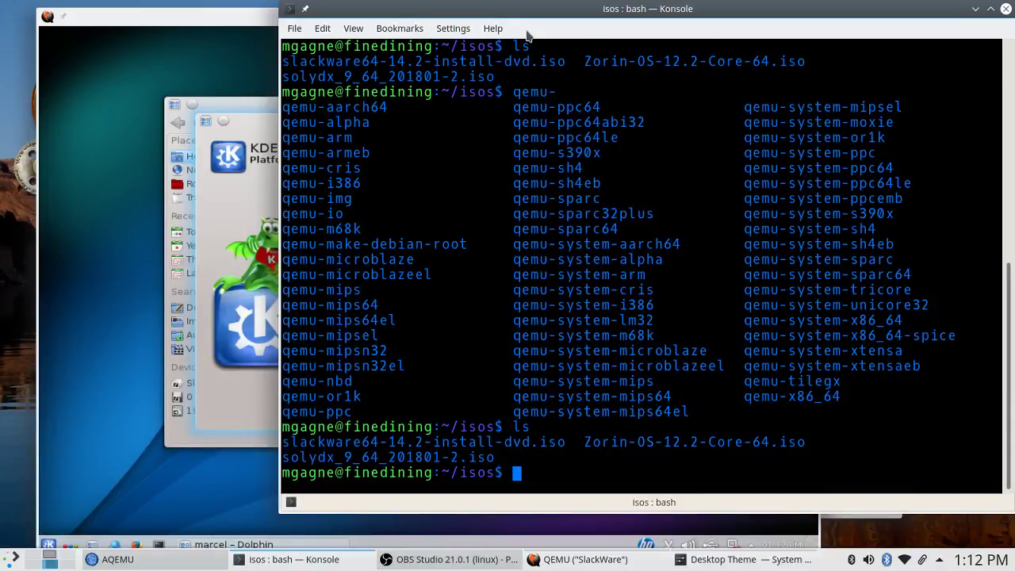
click(492, 29)
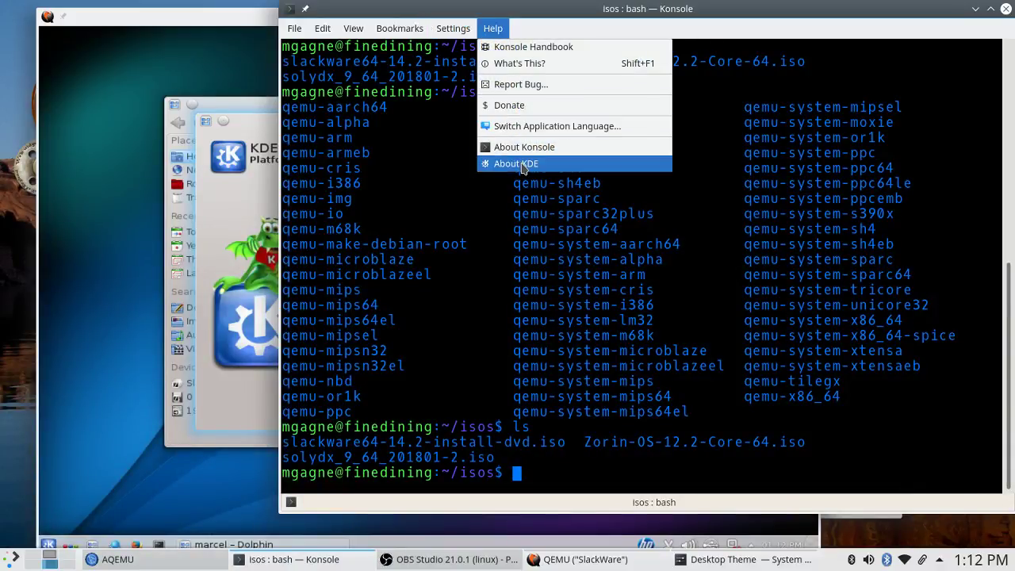
click(522, 165)
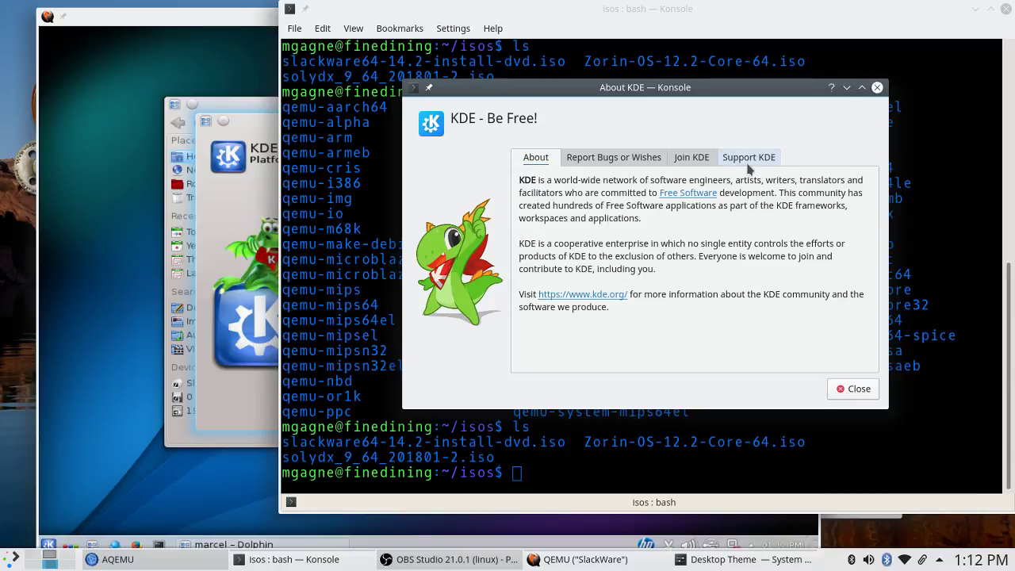
Read the About KDE tabs (bug reporting, joining, supporting KDE), then close the dialog.
click(604, 159)
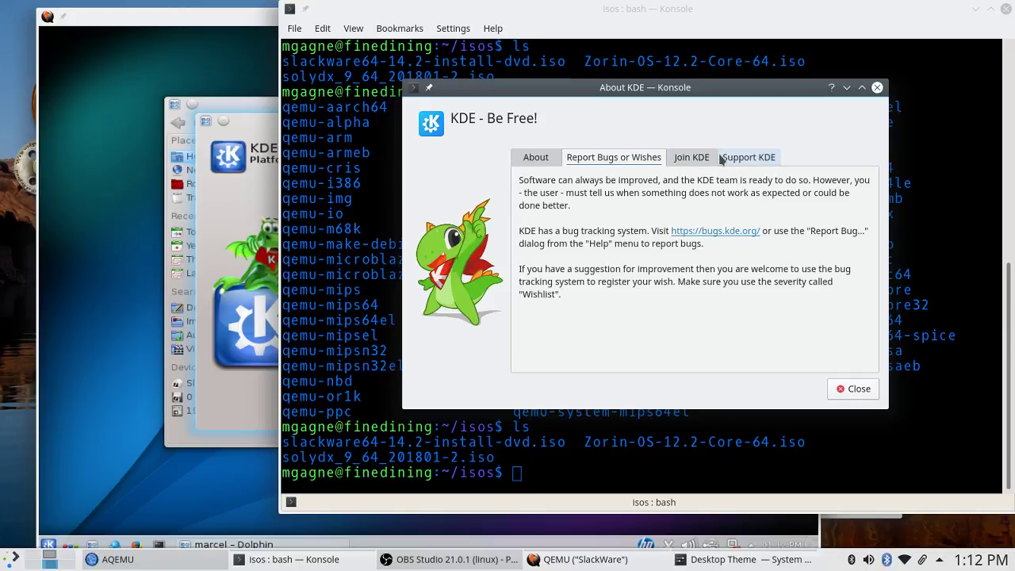
click(698, 158)
click(759, 159)
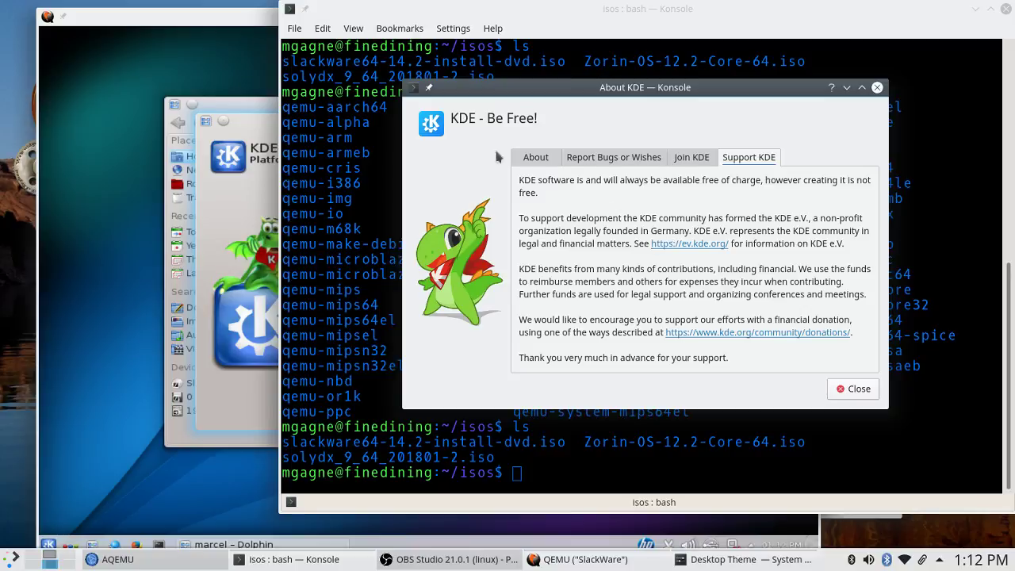
click(552, 158)
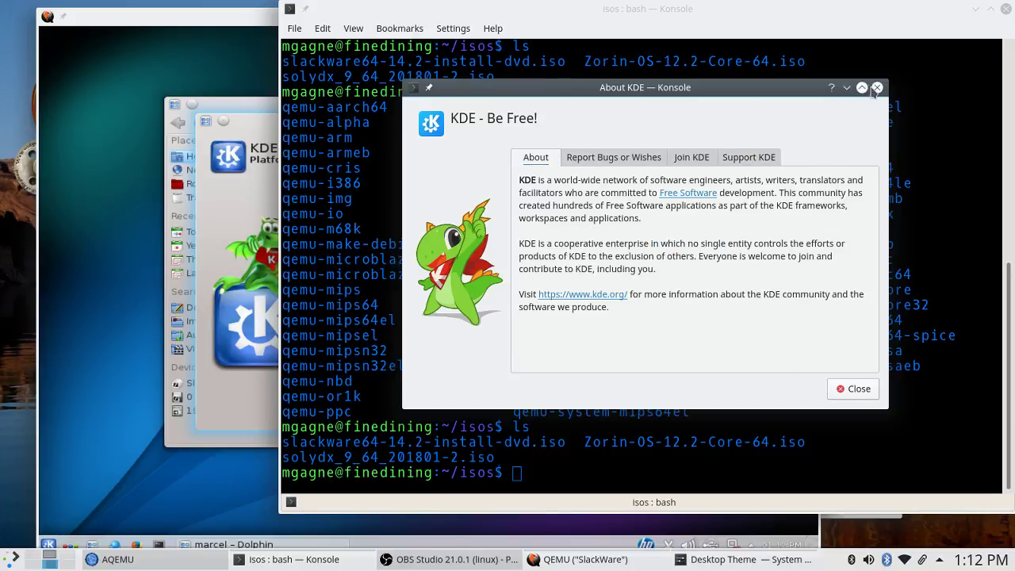
click(877, 87)
click(500, 28)
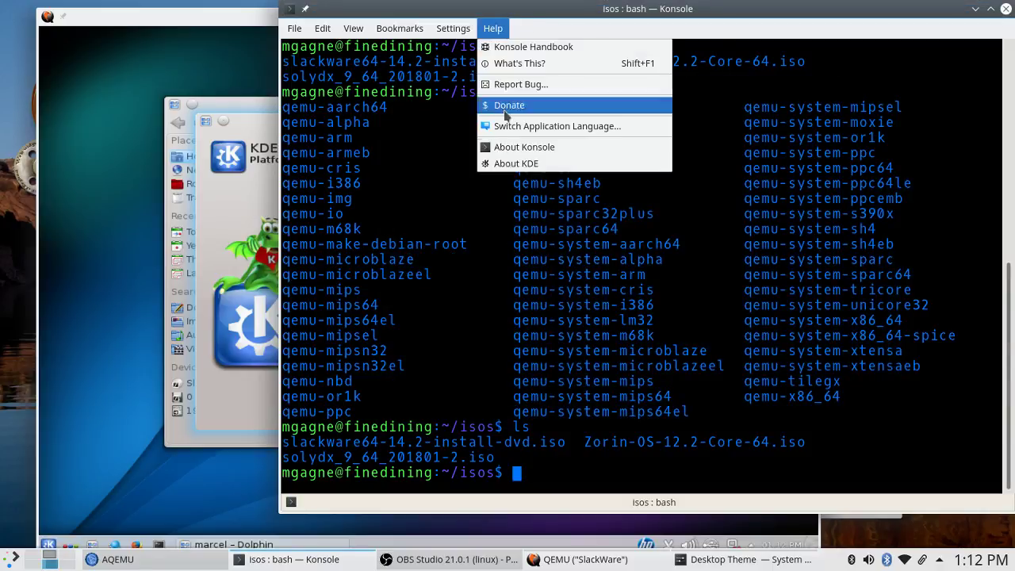
click(508, 164)
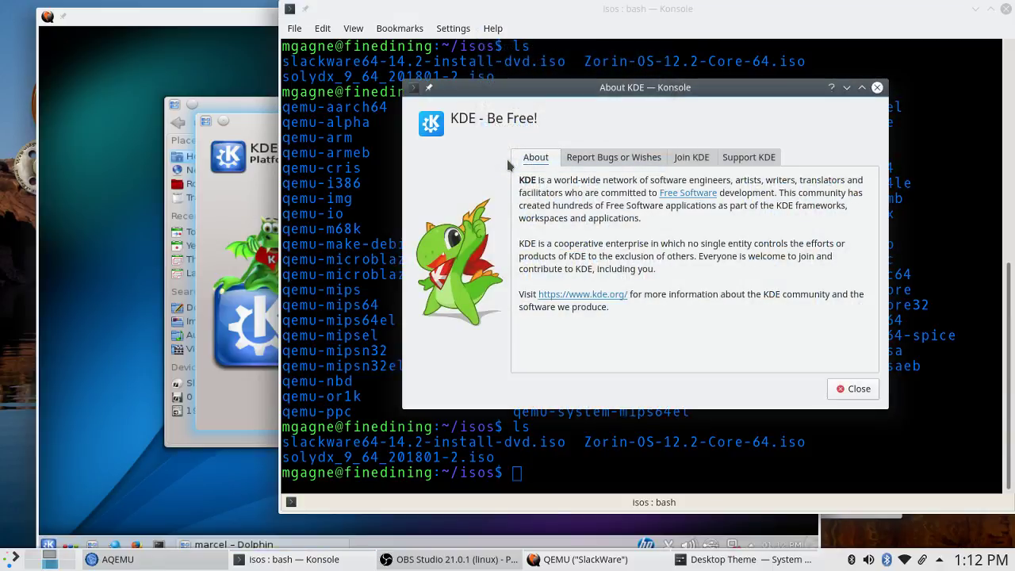
click(878, 87)
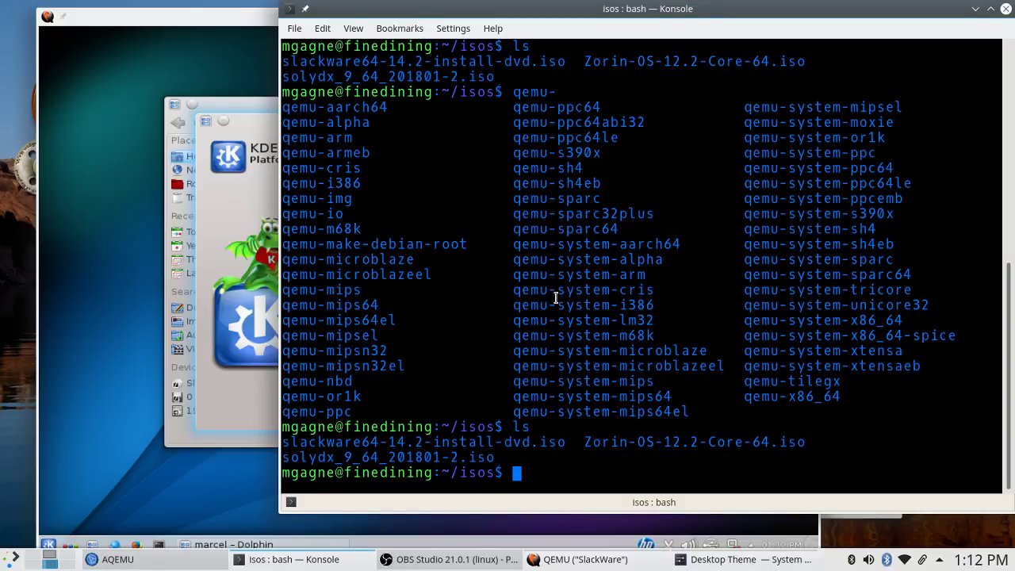
Run 'dpkg -l | grep plasma' in the host Konsole to list Plasma packages.
text(dpkg -l | grep plasma)
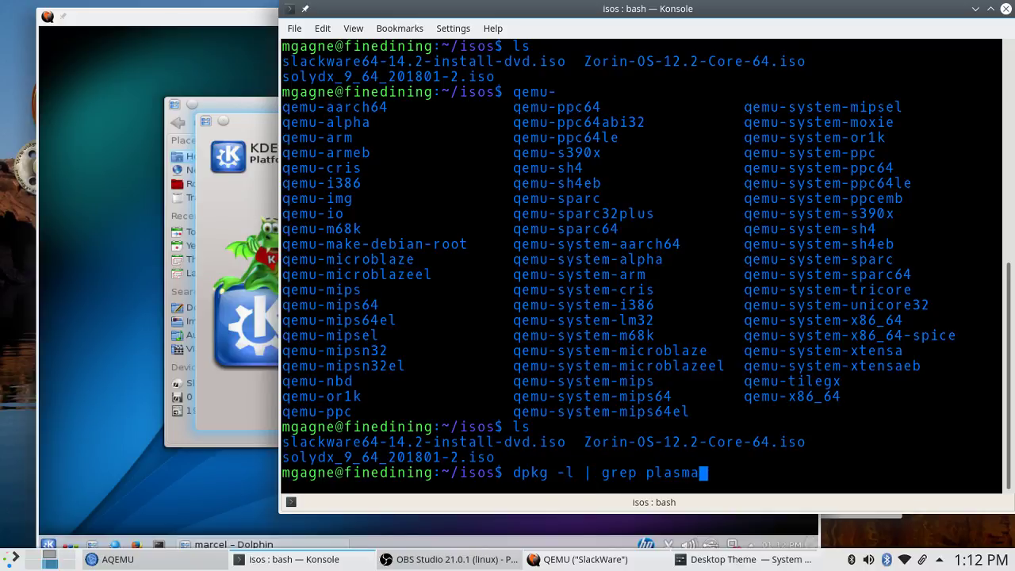
key(Return)
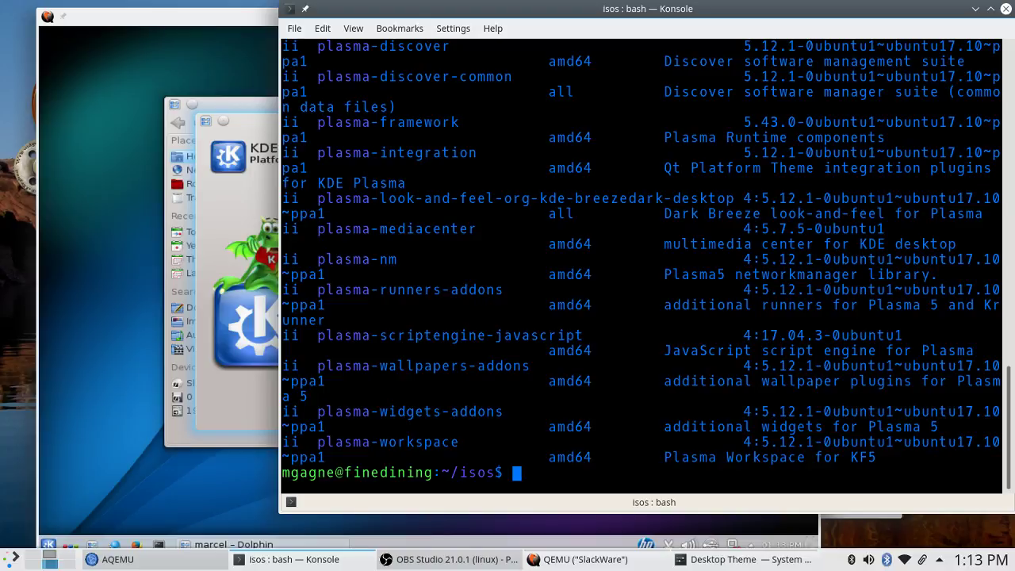
Raise the Slackware VM, release the mouse grab, nudge the window, and close About KDE.
click(242, 19)
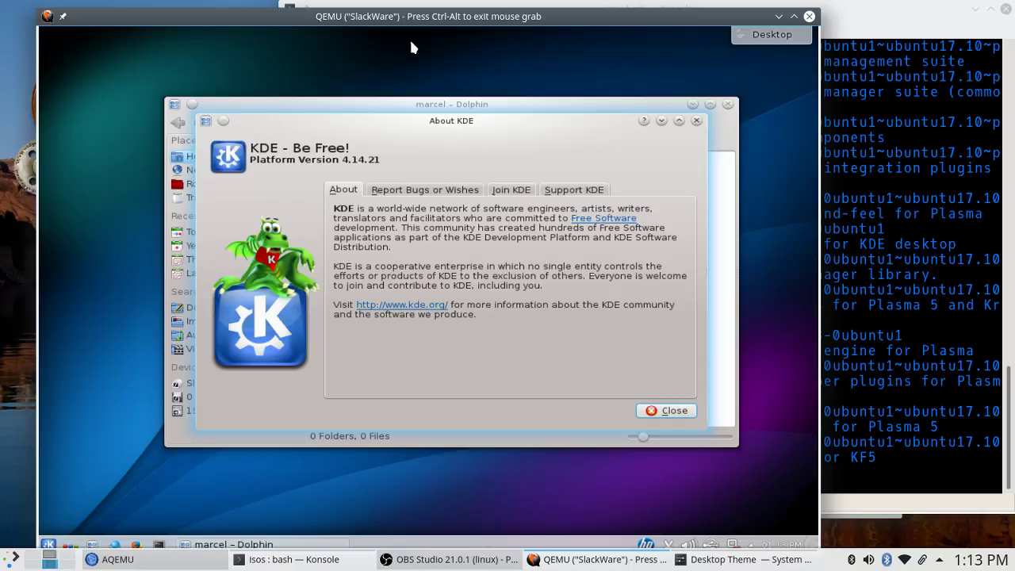
key(ctrl+alt)
drag(401, 19, 395, 11)
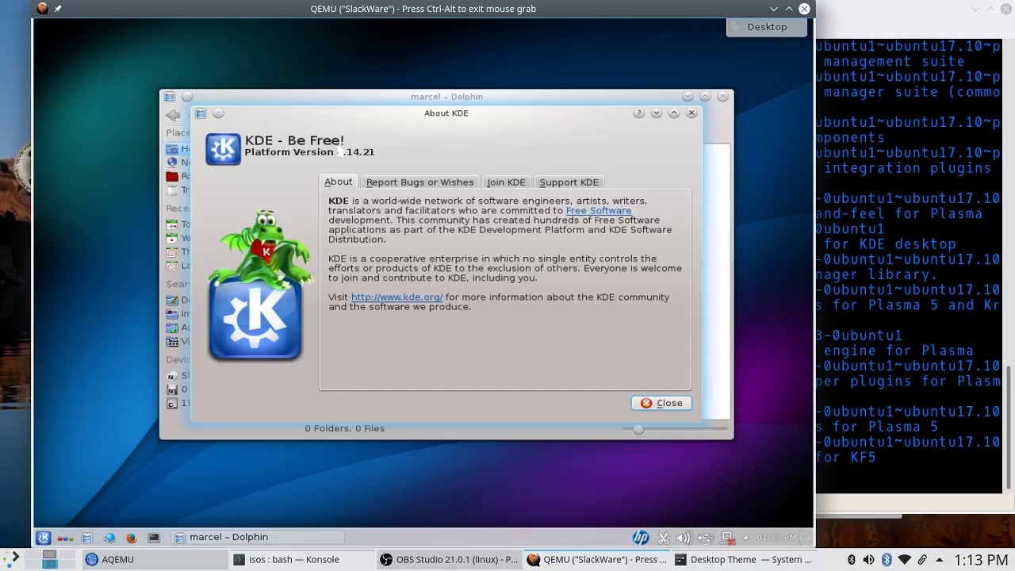
click(679, 403)
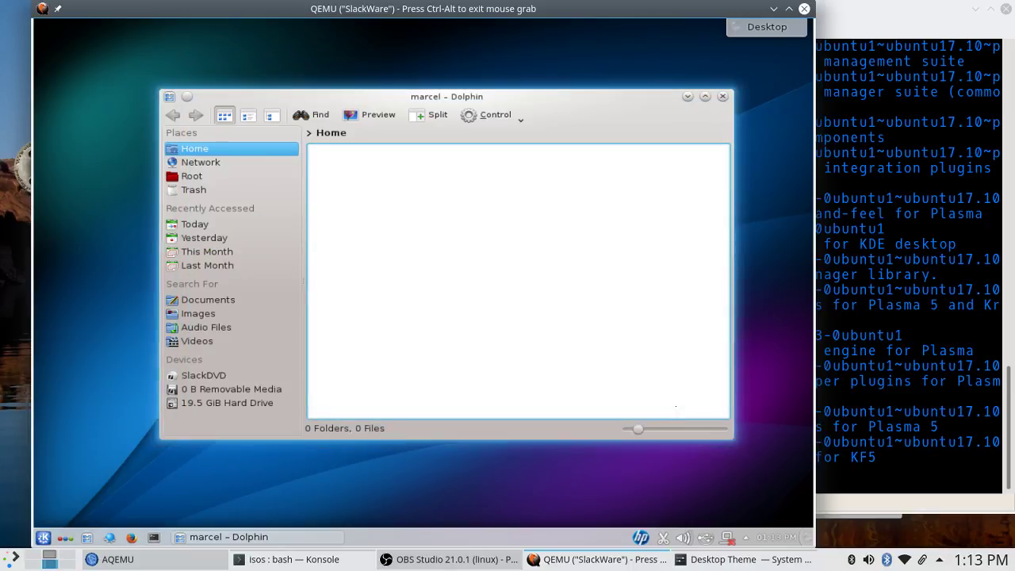
Check the SlackWare VM's AQEMU settings (KVM, 2 CPUs, 2 GB), then return to the guest.
click(127, 560)
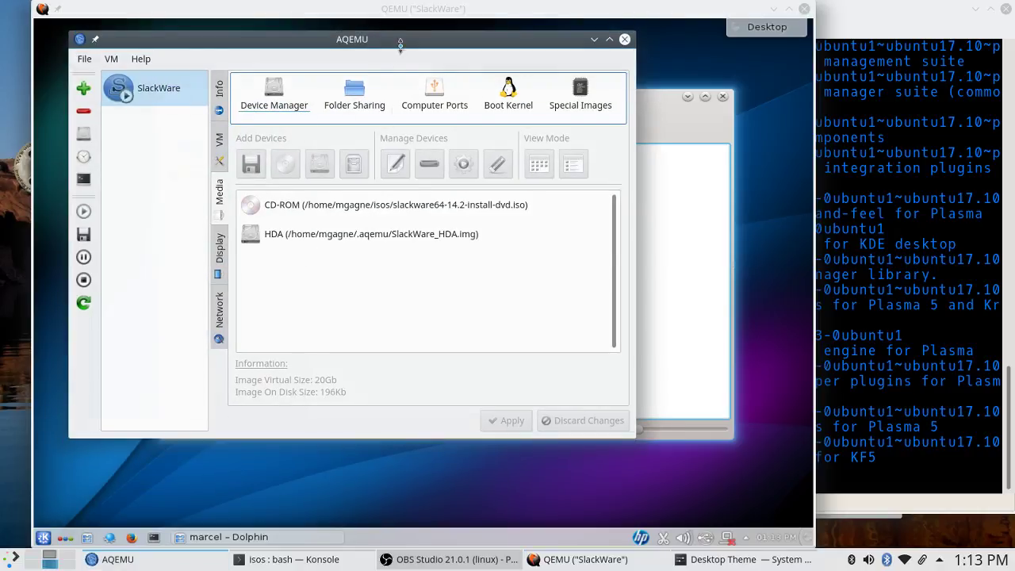
drag(400, 44, 676, 55)
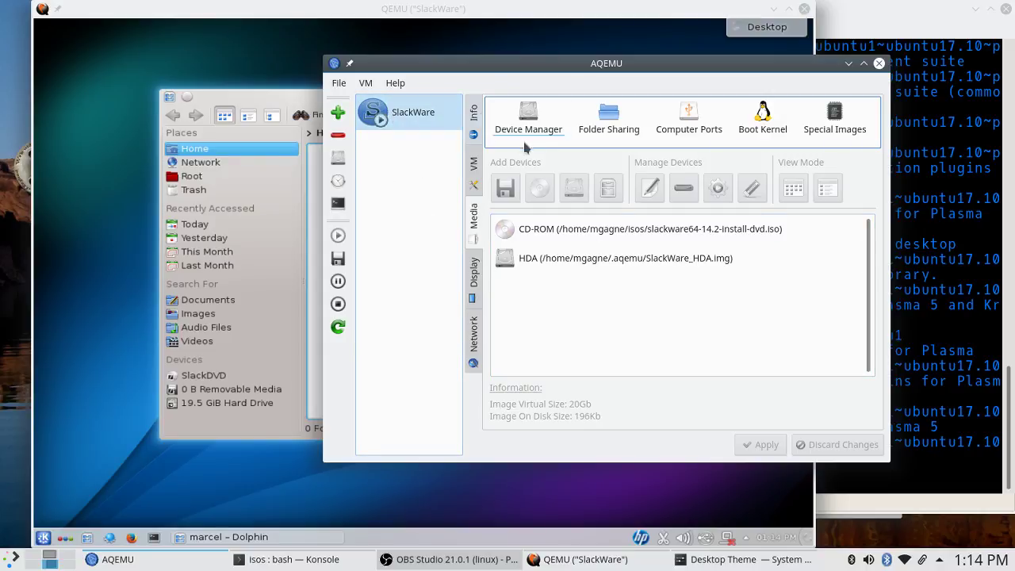
click(474, 165)
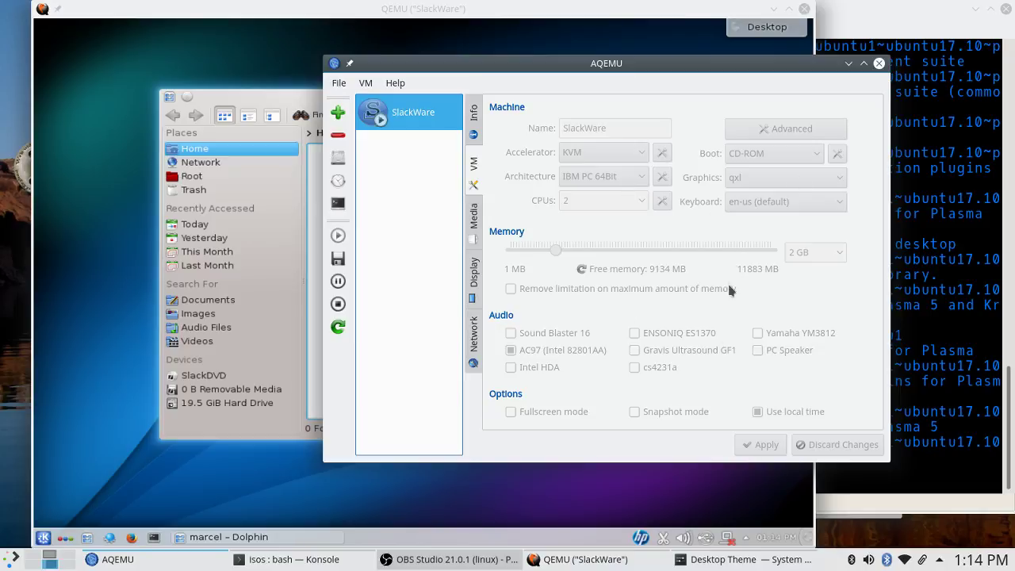
click(460, 16)
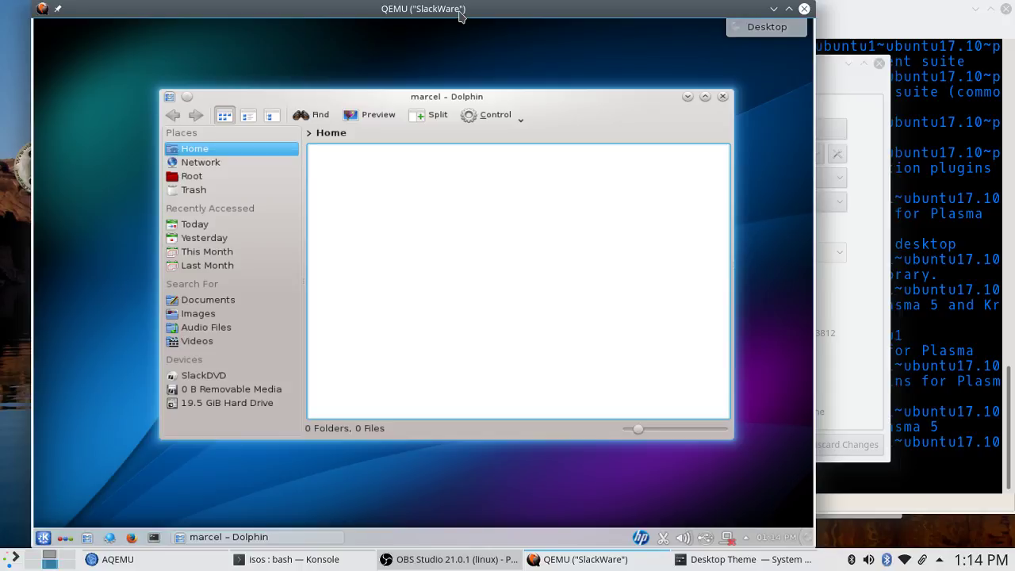
click(11, 562)
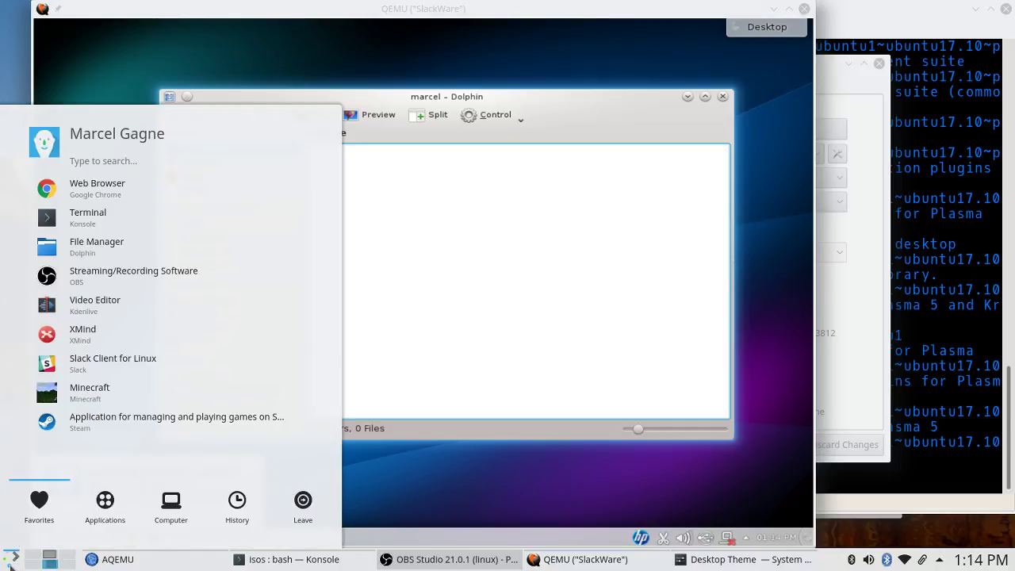
Dismiss the host launcher and launch Konsole from the Slackware guest's panel.
click(350, 17)
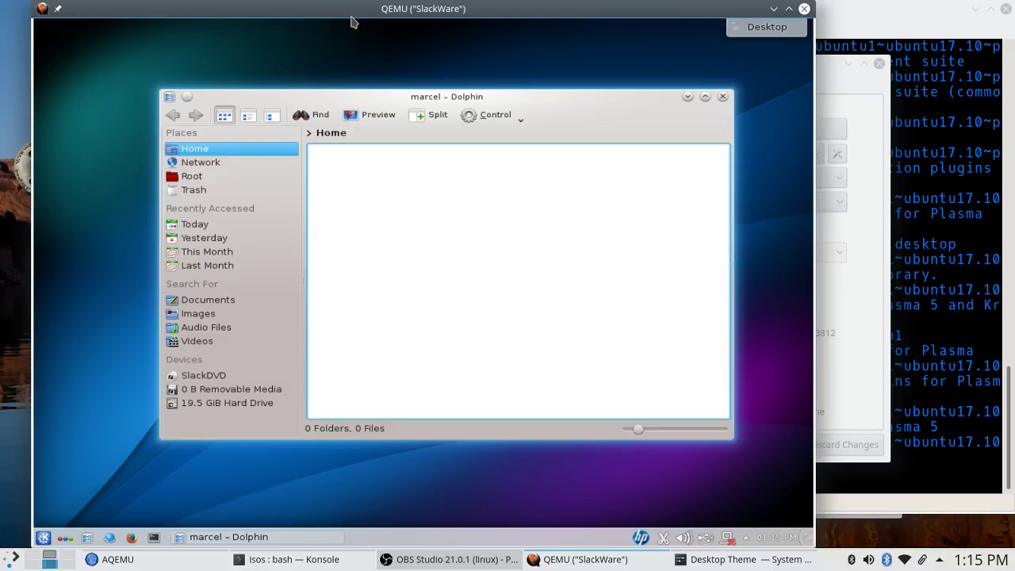
click(354, 22)
key(ctrl+alt)
key(alt+Tab)
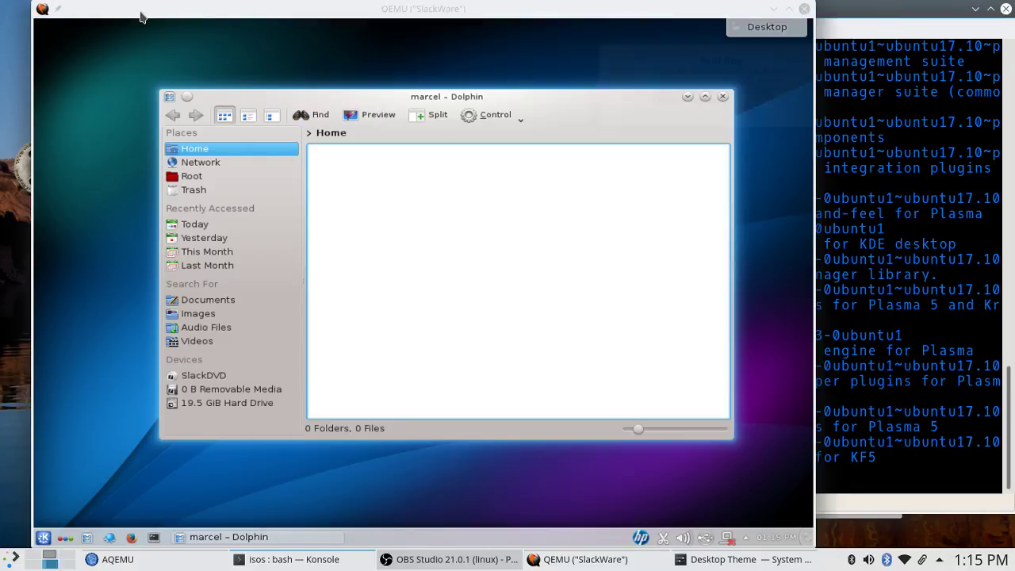
click(140, 16)
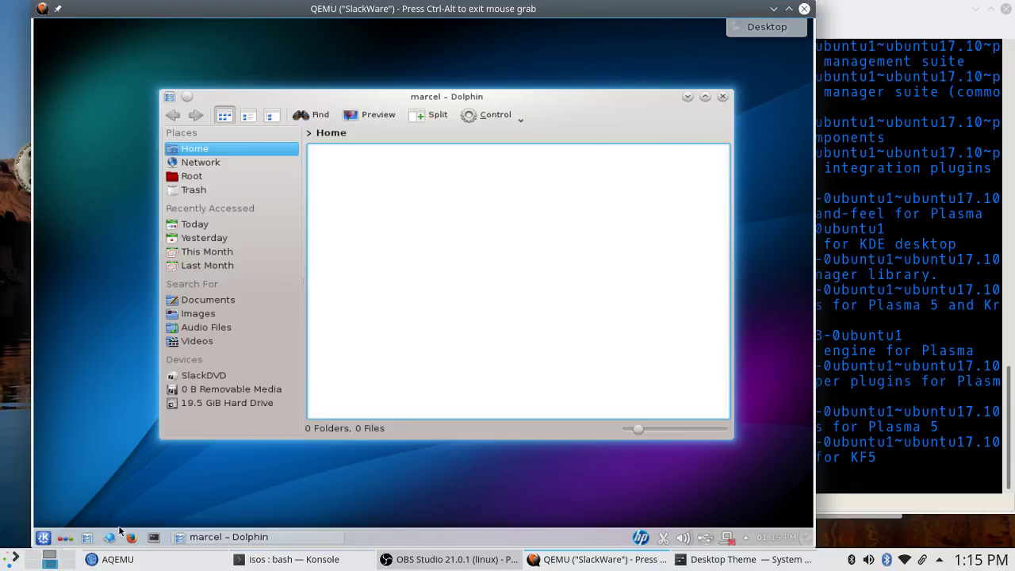
click(153, 538)
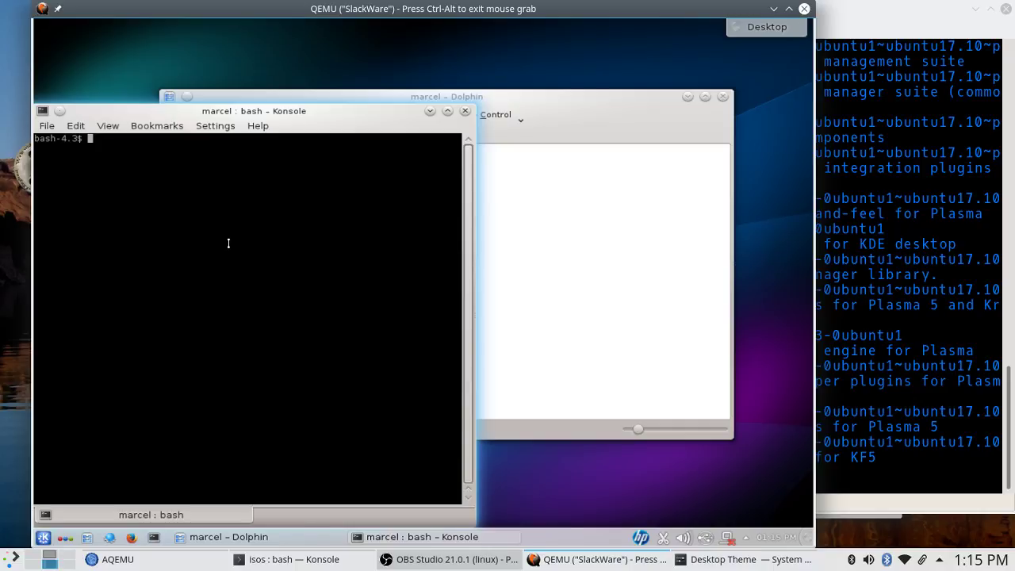
Run 'uname -a' in the guest (4.4.14) and on the host (4.13.0-35) to compare kernels.
text(uname -a)
key(Return)
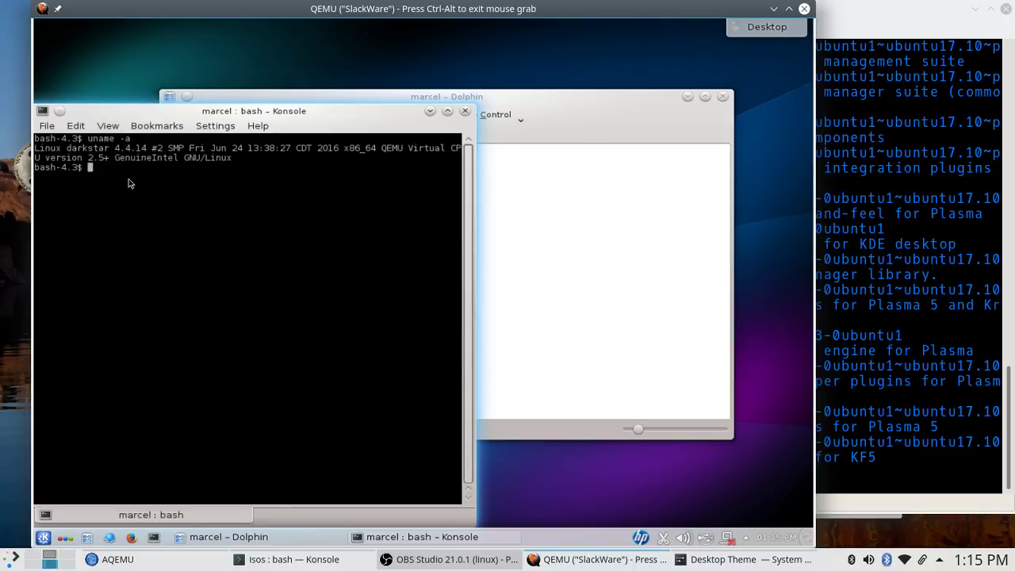
key(ctrl+alt)
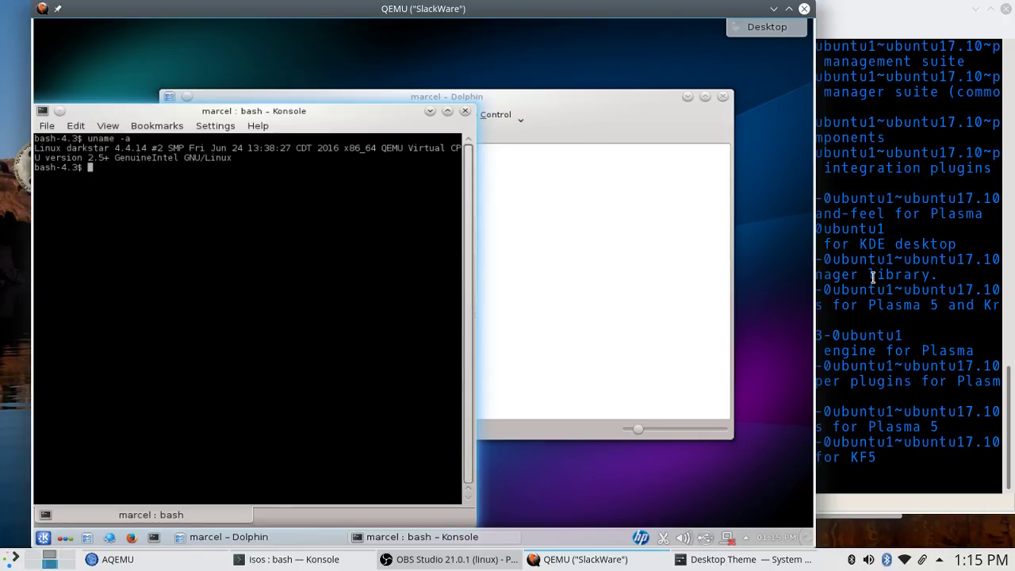
click(876, 278)
text(un)
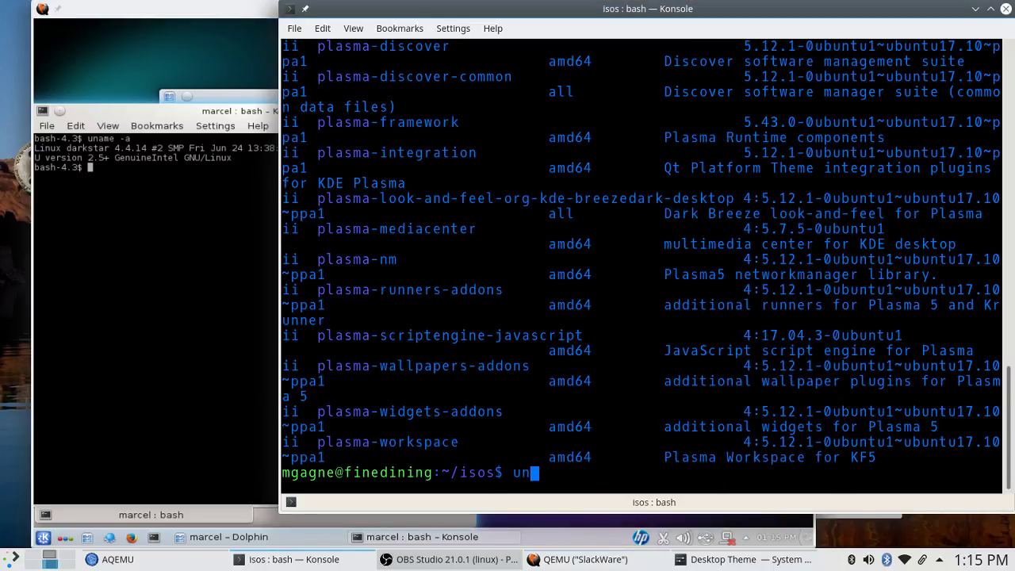
text(ame -a)
key(Return)
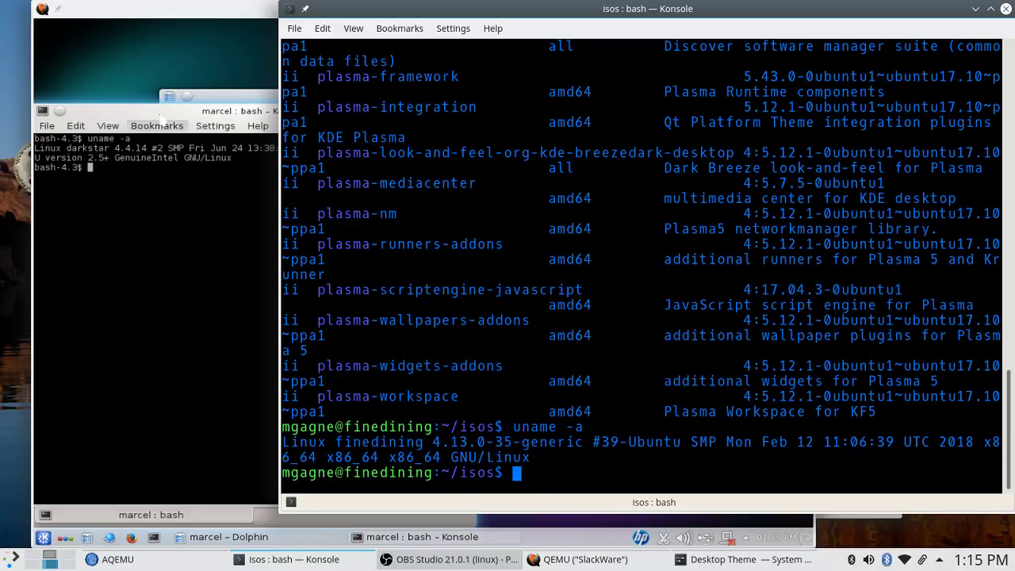
key(alt+Tab)
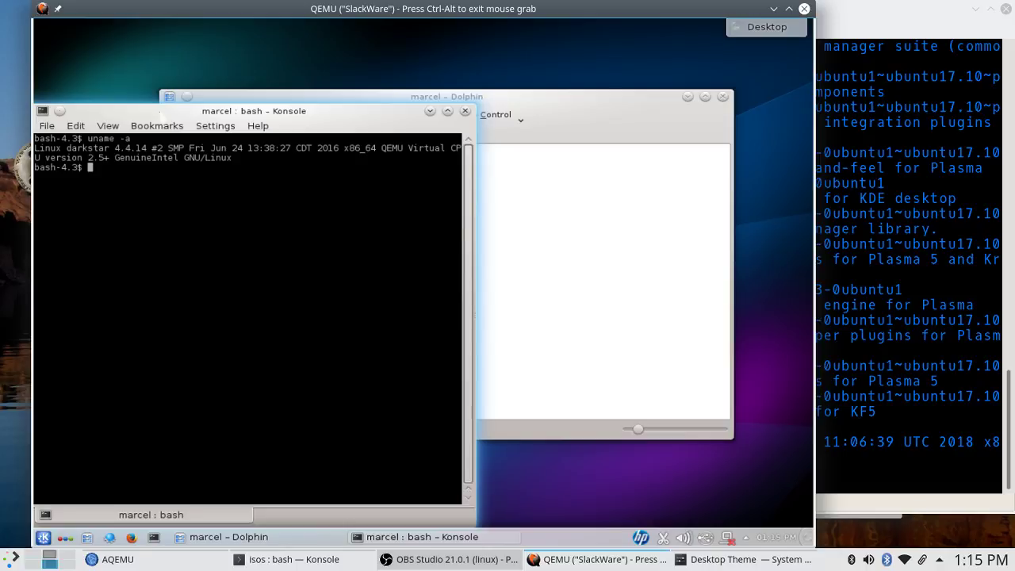
Move the guest Konsole up and run 'su -' for root, retrying after a failed password.
drag(194, 111, 241, 62)
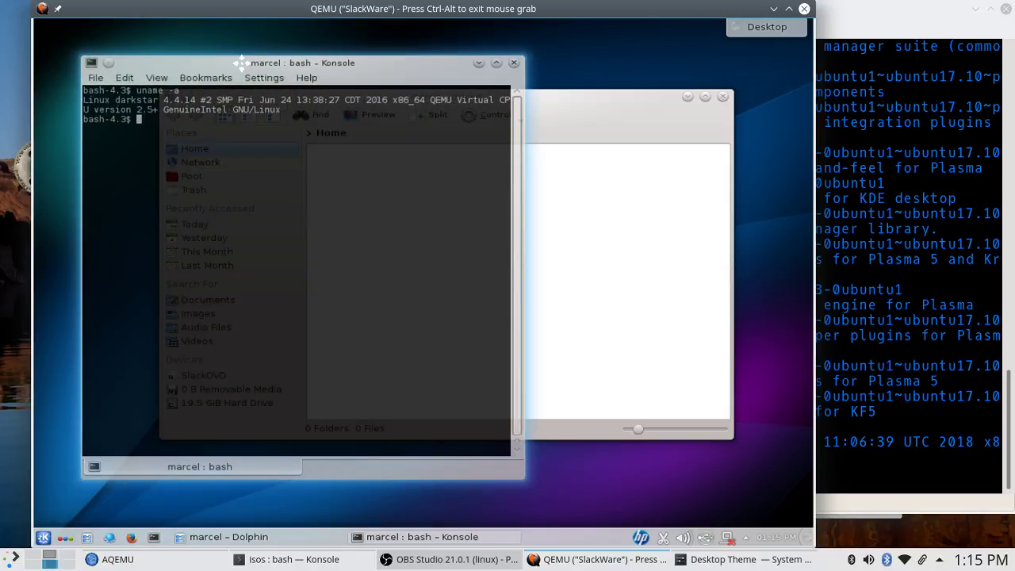
click(607, 108)
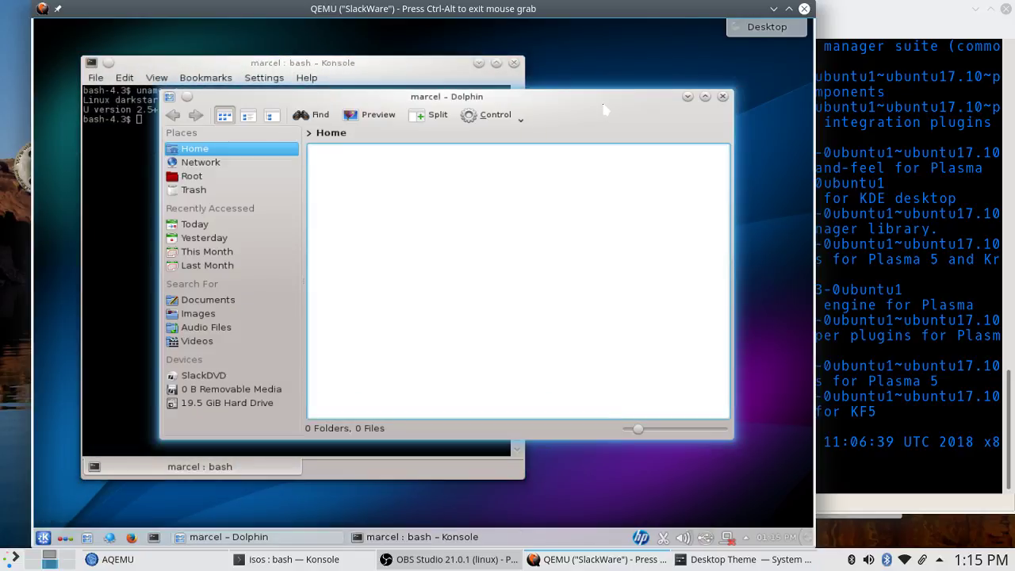
click(273, 63)
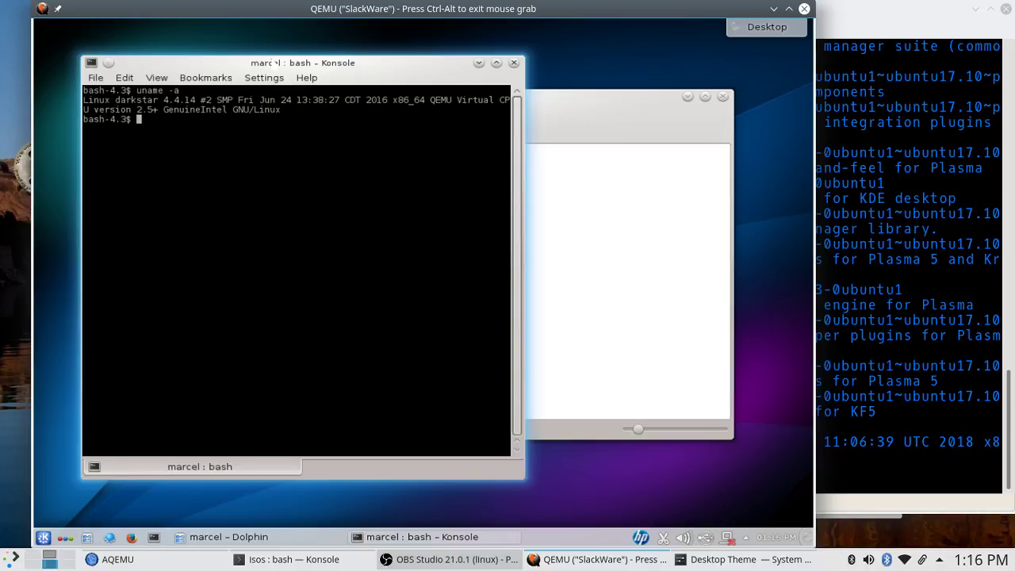
text(su -)
key(Return)
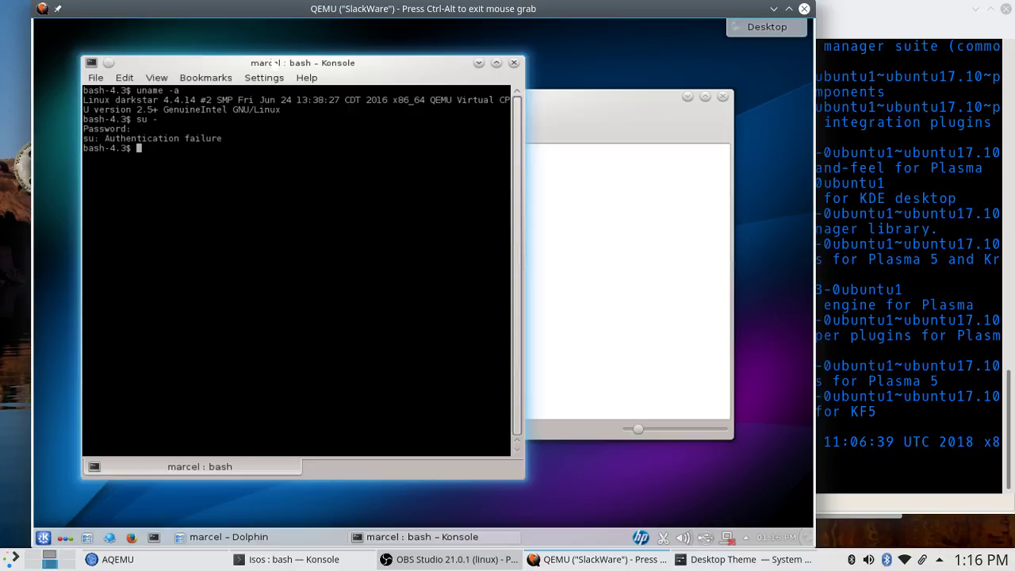
text(su -)
key(Return)
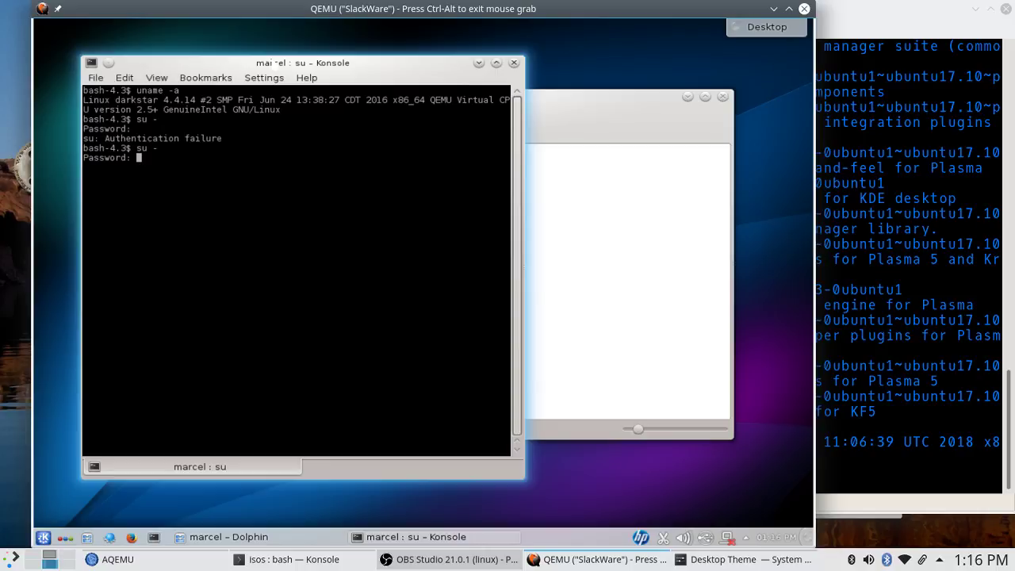
key(Return)
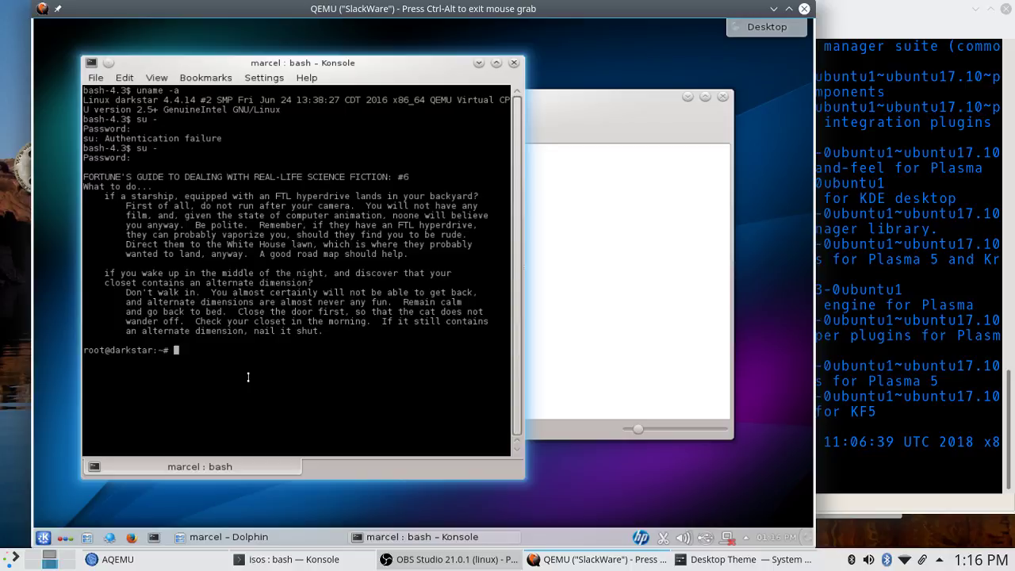
Look for /etc/init.d in the guest, change into it, and list its contents.
text(ls /etc/init.d)
key(Return)
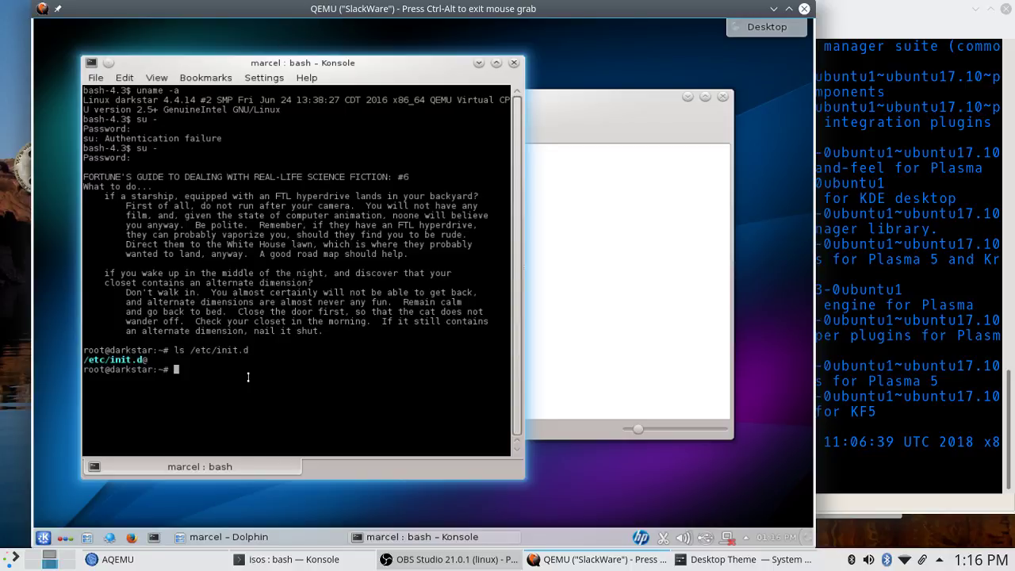
key(Up)
text(/)
key(Return)
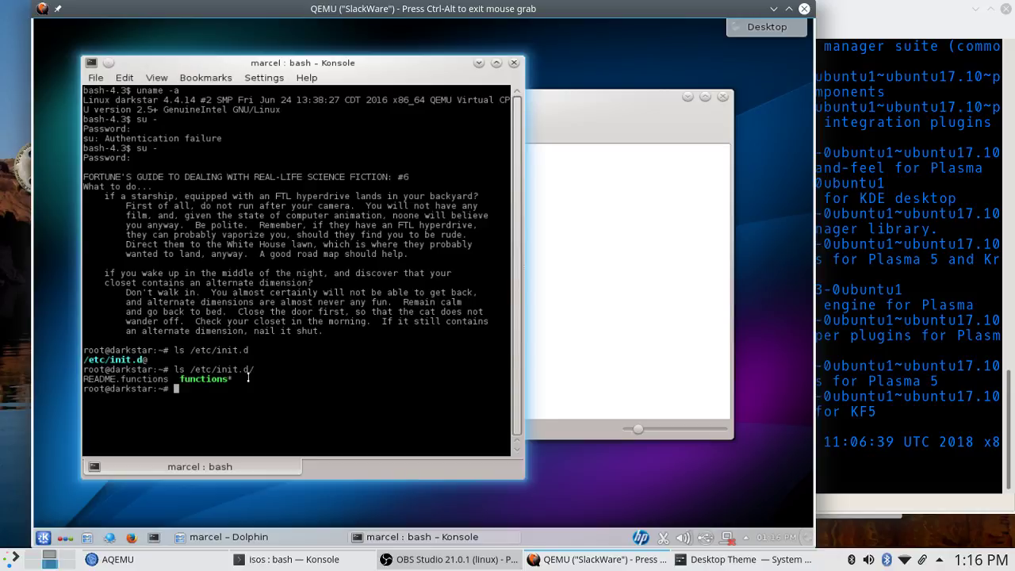
text(cd /etc/ini)
key(Tab)
key(Tab)
text(.d)
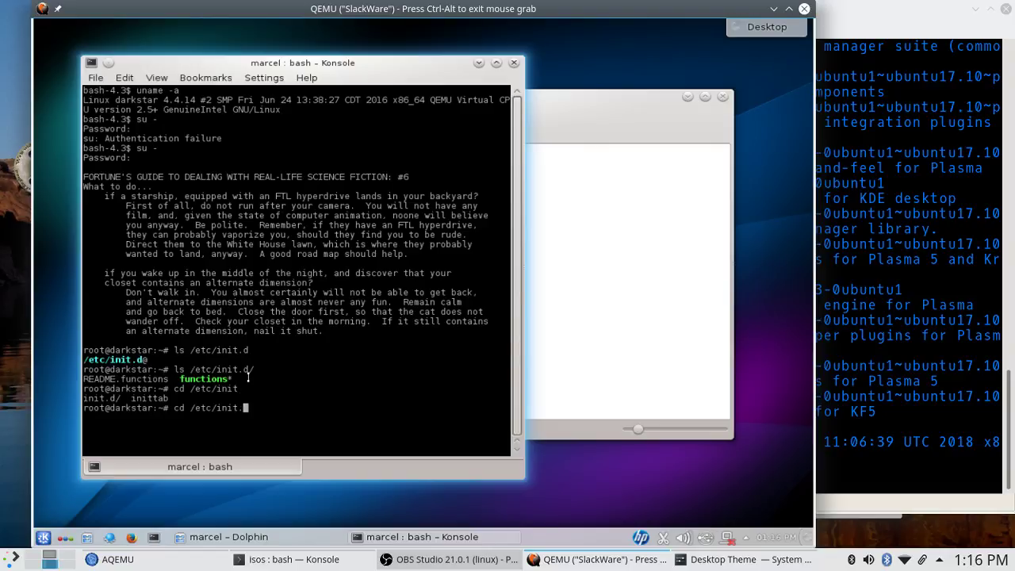
text(/)
key(Return)
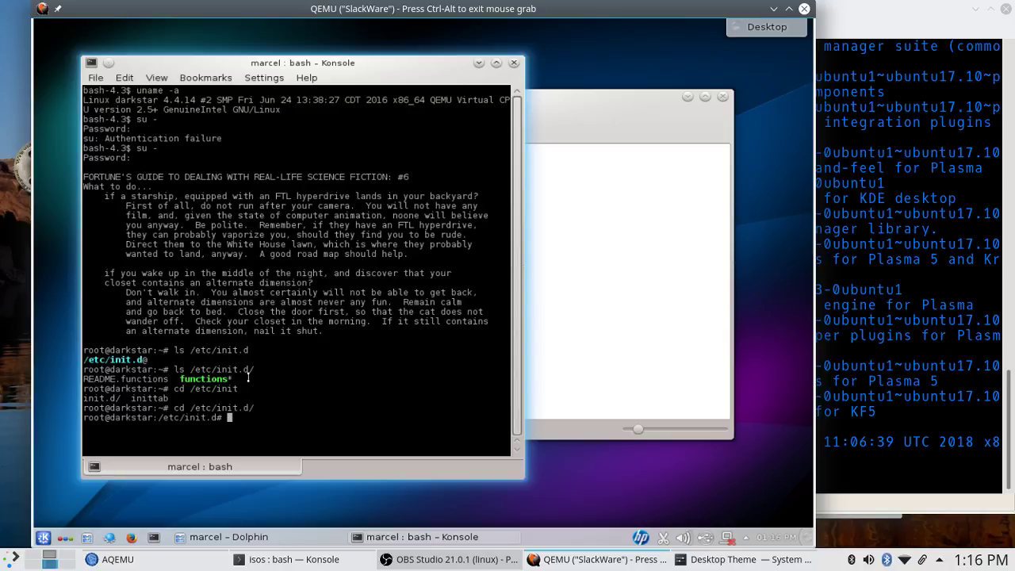
text(s)
text(s)
key(Return)
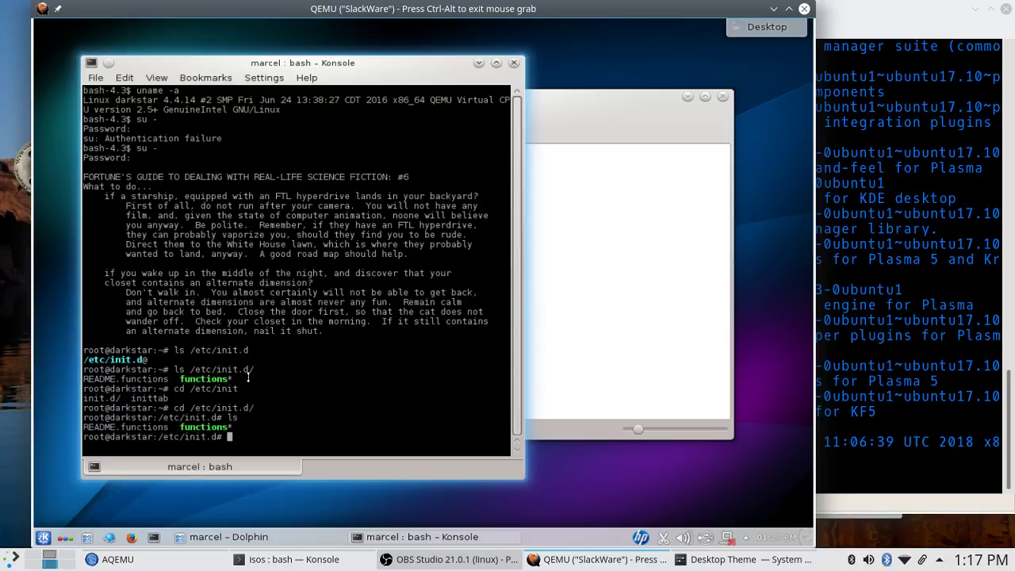
text(ls)
key(Return)
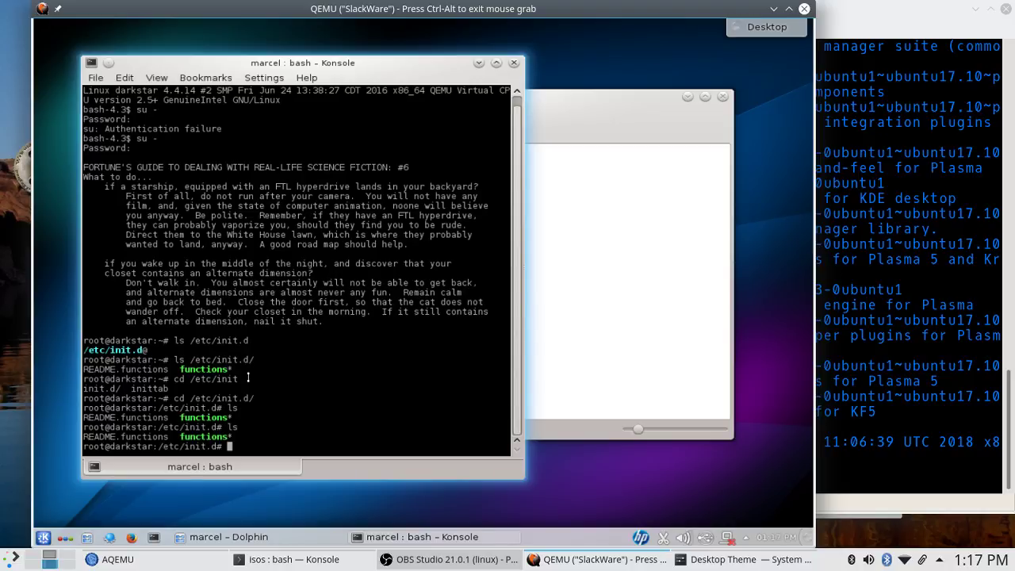
Change into /etc/rc.d, list its rc scripts and rc0.d–rc6.d folders, and release the mouse.
text(c)
text(d ..)
key(BackSpace)
key(BackSpace)
key(BackSpace)
key(BackSpace)
key(BackSpace)
text(cd /etc/rc)
key(Tab)
key(Tab)
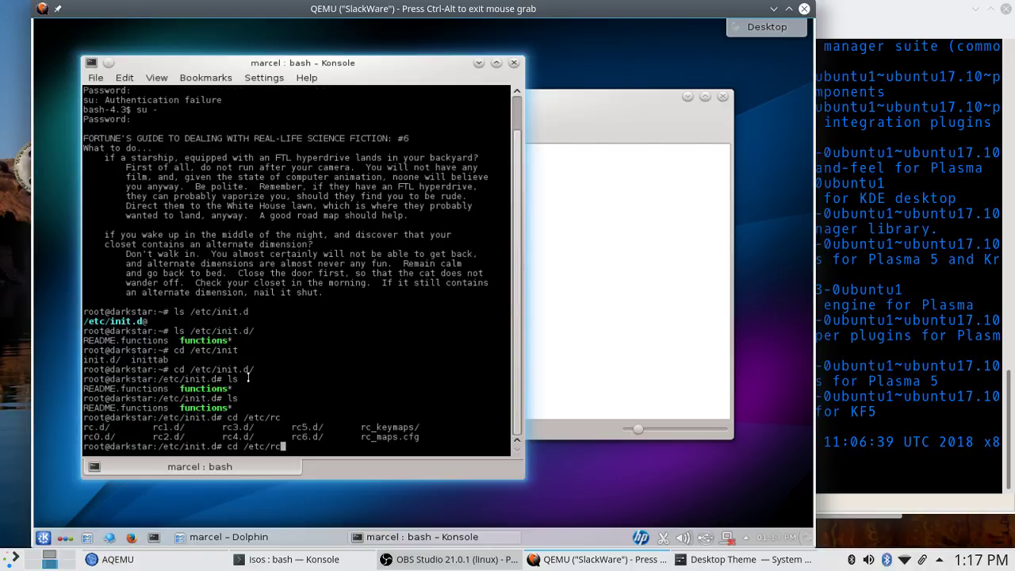
text(.d)
key(Return)
text(ls)
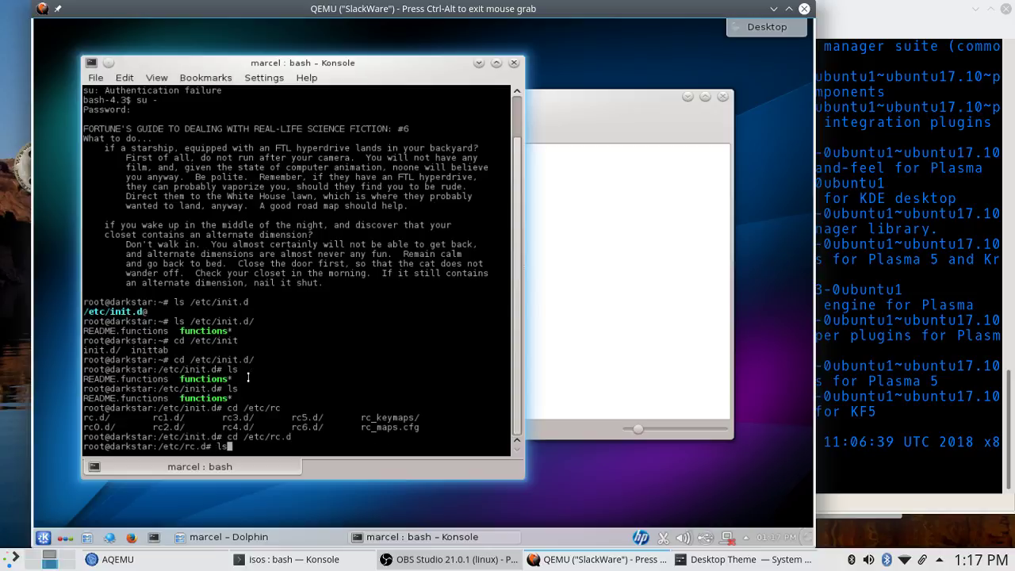
key(Return)
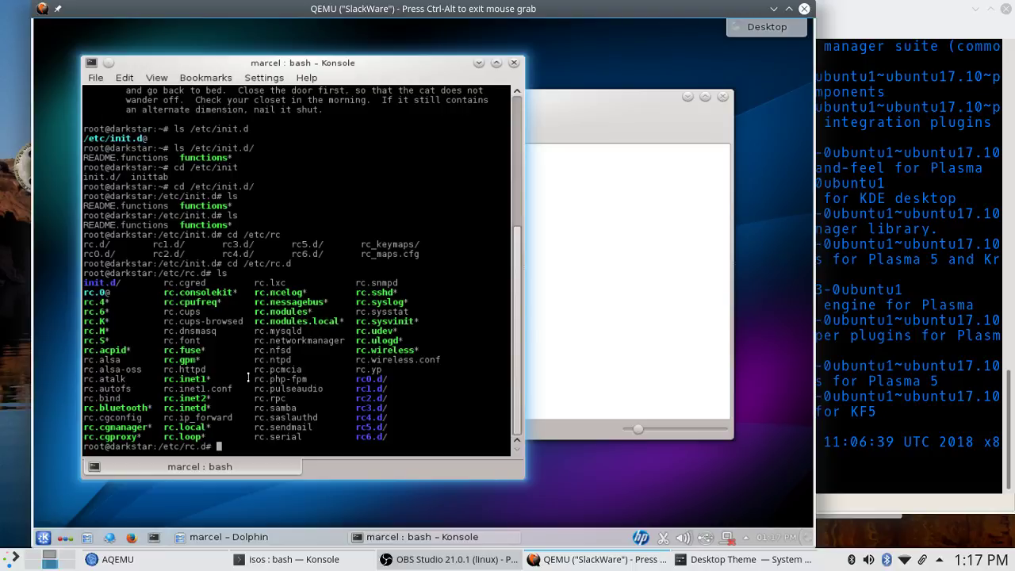
key(ctrl+alt)
Open a root login shell on the host Konsole with 'sudo -i'.
click(844, 265)
triple_click(839, 268)
text(sudo -)
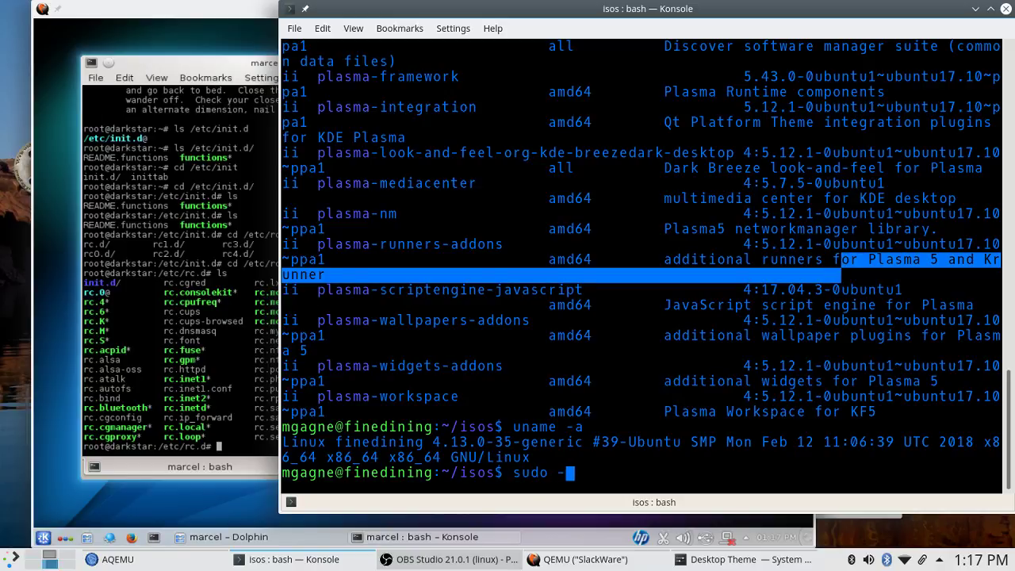
key(Return)
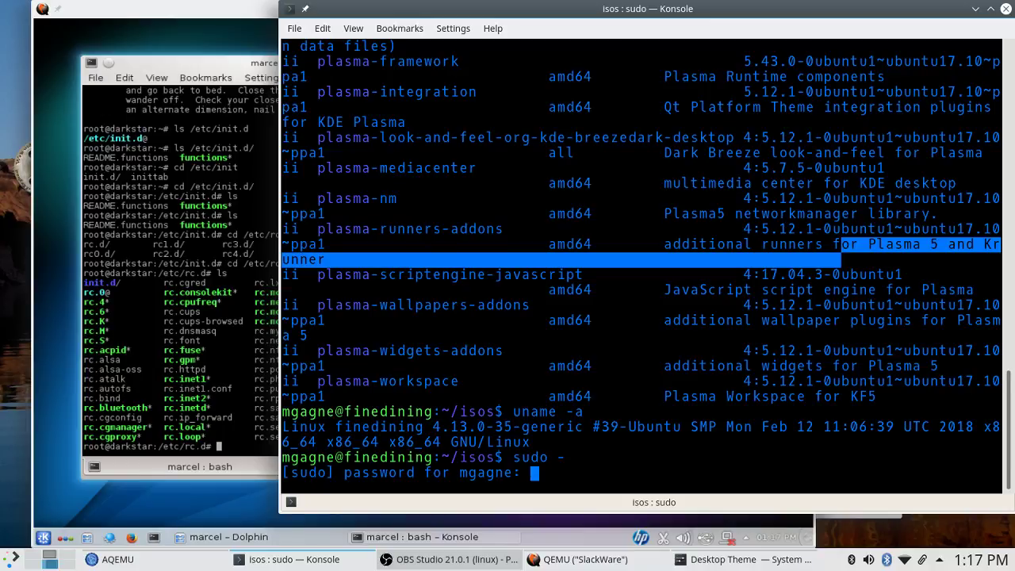
key(Return)
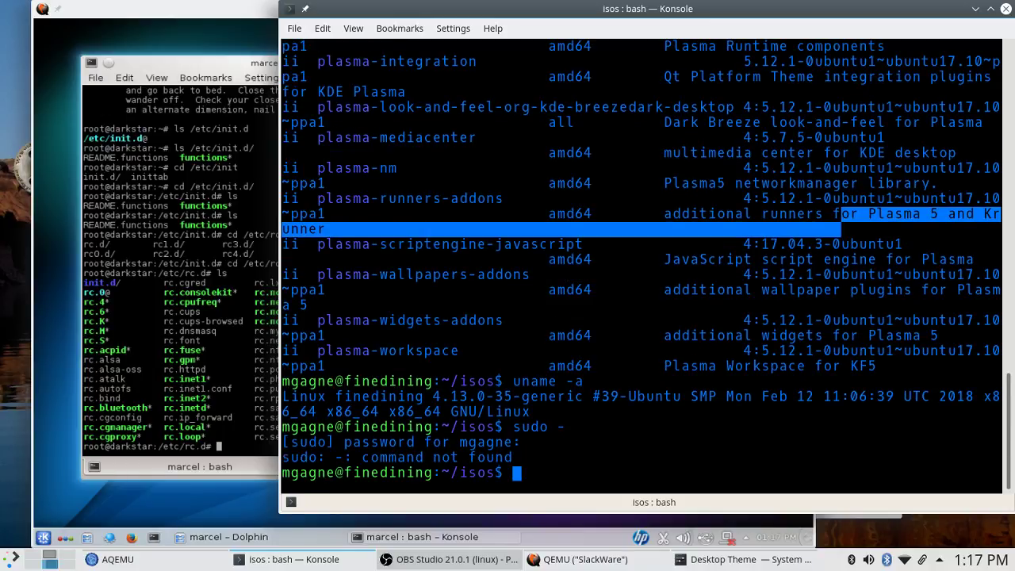
key(Up)
key(Return)
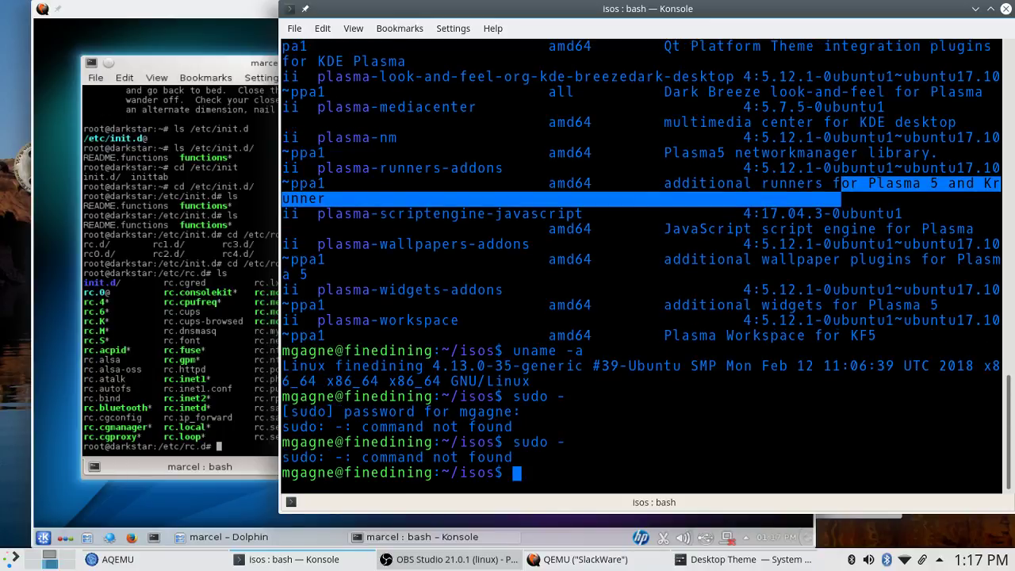
key(Up)
key(BackSpace)
text(-i)
key(Return)
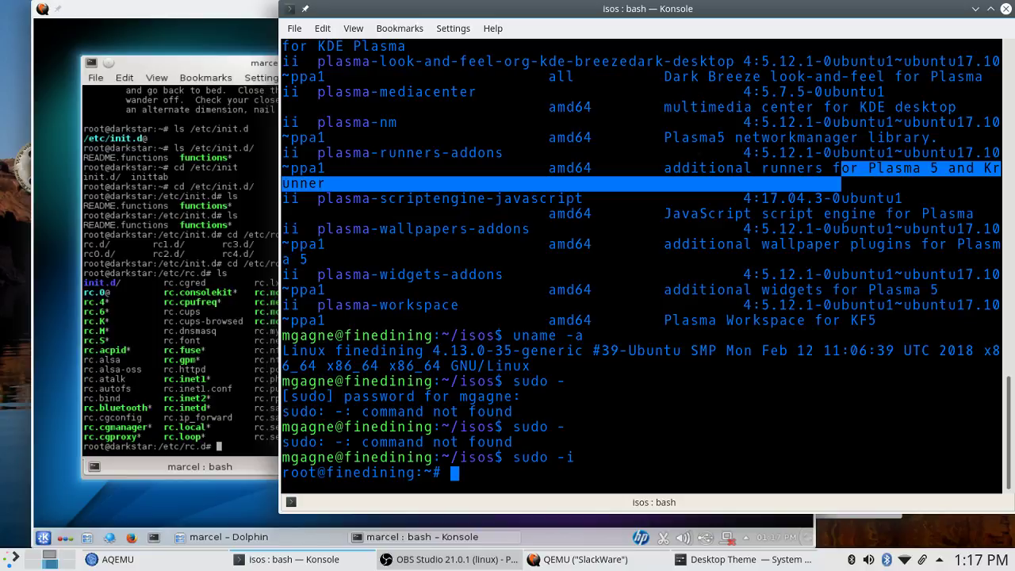
List the K01 kill scripts in the host's /etc/rc0.d, then raise the Slackware VM window.
text(cd /etc/rc)
key(Tab)
key(Tab)
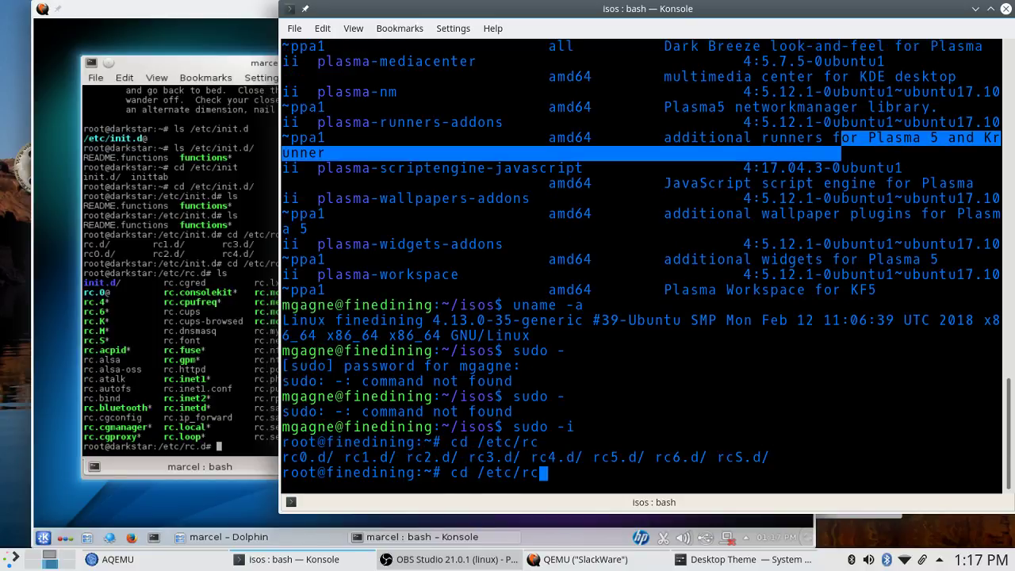
text(0)
key(Tab)
key(Return)
text(ls)
key(Return)
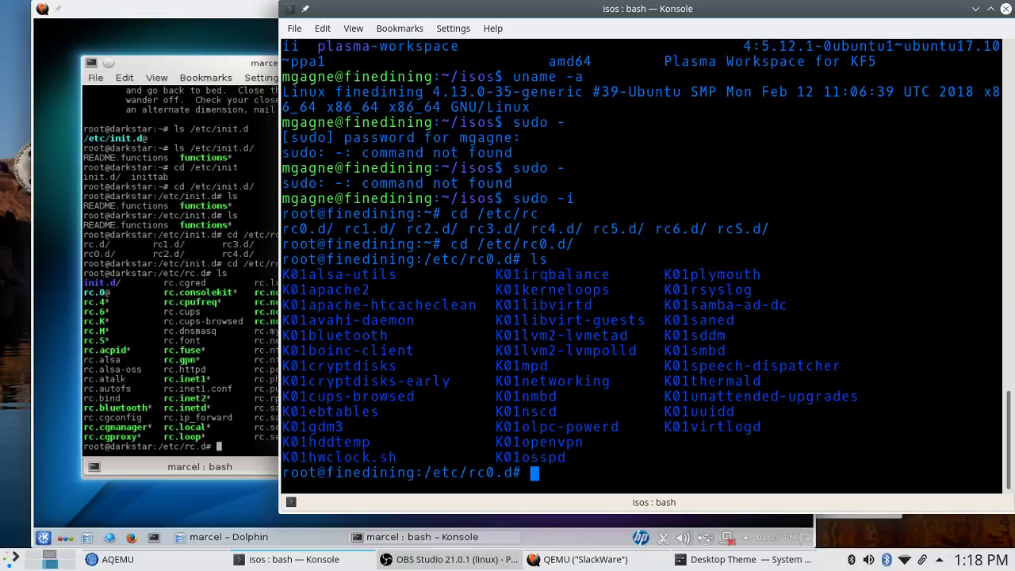
click(161, 295)
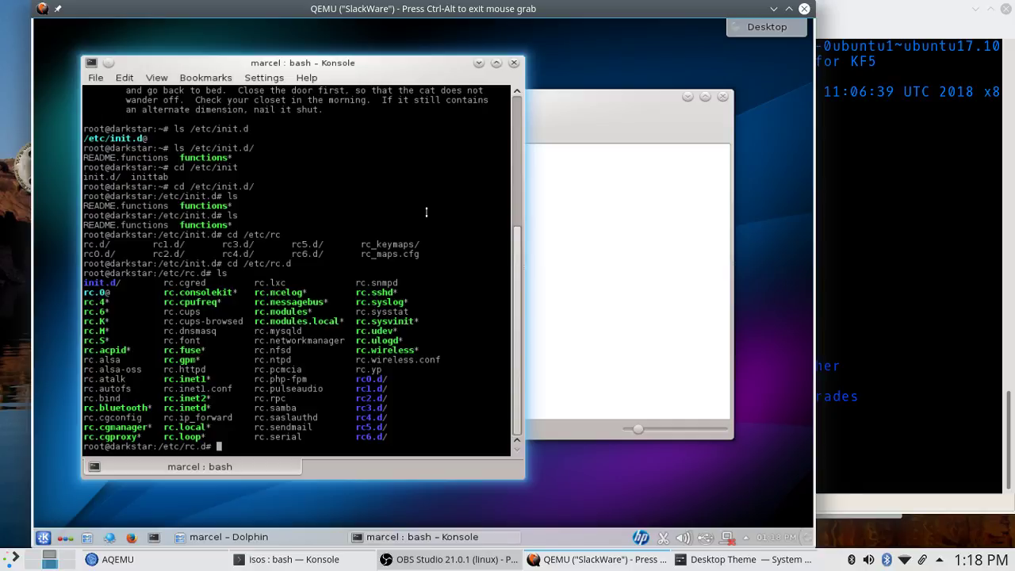
Release the mouse from the guest and switch to Desktop 2 with Min's YouTube video.
key(ctrl+alt)
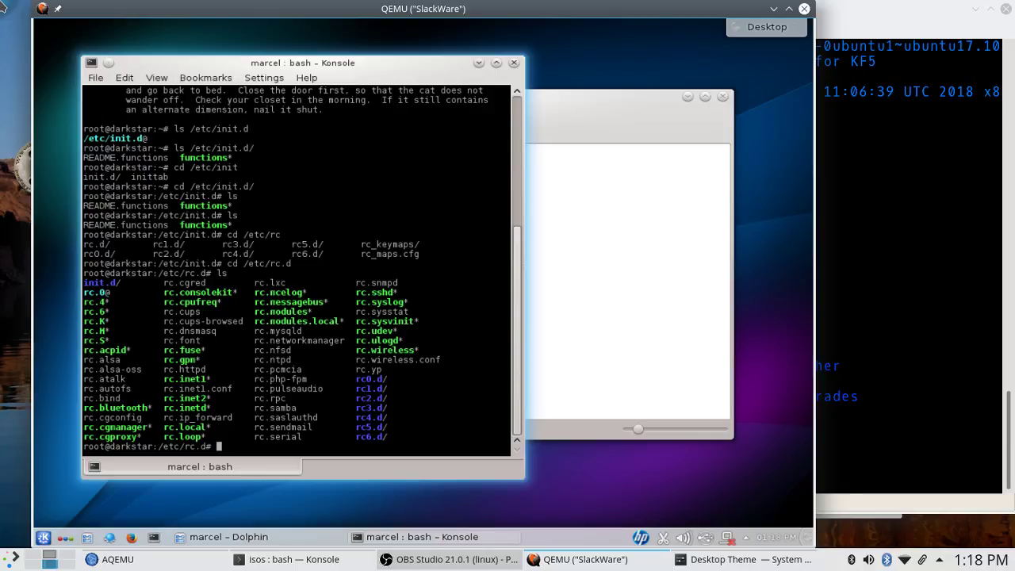
click(46, 560)
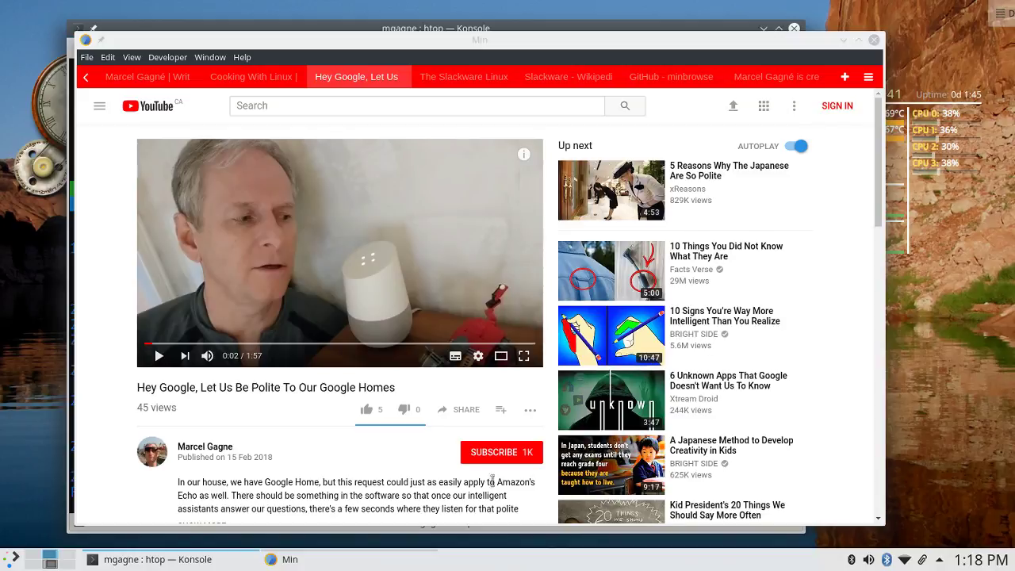
Open virtualbox.org's Download VirtualBox page in a new Min tab, then bring AQEMU forward on Desktop 6.
click(845, 77)
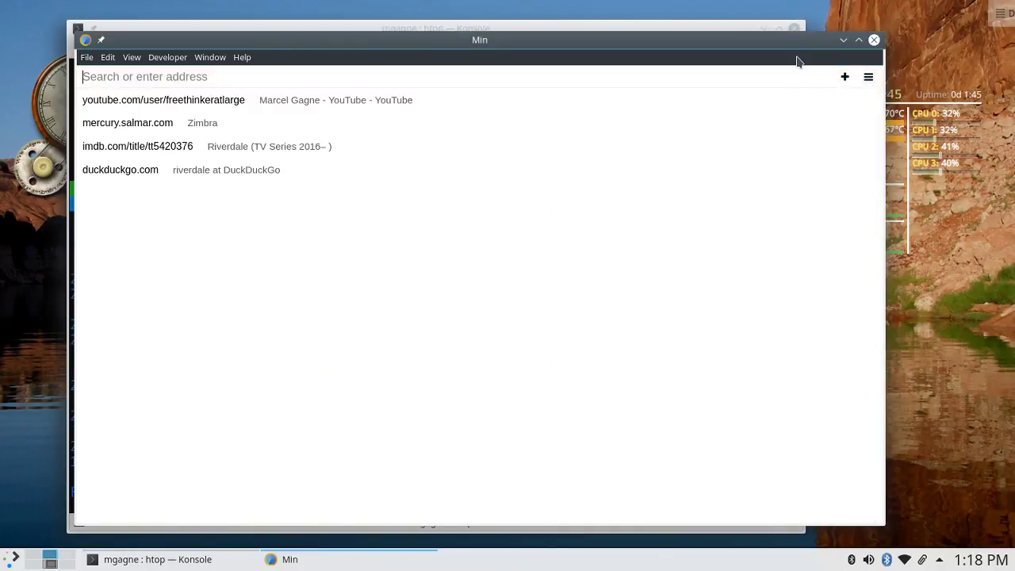
text(virtu)
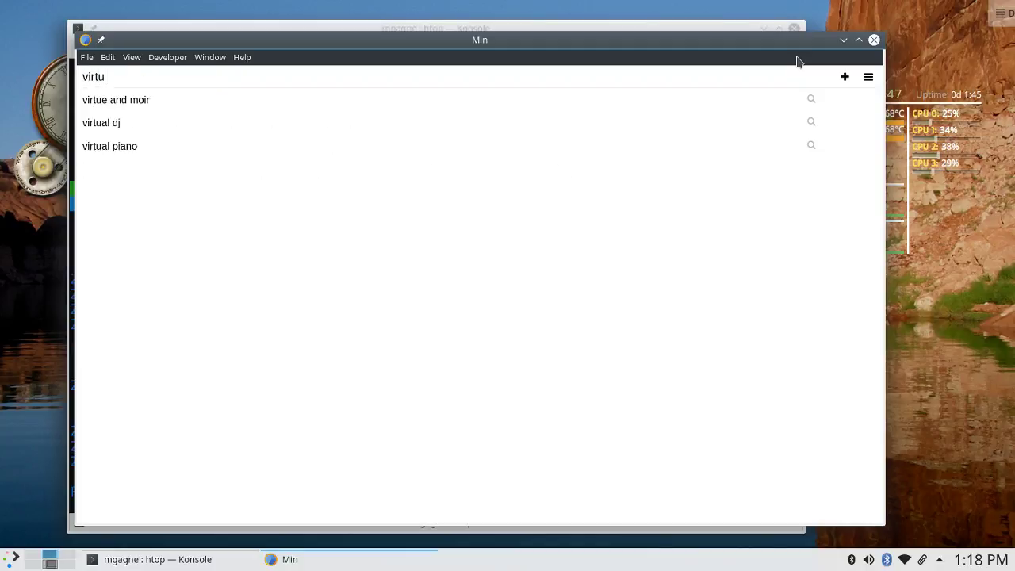
text(albox.)
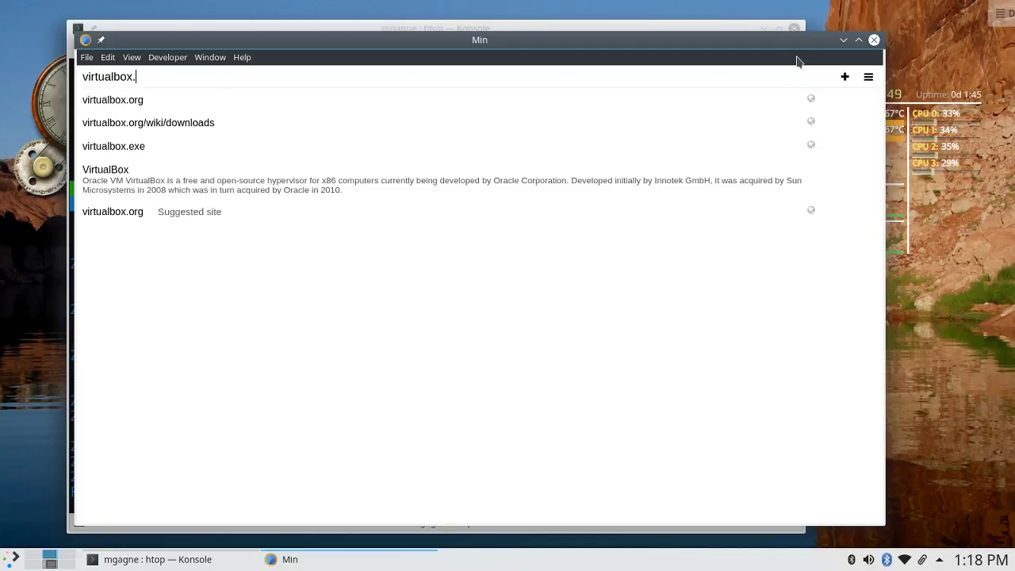
text(org)
key(Return)
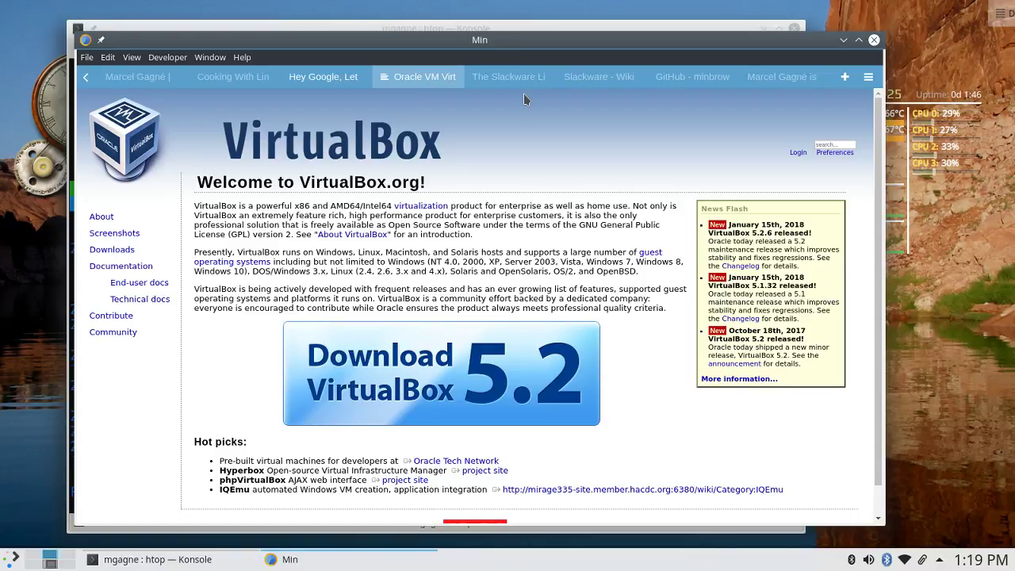
click(123, 251)
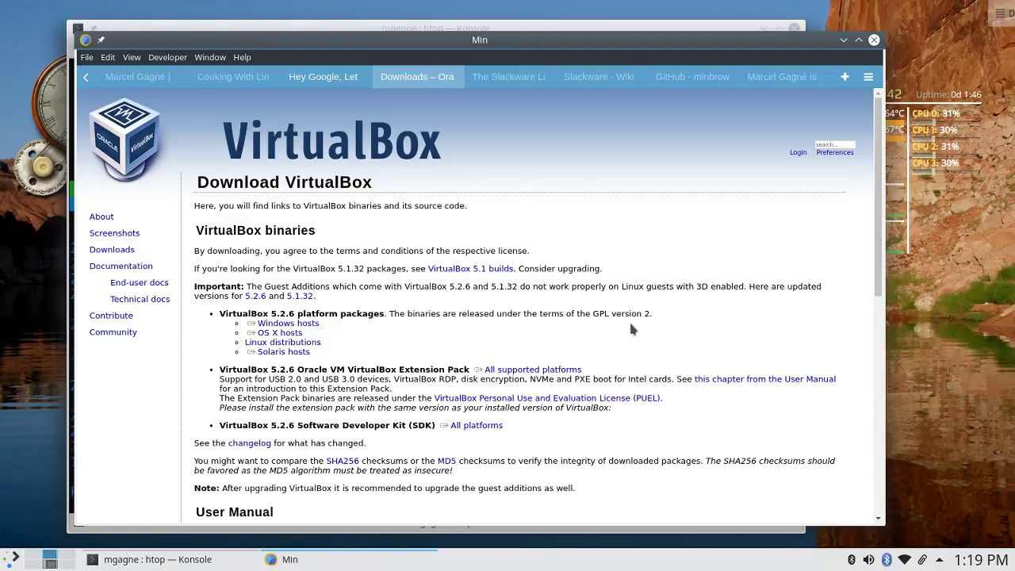
click(49, 563)
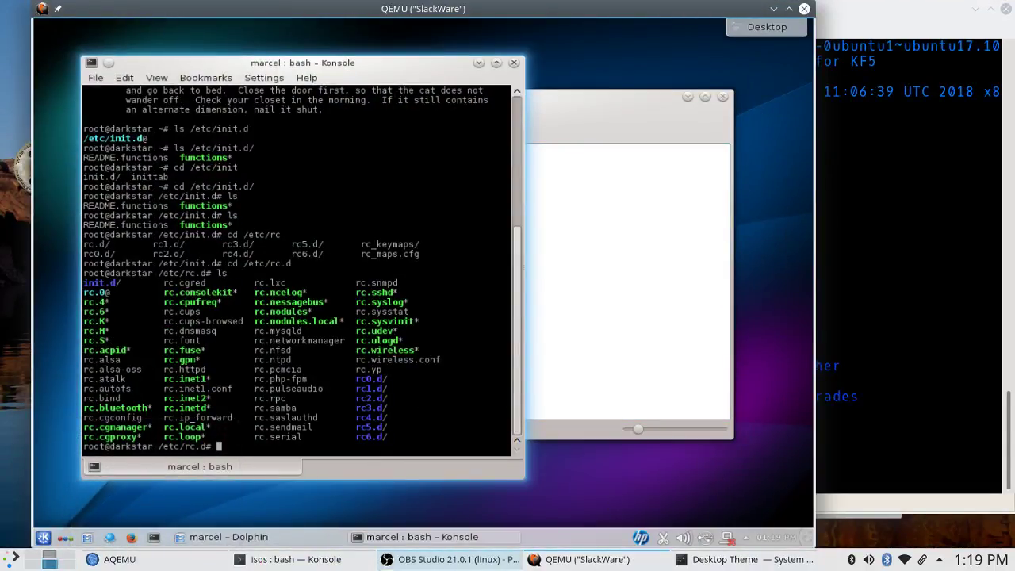
click(111, 559)
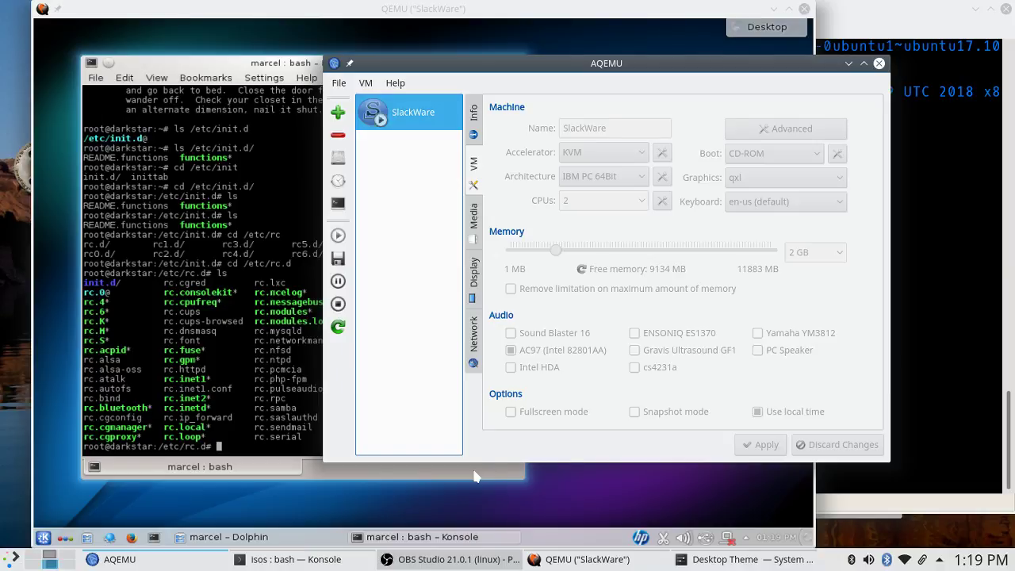
List all host qemu- commands in Konsole with tab completion, then bring AQEMU back to the front.
click(967, 363)
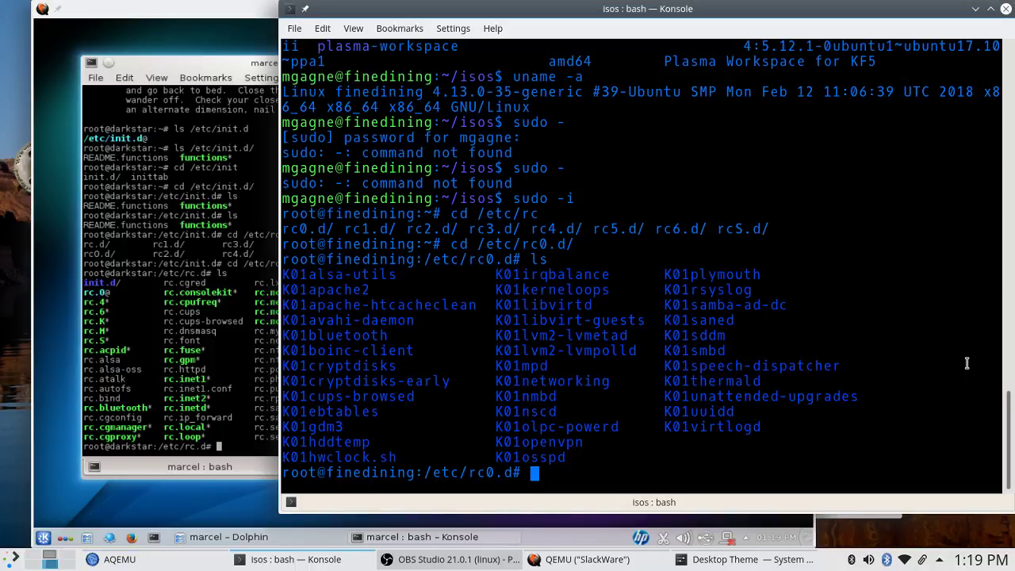
text(qemu-)
key(Tab)
key(Tab)
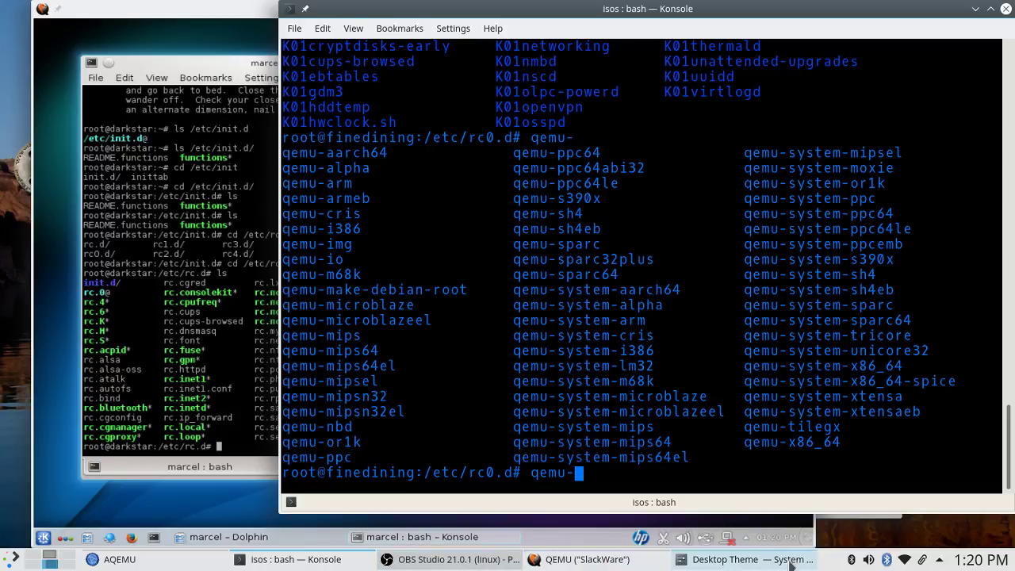
click(145, 565)
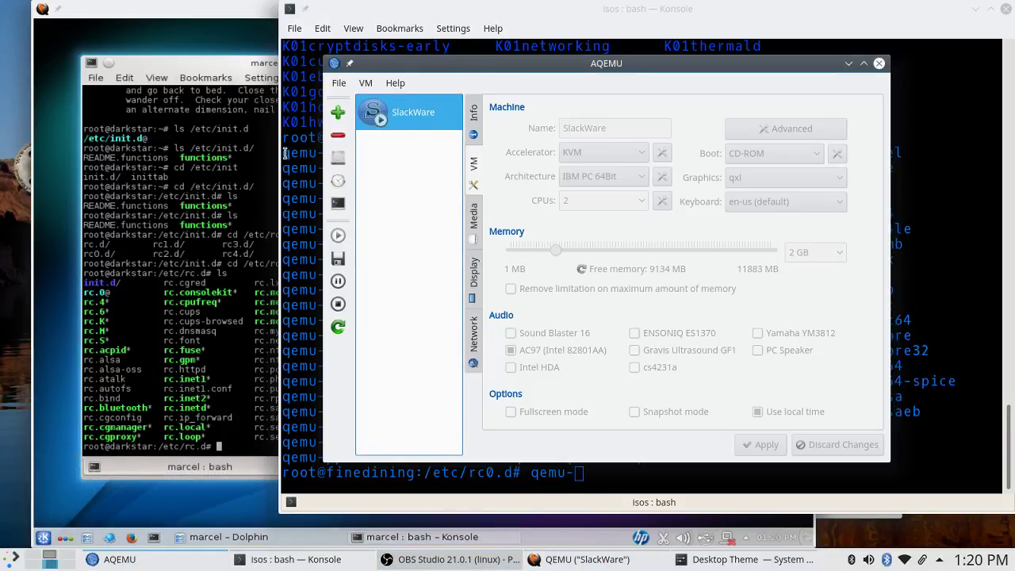
Create a Typical Linux 2.6 virtual machine named 'Edgar' with a 20.0 GB disk and default network.
click(338, 111)
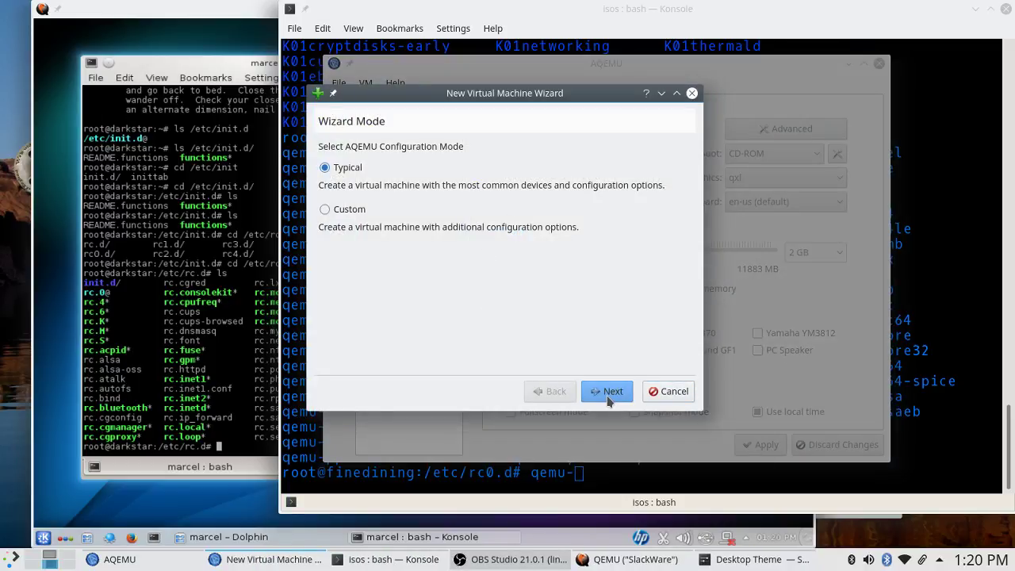
click(608, 394)
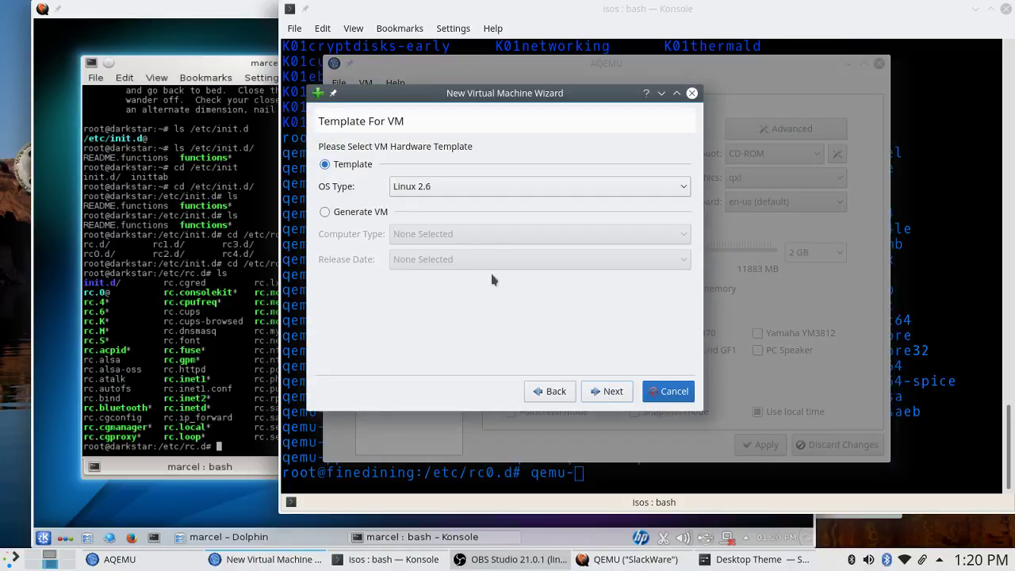
click(607, 391)
click(597, 386)
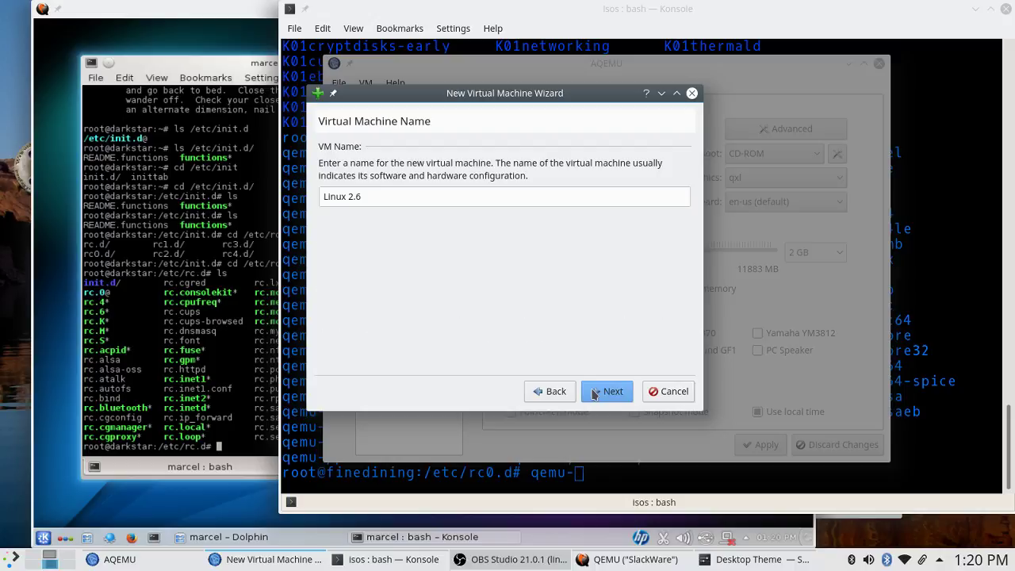
drag(392, 197, 289, 170)
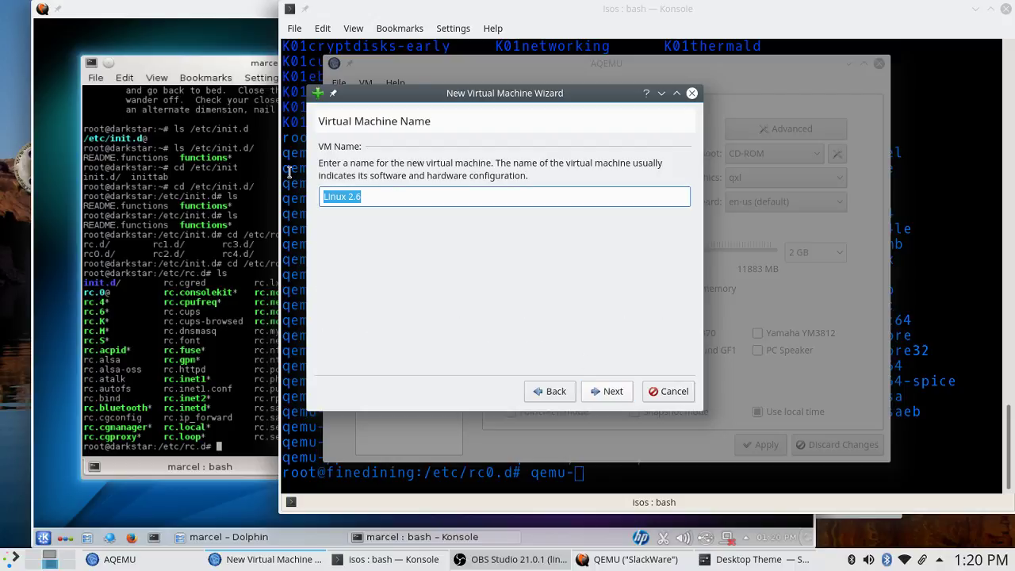
text(Edgar)
click(623, 390)
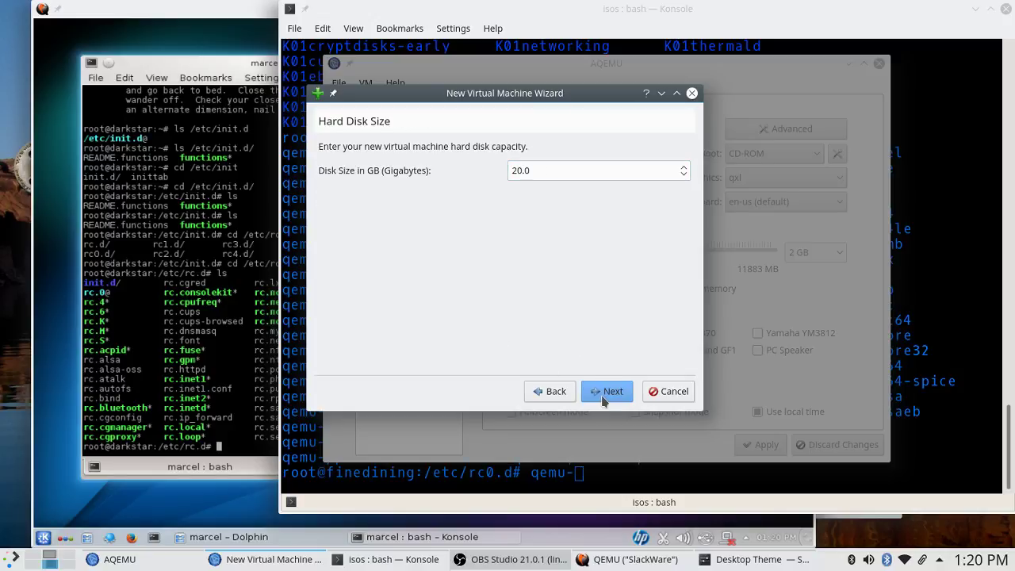
click(605, 390)
click(603, 390)
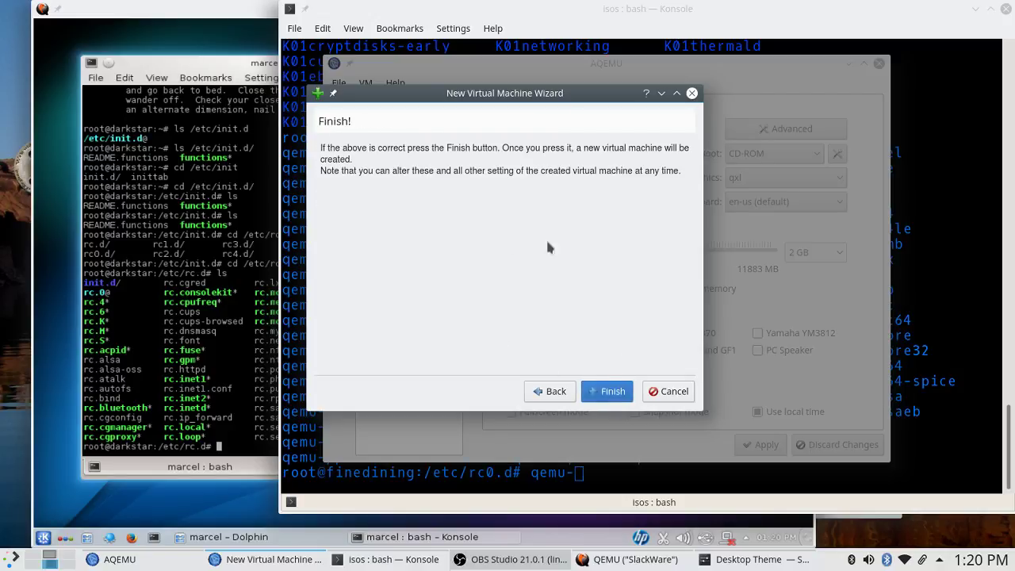
click(627, 396)
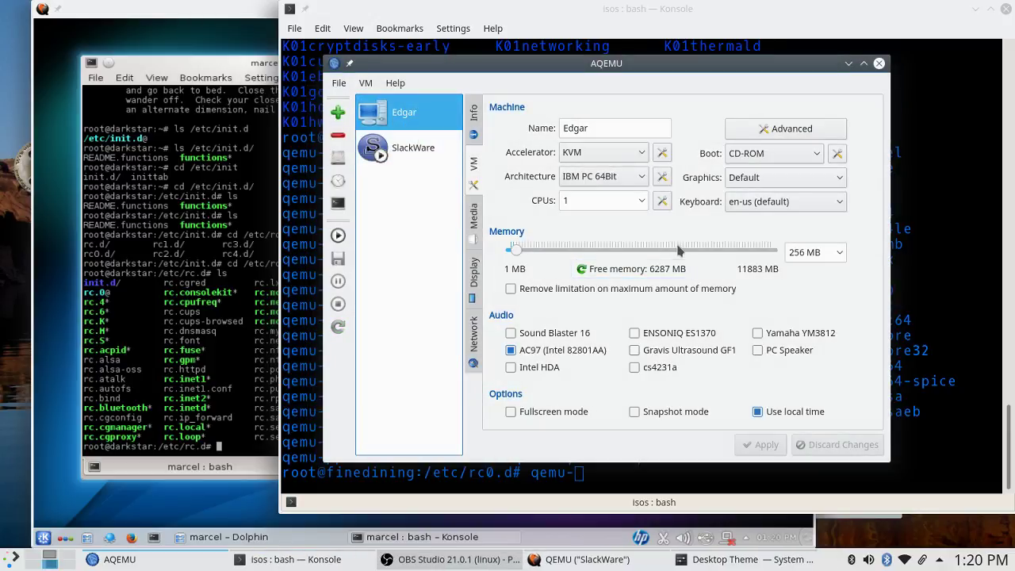
Check Edgar's architecture (IBM PC 64Bit) and graphics adapter (Default) unchanged, then raise the Slackware window.
click(644, 176)
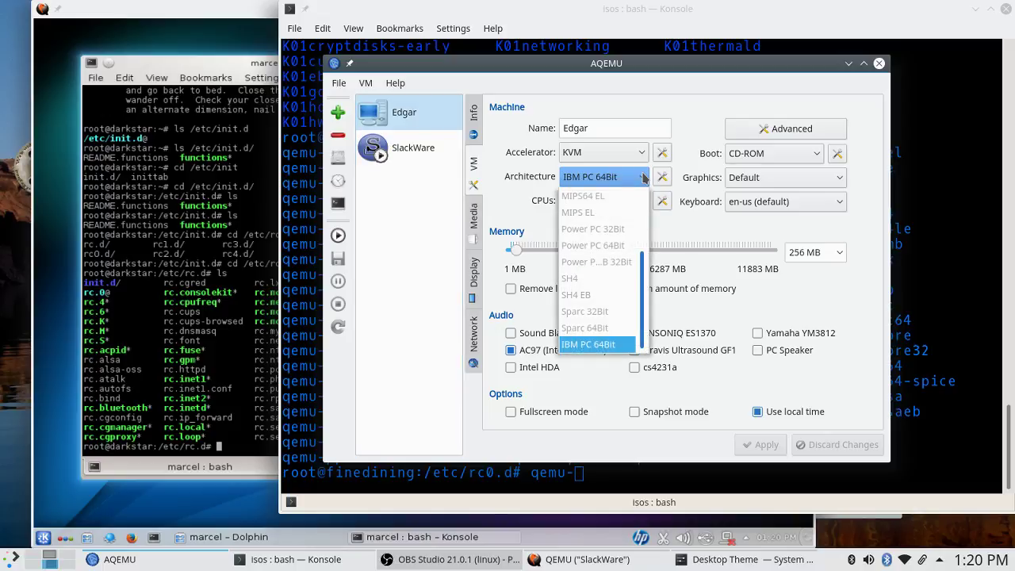
click(864, 189)
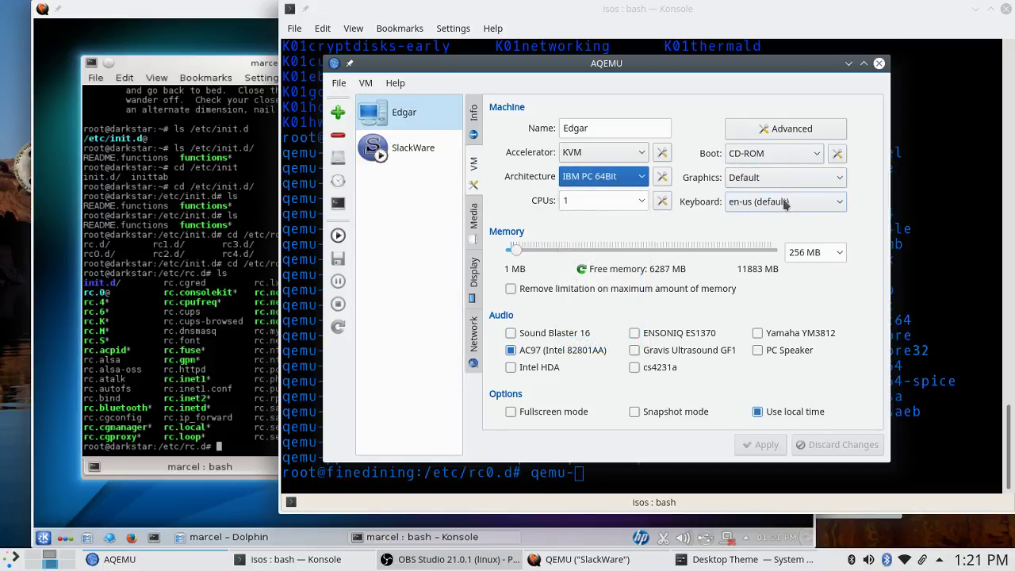
click(784, 181)
click(886, 200)
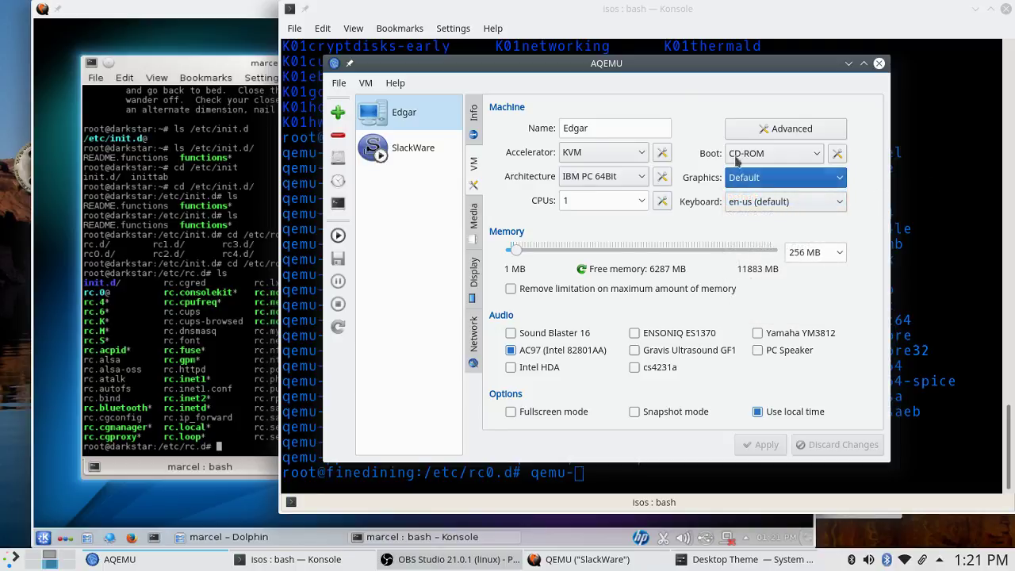
click(123, 8)
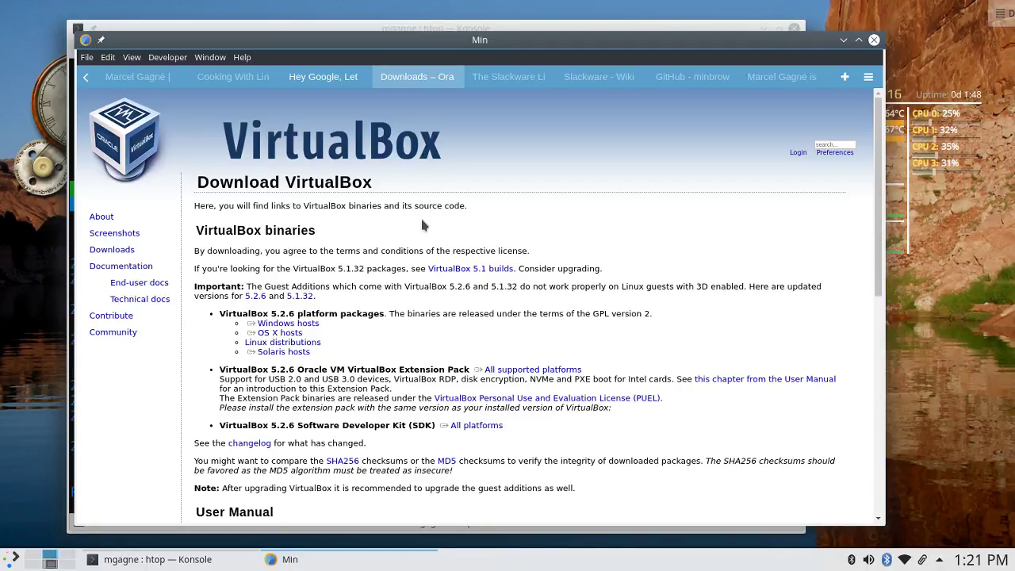
Return from Min to the desktop holding the QEMU Slackware window.
click(306, 352)
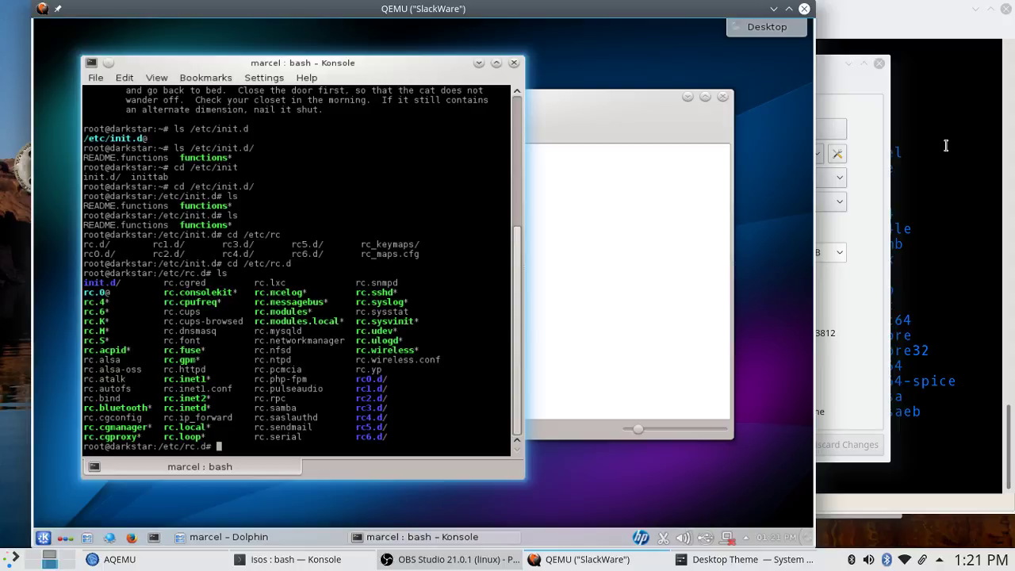
Try slackware.com in the guest's Konqueror, get an Unknown Host error, then return to the host terminal.
click(661, 52)
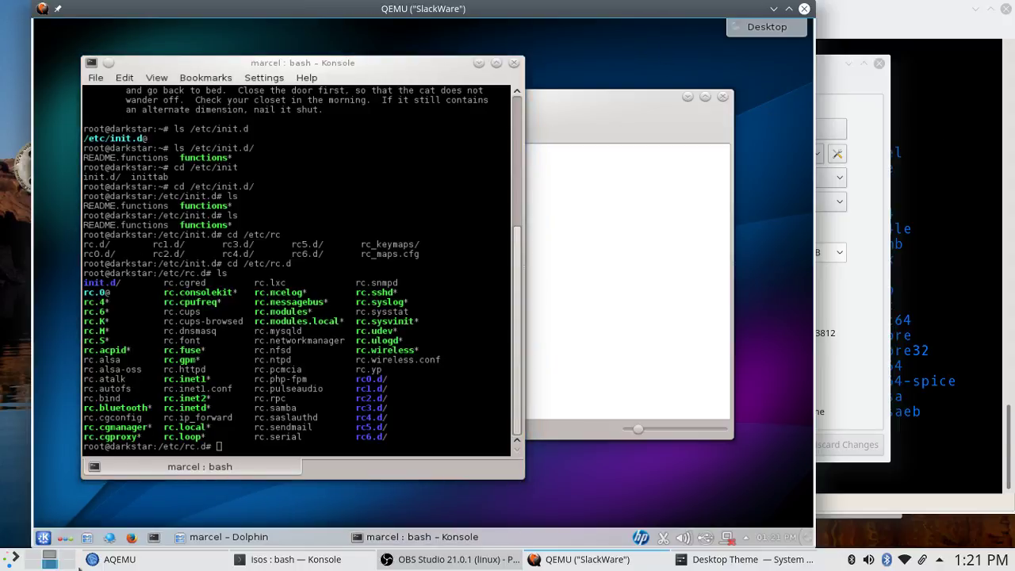
click(110, 538)
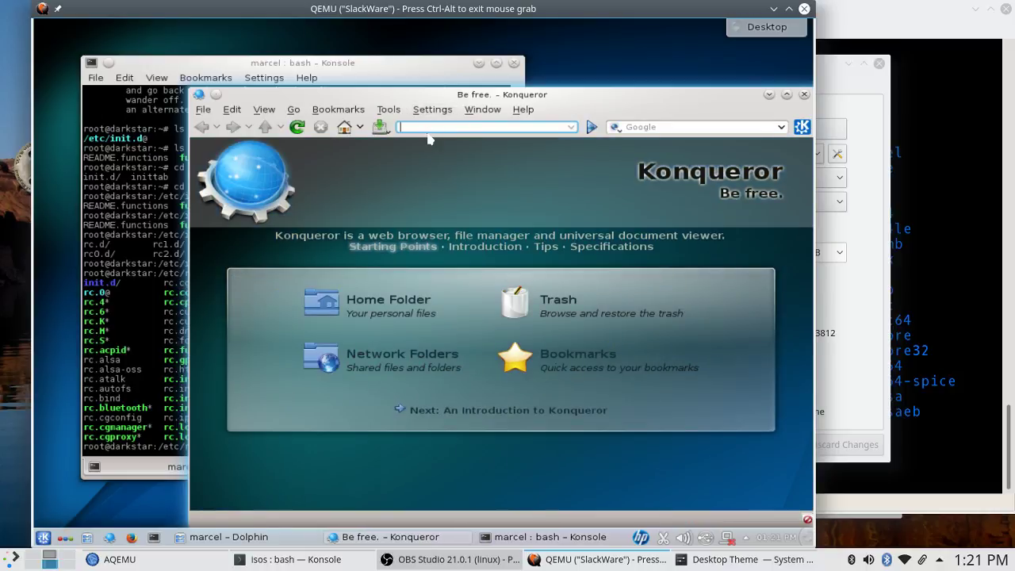
text(slack)
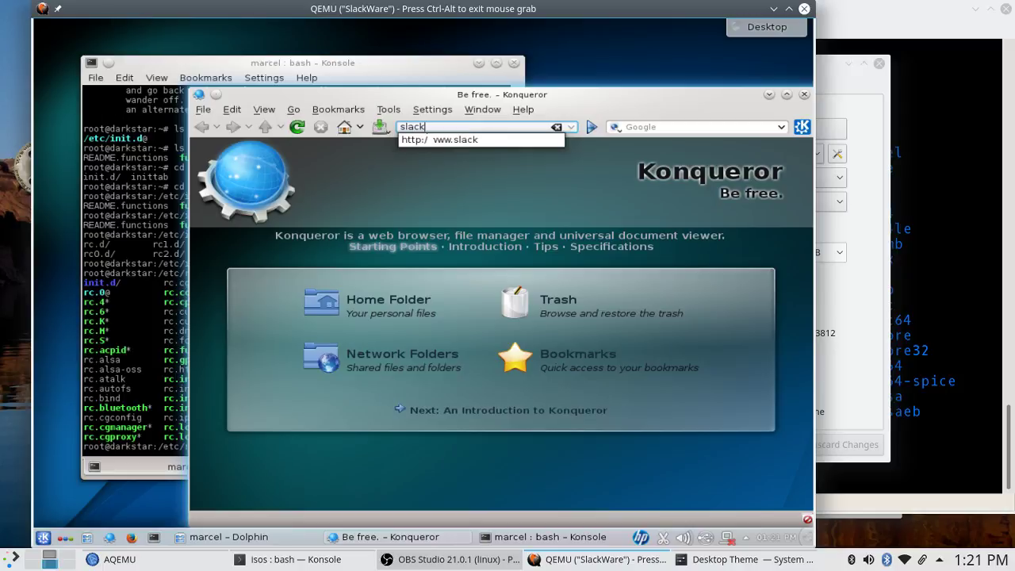
text(ware.com)
key(Return)
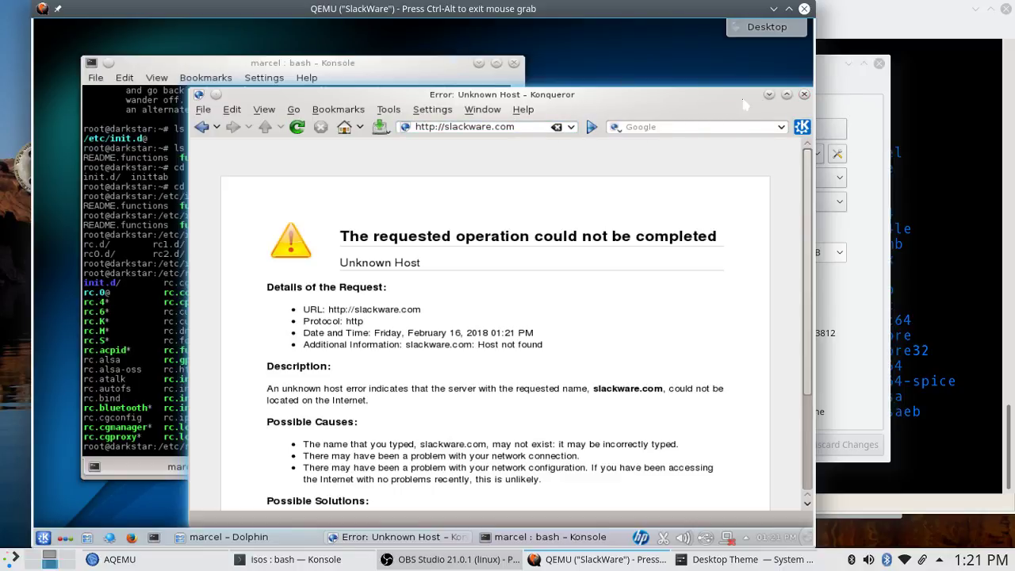
click(767, 96)
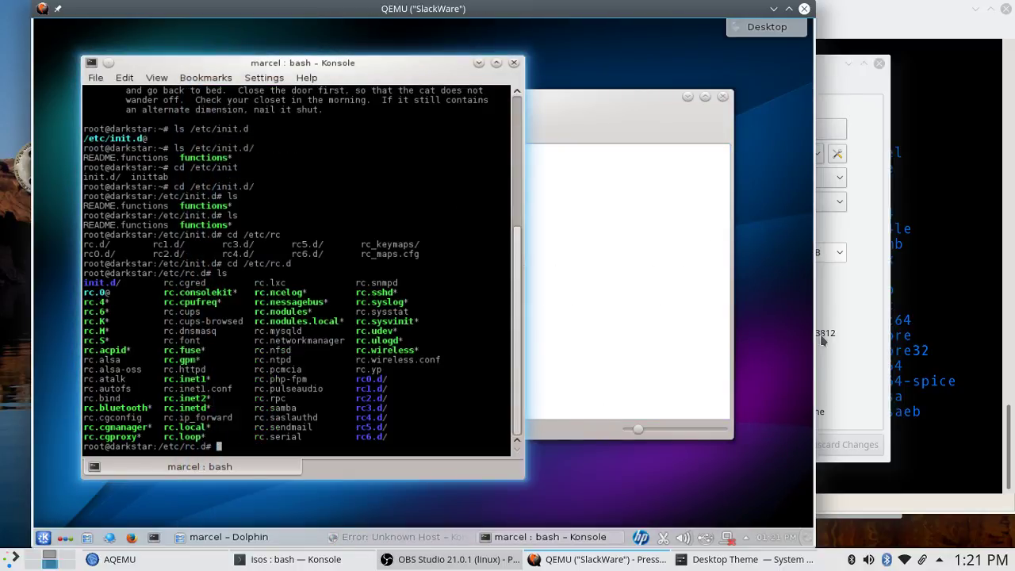
click(940, 347)
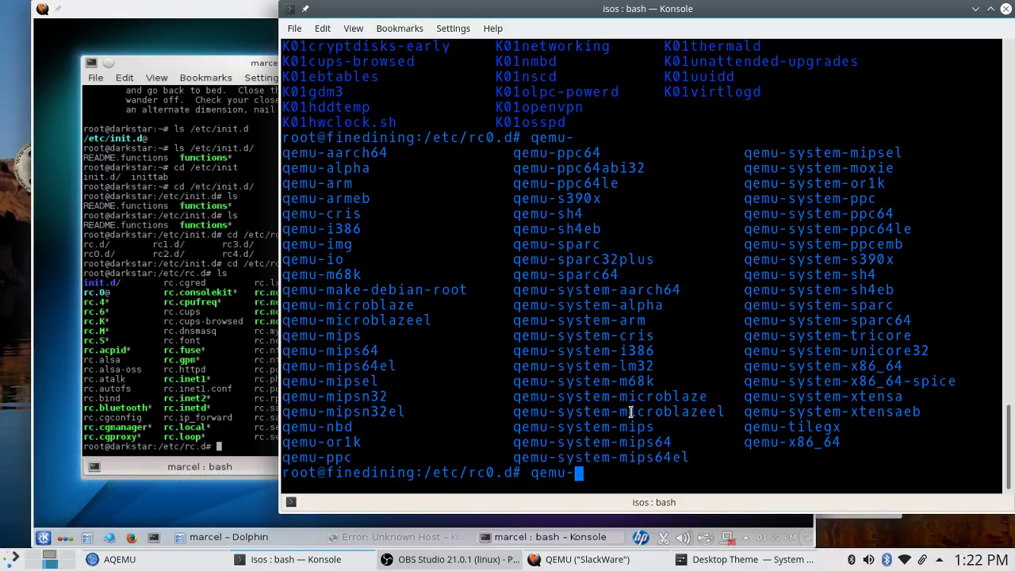
Clear the terminal line and launch GNOME Boxes by searching 'boxes' in the application launcher.
key(BackSpace)
key(BackSpace)
key(BackSpace)
key(BackSpace)
key(BackSpace)
click(11, 560)
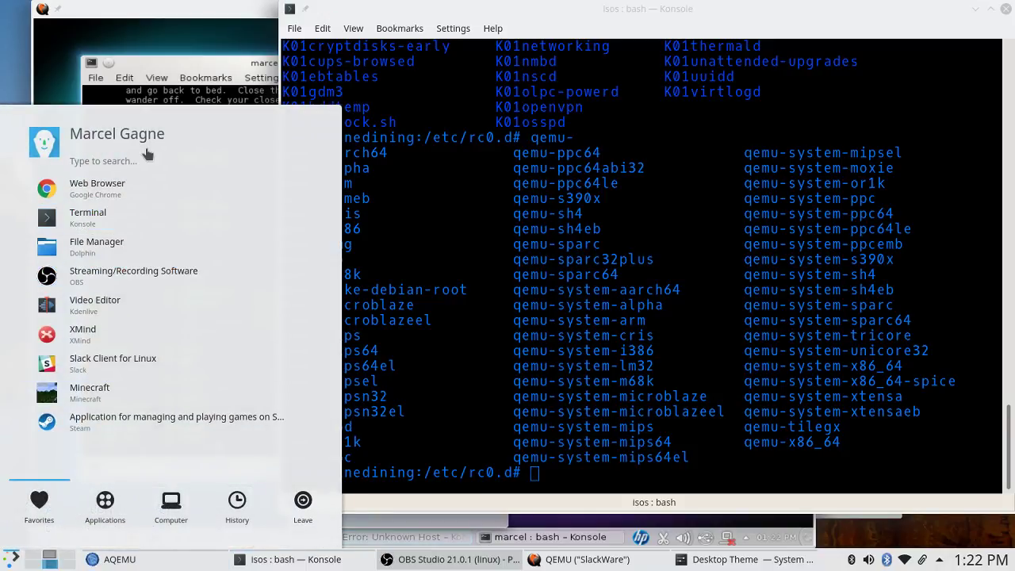
text(boxes)
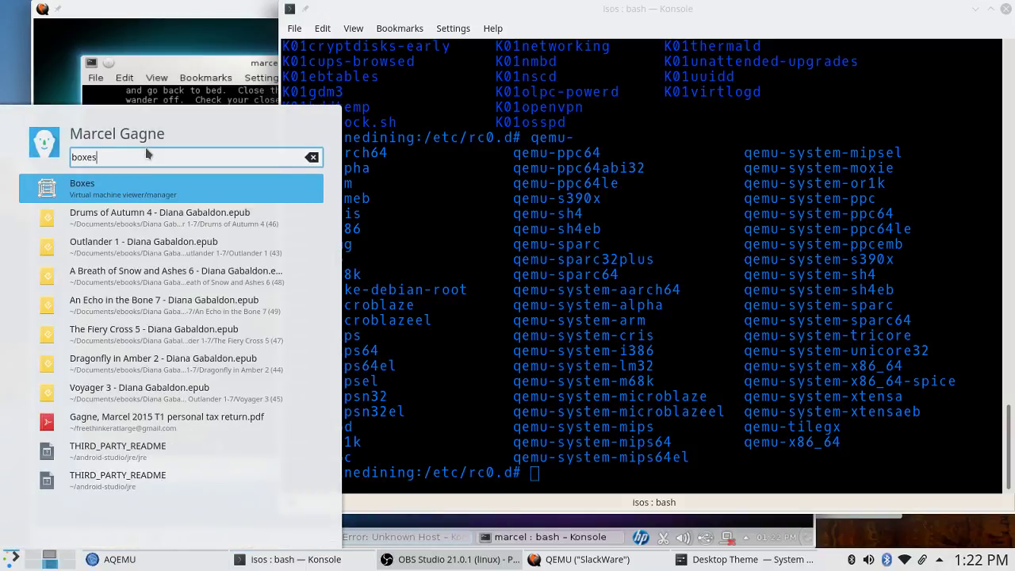
click(151, 196)
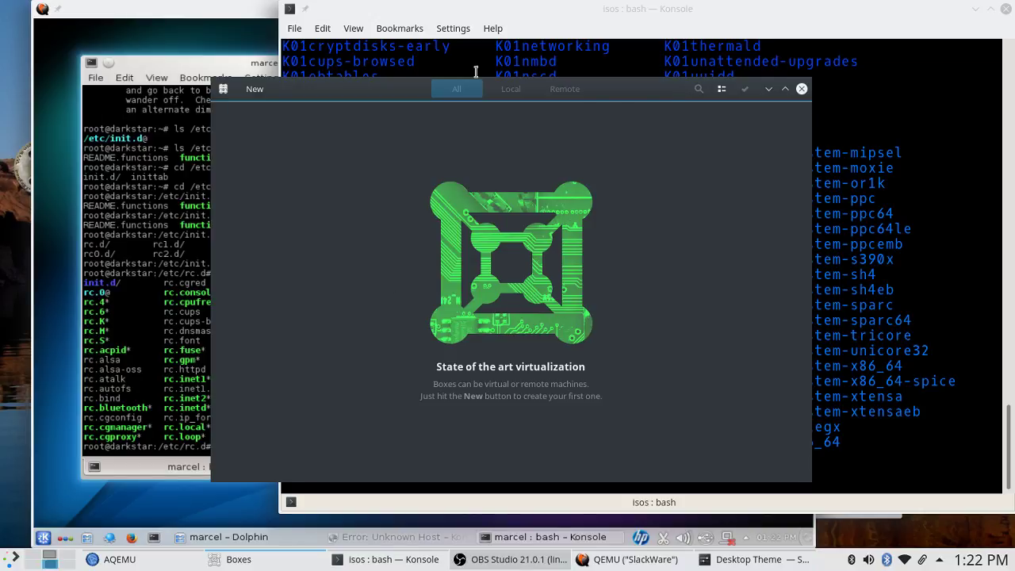
click(12, 560)
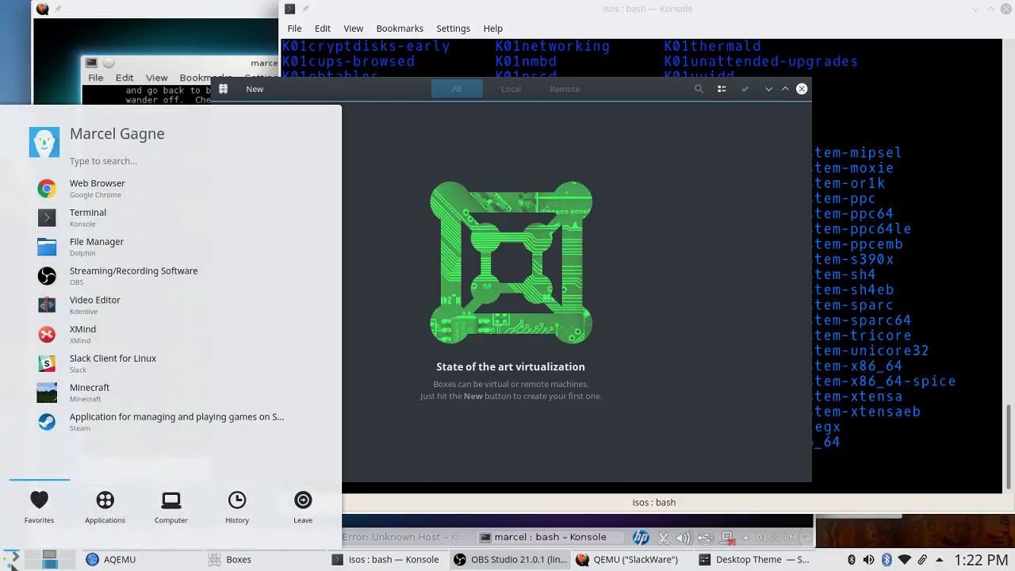
Launch Virtual Machine Manager via a 'virt-mana' search, move it left, and raise AQEMU.
text(virt-mana)
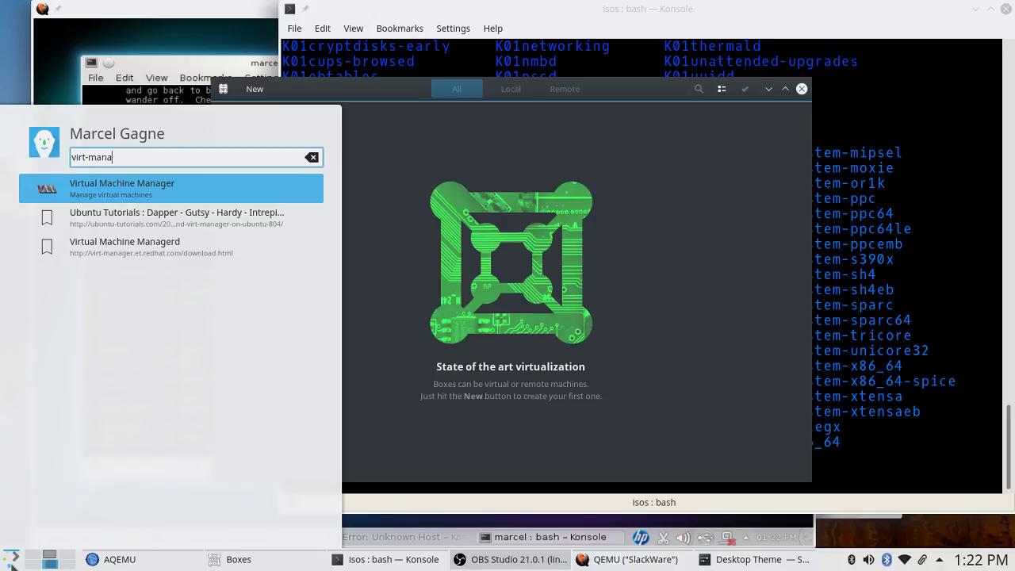
click(97, 189)
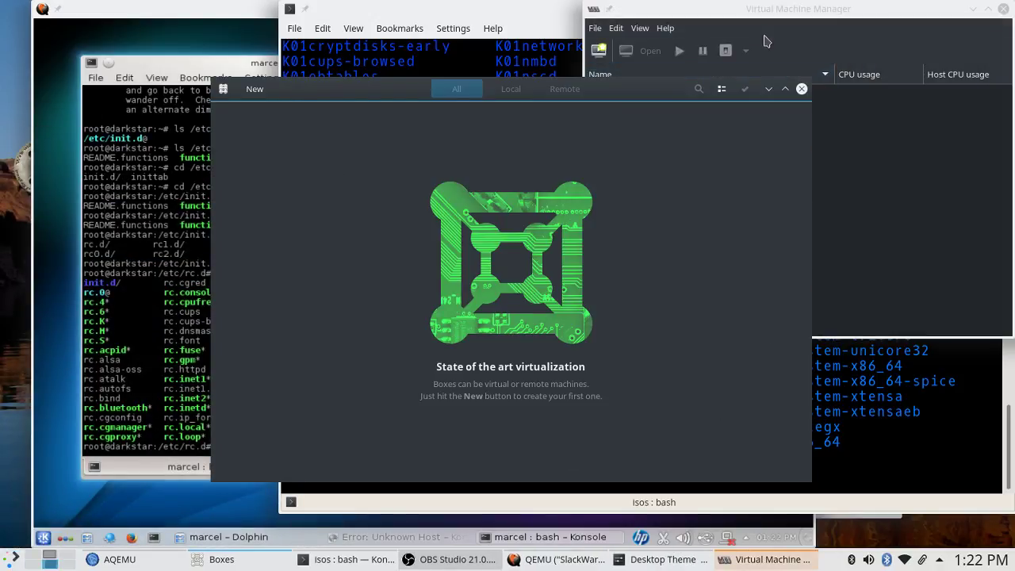
drag(765, 9, 119, 173)
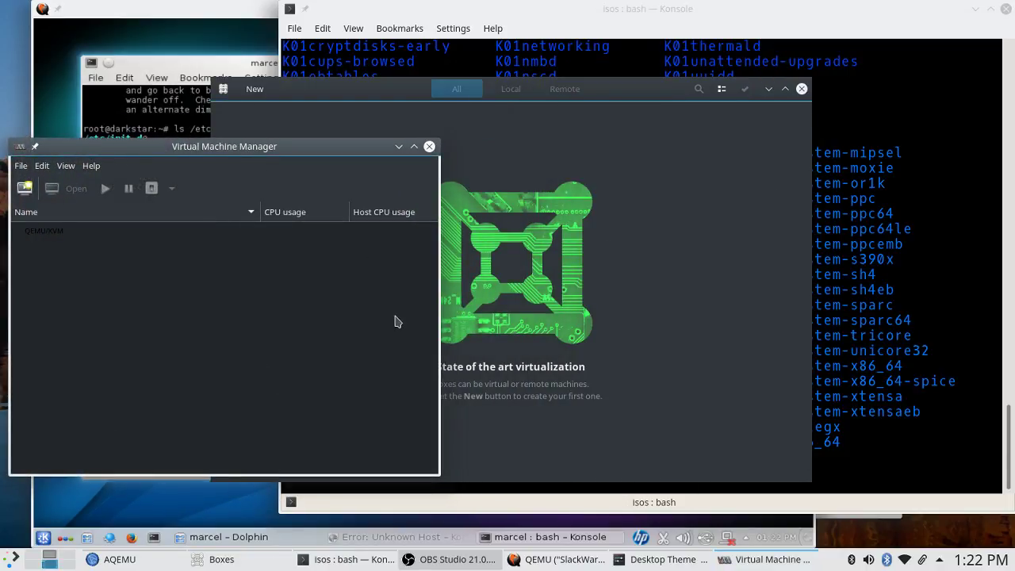
click(100, 566)
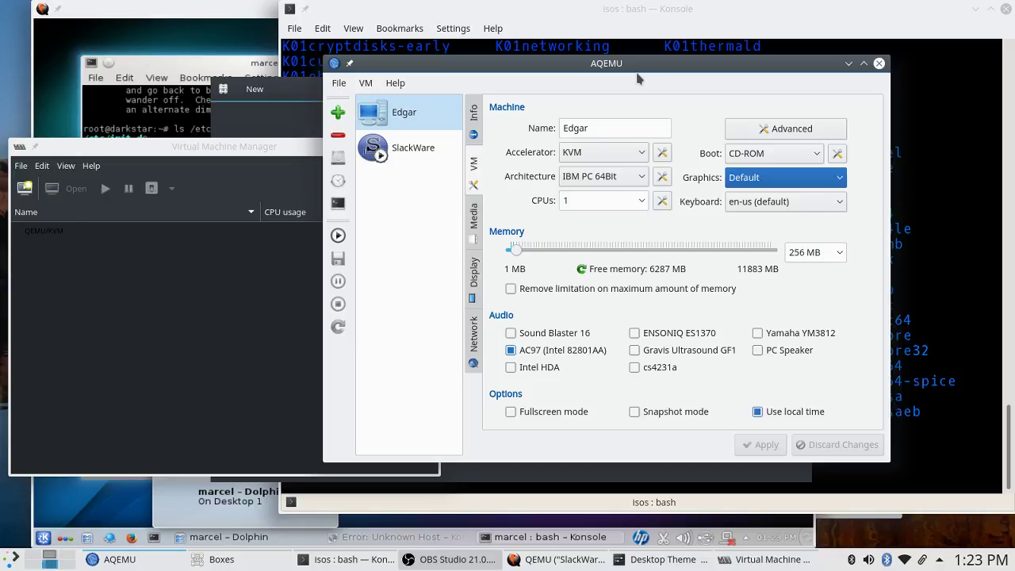
Bring Virtual Machine Manager, Boxes, AQEMU, the host terminal and the QEMU window forward in turn.
click(266, 151)
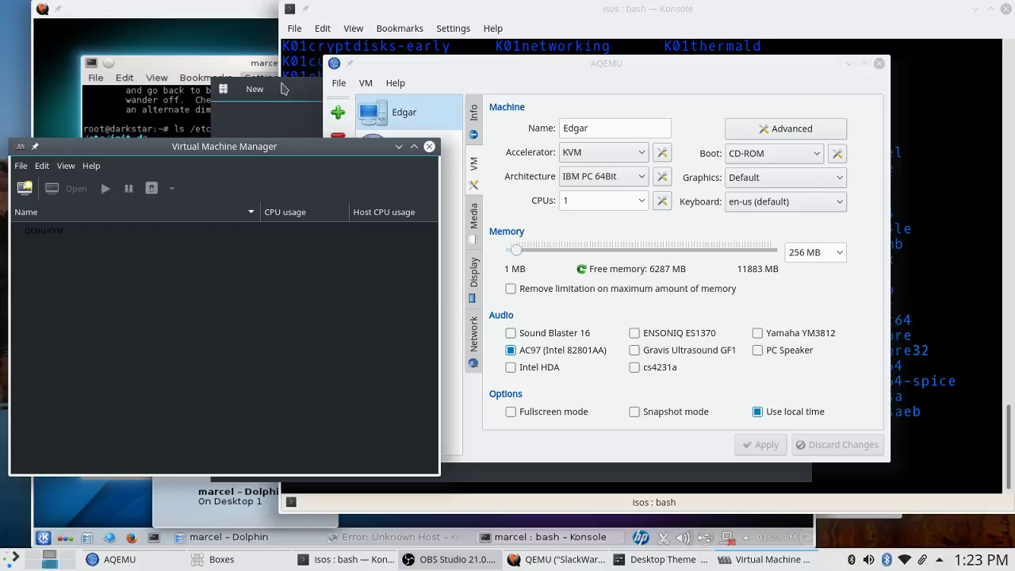
click(270, 89)
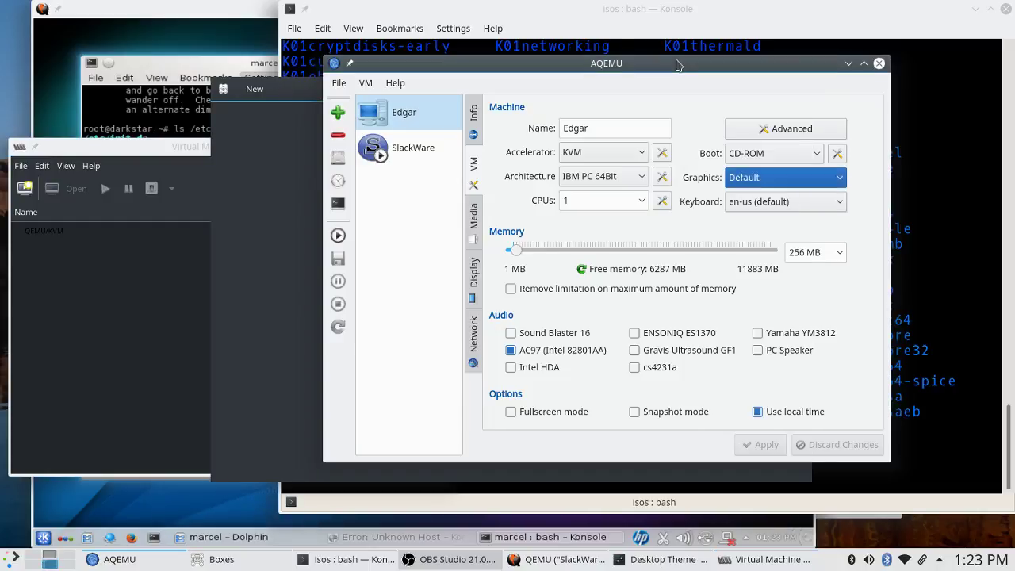
click(680, 66)
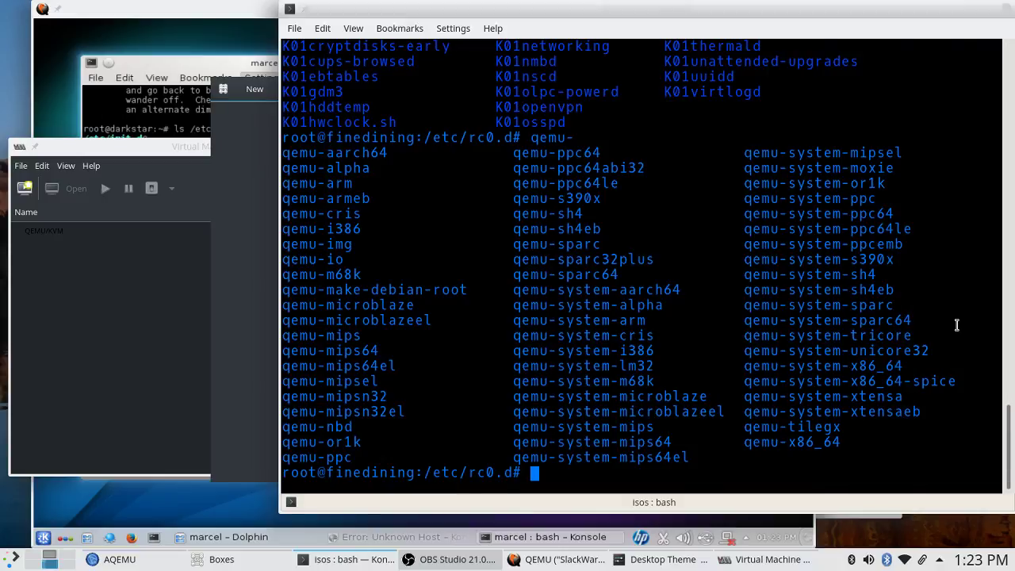
click(956, 325)
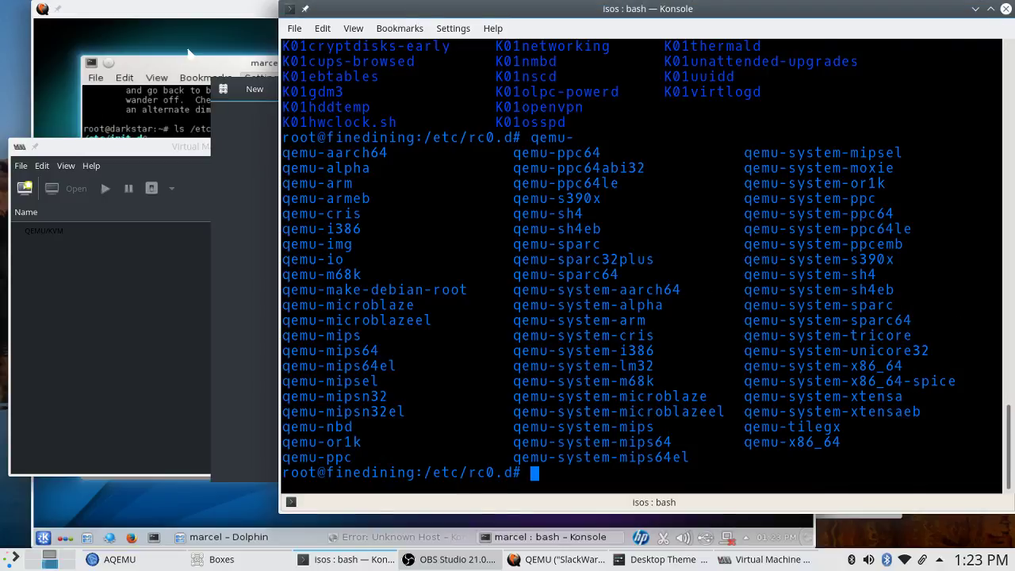
click(181, 15)
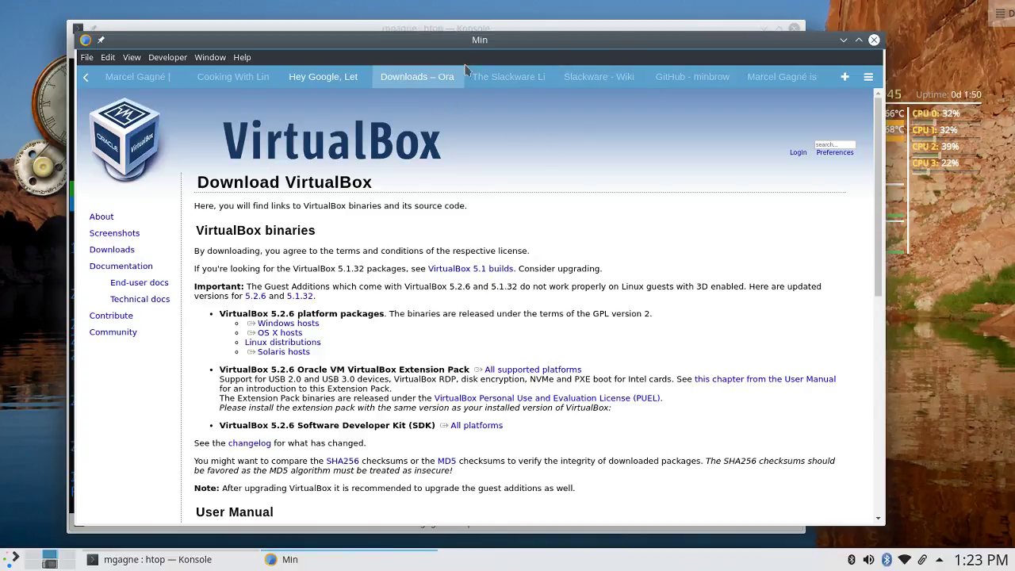
Browse the Cooking with Linux, personal site and Patreon tabs, then open the YouTube channel in a new tab.
click(251, 80)
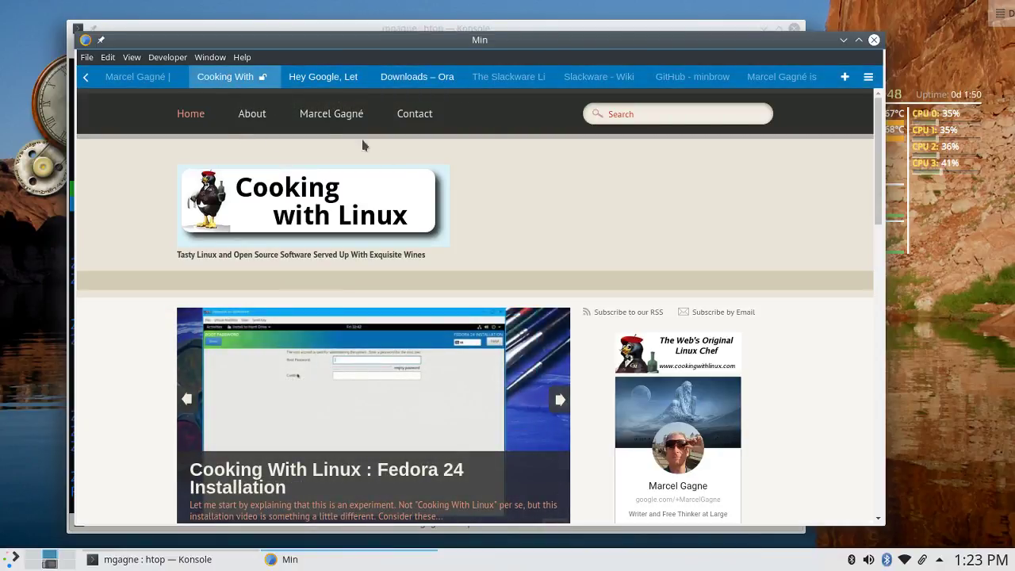
click(115, 73)
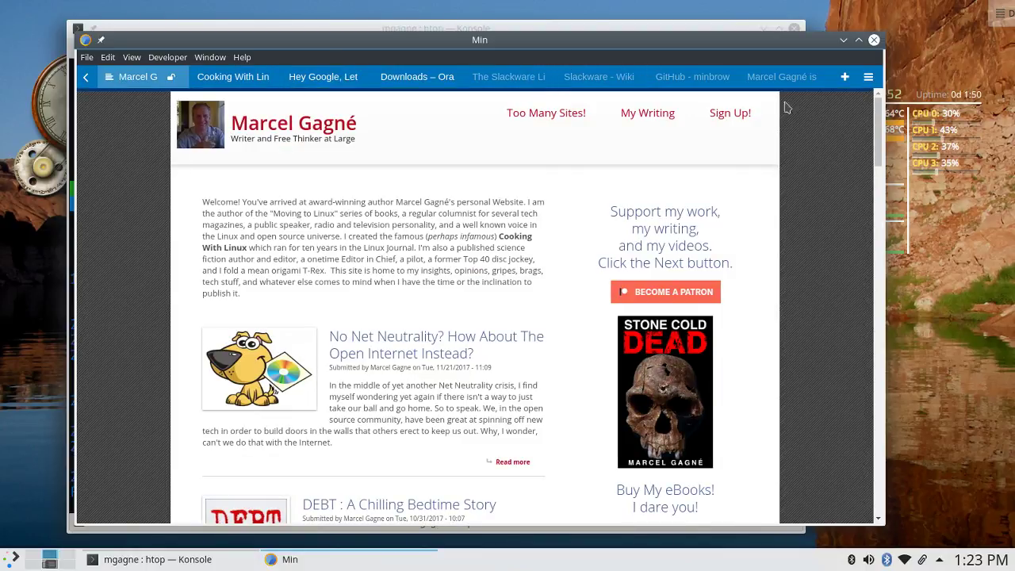
click(768, 77)
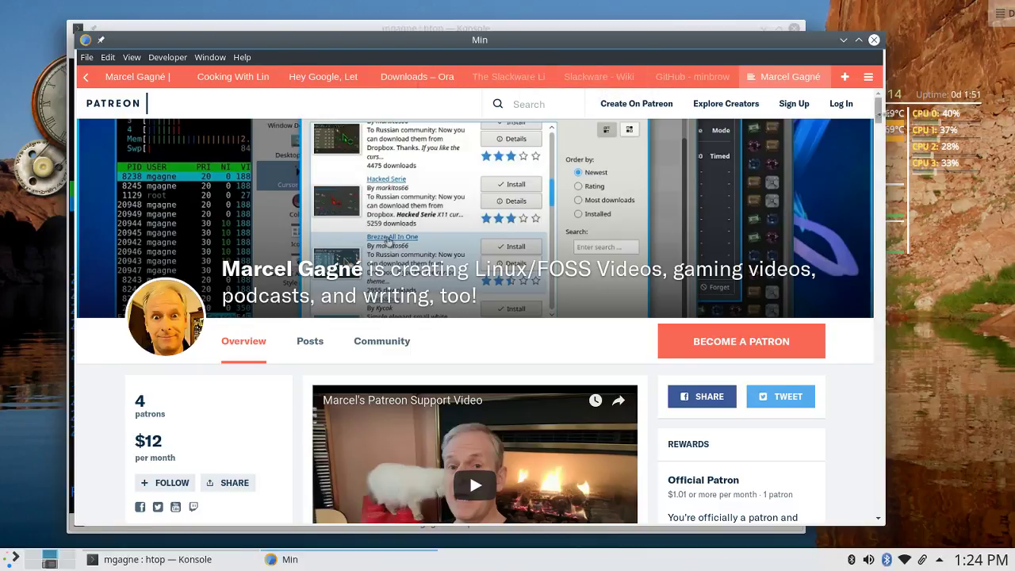
click(846, 79)
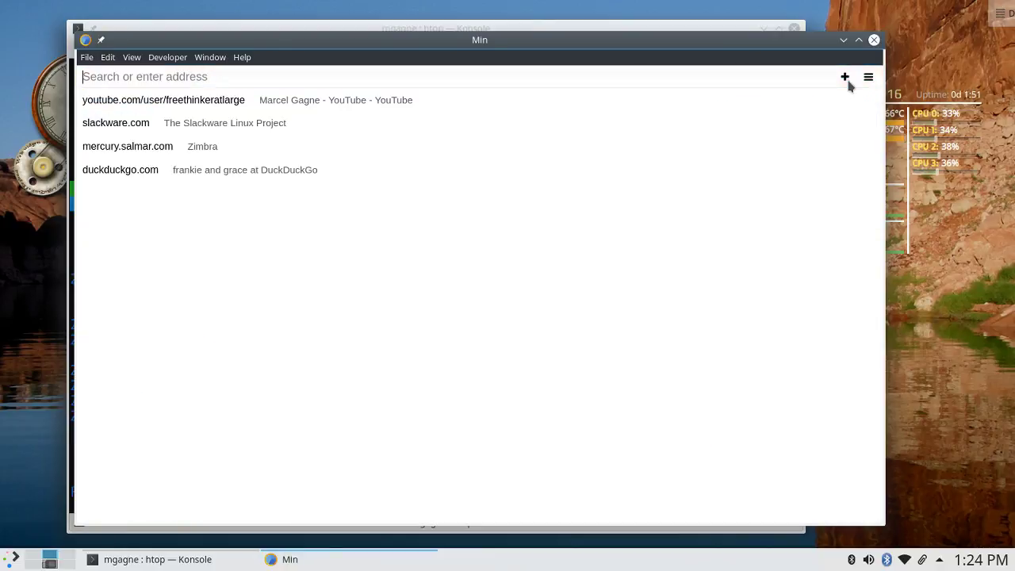
click(323, 109)
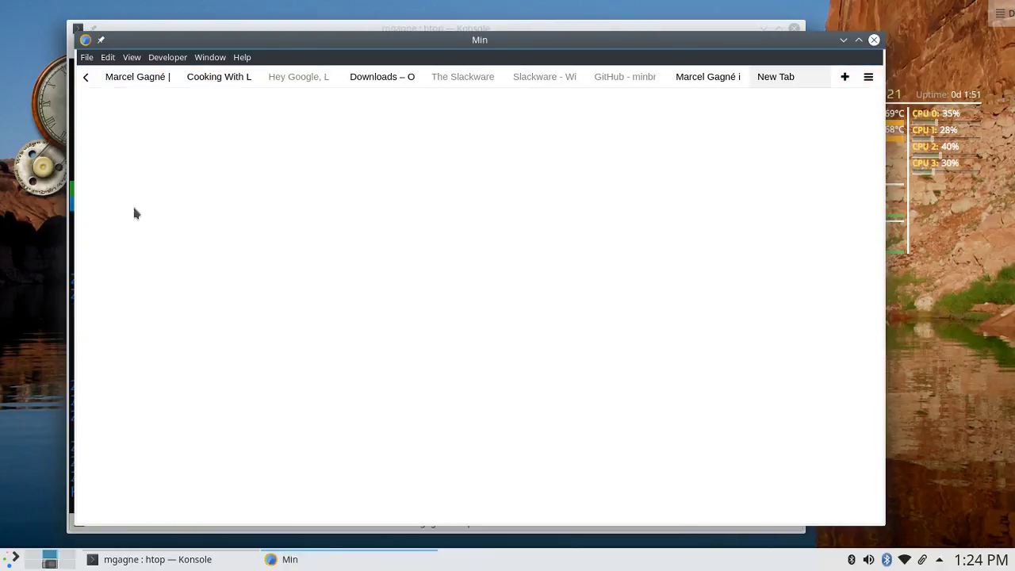